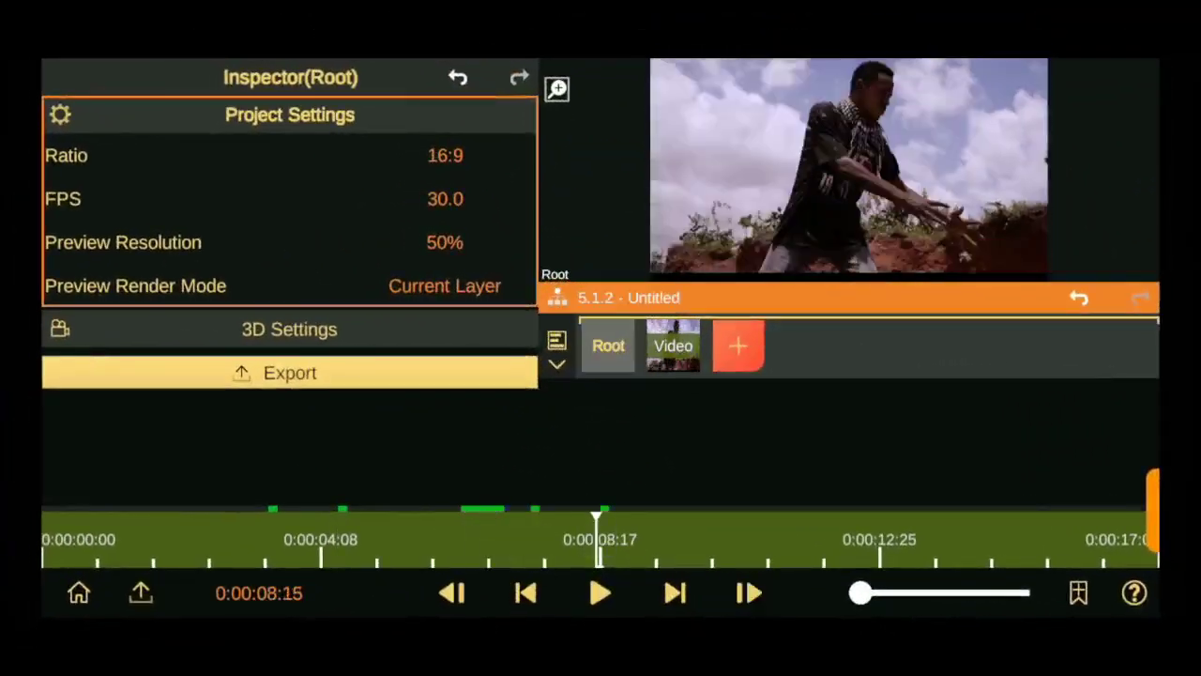
Render all layers in the preview and import the fireball clip as a new layer
click(445, 285)
click(290, 172)
click(739, 345)
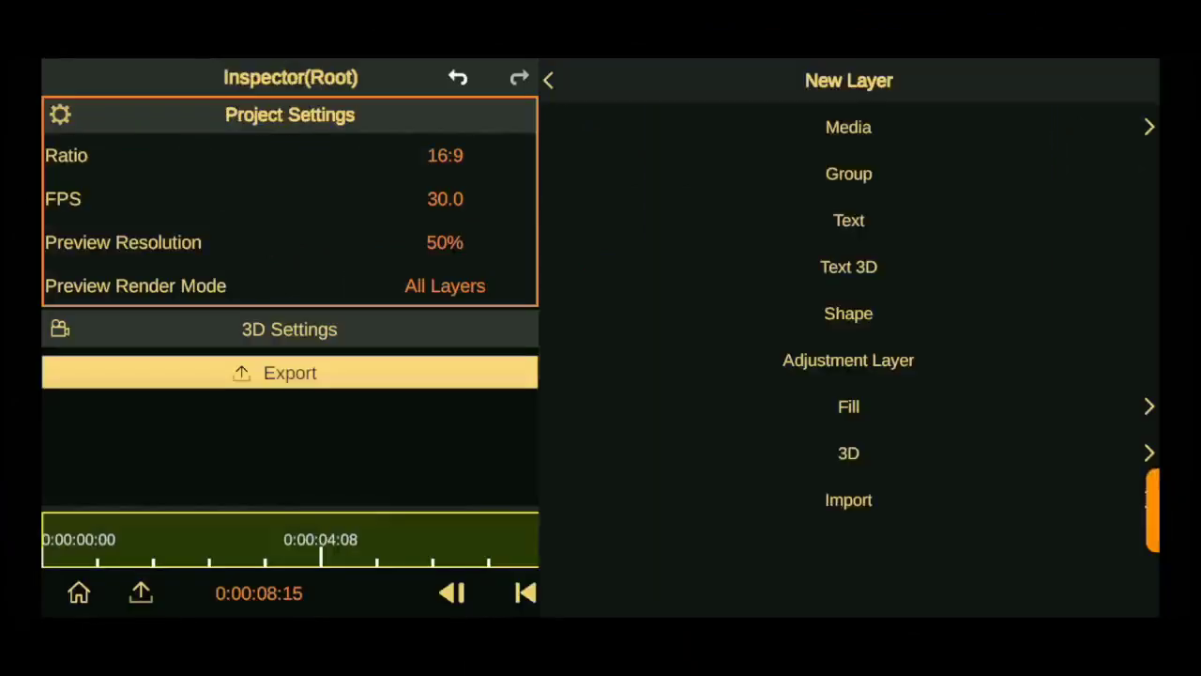
click(547, 78)
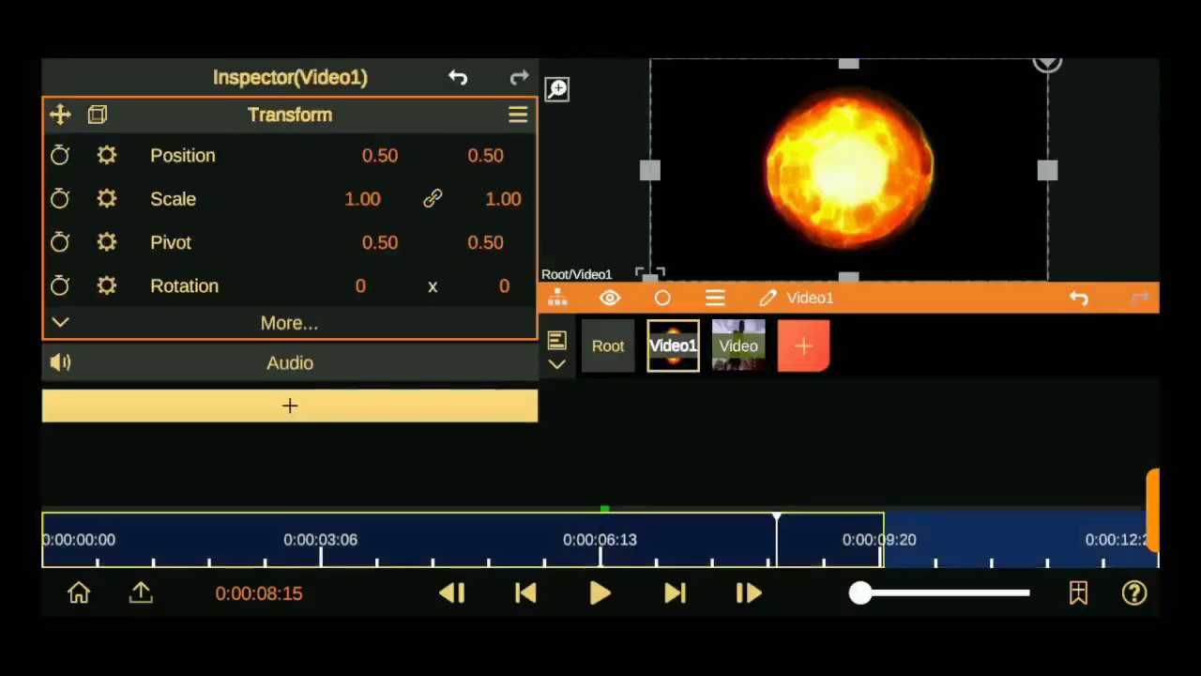
click(547, 355)
Start the fireball clip at 08:15 in the timeline and set its blending to Screen
click(553, 345)
drag(788, 427, 964, 464)
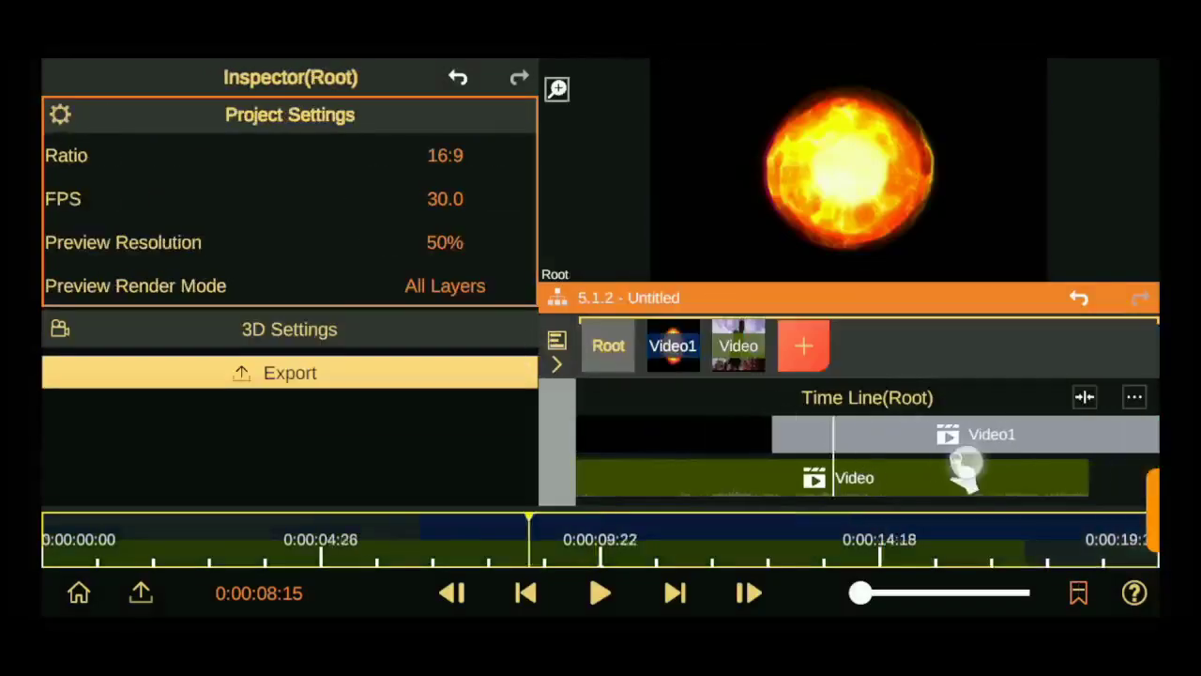
click(1008, 433)
click(290, 402)
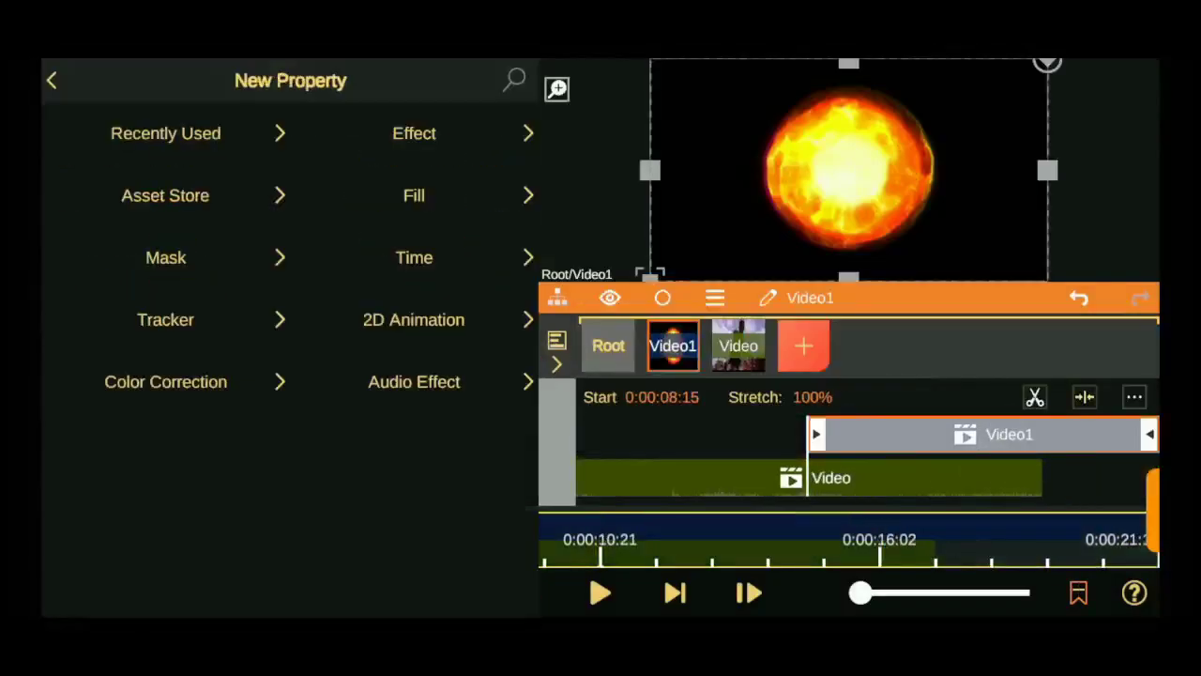
click(413, 132)
click(290, 126)
click(407, 235)
click(289, 115)
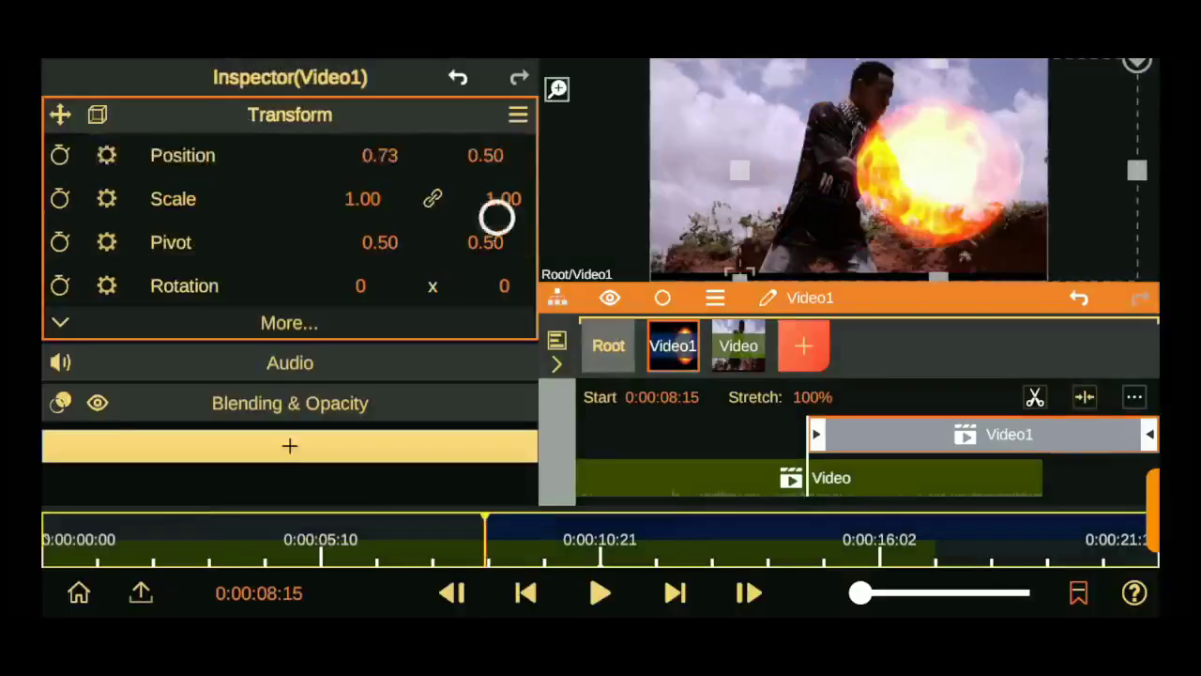
Shrink the fireball, place it beside the man's hand, and browse the Asset Store Nature effects
mouse_move(497, 217)
mouse_down()
mouse_move(369, 384)
mouse_move(397, 276)
mouse_up()
drag(380, 155, 397, 193)
click(228, 449)
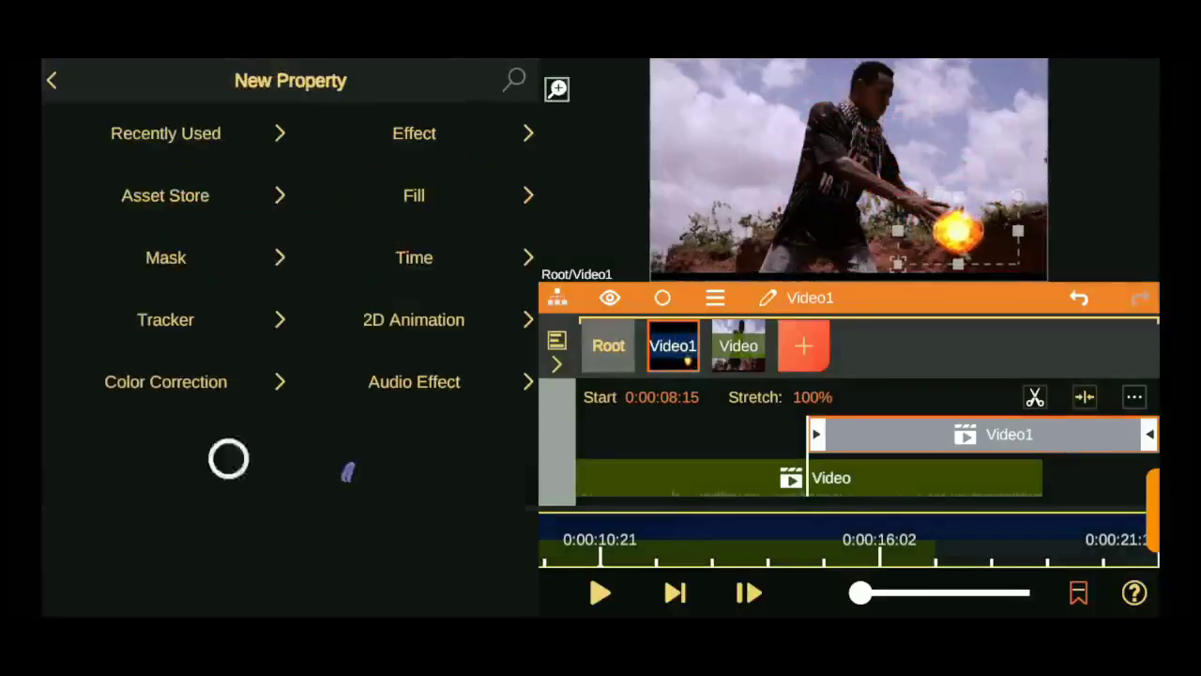
click(81, 198)
click(262, 131)
Apply Ripple (Simple) centred on the fireball with evolution 0.31, strength 1.44, intensity 0.168
click(178, 233)
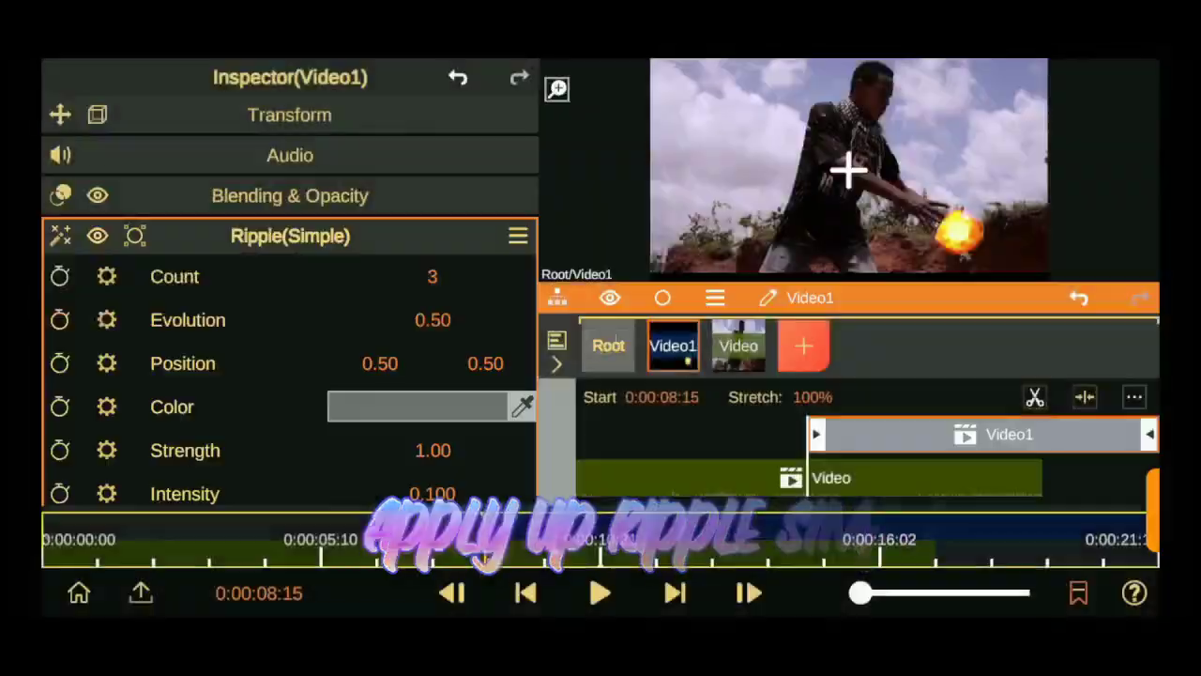
drag(369, 367, 456, 450)
drag(485, 363, 497, 433)
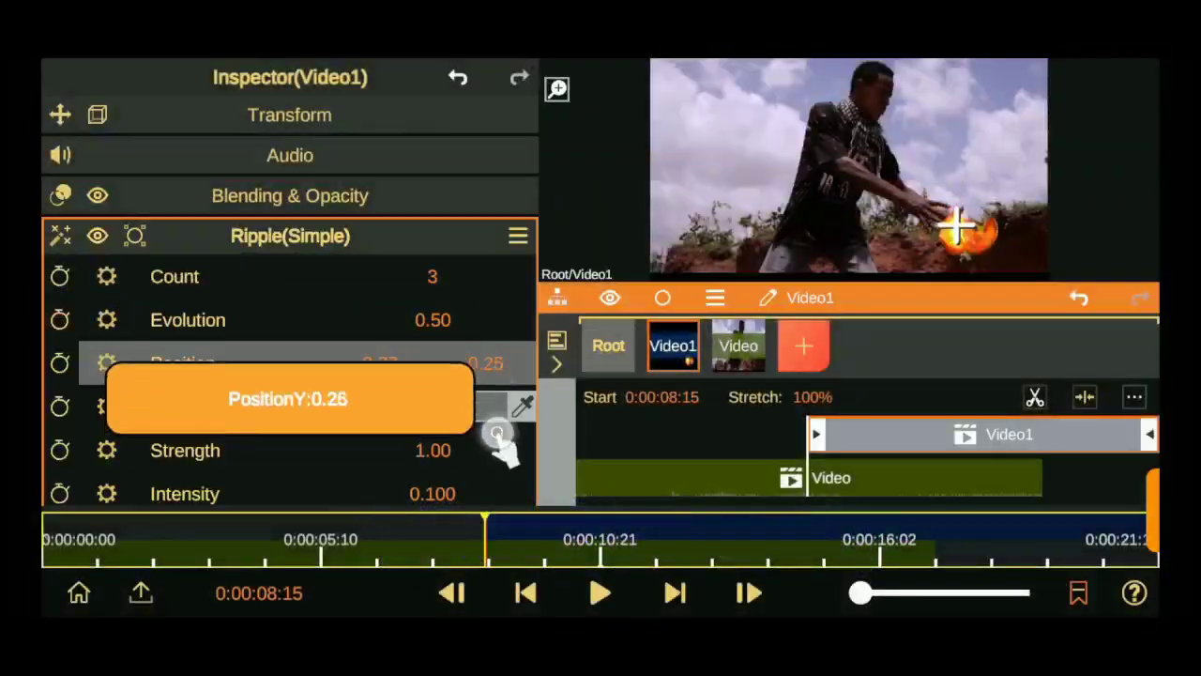
drag(432, 320, 99, 375)
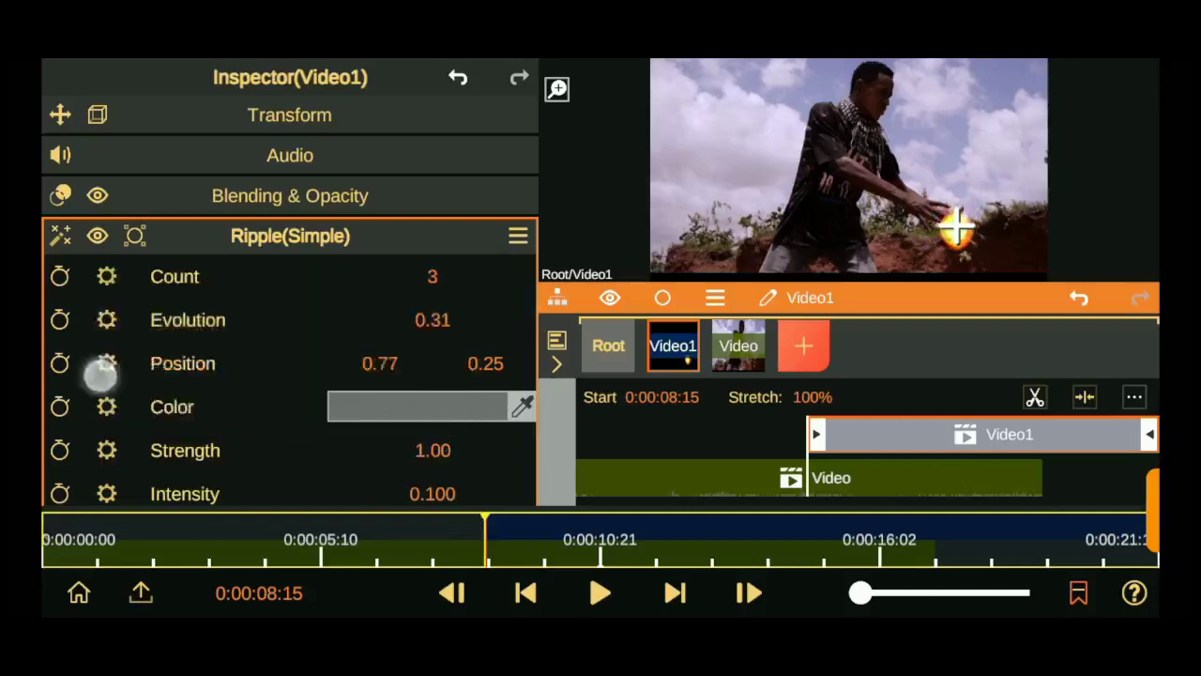
scroll(100, 375, down, 1)
drag(432, 394, 389, 209)
drag(433, 437, 433, 412)
mouse_move(432, 264)
mouse_down()
mouse_move(443, 342)
mouse_move(415, 286)
mouse_move(430, 274)
mouse_up()
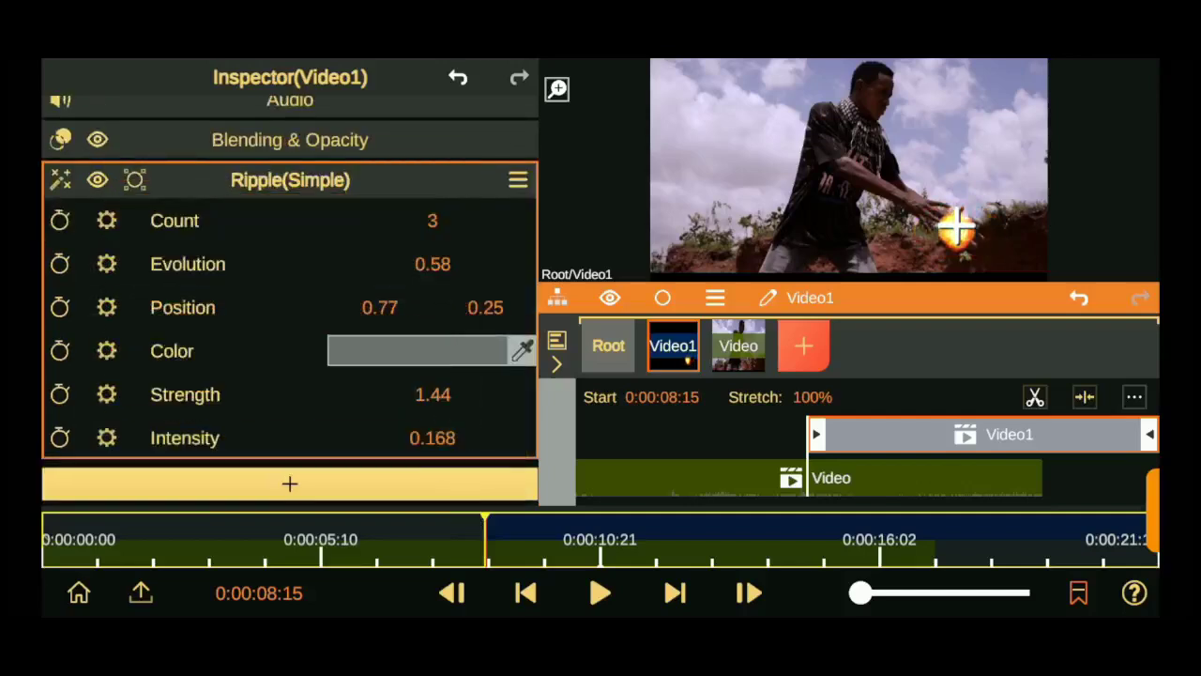
Fine-tune the ripple centre to 0.78/0.21 and reduce the ripple count to 2
drag(380, 307, 353, 326)
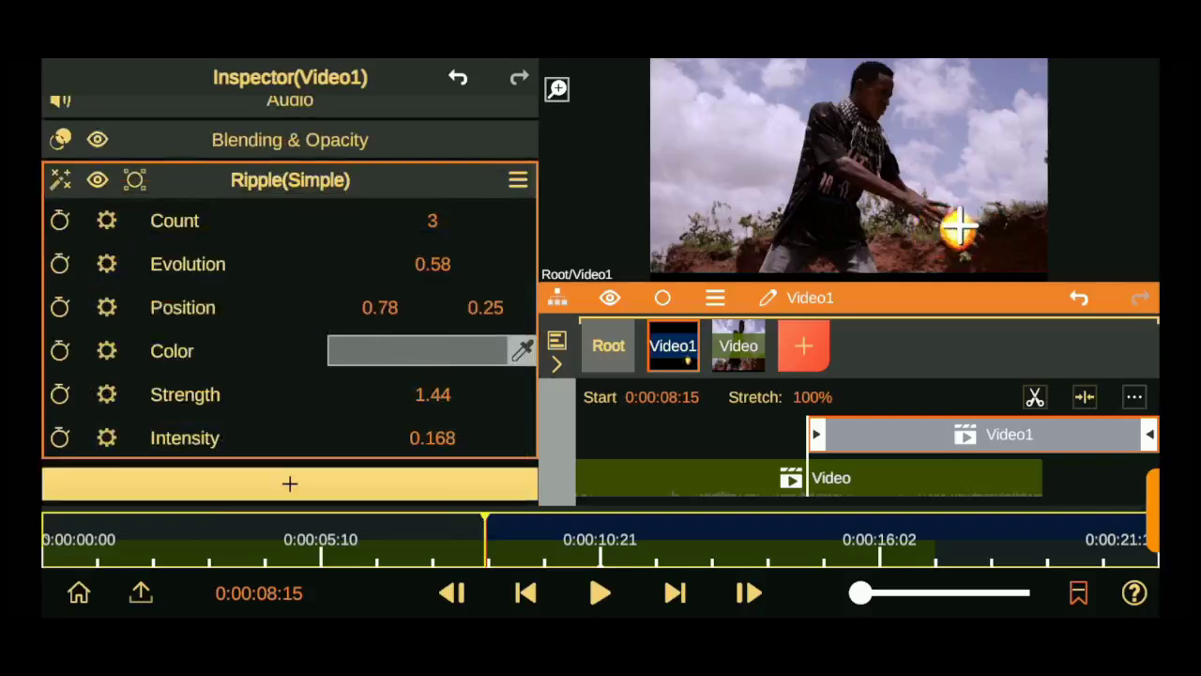
mouse_move(432, 220)
mouse_down()
mouse_move(437, 294)
mouse_move(462, 349)
mouse_up()
drag(483, 309, 482, 325)
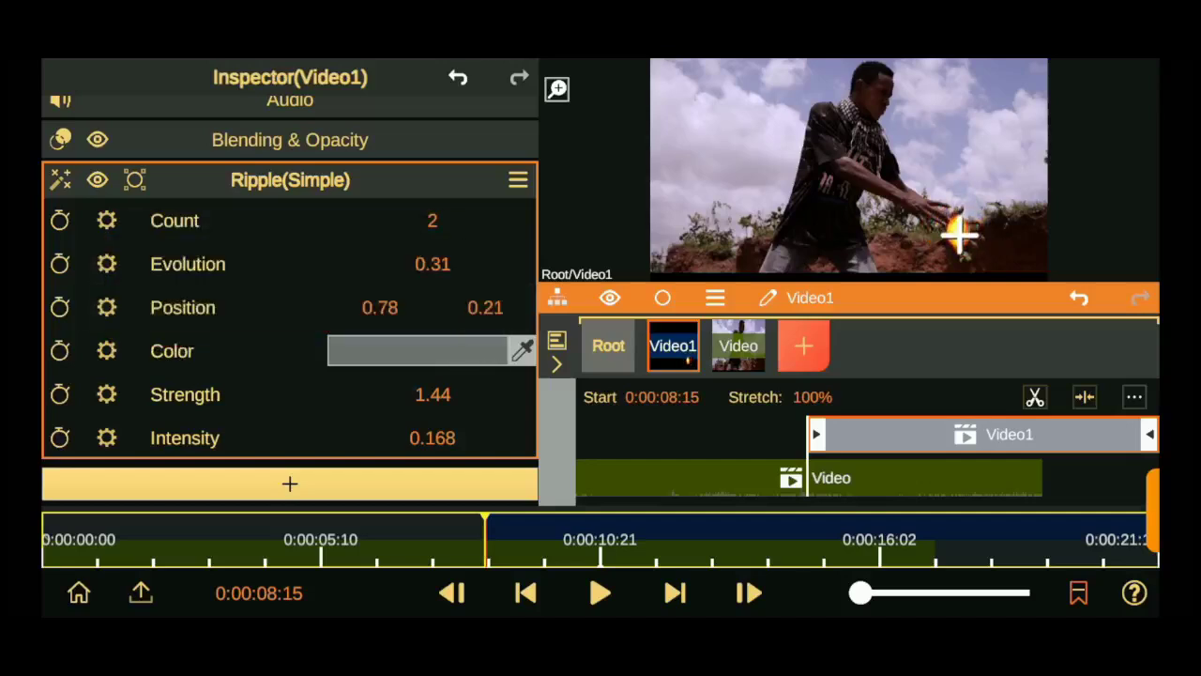
click(290, 179)
Enable Position and Scale keyframing on the fireball and add keyframes two frames later
click(60, 155)
click(60, 241)
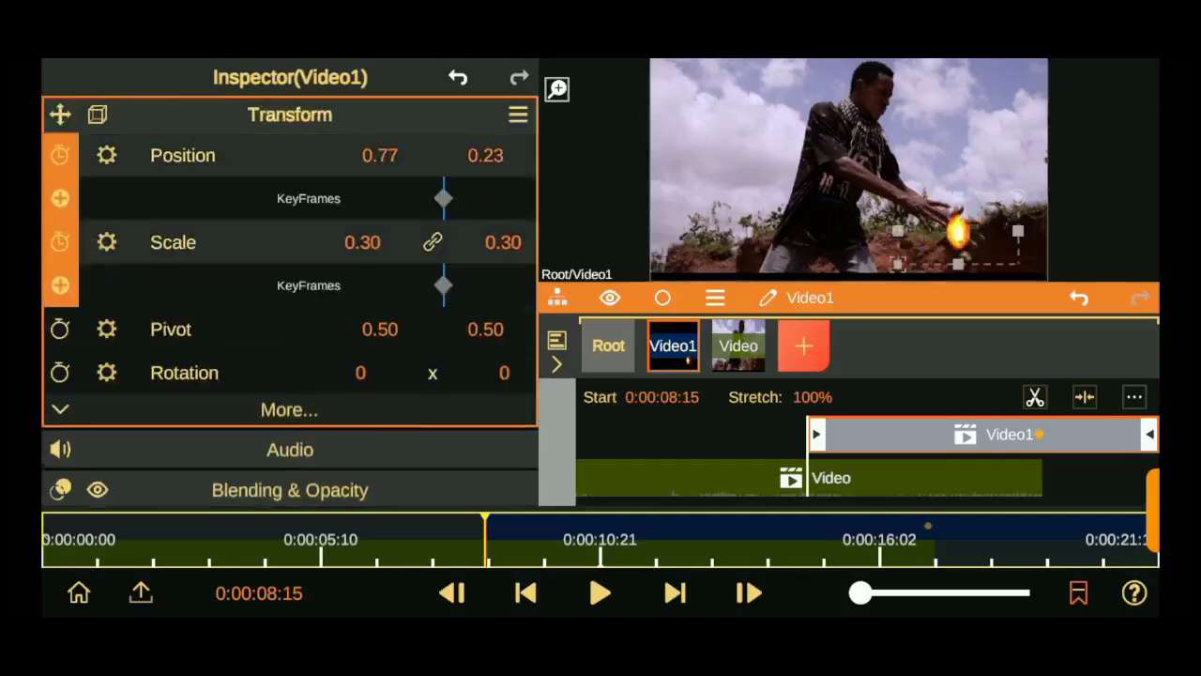
click(743, 572)
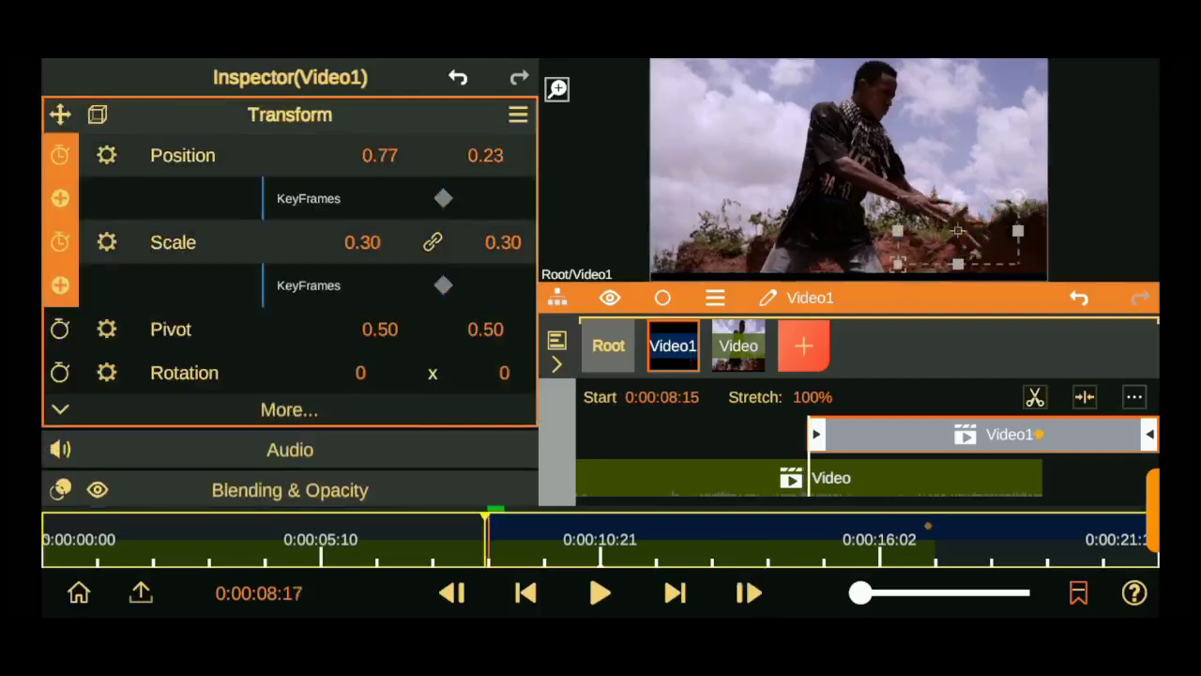
click(748, 592)
click(60, 198)
click(60, 285)
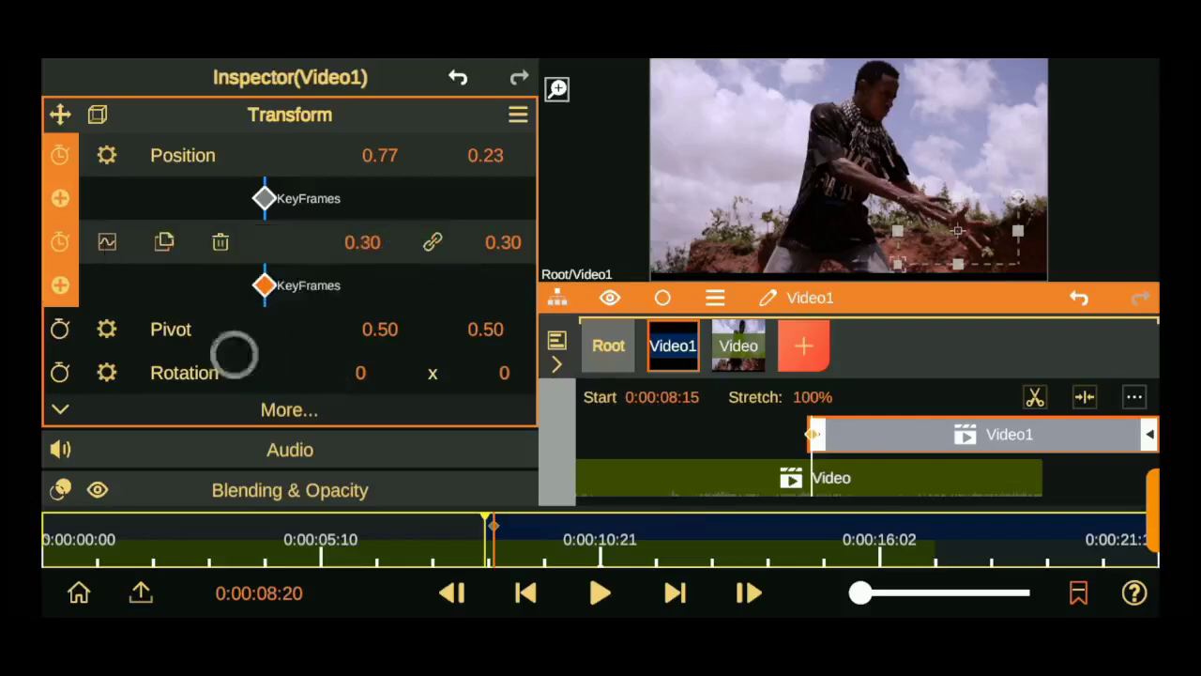
click(748, 591)
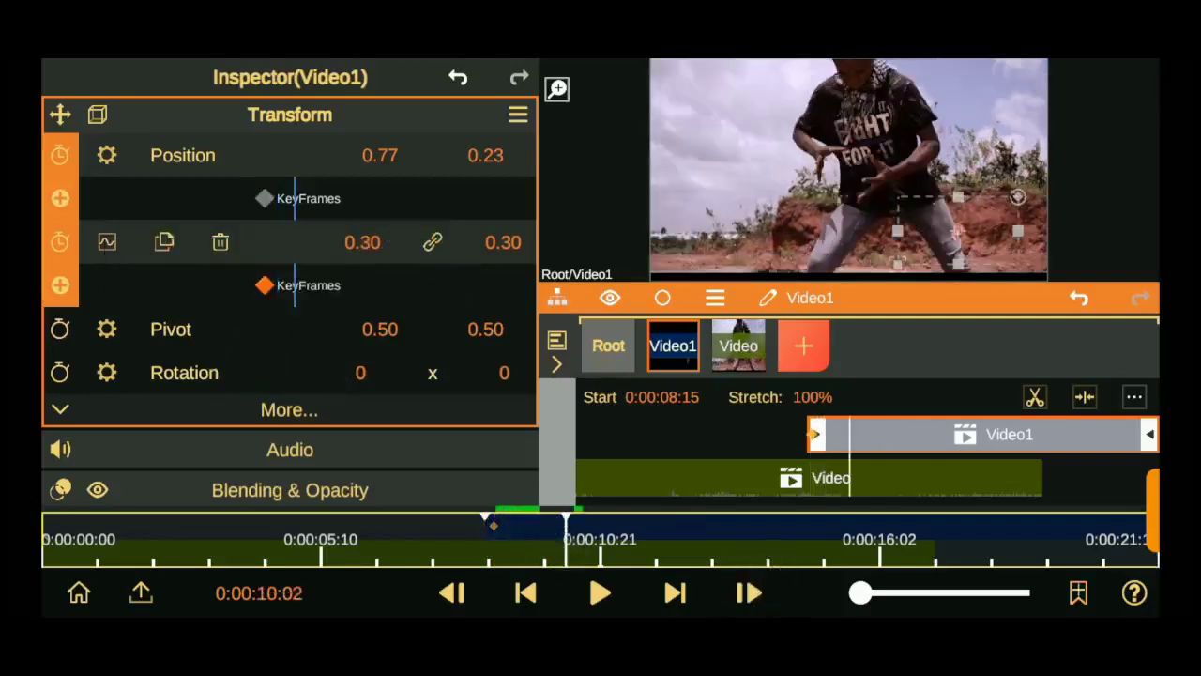
Keyframe the fireball frame by frame at 0.49 scale, moving it to follow the hands
click(608, 345)
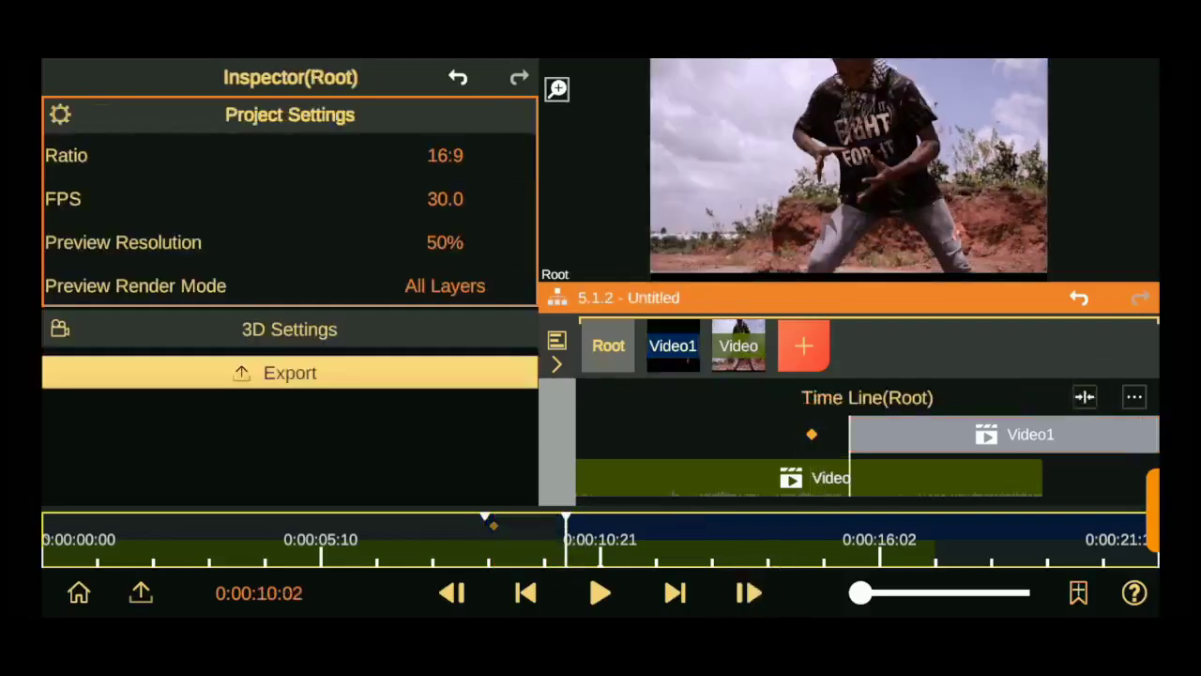
click(1000, 430)
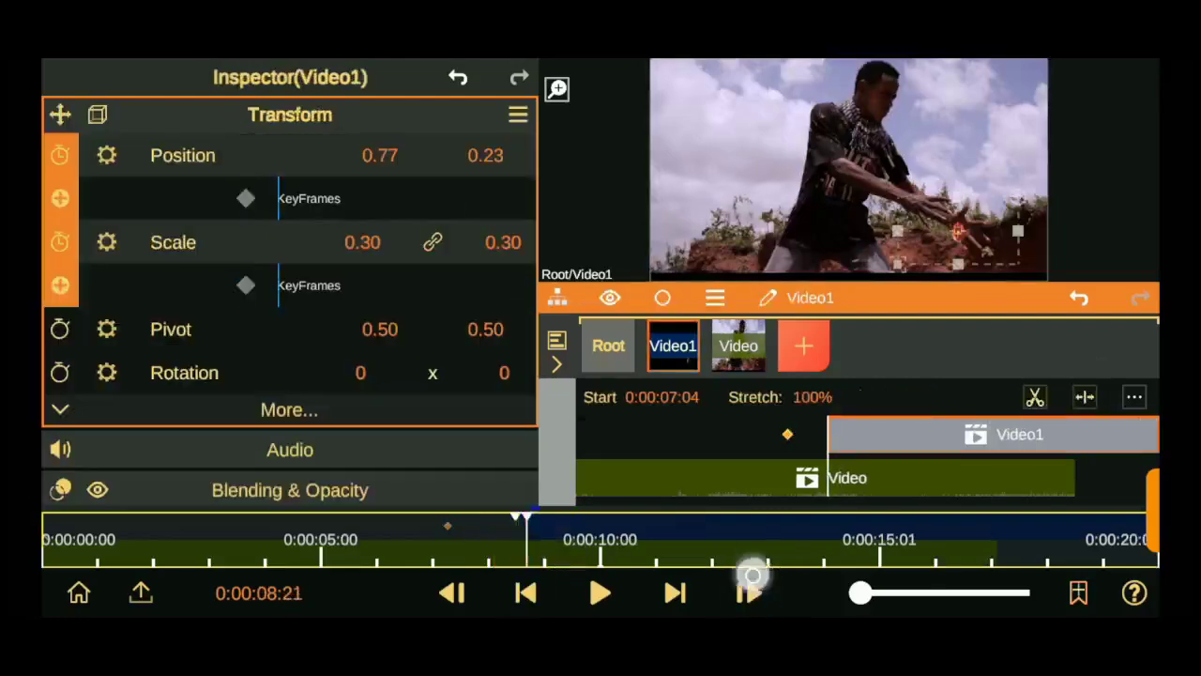
click(752, 574)
drag(362, 242, 422, 242)
drag(380, 154, 347, 160)
drag(485, 155, 476, 140)
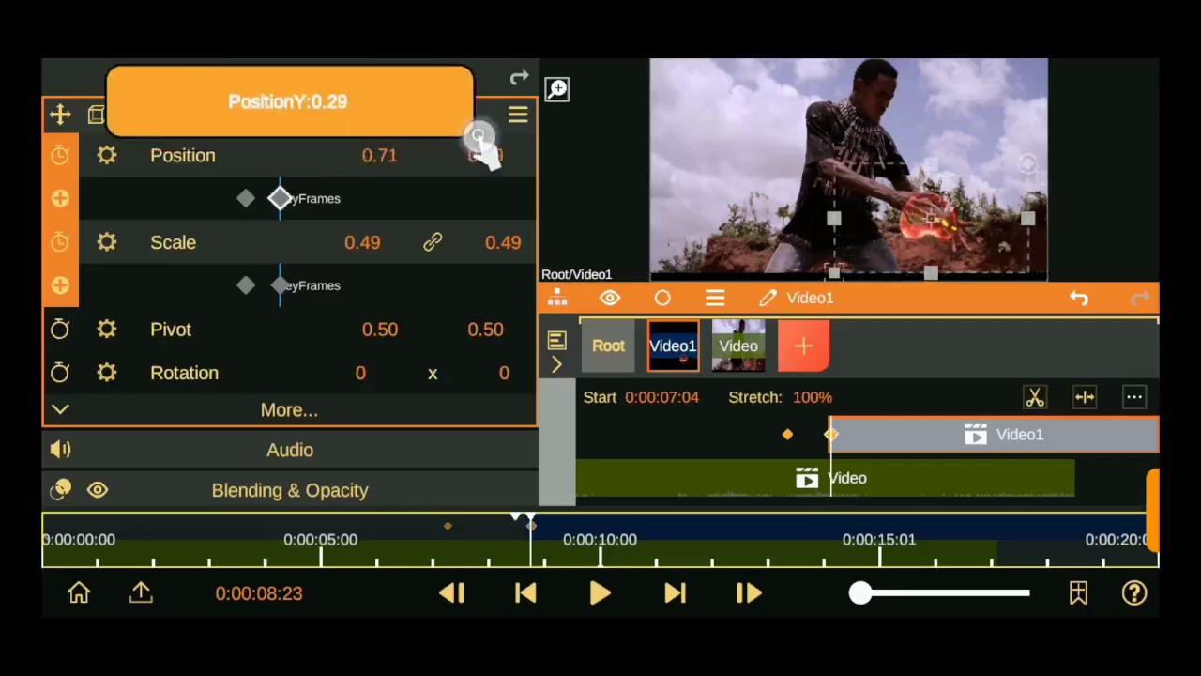
click(744, 592)
click(741, 592)
mouse_move(380, 155)
mouse_down()
mouse_move(347, 161)
mouse_move(348, 182)
mouse_move(376, 90)
mouse_up()
click(747, 593)
At the previous keyframe, re-centre the ripple at 0.79/0.26 with evolution 0.30 and strength 1.40
click(526, 592)
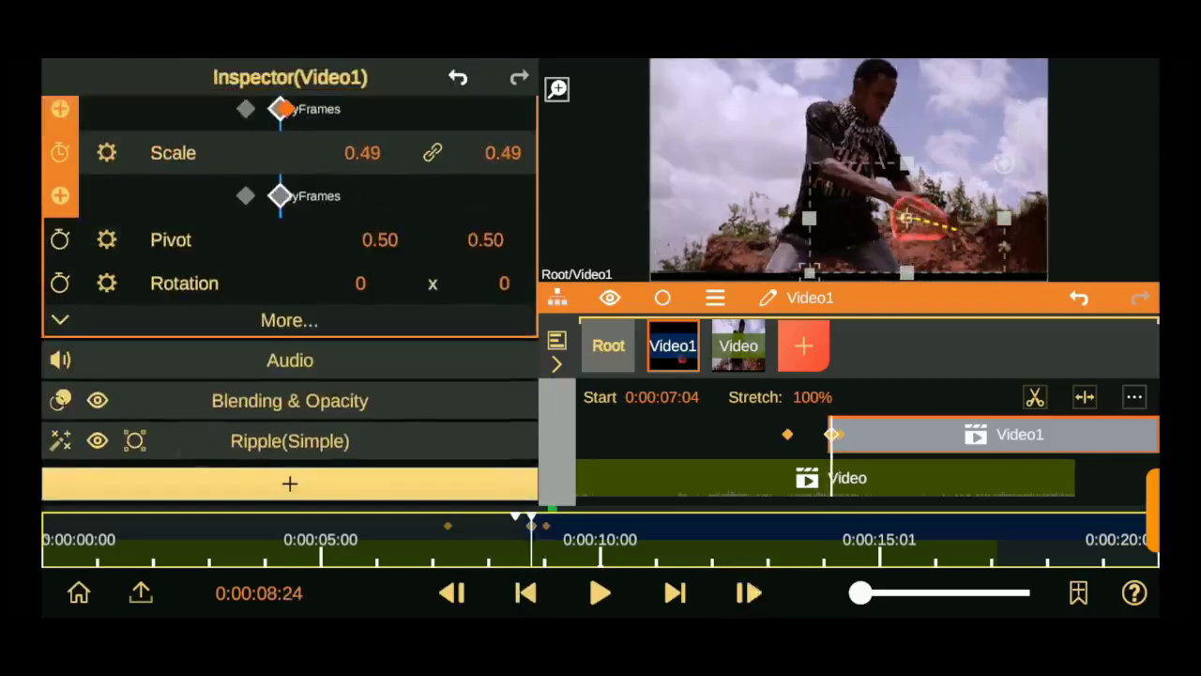
drag(290, 422, 290, 161)
mouse_move(395, 307)
mouse_down()
mouse_move(342, 319)
mouse_move(376, 330)
mouse_move(364, 319)
mouse_up()
drag(455, 310, 485, 294)
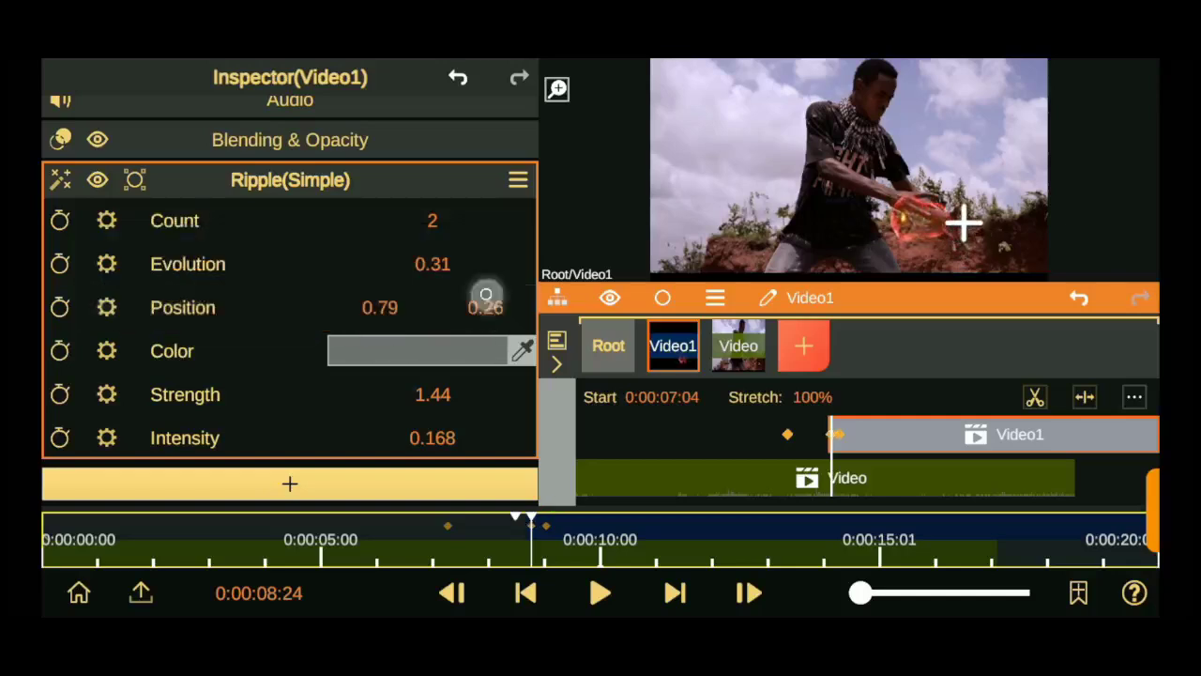
mouse_move(432, 268)
mouse_down()
mouse_move(428, 305)
mouse_move(434, 272)
mouse_up()
drag(436, 192, 437, 190)
drag(432, 394, 491, 434)
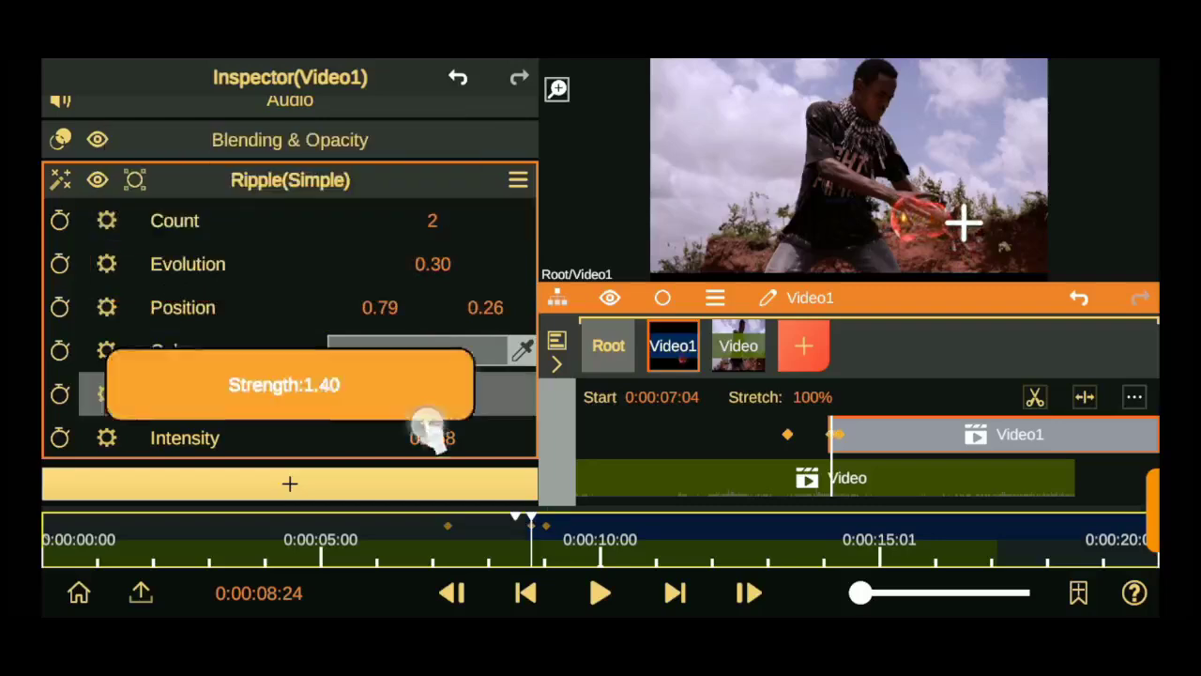
Tint the ripple pink and keyframe its Position and Strength (1.36)
click(418, 350)
click(160, 396)
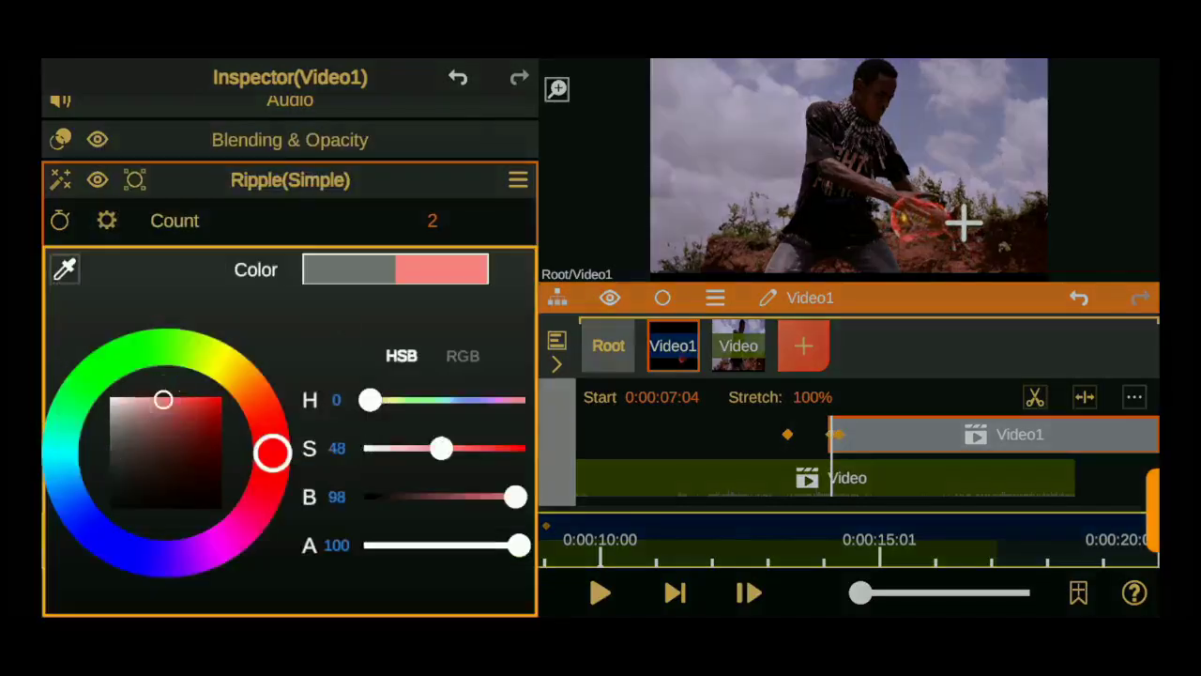
click(388, 268)
click(60, 306)
click(60, 435)
drag(60, 480, 60, 403)
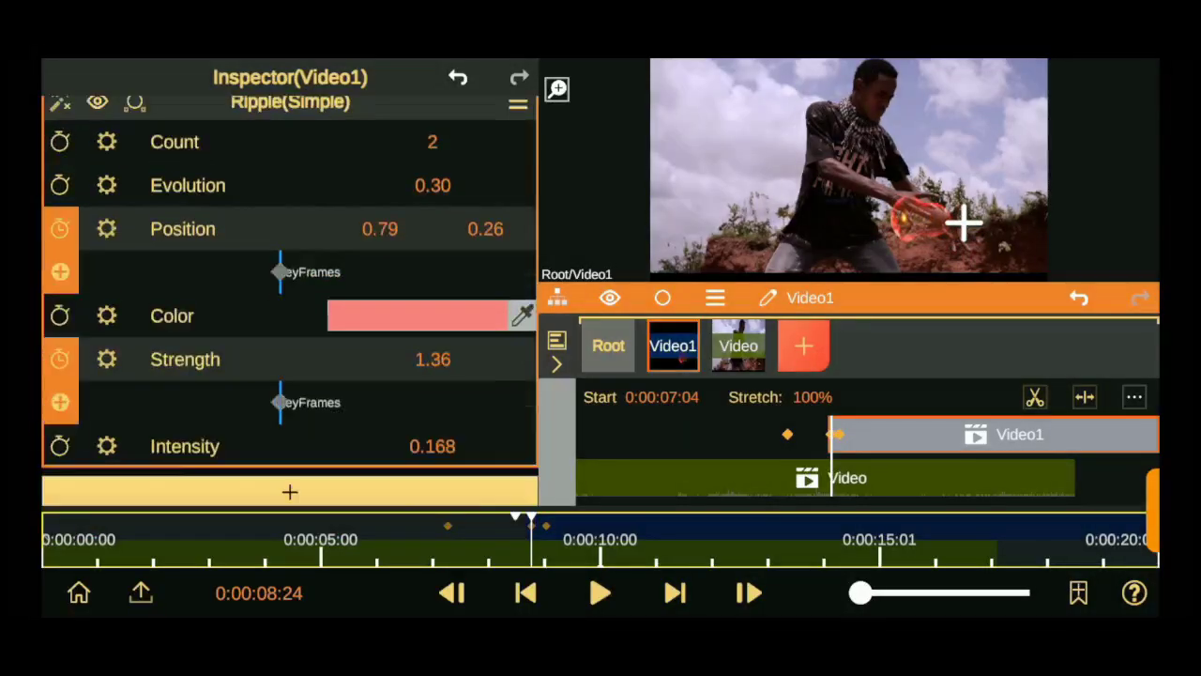
Shift the ripple's elliptical mask to the right in the Mask Editor, then close it
click(134, 102)
click(155, 260)
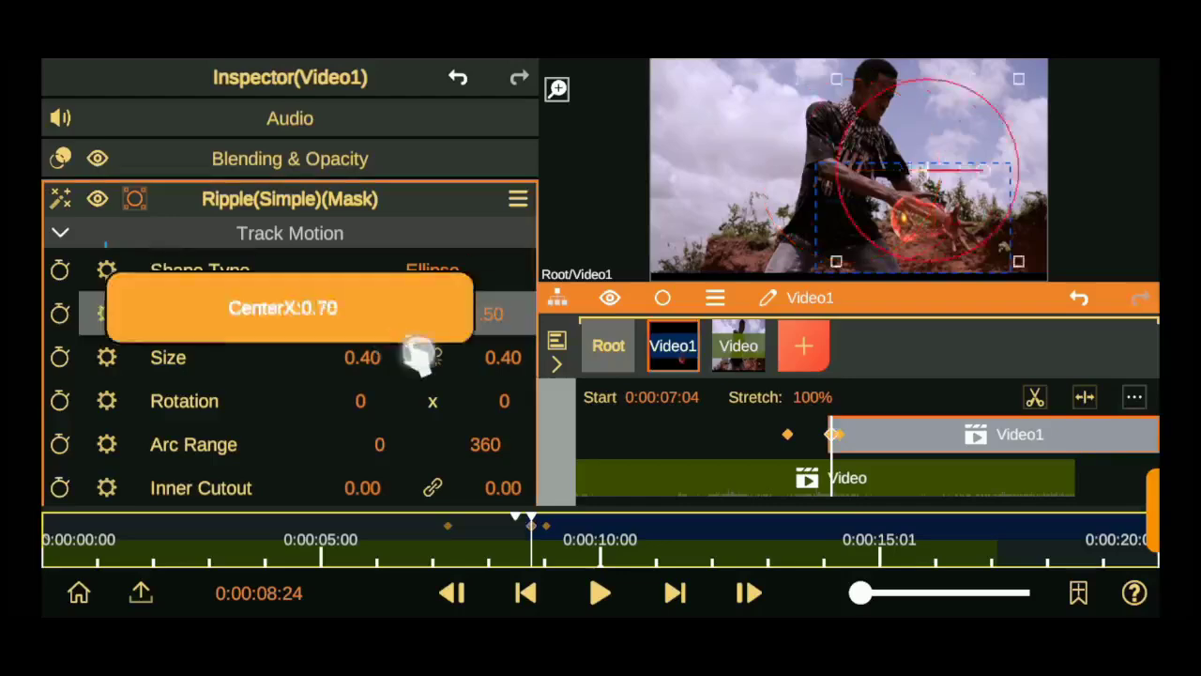
mouse_move(380, 345)
mouse_down()
mouse_move(416, 351)
mouse_move(375, 356)
mouse_up()
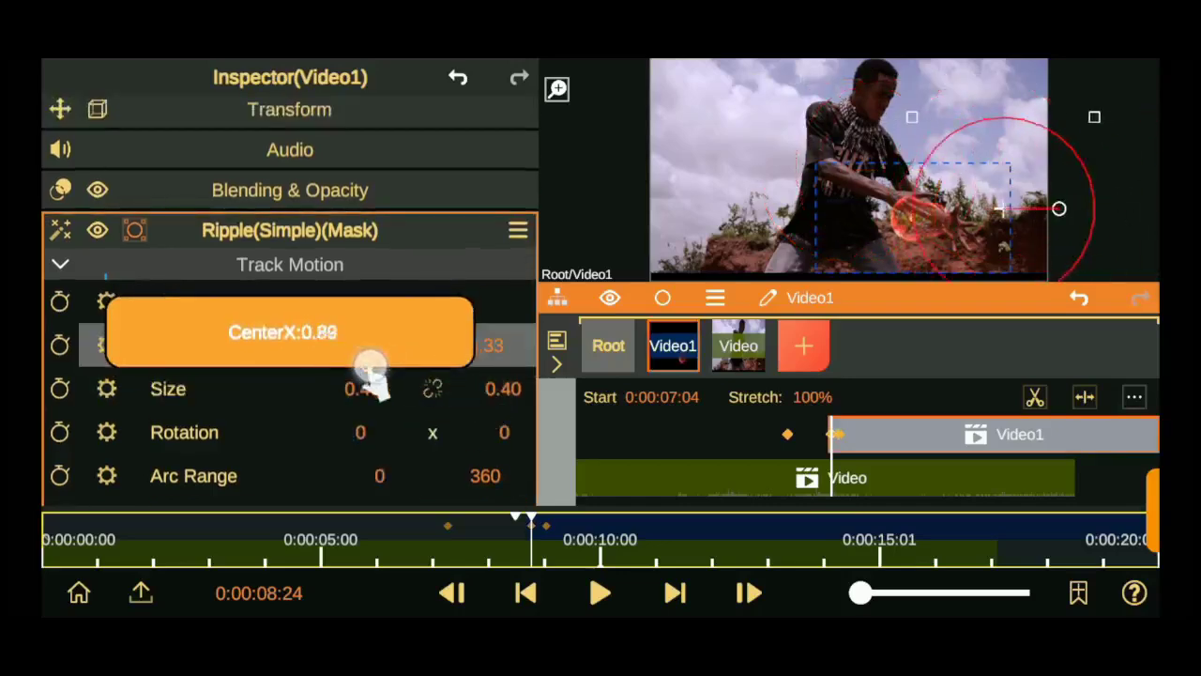
click(134, 230)
click(198, 336)
Keyframe the fireball's Transform Position to the right, then advance two frames
click(217, 109)
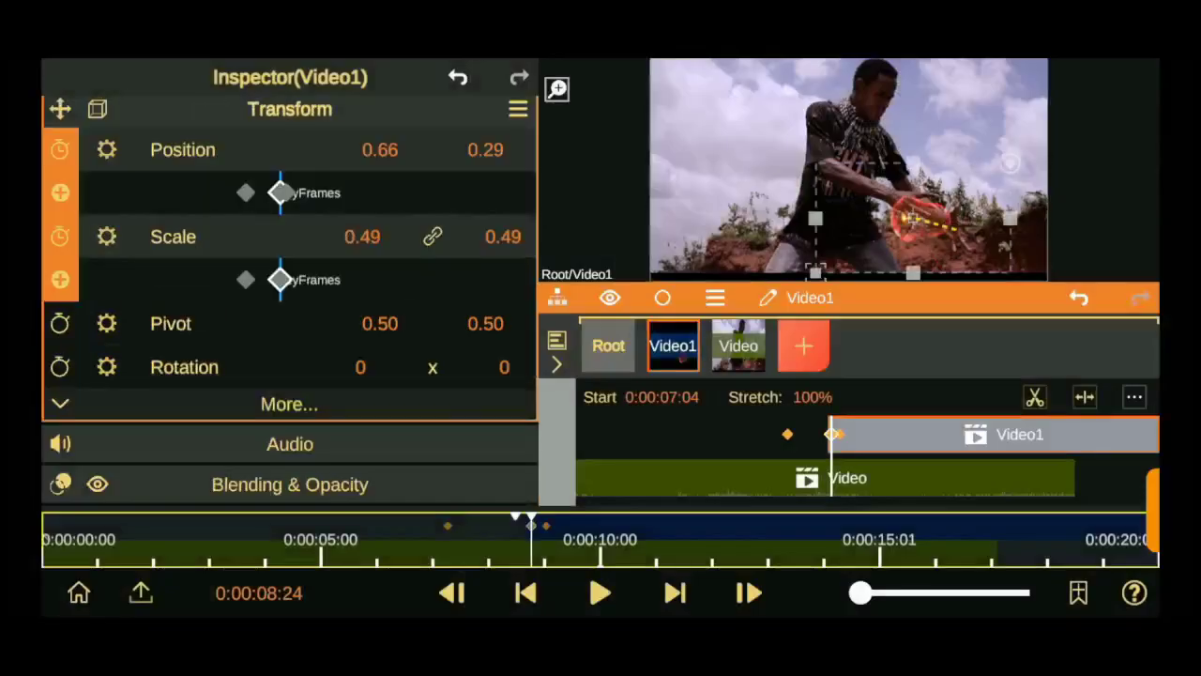
drag(379, 150, 429, 194)
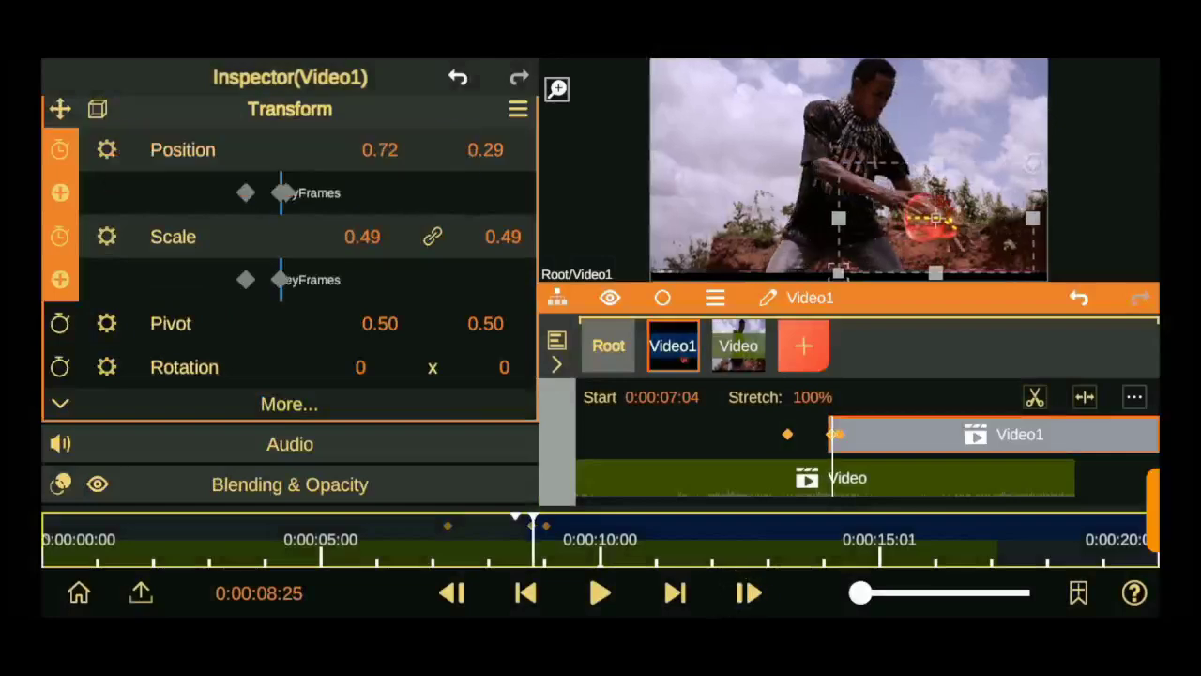
scroll(290, 376, down, 3)
click(219, 451)
click(748, 592)
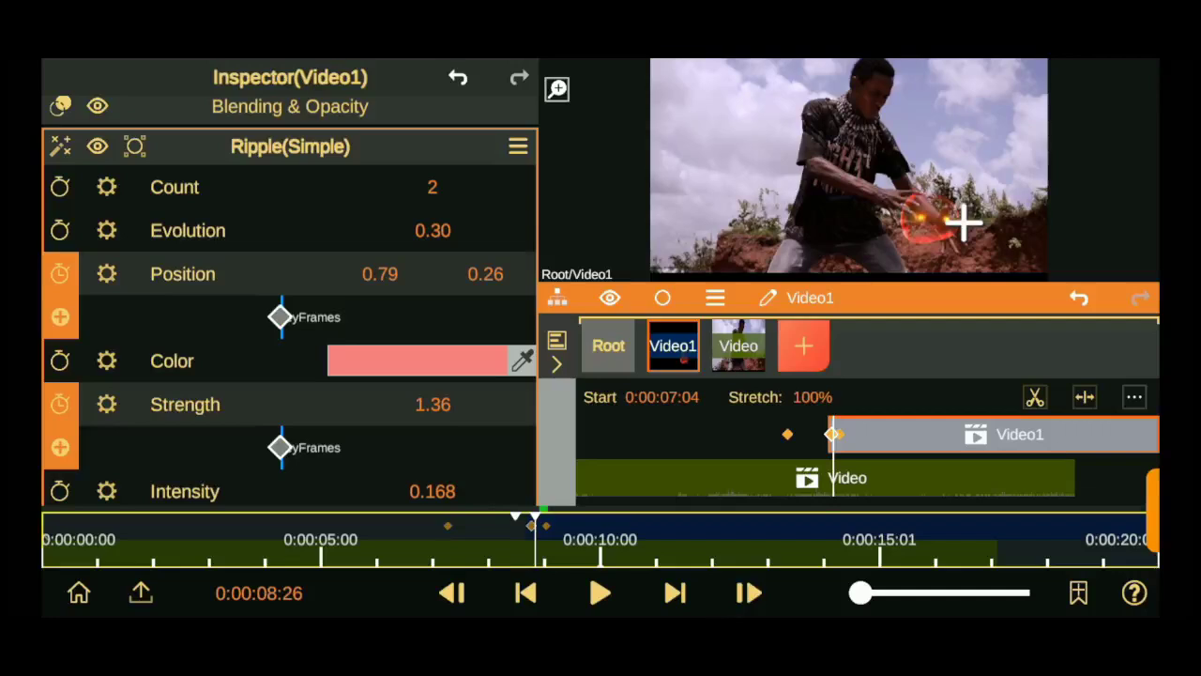
click(747, 592)
On the new frame, keyframe the fireball's position slightly left to stay on the hands
scroll(290, 282, up, 2)
click(201, 121)
drag(380, 154, 347, 168)
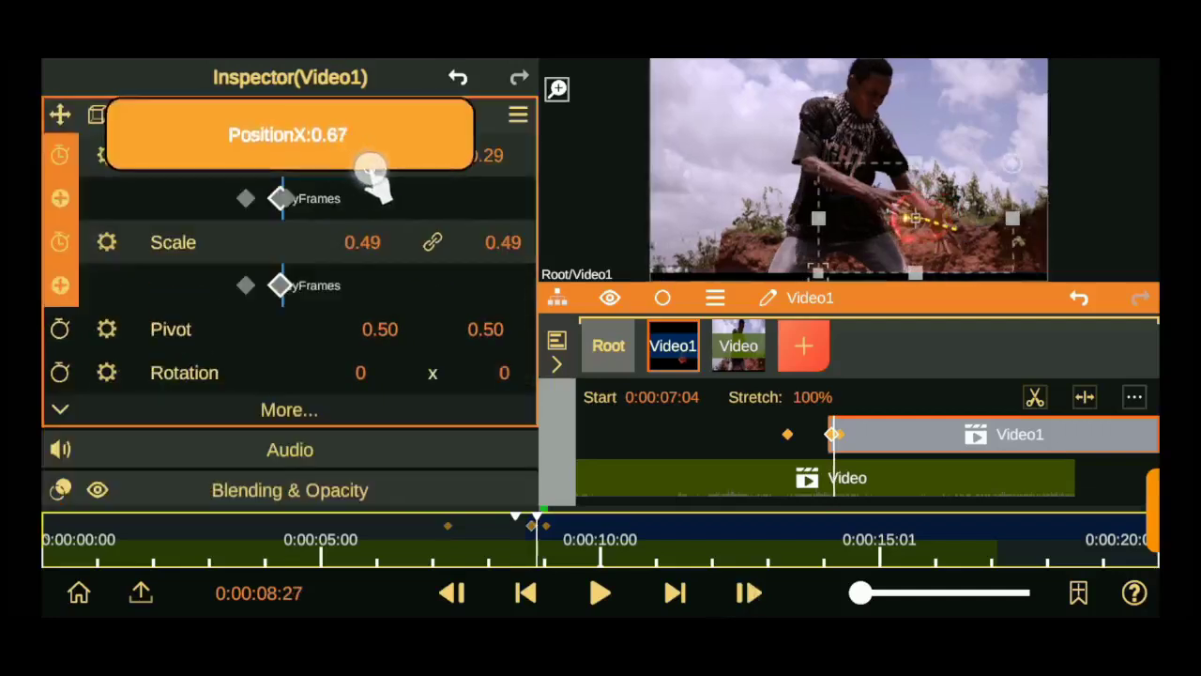
scroll(150, 397, down, 2)
click(268, 437)
click(748, 592)
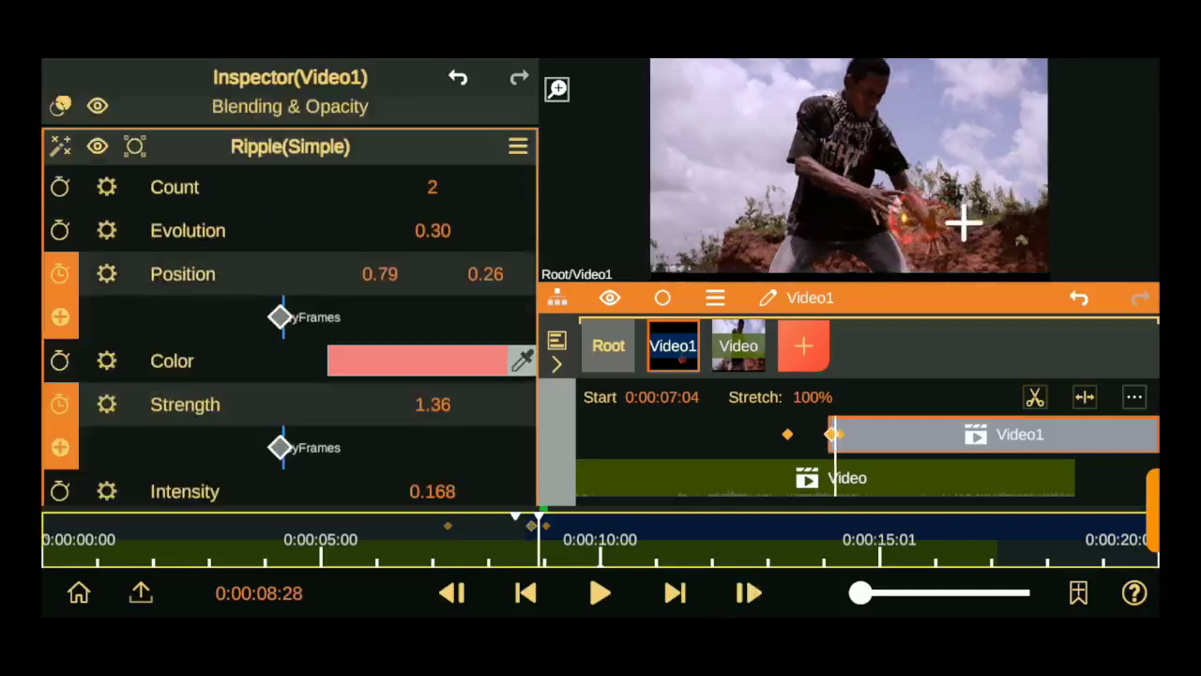
Move the Ripple(Simple) centre and lower its Strength to 1.31, then step one frame ahead
drag(380, 273, 370, 303)
scroll(427, 361, down, 1)
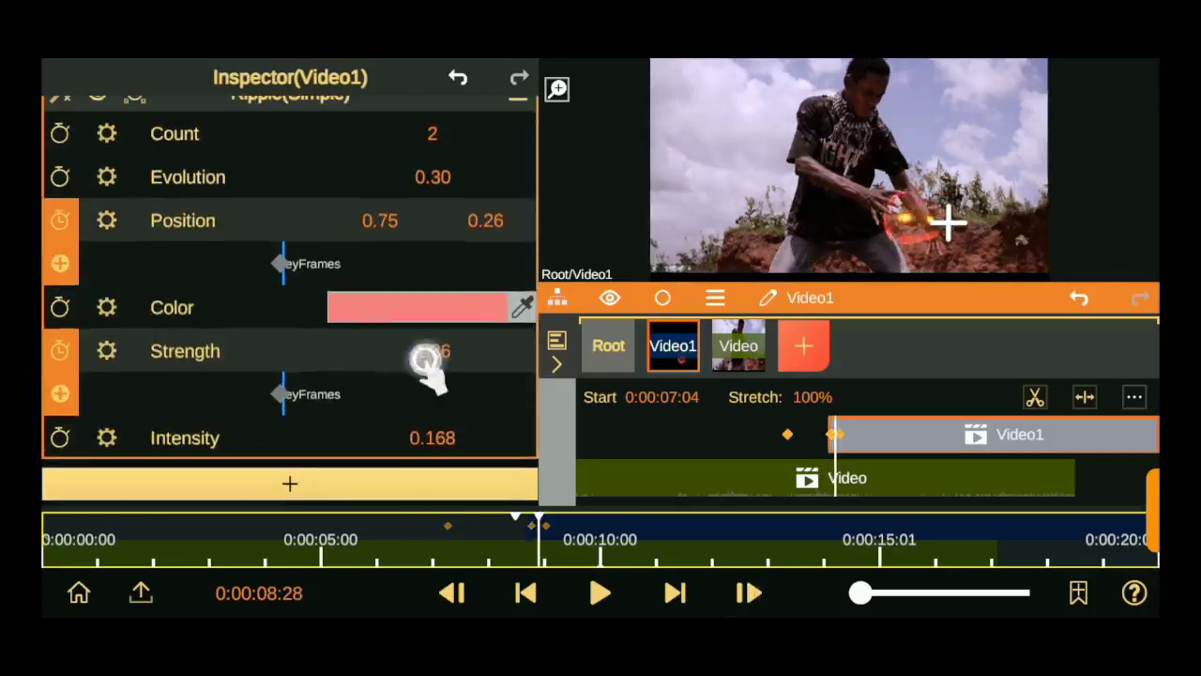
drag(427, 361, 419, 362)
click(748, 592)
Shift the fireball left with the hands and move the ripple centre left onto it
scroll(140, 376, up, 5)
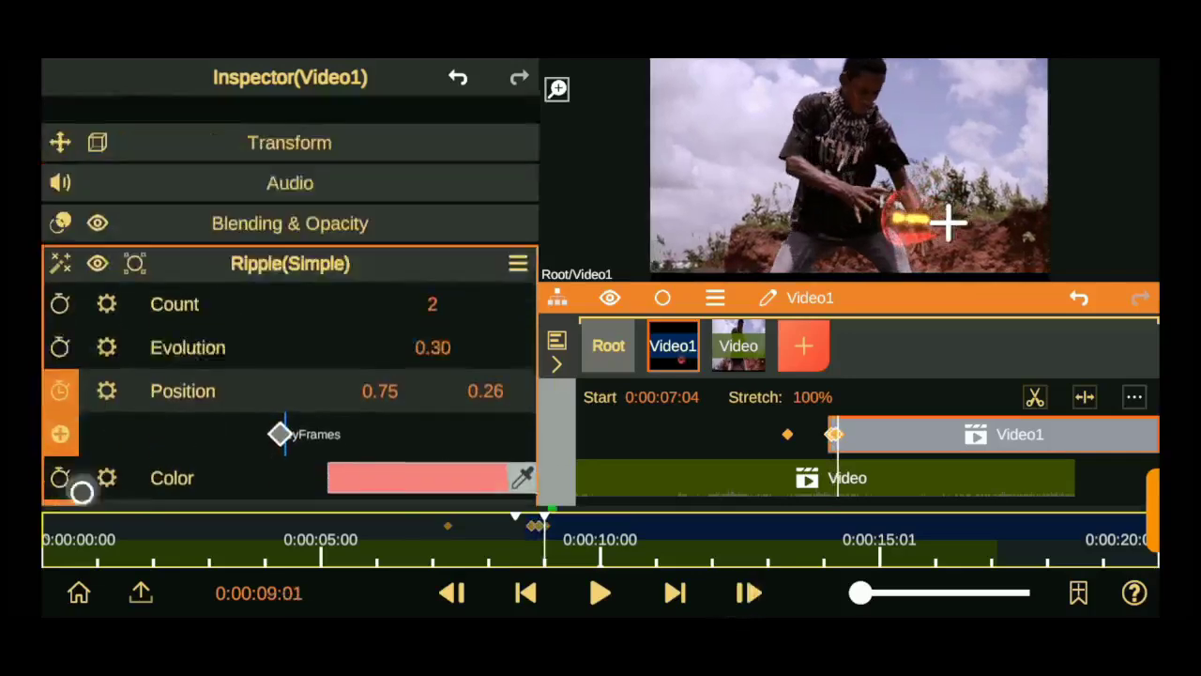
click(289, 140)
drag(380, 155, 361, 164)
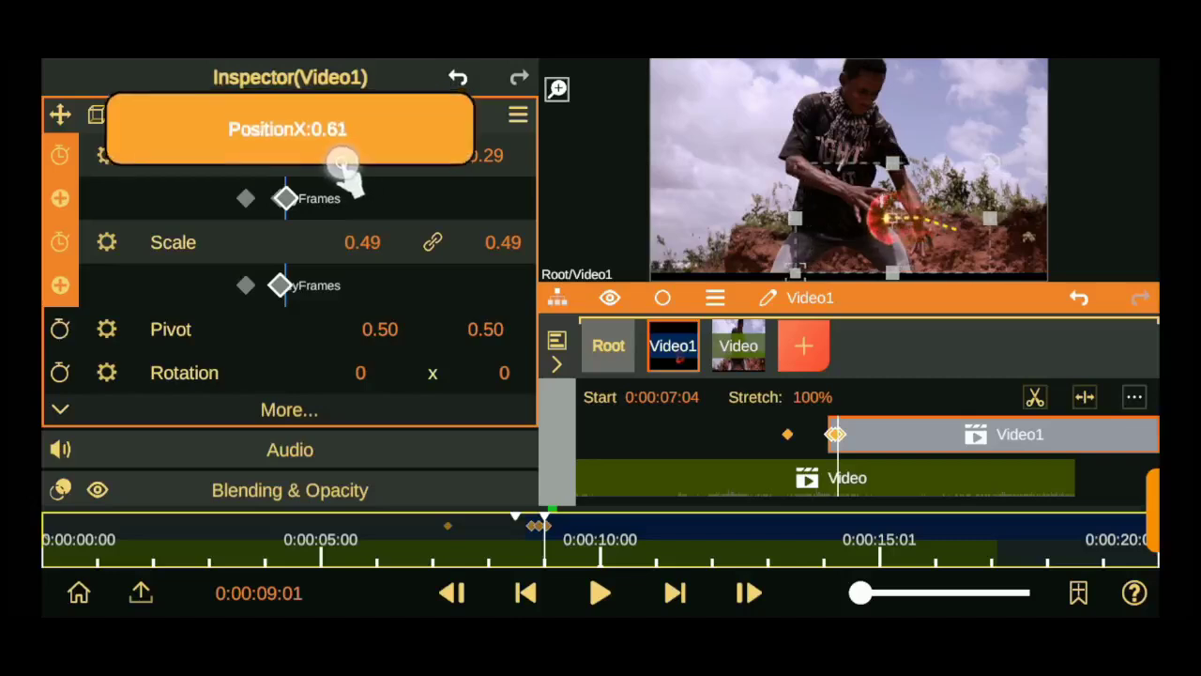
scroll(289, 329, down, 2)
click(289, 440)
drag(385, 274, 359, 275)
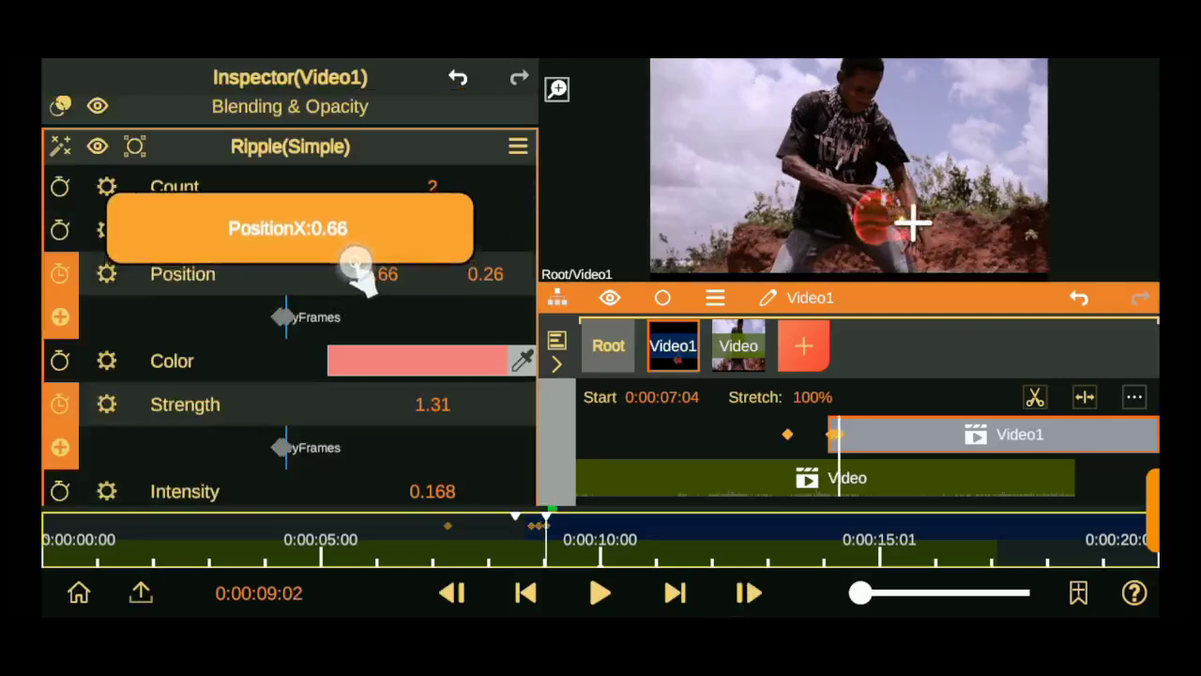
drag(361, 259, 353, 260)
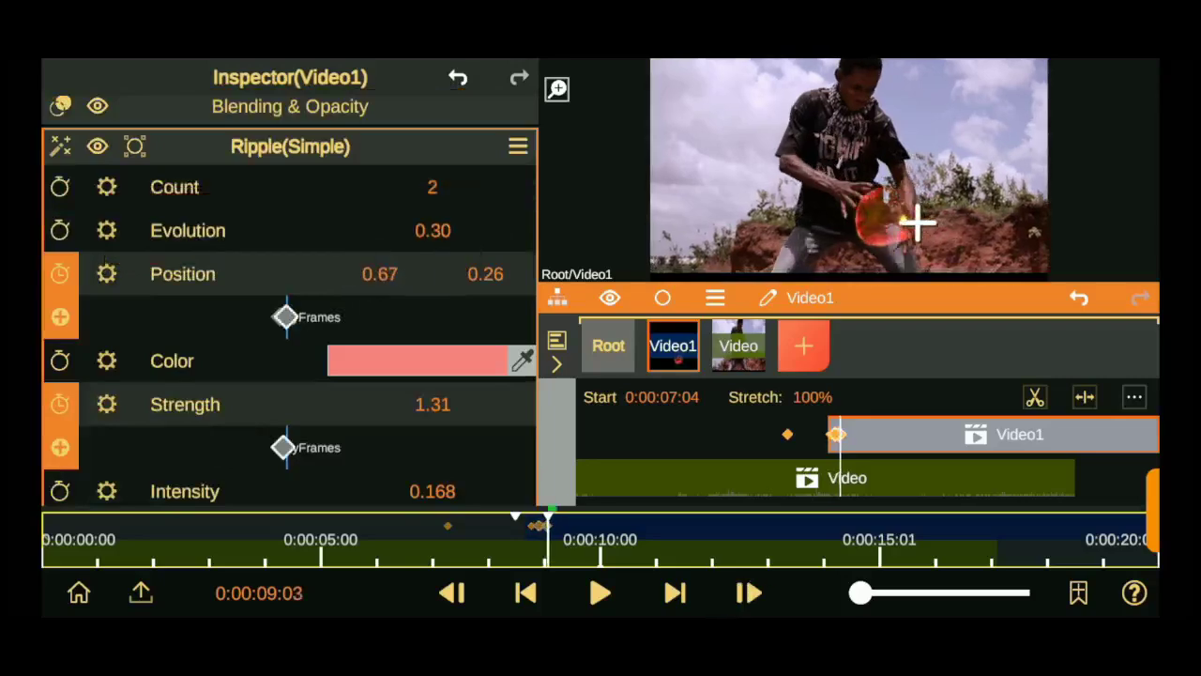
Readjust the fireball's position, advance a few frames, and move the ripple centre with the hands
scroll(289, 281, up, 5)
drag(380, 155, 348, 167)
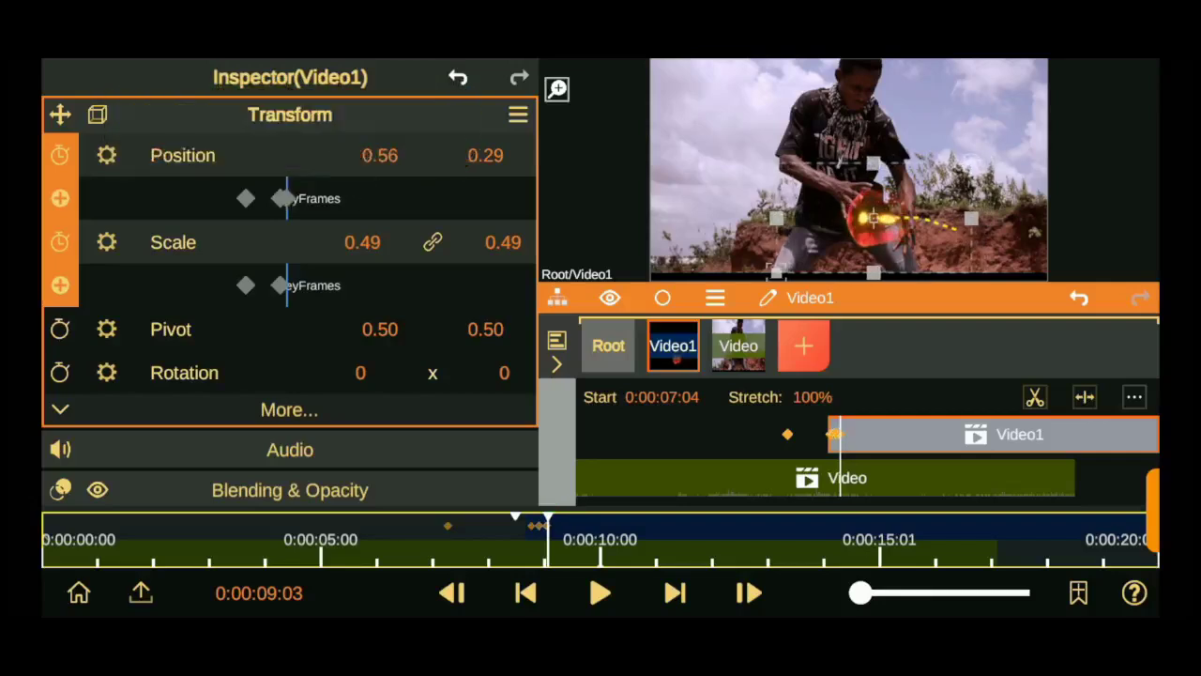
scroll(289, 328, down, 5)
click(748, 590)
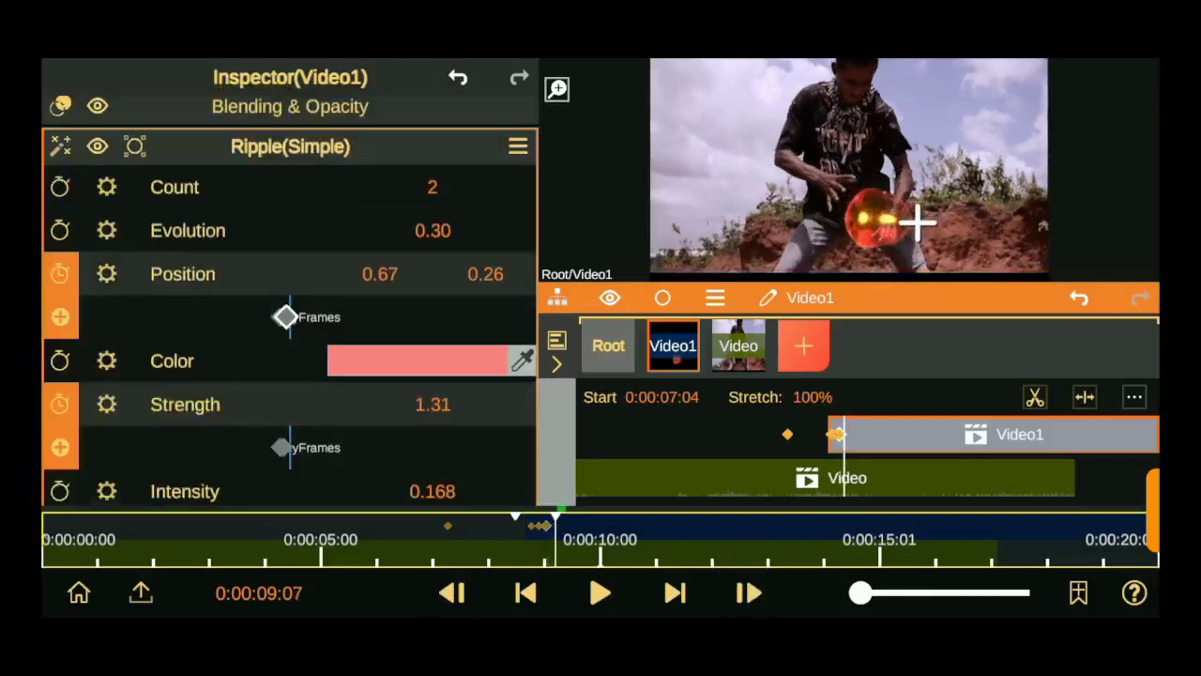
mouse_move(380, 274)
mouse_down()
mouse_move(352, 291)
mouse_move(375, 310)
mouse_move(408, 300)
mouse_move(394, 295)
mouse_up()
Change the ripple colour to a red tint
scroll(254, 322, up, 2)
scroll(281, 310, down, 2)
click(413, 368)
click(94, 399)
Keyframe the fireball's horizontal and vertical position onto the hands on the next frame
scroll(190, 338, up, 3)
click(290, 129)
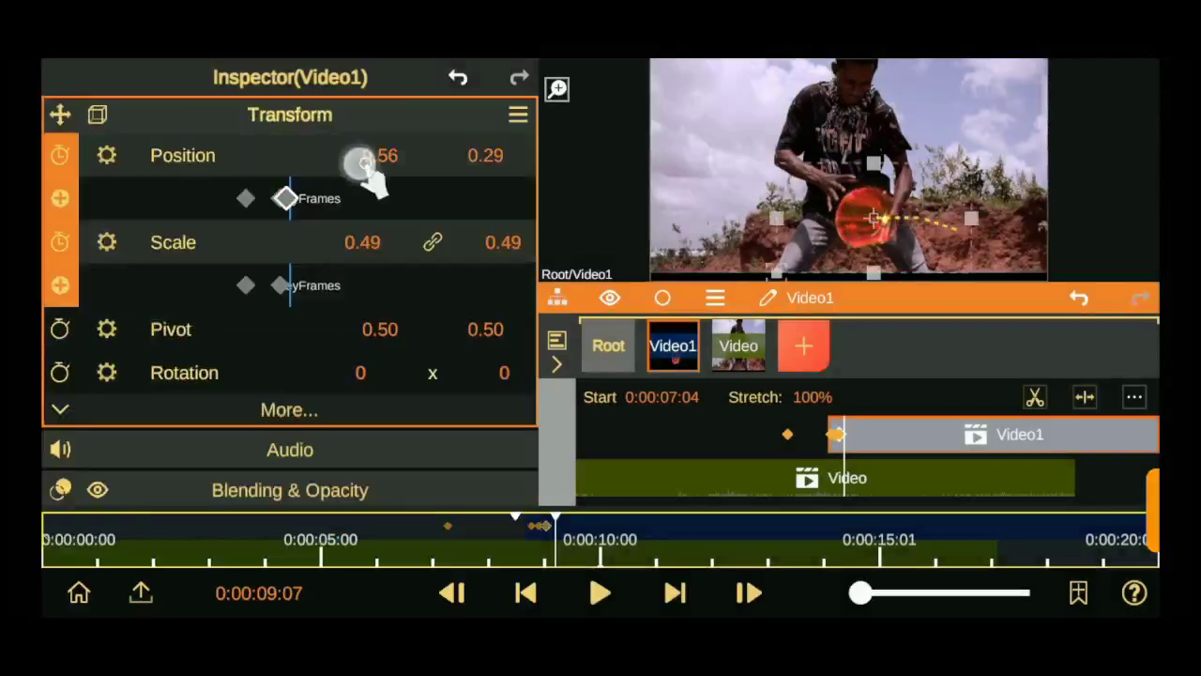
drag(485, 150, 485, 141)
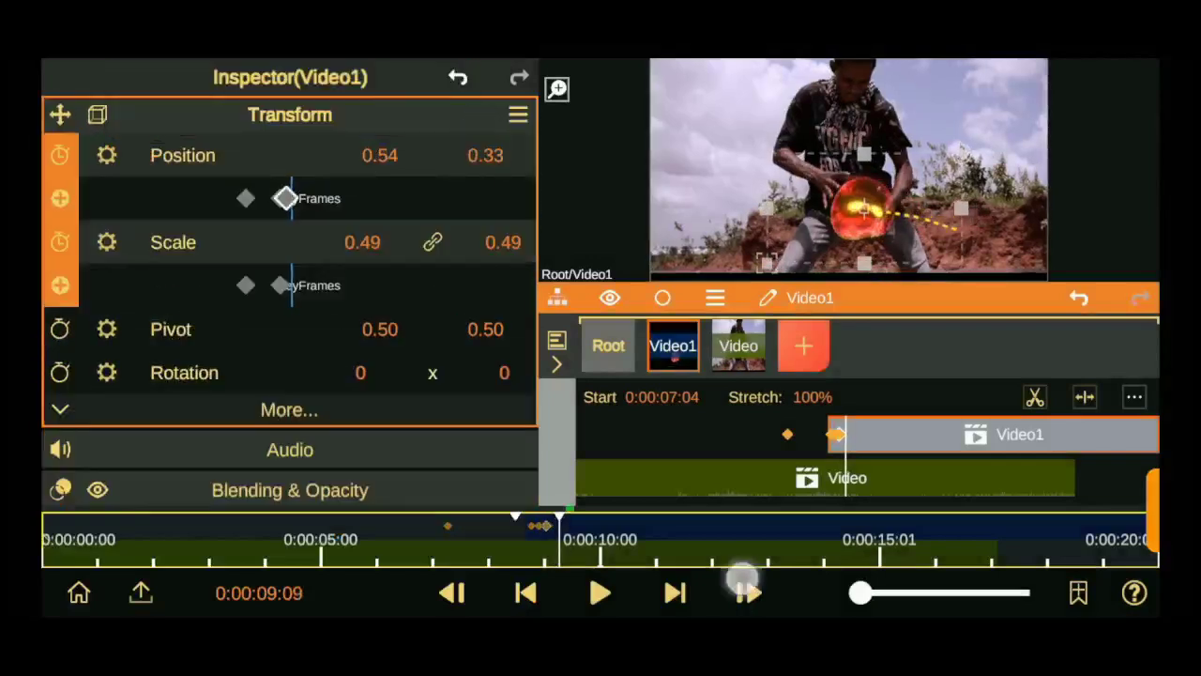
click(746, 593)
drag(380, 155, 371, 154)
drag(469, 166, 482, 139)
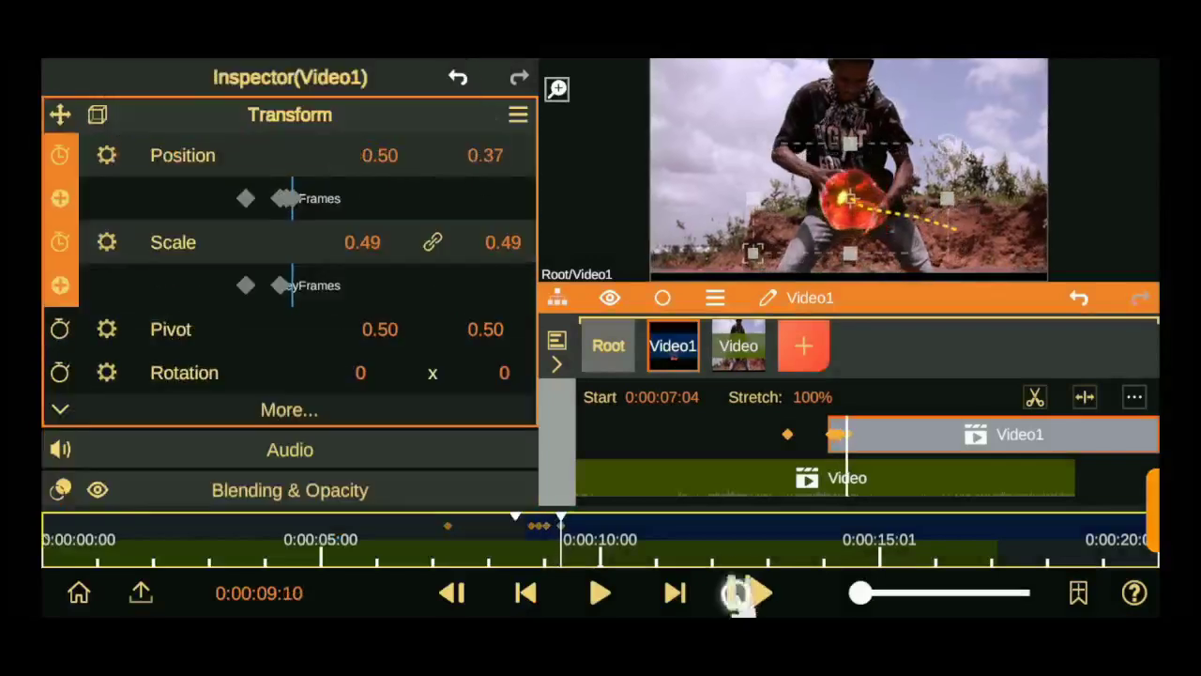
A few frames on, realign fireball and ripple centre; weaken ripple to Strength 1.16, Intensity 0.148
click(748, 593)
click(748, 593)
drag(380, 155, 373, 154)
scroll(290, 329, down, 5)
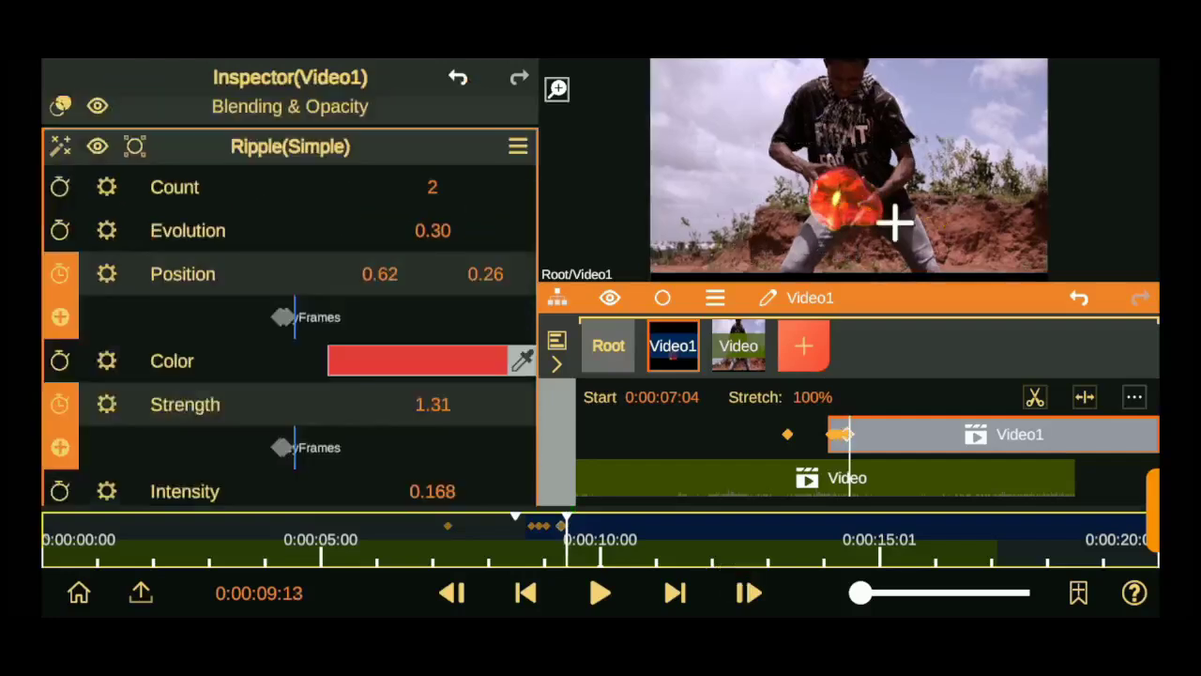
mouse_move(380, 273)
mouse_down()
mouse_move(335, 260)
mouse_move(361, 262)
mouse_up()
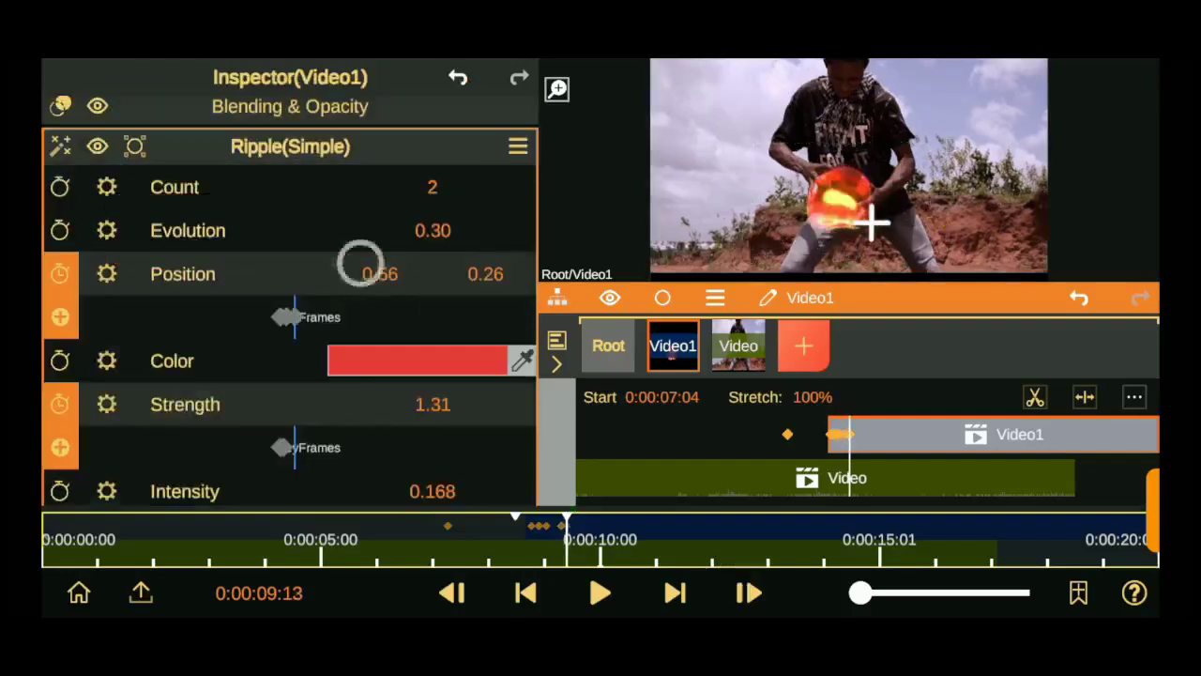
mouse_move(429, 405)
mouse_down()
mouse_move(441, 480)
mouse_move(442, 461)
mouse_up()
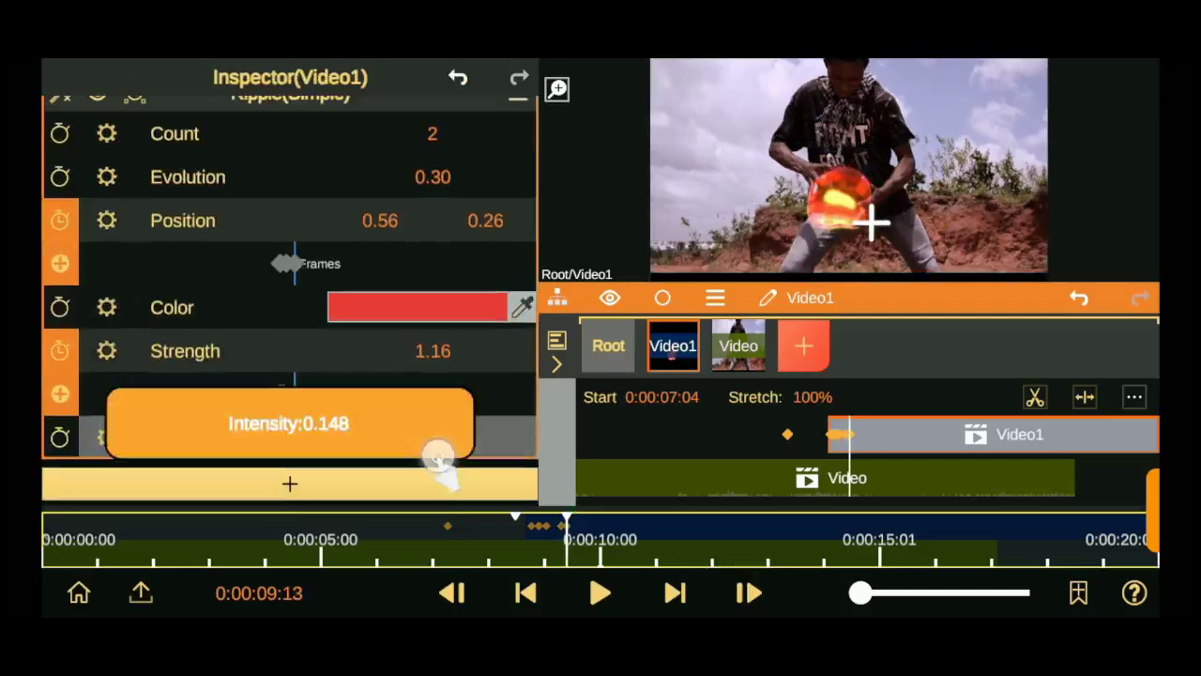
Reposition the fireball horizontally over the hands and move it down with them
scroll(61, 403, up, 2)
click(290, 148)
click(290, 113)
drag(729, 576, 741, 577)
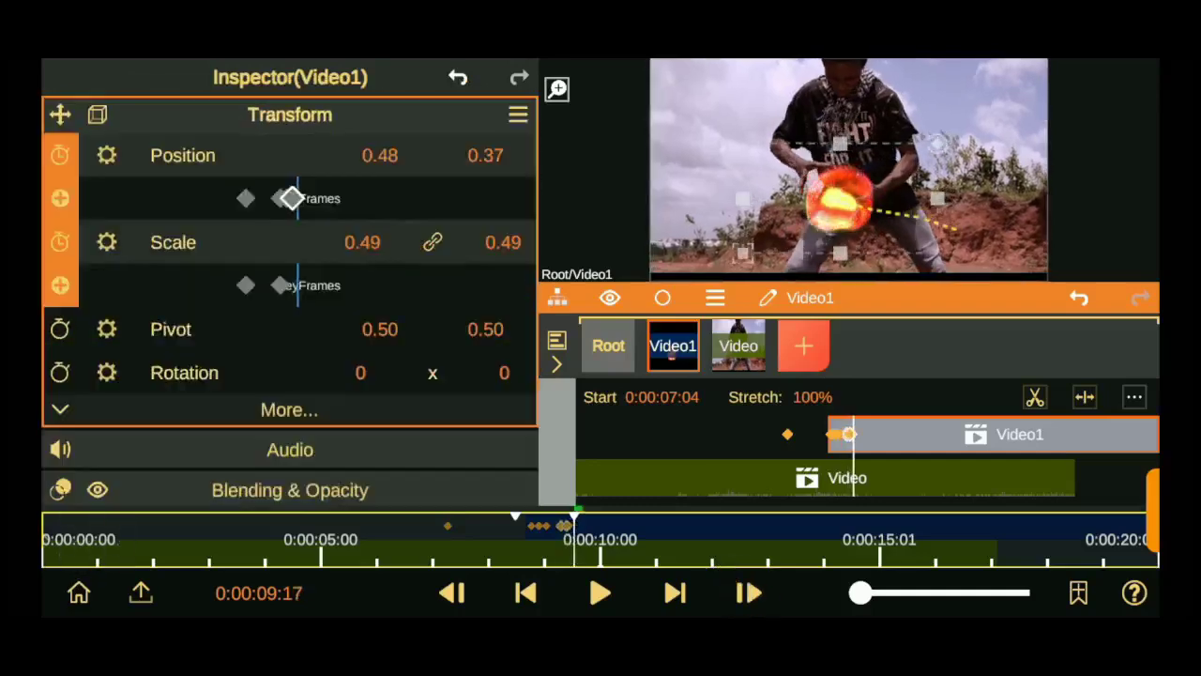
drag(380, 154, 355, 153)
mouse_move(485, 155)
mouse_down()
mouse_move(496, 142)
mouse_move(482, 125)
mouse_up()
Advance a few frames and re-centre the fireball on the hands, moving it down
click(741, 592)
click(741, 592)
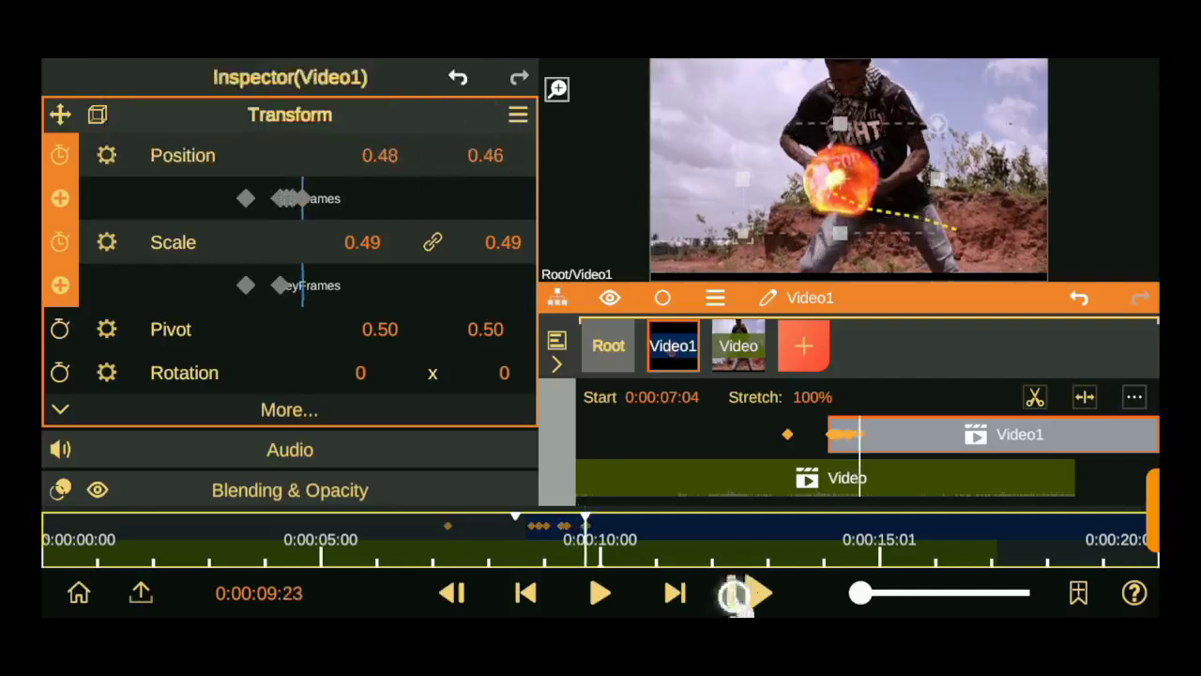
drag(380, 154, 397, 174)
drag(485, 155, 482, 134)
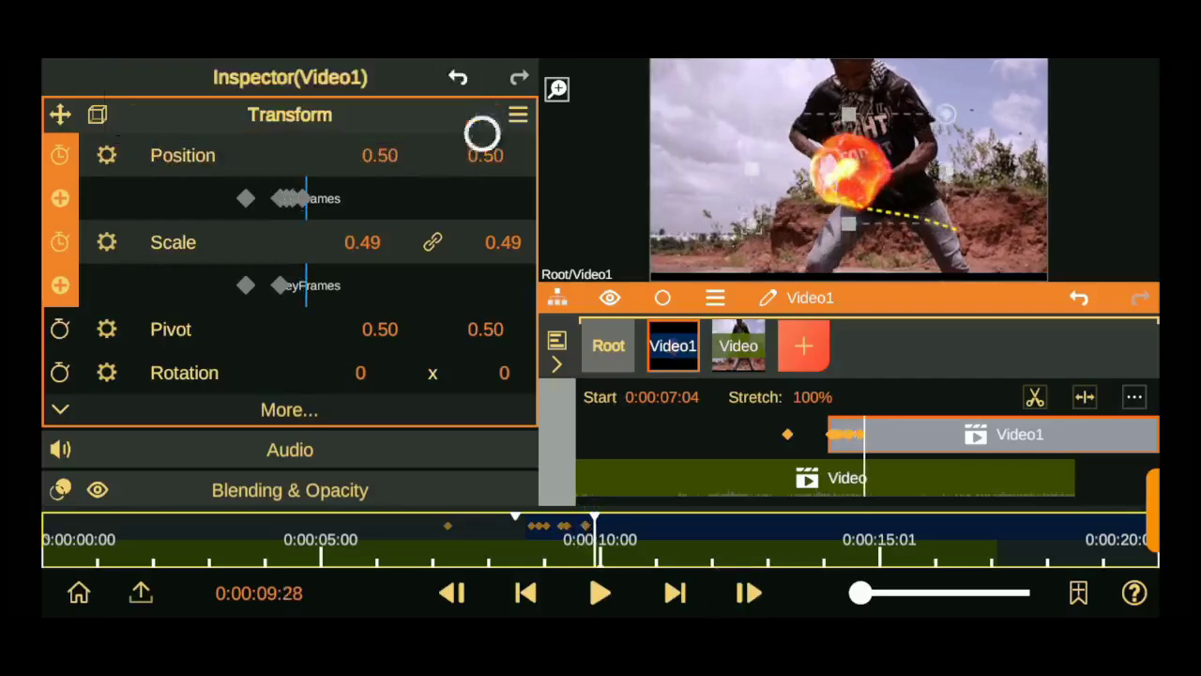
On a later frame, enlarge the fireball to scale 0.53 and adjust its position
click(743, 592)
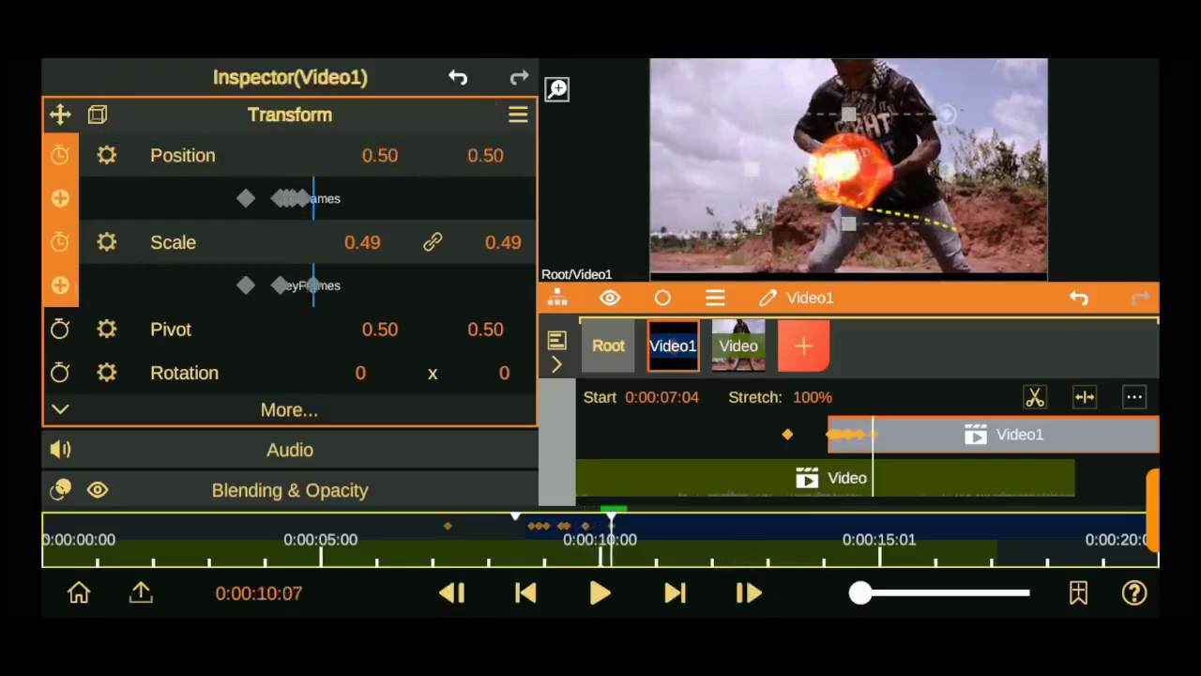
drag(362, 242, 362, 225)
mouse_move(380, 155)
mouse_down()
mouse_move(384, 179)
mouse_move(343, 241)
mouse_up()
scroll(282, 329, down, 5)
scroll(61, 376, down, 1)
drag(482, 220, 485, 235)
Try shifting the ripple centre right and down, then undo the last change
scroll(282, 310, up, 1)
scroll(282, 375, down, 1)
mouse_move(432, 348)
mouse_down()
mouse_move(429, 319)
mouse_move(433, 366)
mouse_up()
drag(380, 266, 389, 281)
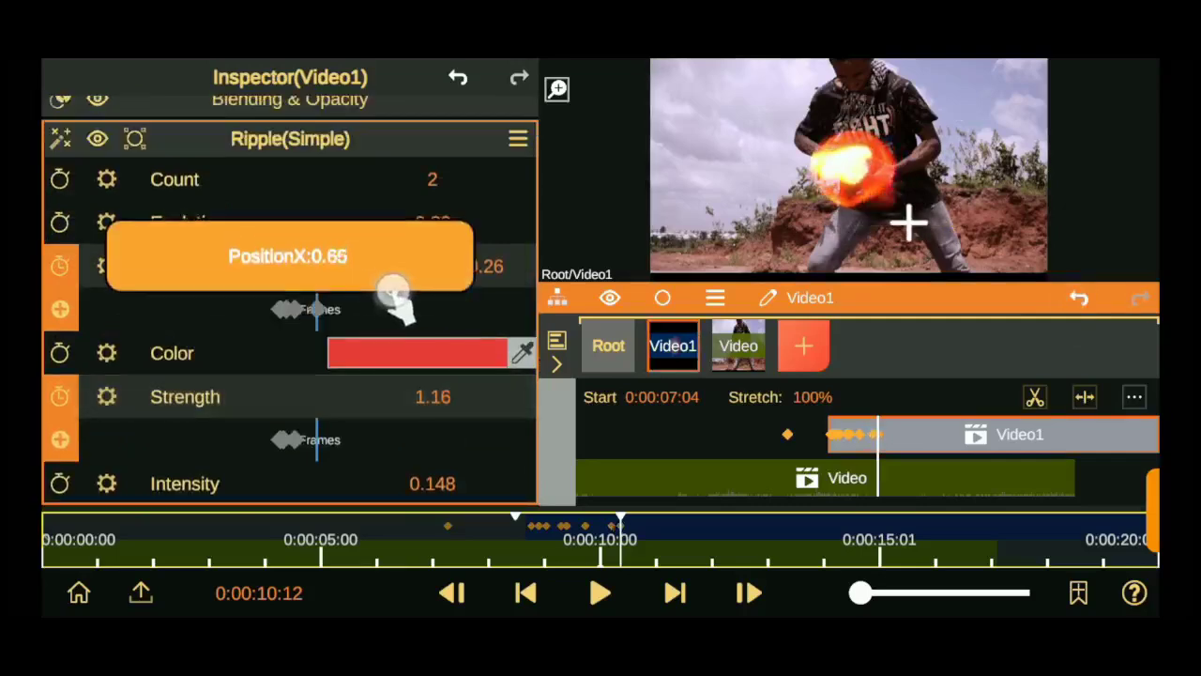
drag(485, 266, 485, 282)
click(1079, 297)
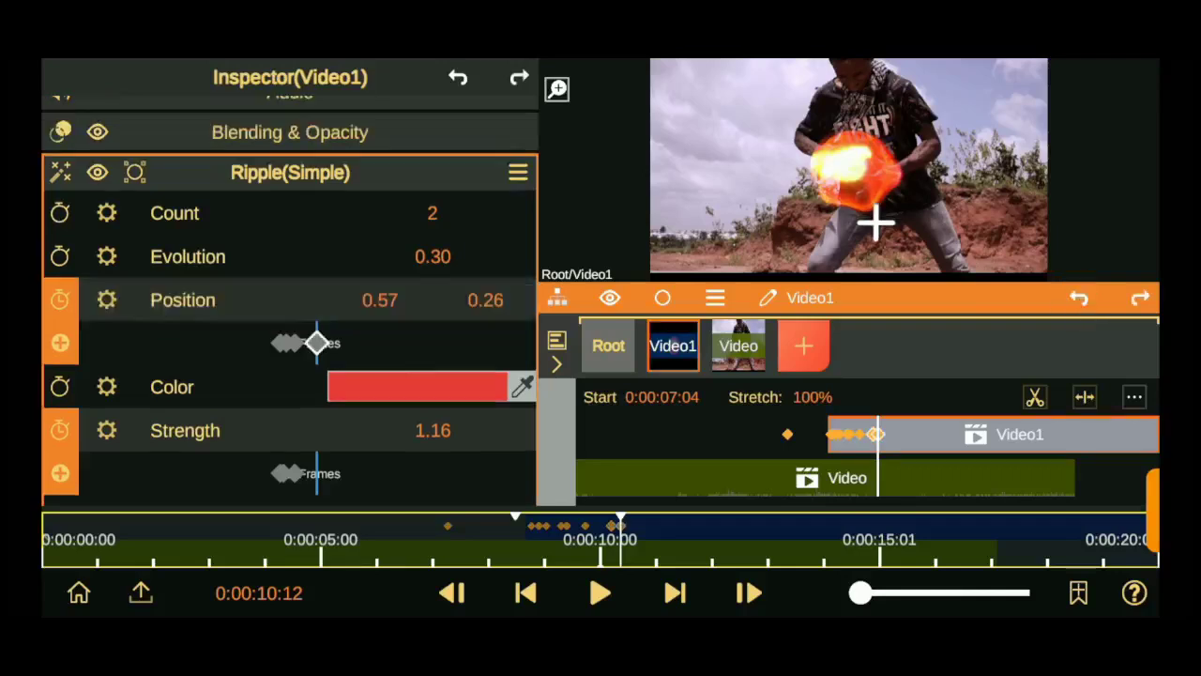
Enable keyframing for Ripple Evolution, set its values, and move the ripple centre onto the fireball
click(59, 256)
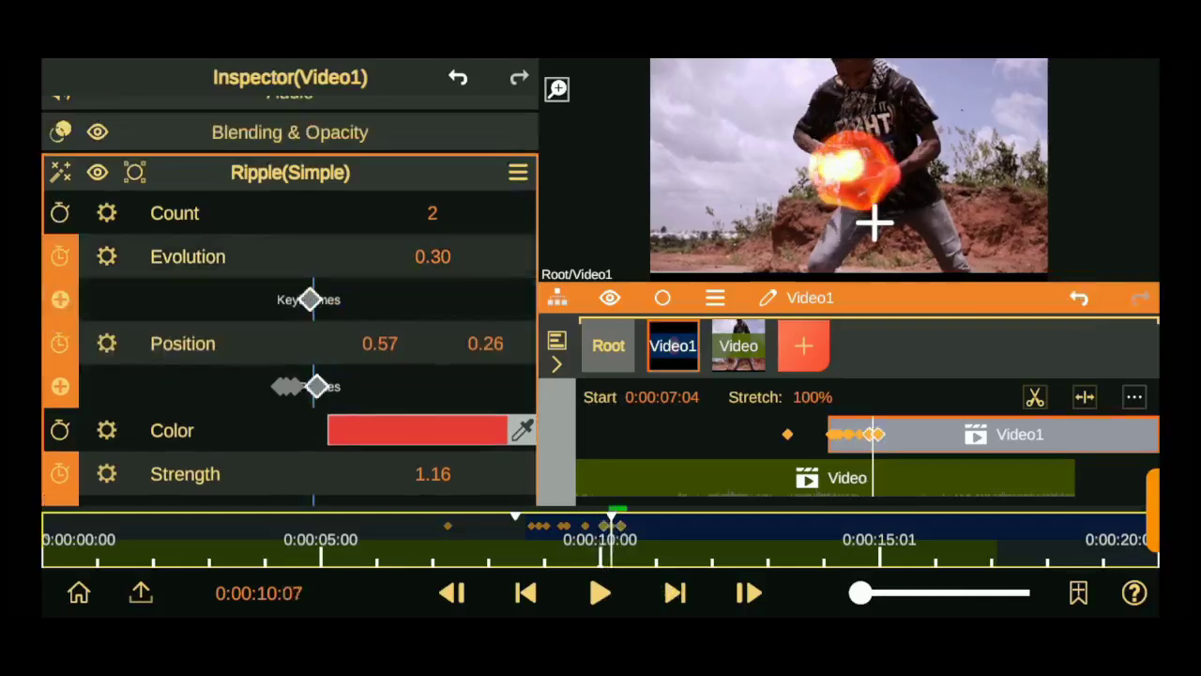
mouse_move(433, 257)
mouse_down()
mouse_move(370, 221)
mouse_move(364, 150)
mouse_up()
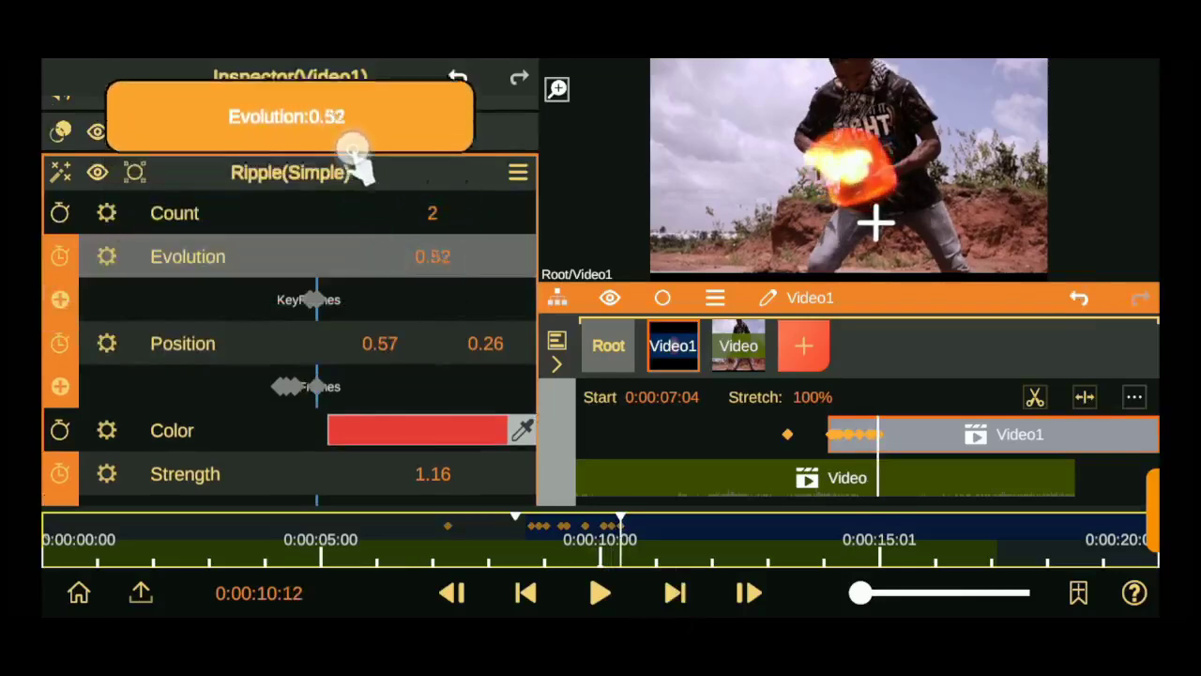
scroll(289, 310, down, 2)
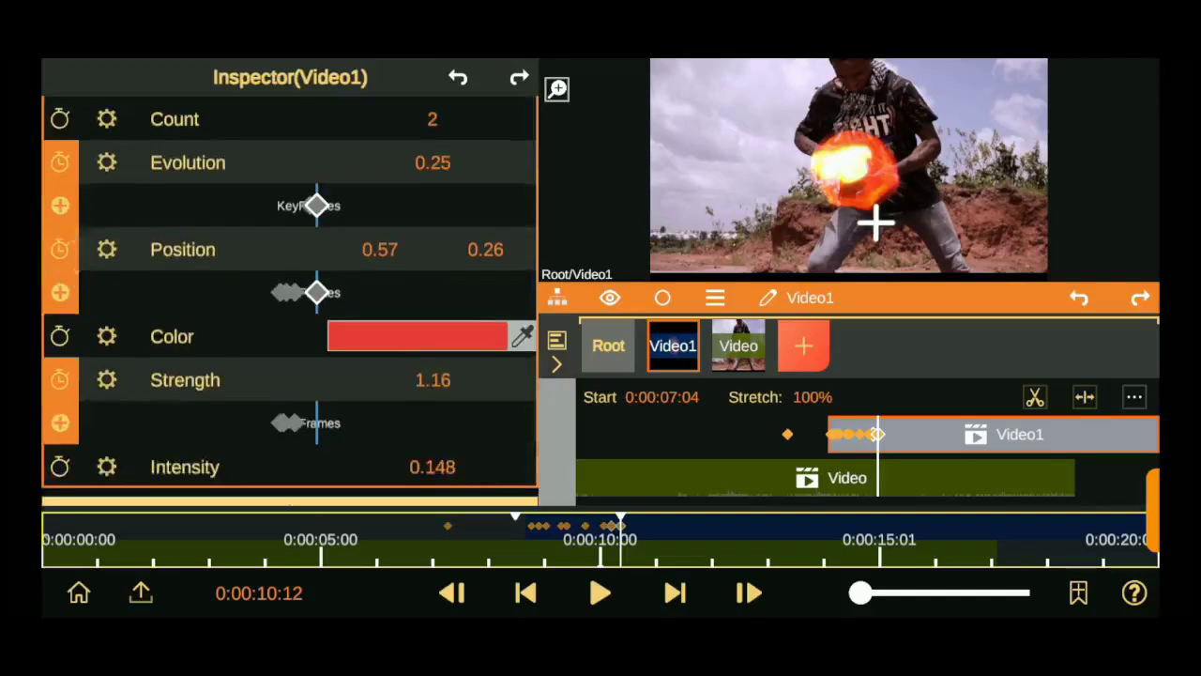
click(758, 573)
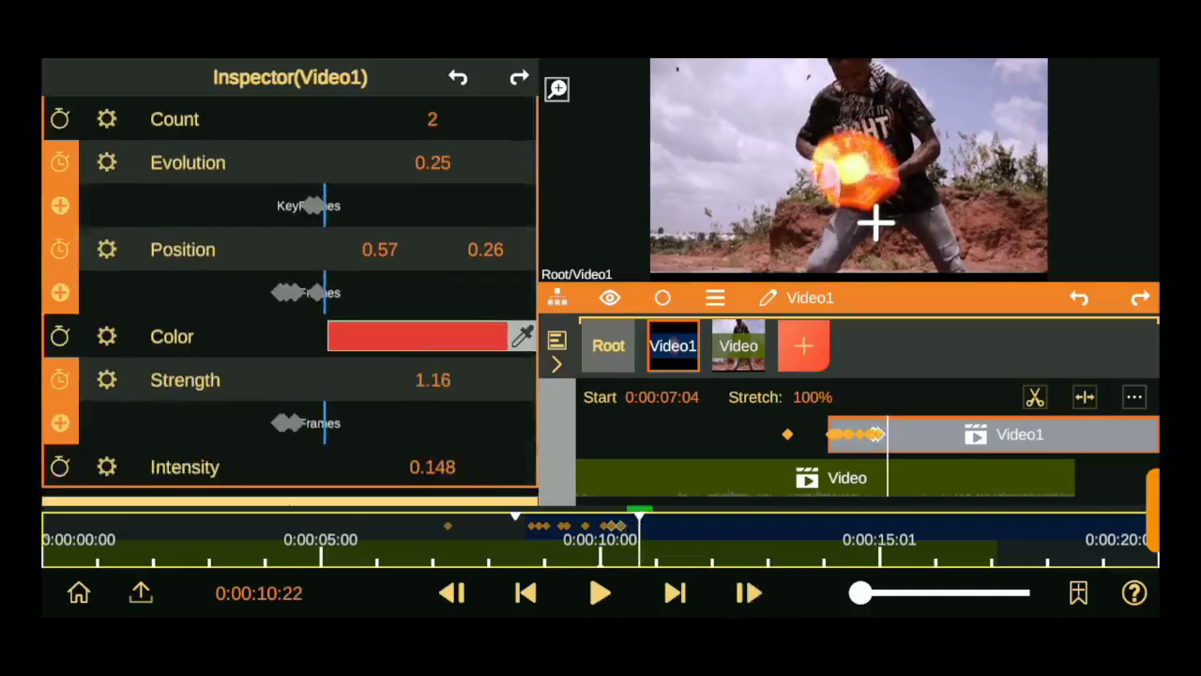
drag(433, 163, 429, 166)
drag(485, 248, 469, 188)
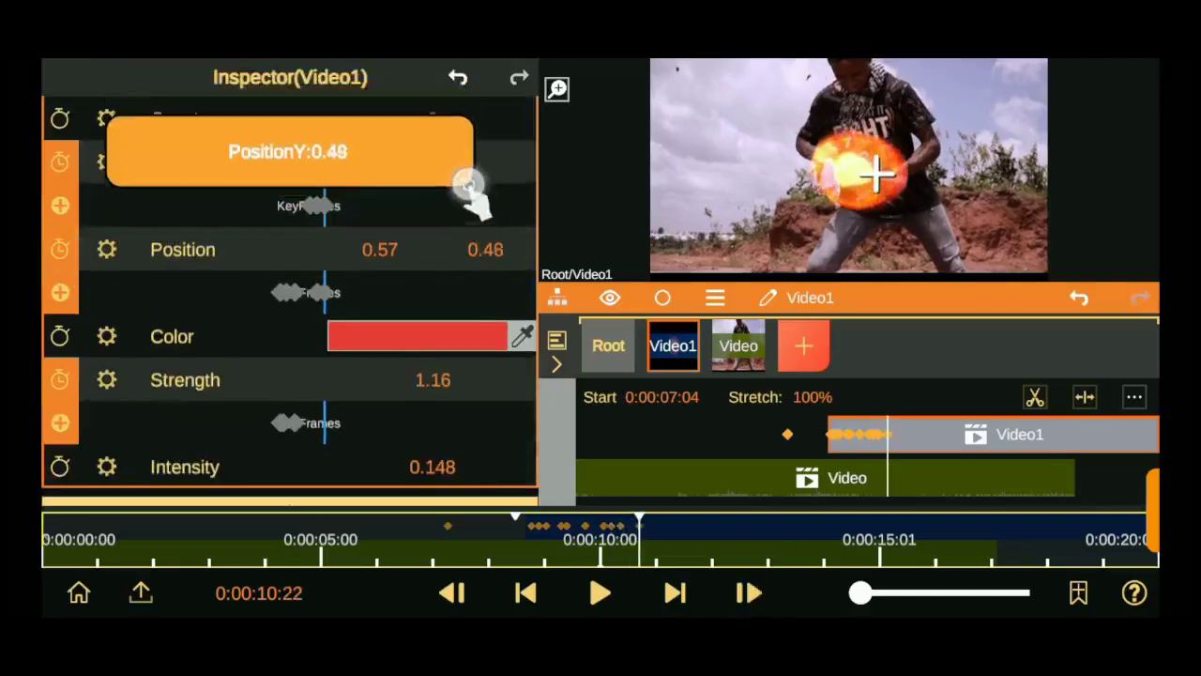
mouse_move(380, 249)
mouse_down()
mouse_move(358, 262)
mouse_move(373, 267)
mouse_move(376, 256)
mouse_move(394, 287)
mouse_up()
Step forward several frames and keyframe the ripple Evolution at 0.27
click(748, 592)
click(748, 592)
click(741, 592)
click(748, 592)
click(748, 592)
click(747, 592)
click(748, 592)
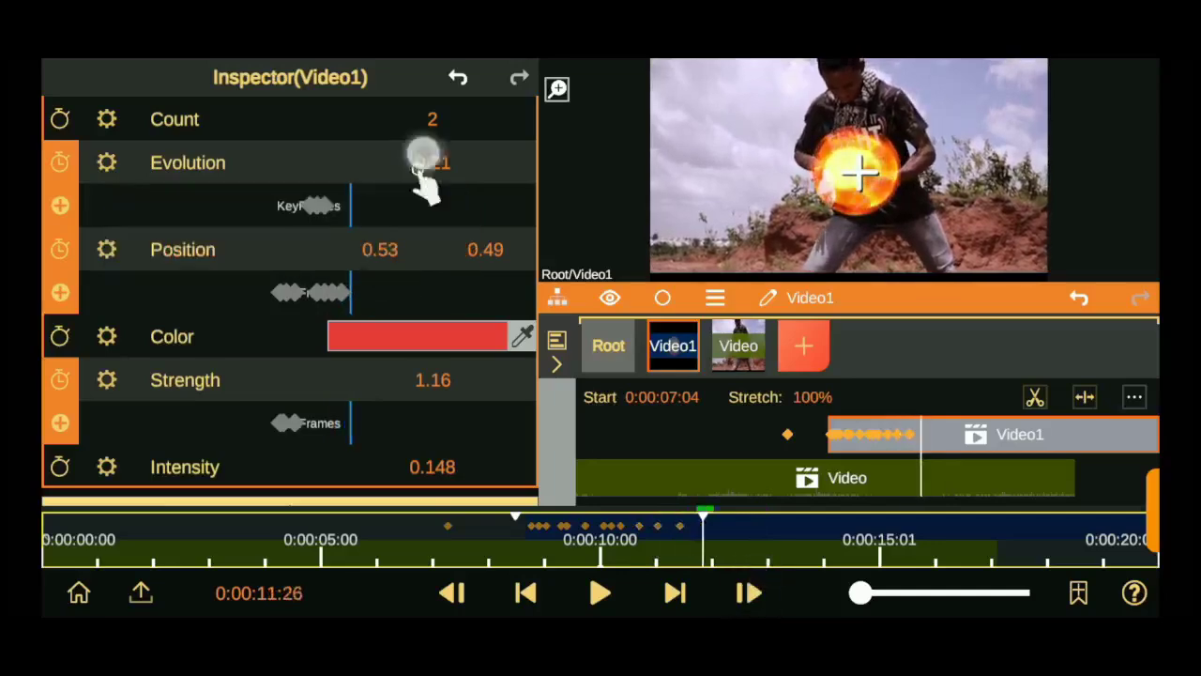
drag(422, 158, 435, 163)
Lower the ripple centre slightly to follow the fireball, moving ahead a few frames
click(741, 592)
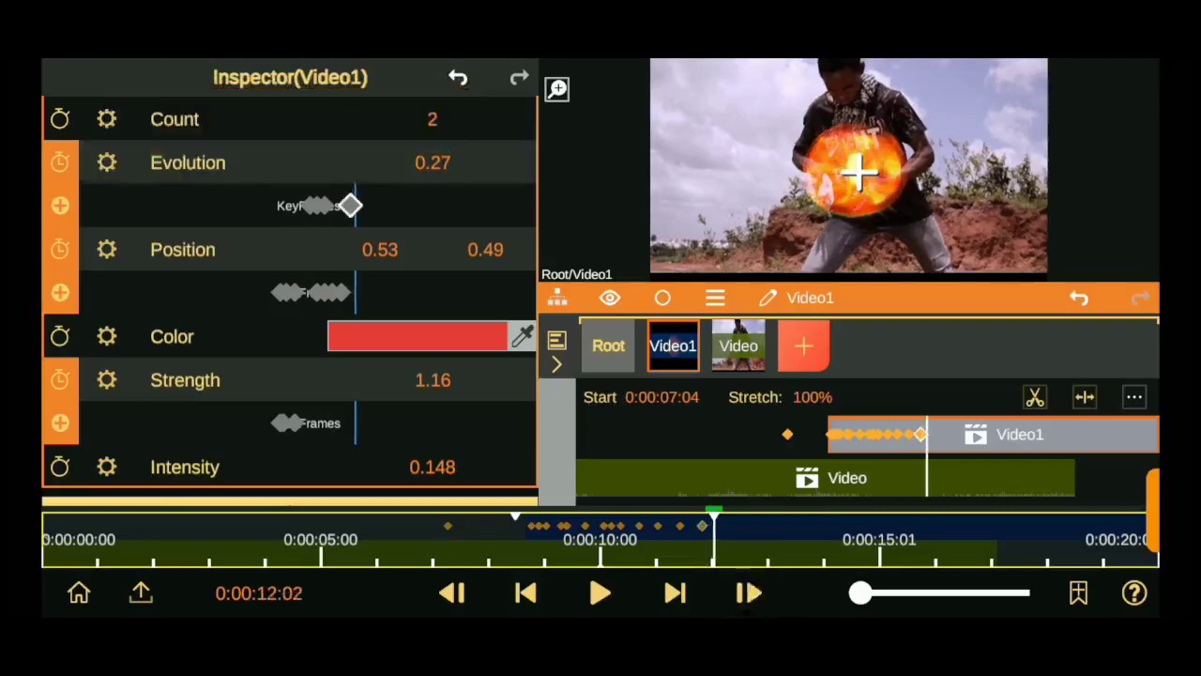
drag(485, 248, 482, 247)
click(738, 592)
scroll(61, 300, down, 10)
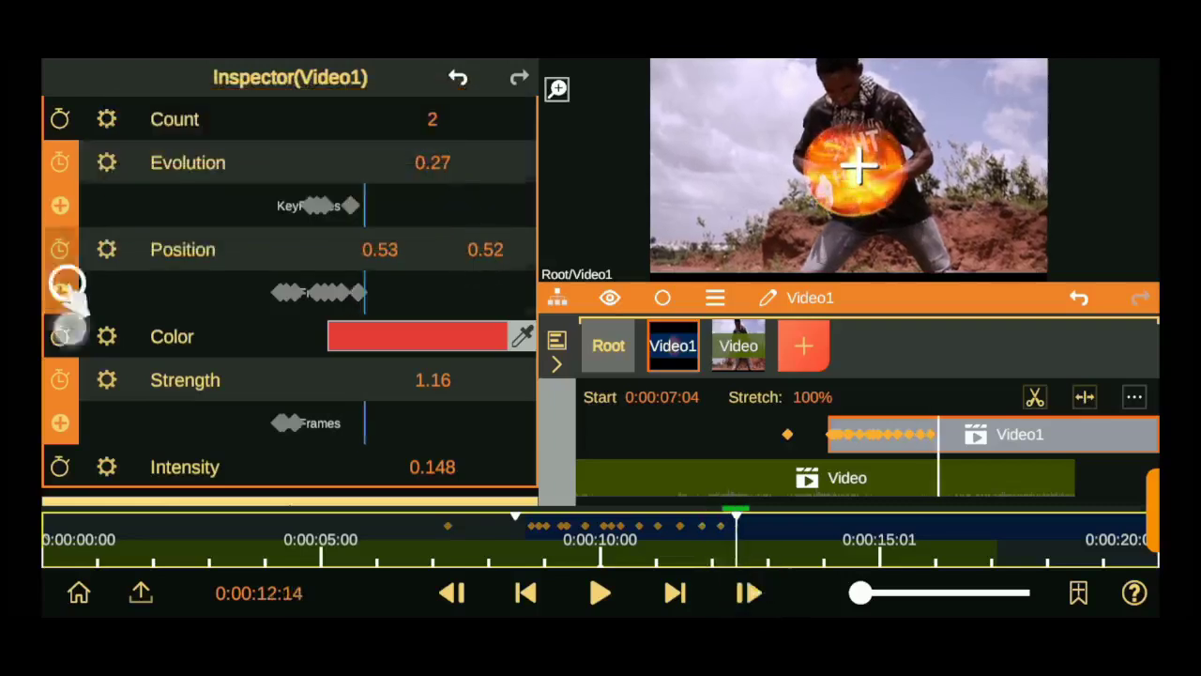
On the next keyframe, nudge the fireball up and shrink it to scale 0.40
click(649, 540)
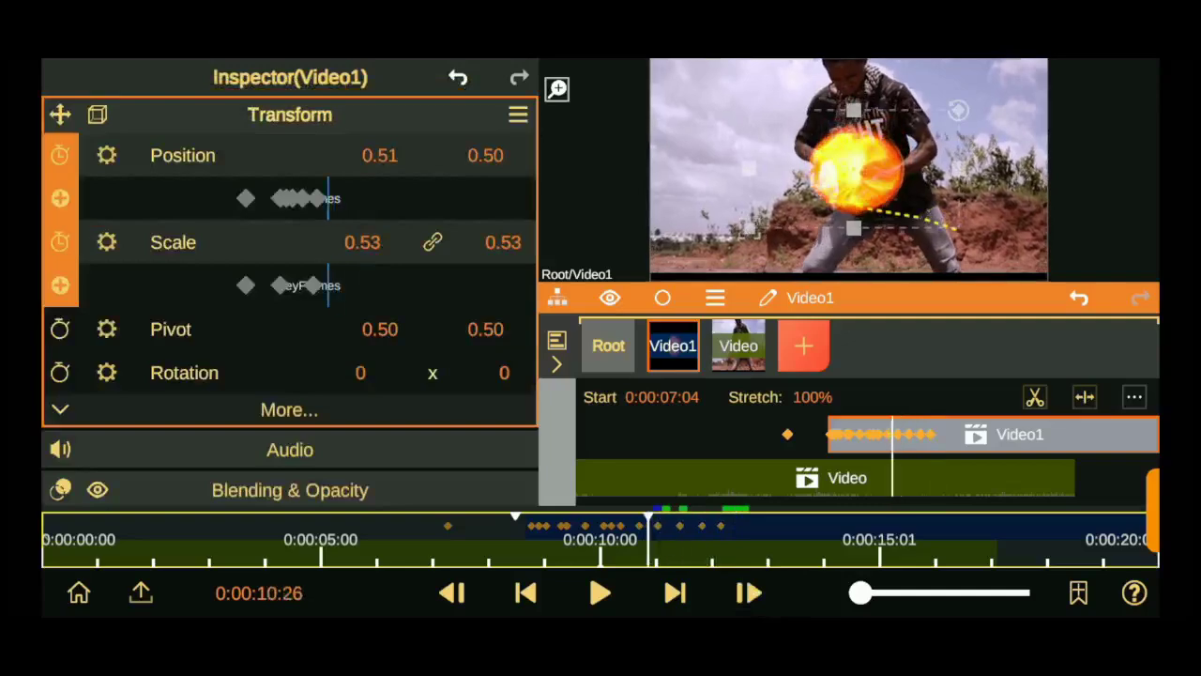
click(748, 593)
drag(485, 155, 492, 186)
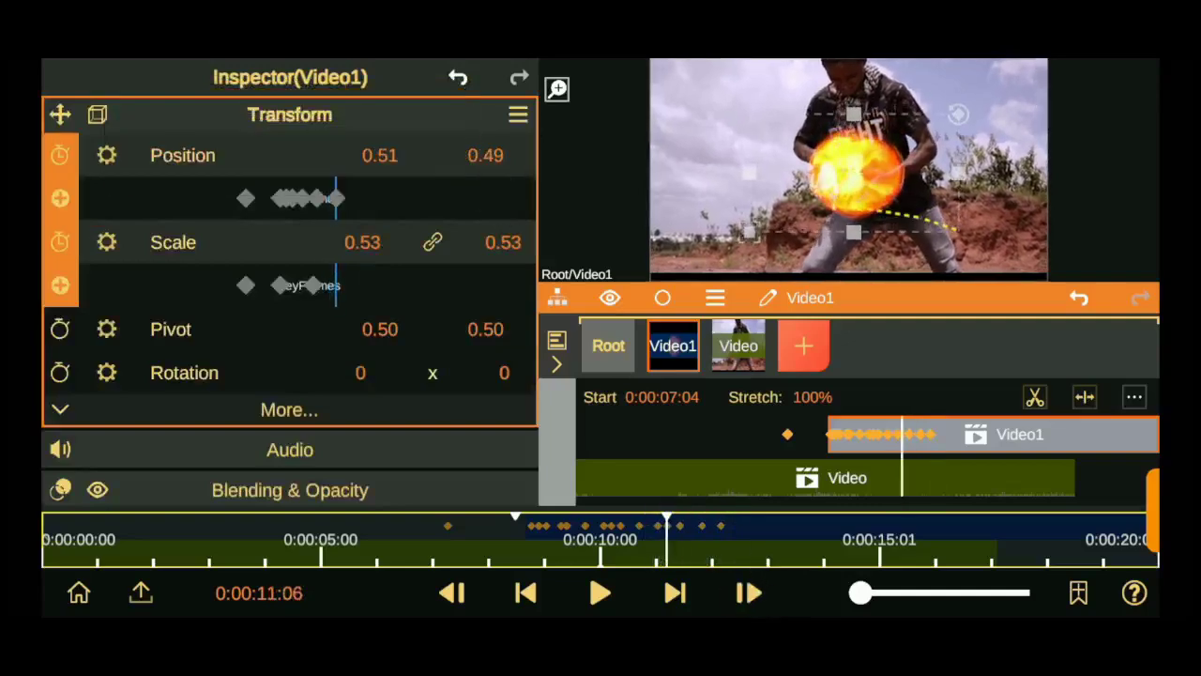
drag(362, 242, 421, 333)
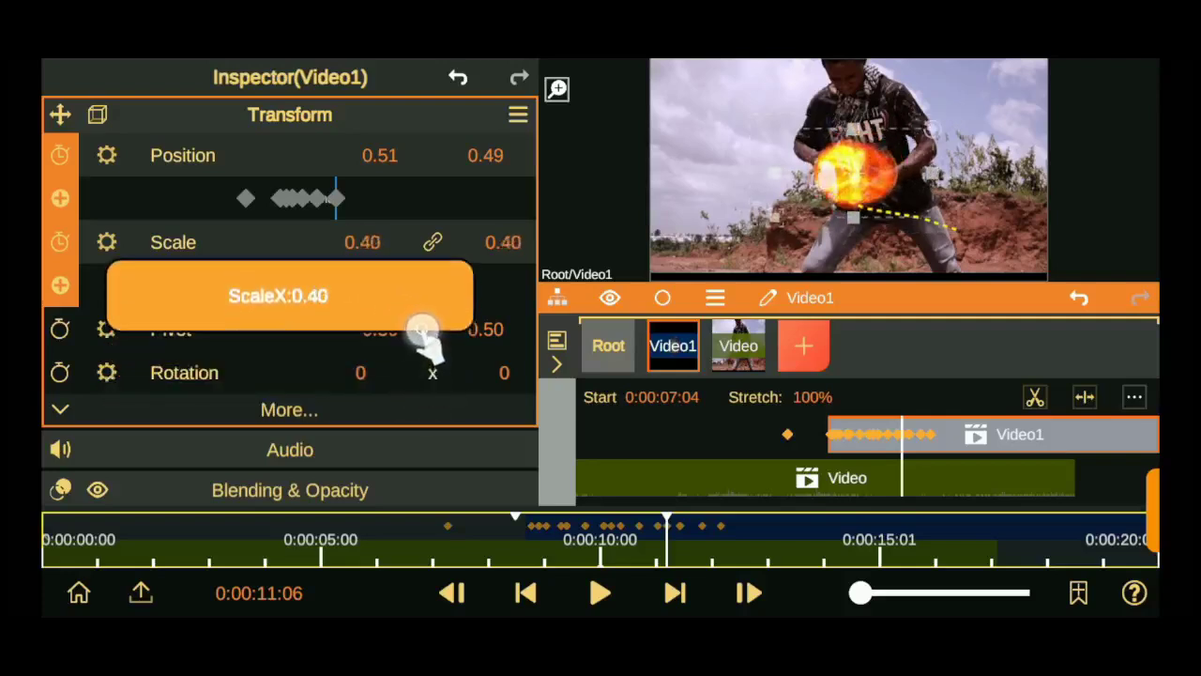
At the next hand pose, reduce the fireball's height and width slightly
click(617, 529)
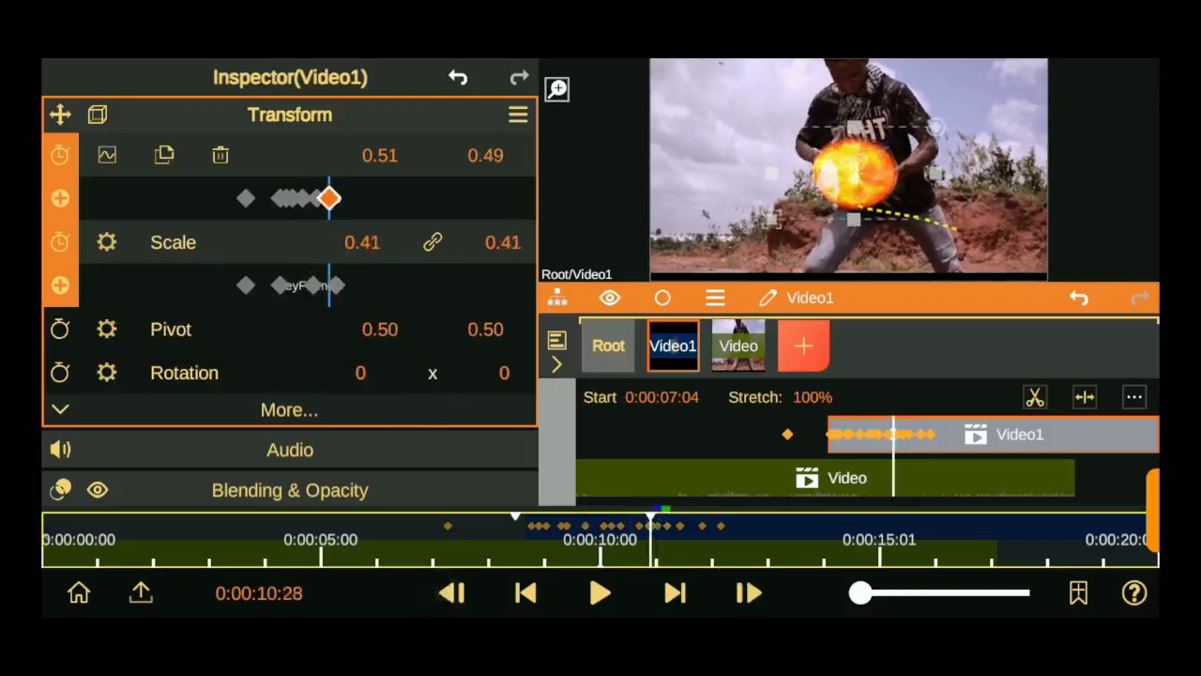
click(746, 592)
click(485, 162)
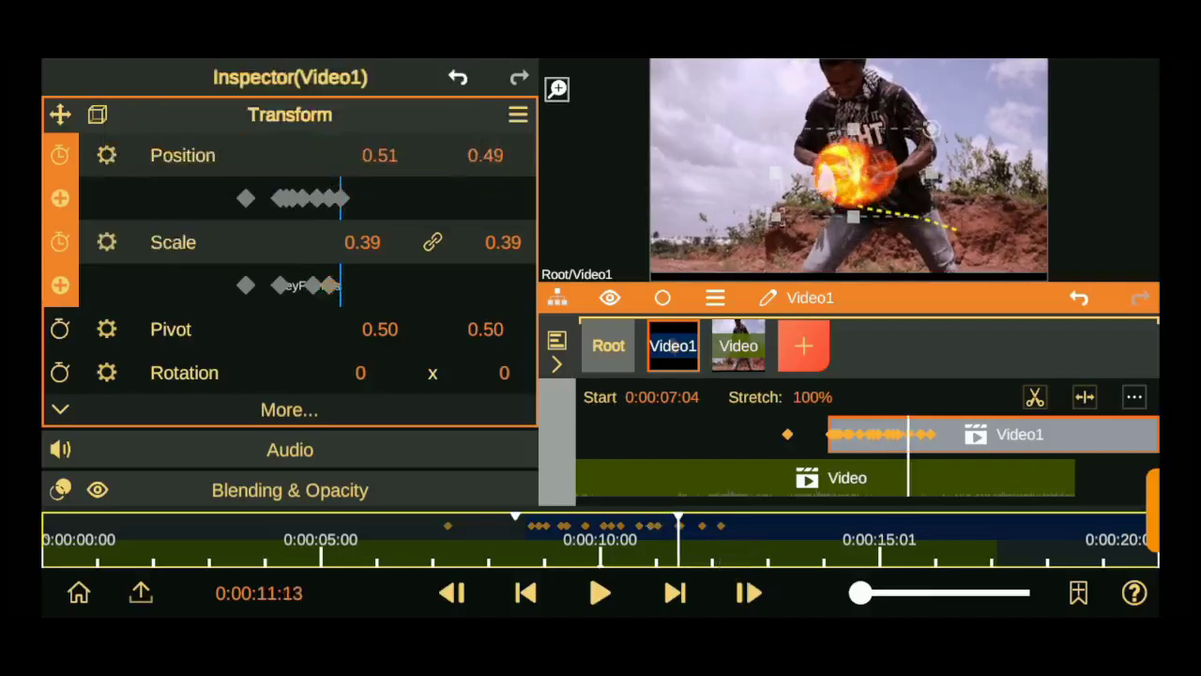
drag(503, 242, 504, 271)
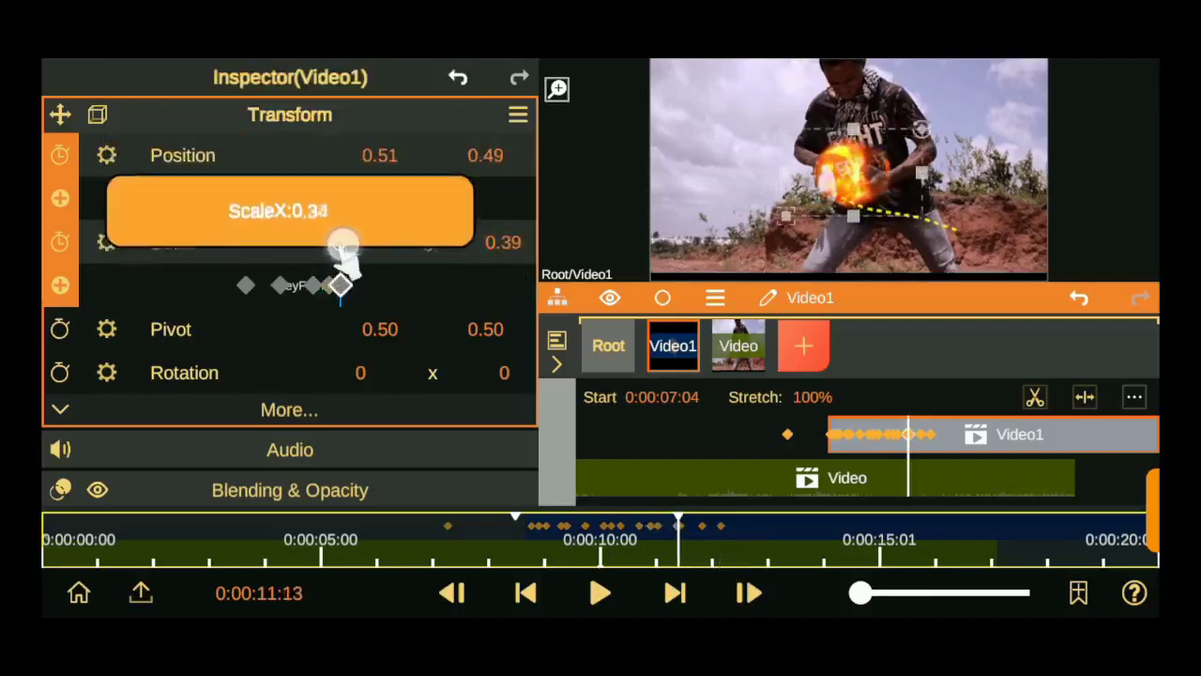
mouse_move(342, 246)
mouse_down()
mouse_move(361, 242)
mouse_move(378, 260)
mouse_up()
On the following frames, enlarge the fireball as the hands spread and stretch it taller
click(749, 592)
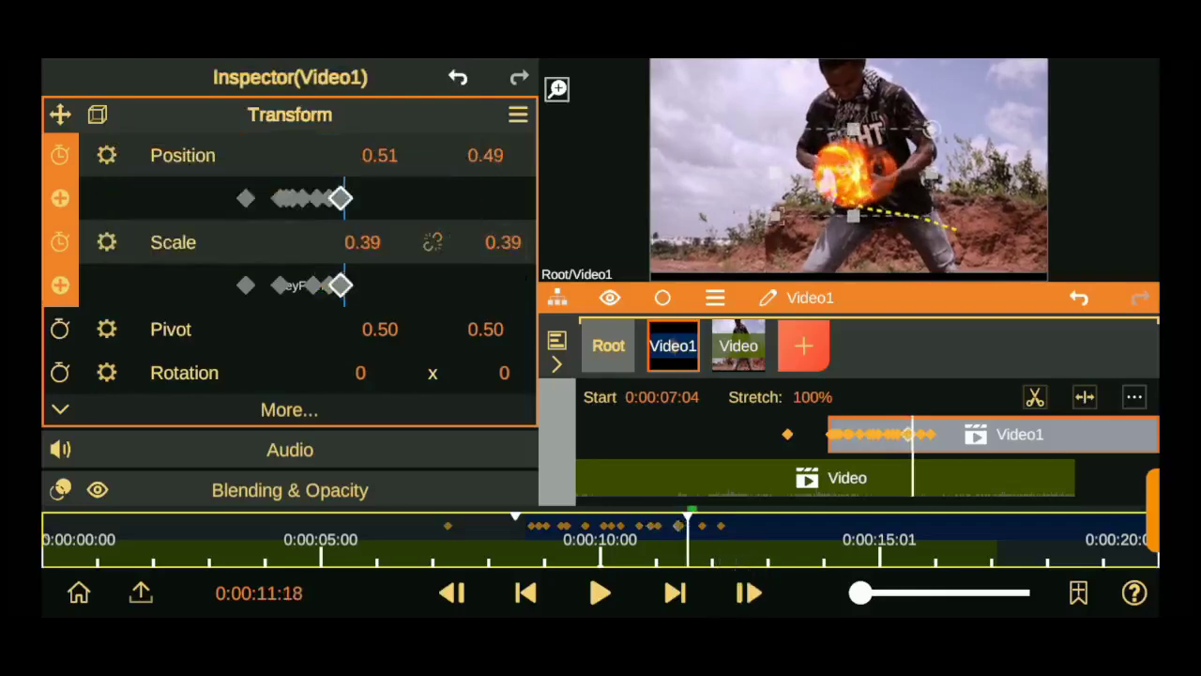
drag(485, 155, 491, 187)
drag(362, 242, 367, 241)
click(746, 590)
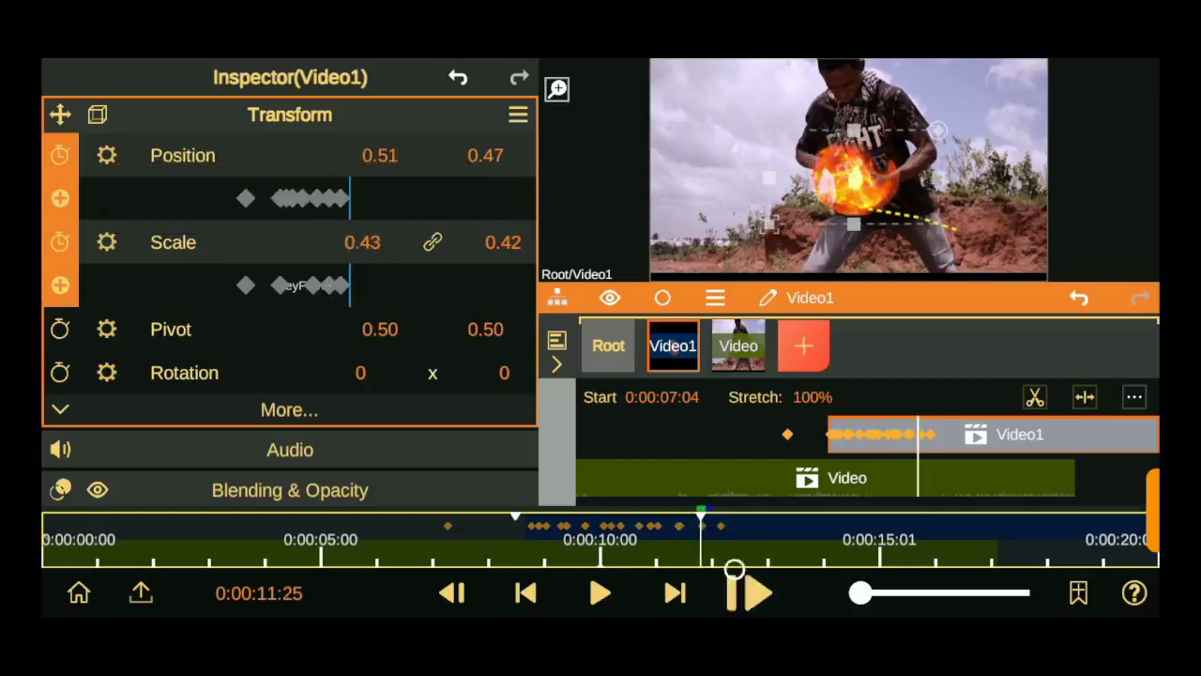
drag(503, 242, 497, 247)
mouse_move(362, 242)
mouse_down()
mouse_move(338, 242)
mouse_move(416, 249)
mouse_move(394, 271)
mouse_move(313, 264)
mouse_move(322, 268)
mouse_up()
Settle the fireball width at 0.50 and lock width and height together
click(747, 591)
click(748, 591)
mouse_move(503, 242)
mouse_down()
mouse_move(495, 254)
mouse_move(484, 200)
mouse_up()
click(747, 591)
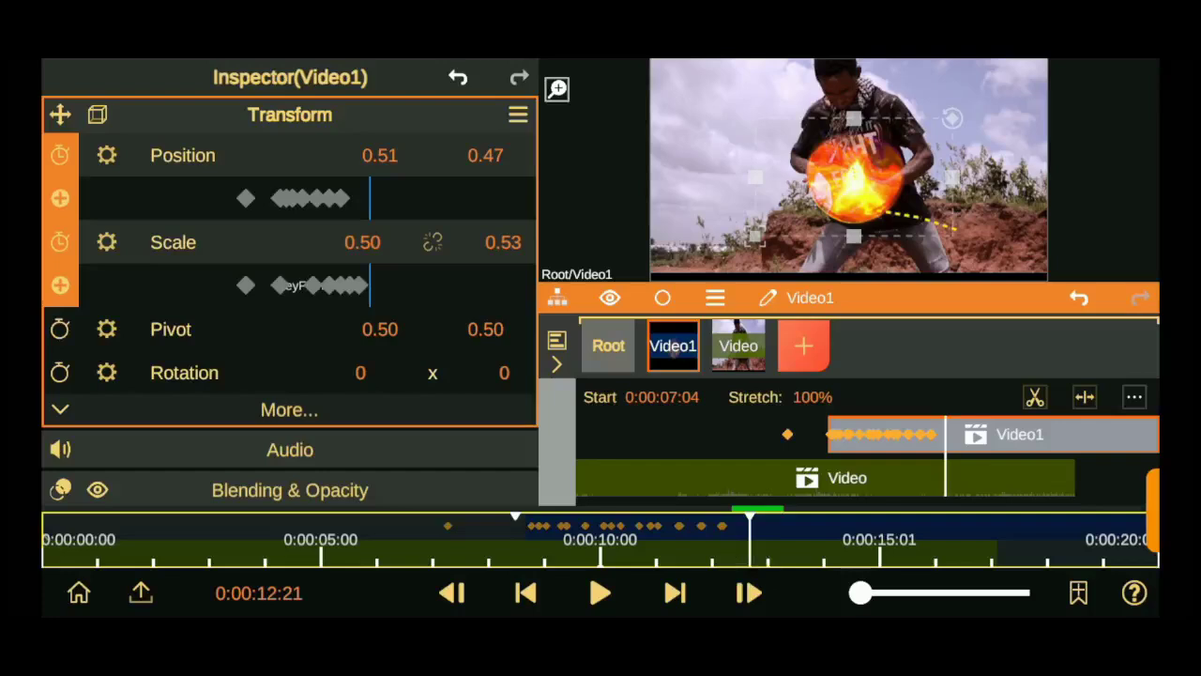
click(433, 242)
drag(362, 243, 375, 241)
Move the Ripple(Simple) centre left onto the fireball
scroll(289, 281, down, 2)
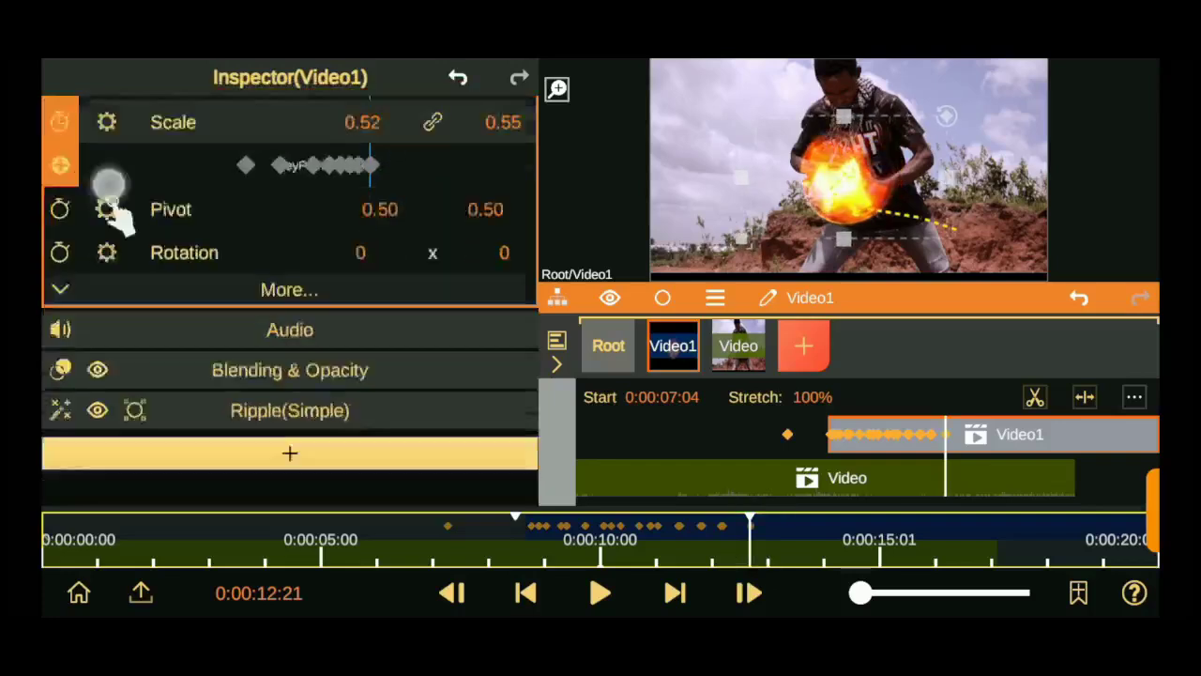
click(290, 410)
drag(380, 317, 362, 310)
drag(485, 317, 499, 335)
mouse_move(380, 317)
mouse_down()
mouse_move(359, 330)
mouse_move(369, 345)
mouse_up()
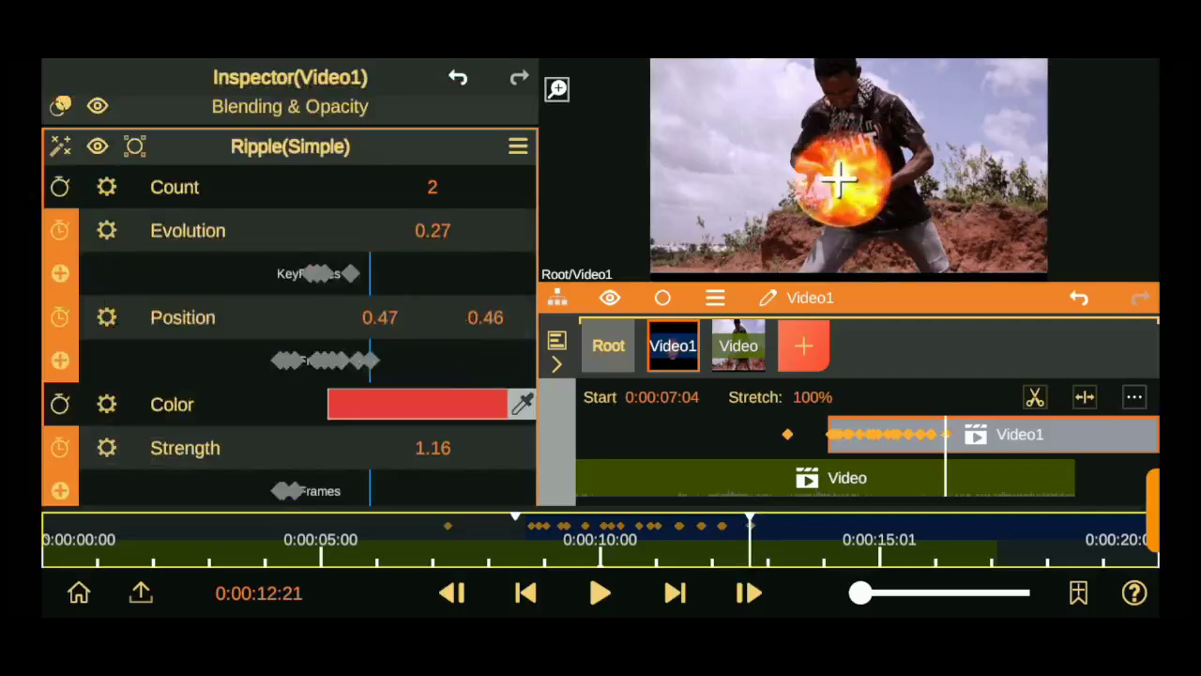
Move to 13:01, adjust the fireball's position, then return to around 13:10
click(743, 571)
scroll(250, 310, up, 3)
click(290, 148)
mouse_move(378, 156)
mouse_down()
mouse_move(369, 170)
mouse_move(379, 165)
mouse_up()
drag(741, 560, 750, 566)
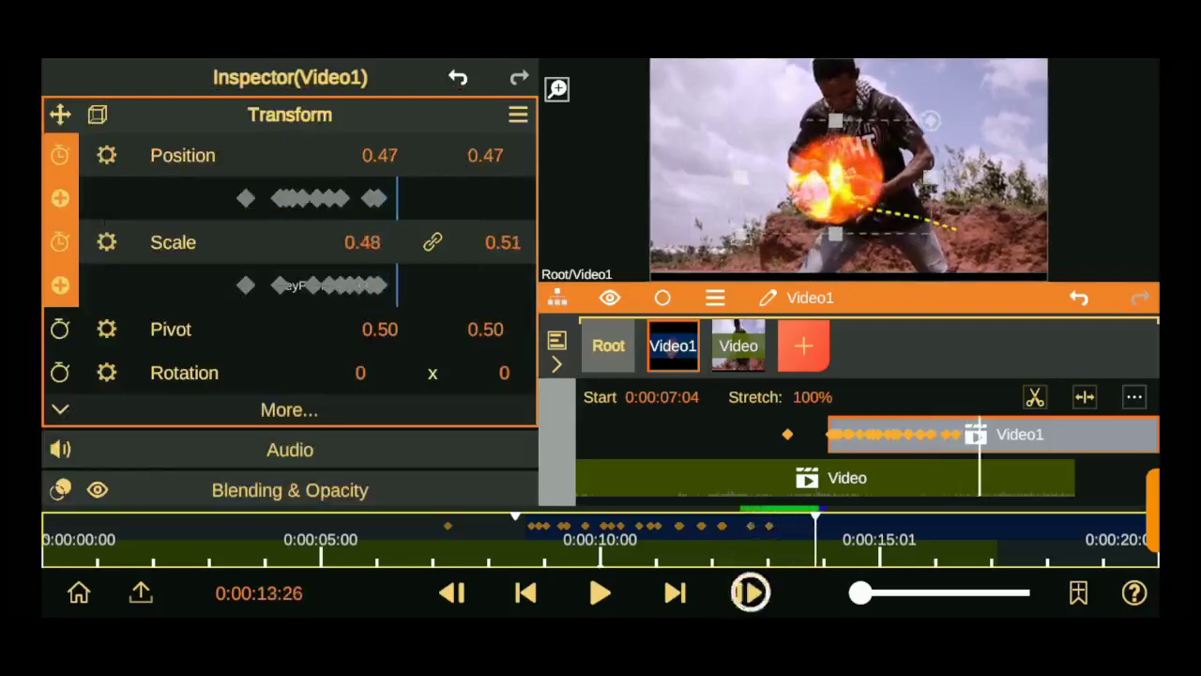
drag(749, 592, 720, 593)
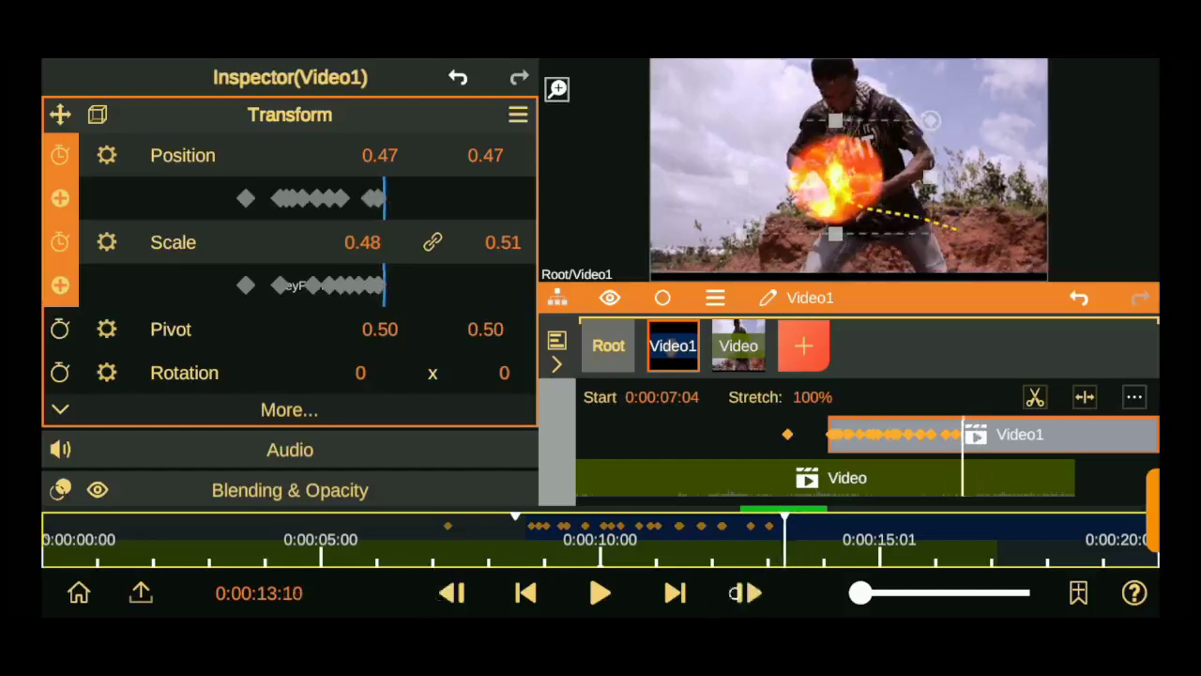
At 13:22, shift and slightly shrink the fireball onto the hands, with the ripple centre following
drag(485, 156, 496, 201)
drag(723, 590, 737, 591)
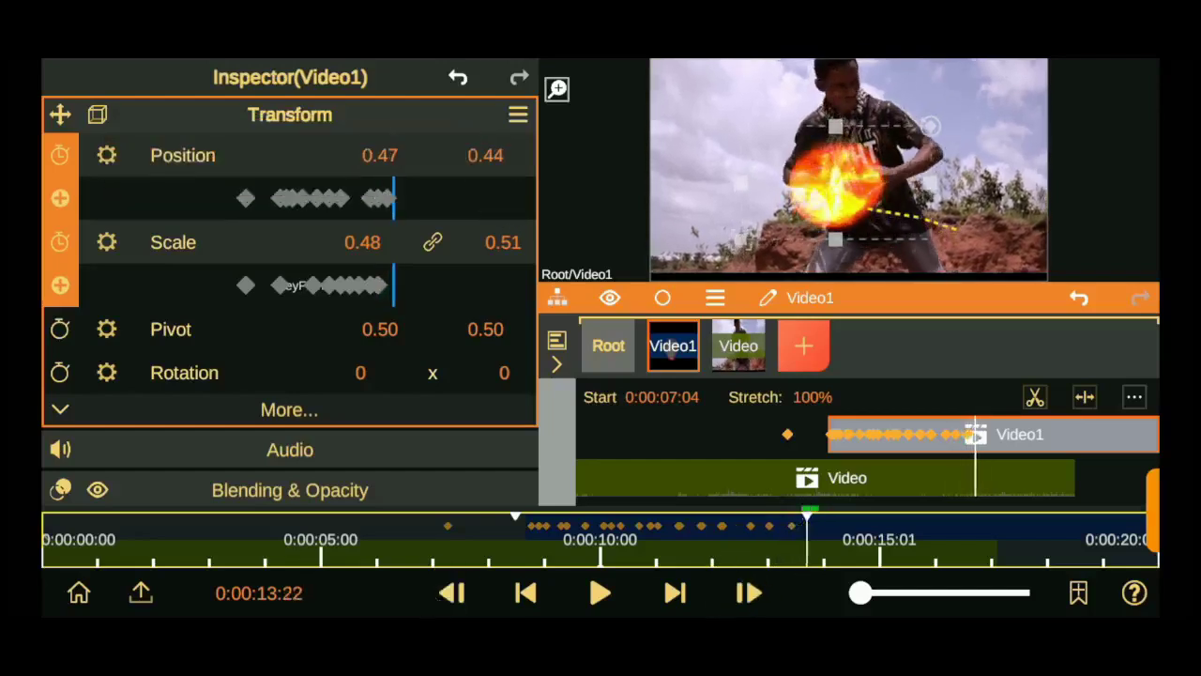
drag(378, 156, 383, 176)
drag(375, 243, 381, 266)
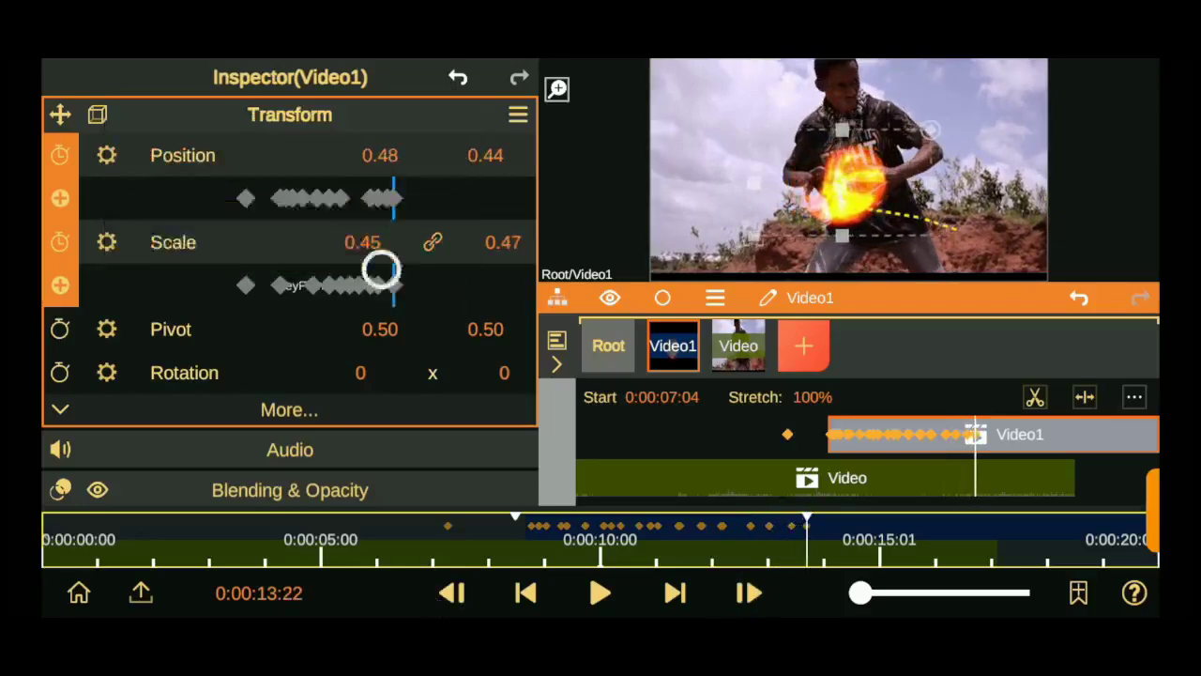
scroll(282, 328, down, 5)
mouse_move(441, 317)
mouse_down()
mouse_move(366, 314)
mouse_move(387, 317)
mouse_up()
Shift the fireball right, reduce its height to 0.41, and set vertical position 0.46
scroll(281, 282, up, 5)
drag(485, 155, 490, 152)
mouse_move(379, 155)
mouse_down()
mouse_move(419, 168)
mouse_move(380, 173)
mouse_up()
drag(497, 248, 503, 300)
mouse_move(380, 157)
mouse_down()
mouse_move(384, 178)
mouse_move(385, 167)
mouse_up()
drag(485, 155, 478, 134)
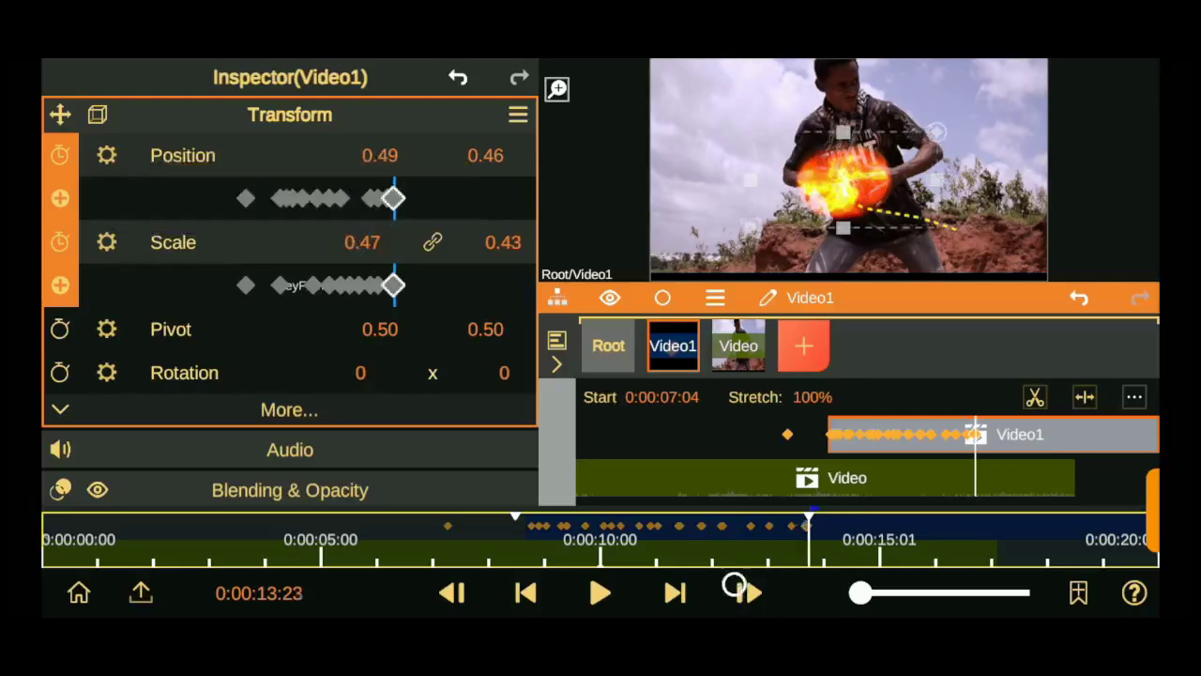
Nudge the fireball right a few frames on, then enable Rotation keyframing at 13:19
click(741, 592)
drag(380, 160, 388, 166)
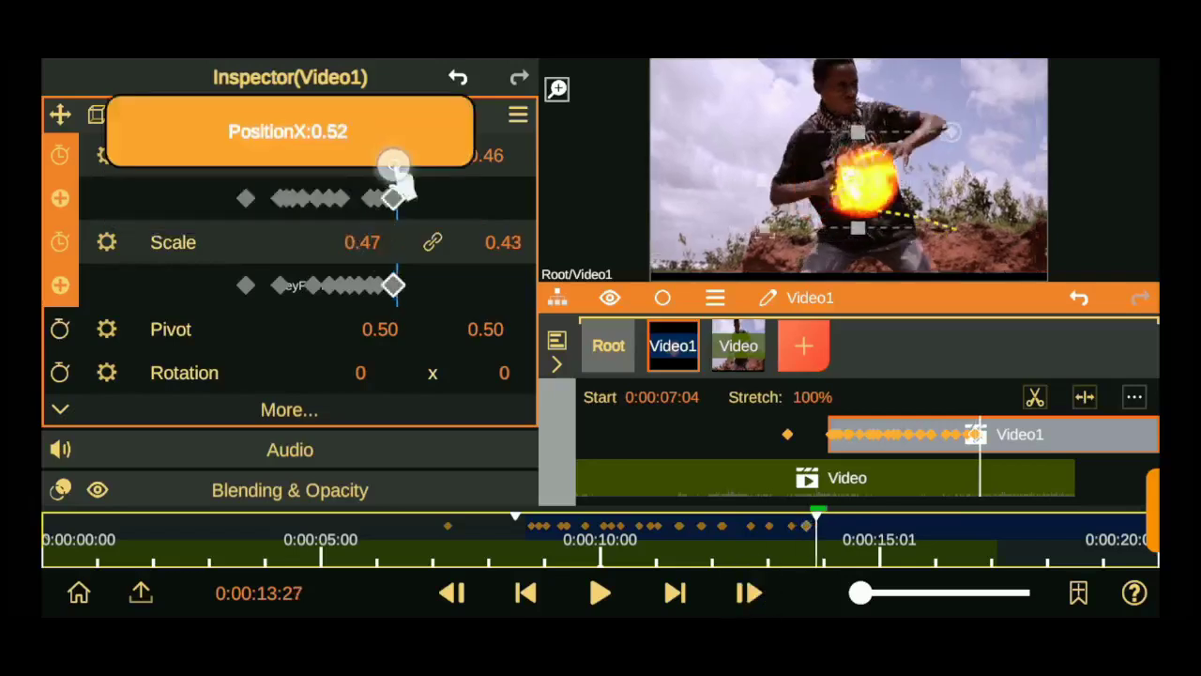
click(448, 589)
click(59, 373)
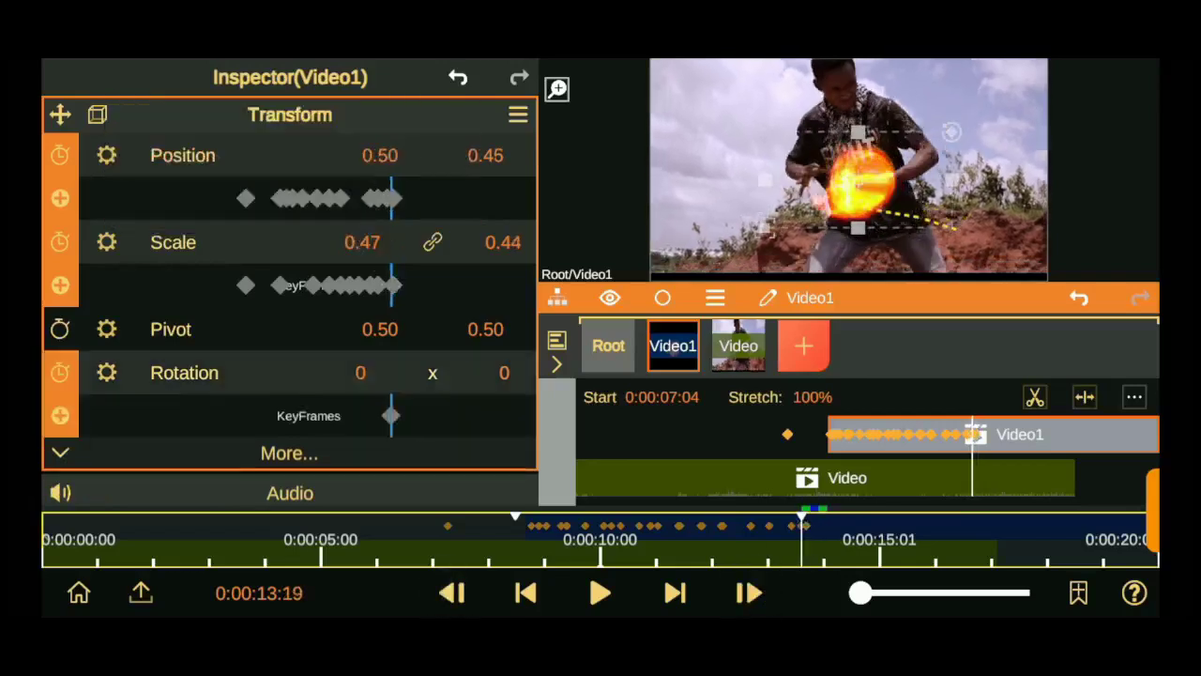
At frame 13:26, tilt the fireball to 13 degrees and shift it horizontally onto the hands
drag(380, 156, 370, 156)
click(748, 592)
mouse_move(802, 540)
mouse_down()
mouse_move(741, 539)
mouse_move(804, 540)
mouse_up()
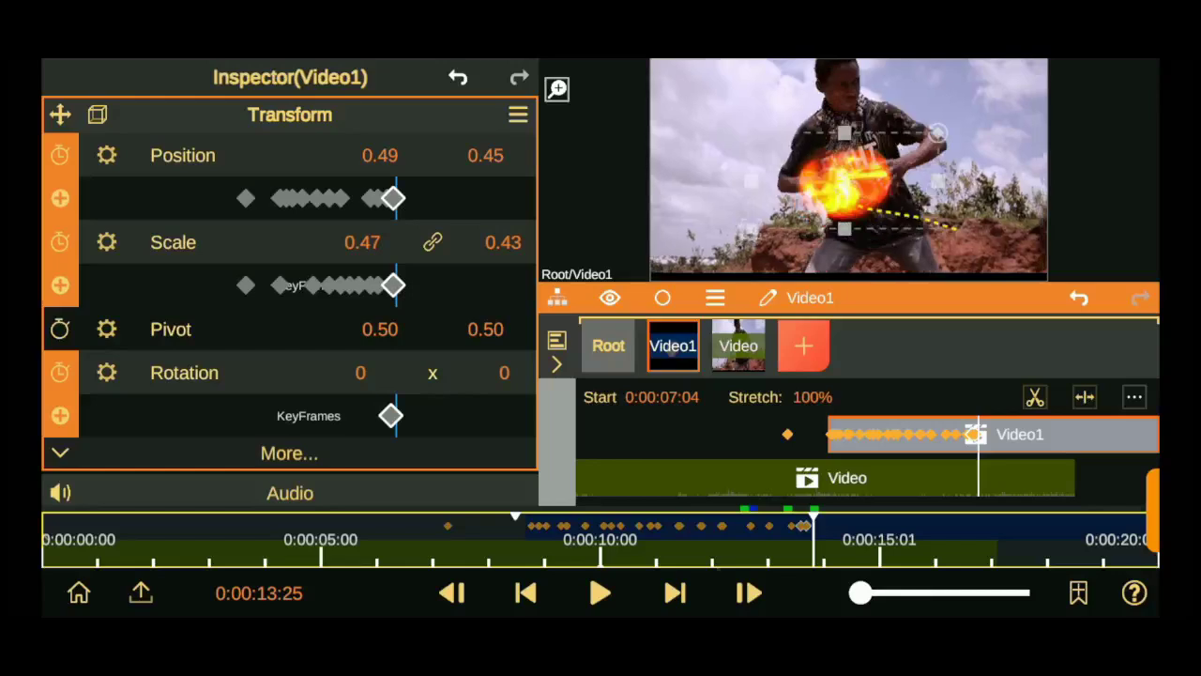
click(747, 592)
drag(497, 372, 510, 356)
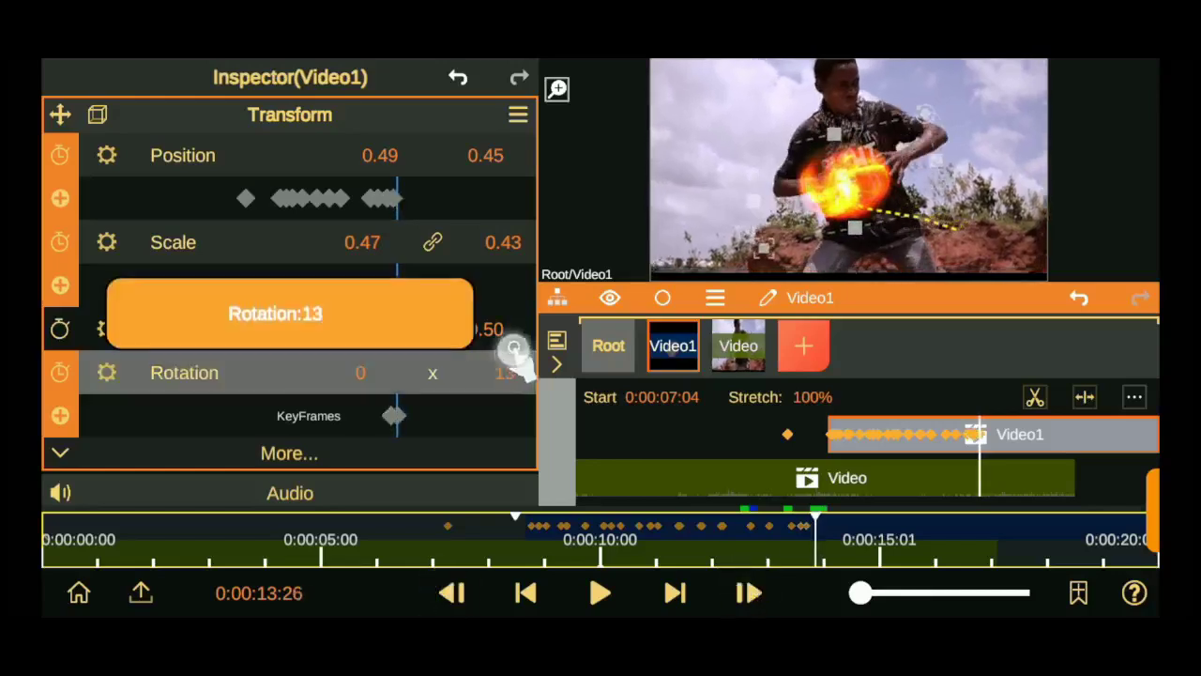
mouse_move(380, 156)
mouse_down()
mouse_move(389, 184)
mouse_move(466, 193)
mouse_up()
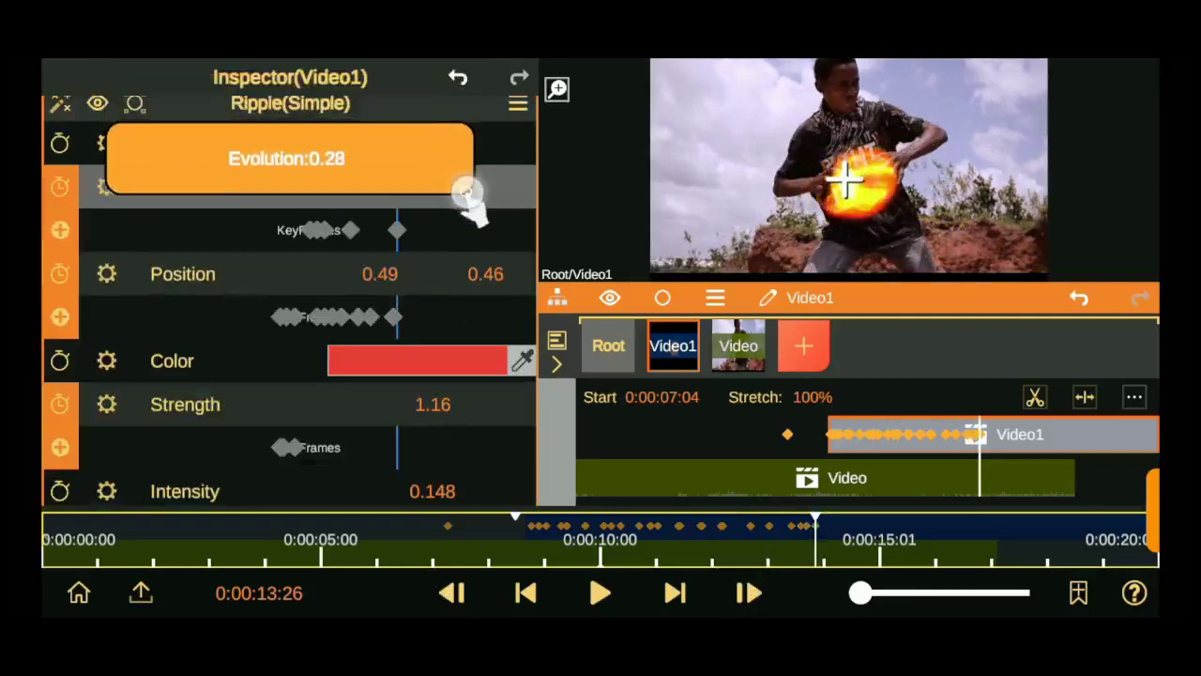
Vary the Ripple(Simple) evolution and move the ripple centre to 0.45
drag(469, 201, 471, 199)
mouse_move(380, 274)
mouse_down()
mouse_move(483, 309)
mouse_move(477, 277)
mouse_up()
mouse_move(446, 190)
mouse_down()
mouse_move(452, 201)
mouse_move(427, 185)
mouse_up()
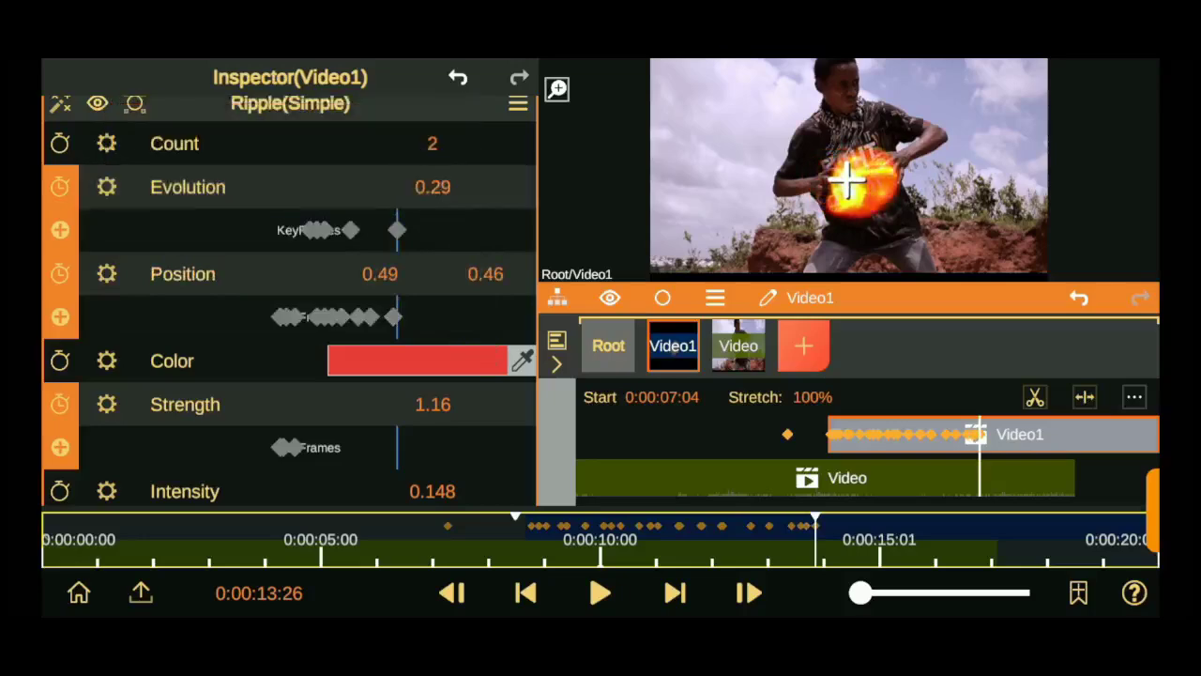
drag(380, 274, 375, 284)
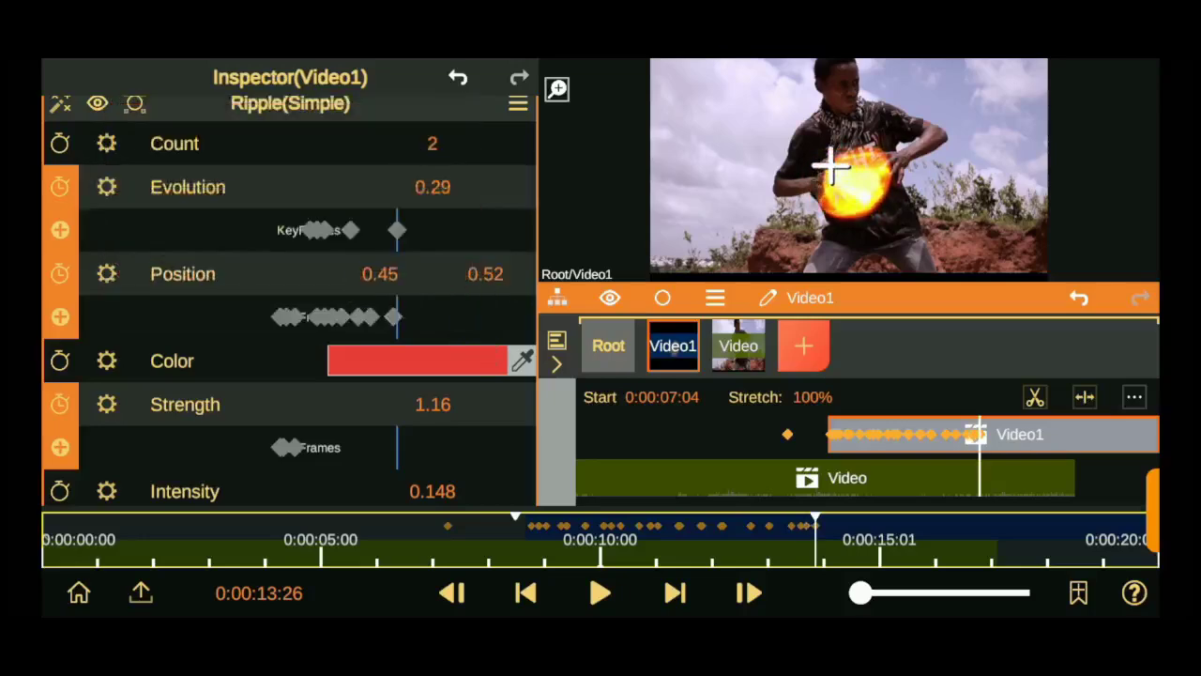
Tilt the fireball to 11 degrees, unlock its scale and widen it to 0.60
drag(492, 275, 140, 275)
drag(504, 367, 512, 351)
drag(362, 241, 370, 219)
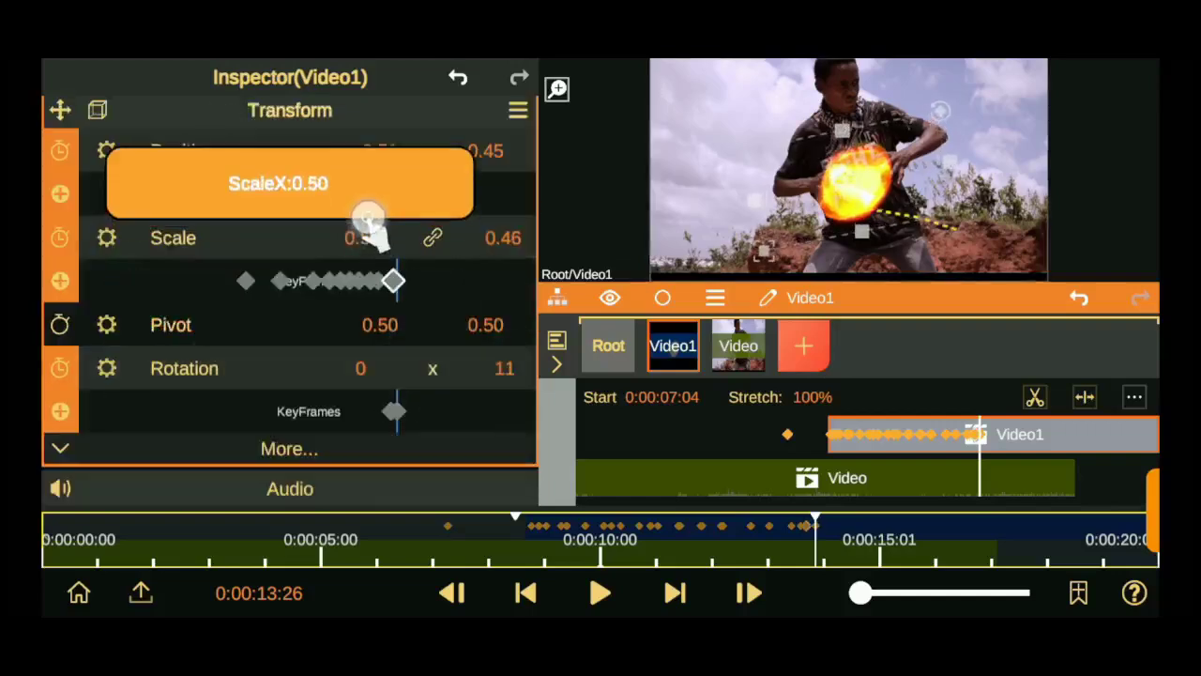
drag(485, 150, 490, 135)
click(431, 237)
drag(503, 238, 503, 234)
drag(360, 240, 411, 246)
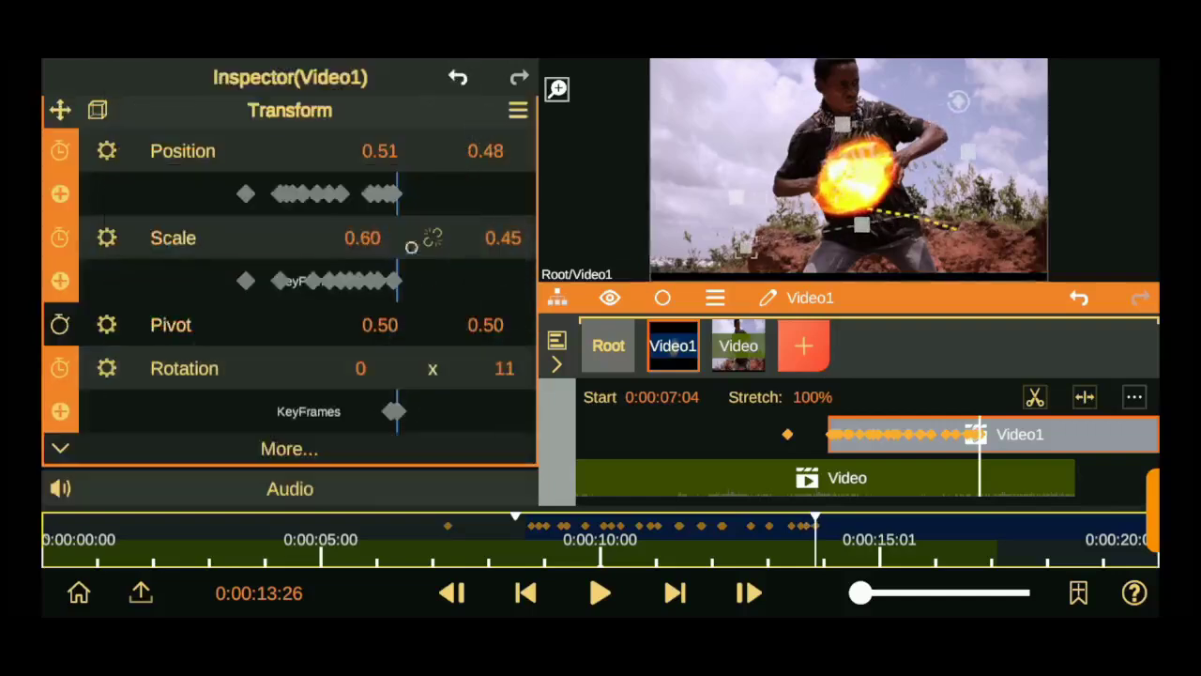
Place the fireball at 0.53/0.56 and rescale it proportionally to 0.51 by 0.39
mouse_move(399, 153)
mouse_down()
mouse_move(405, 140)
mouse_move(397, 150)
mouse_up()
drag(485, 150, 487, 147)
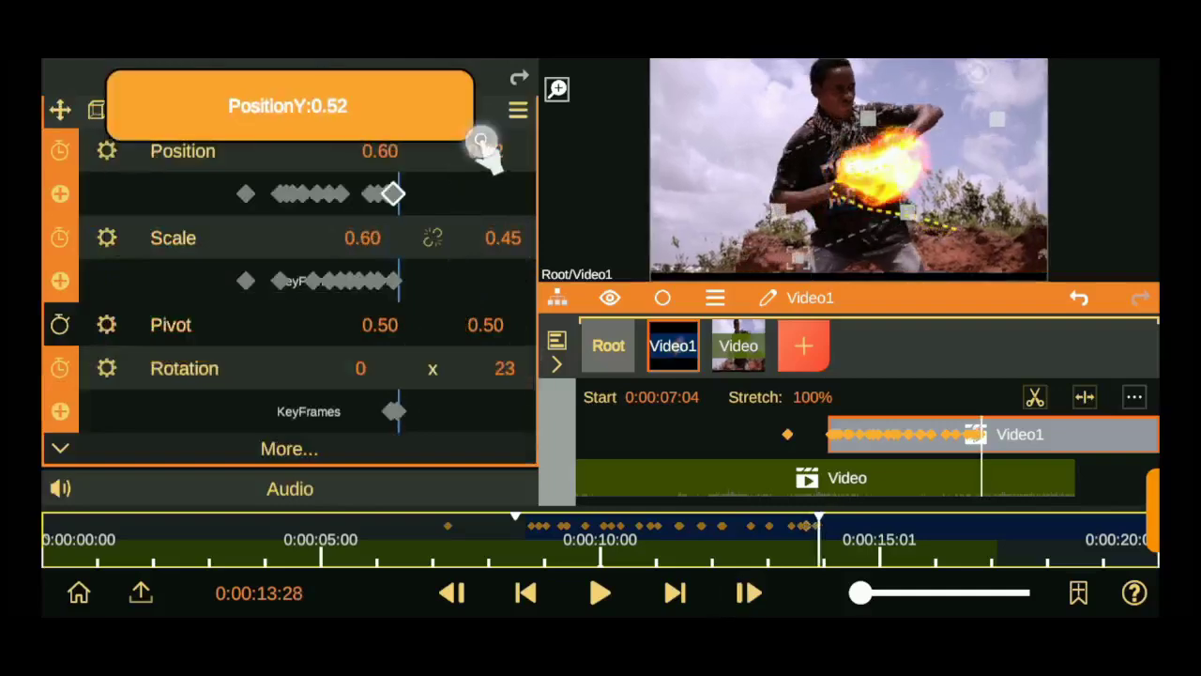
click(431, 238)
drag(502, 239, 502, 252)
drag(485, 150, 469, 122)
Review frames 13:24–13:28, zoom the timeline and select the fireball's position keyframe
click(747, 593)
click(455, 593)
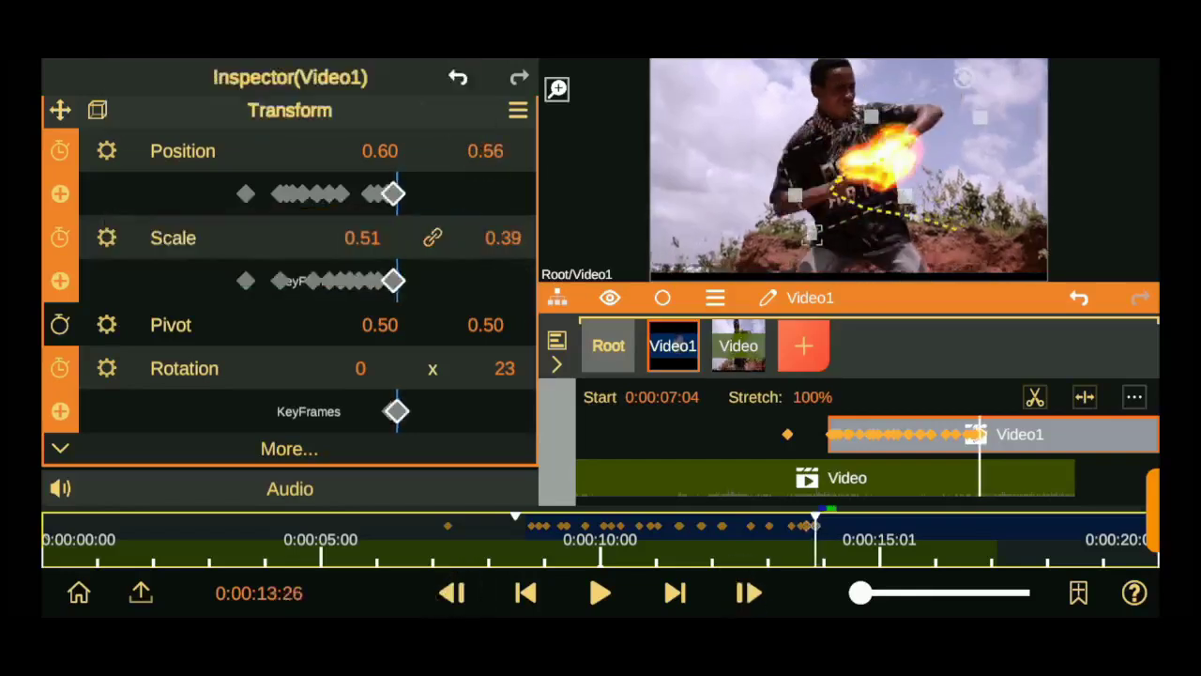
click(451, 593)
click(451, 593)
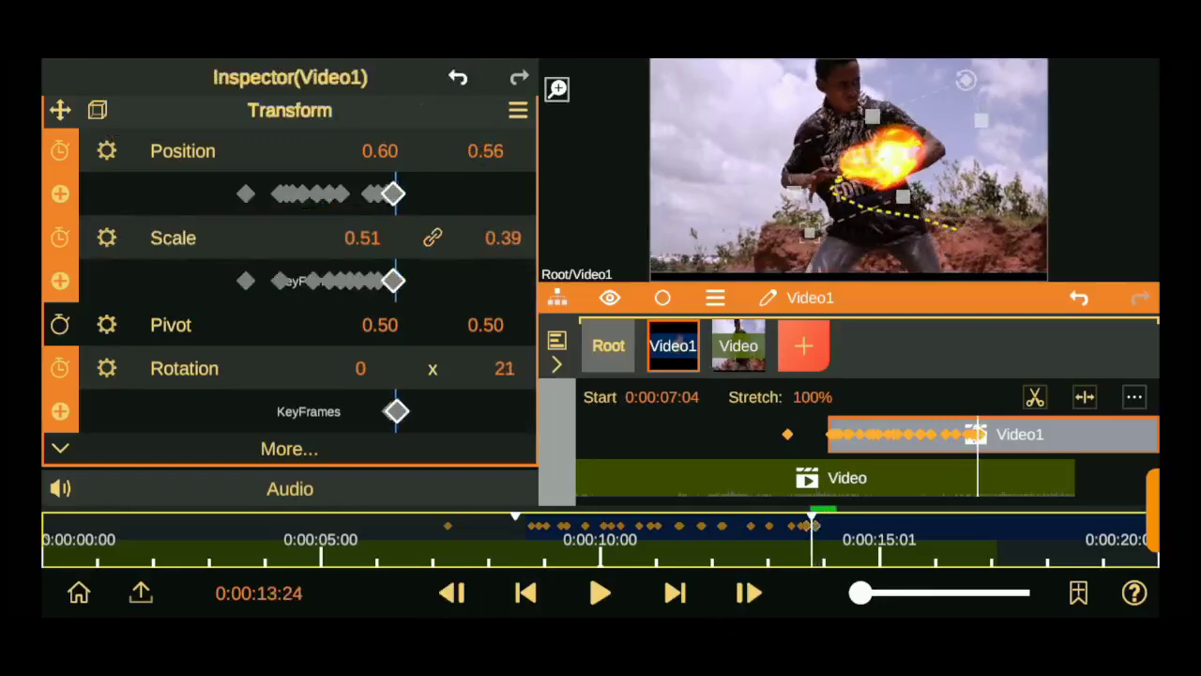
drag(860, 593, 917, 593)
click(812, 535)
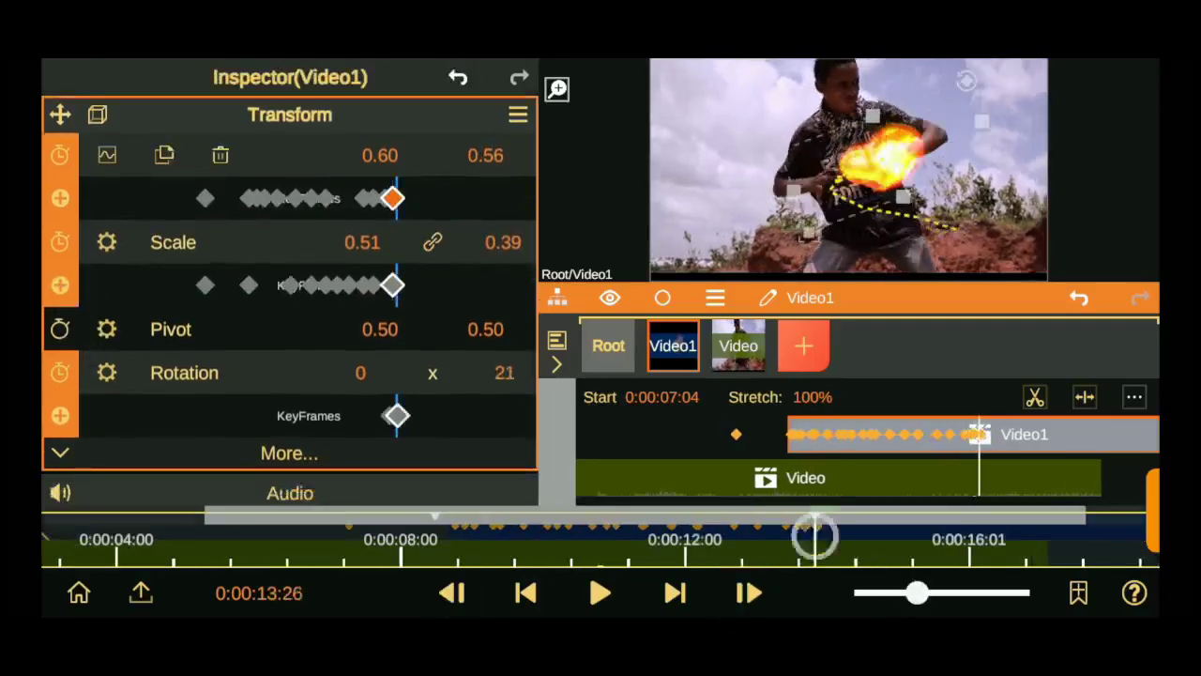
At 14:00, move the fireball to 0.55/0.49 and scale it to 0.64 by 0.40
drag(812, 534, 815, 534)
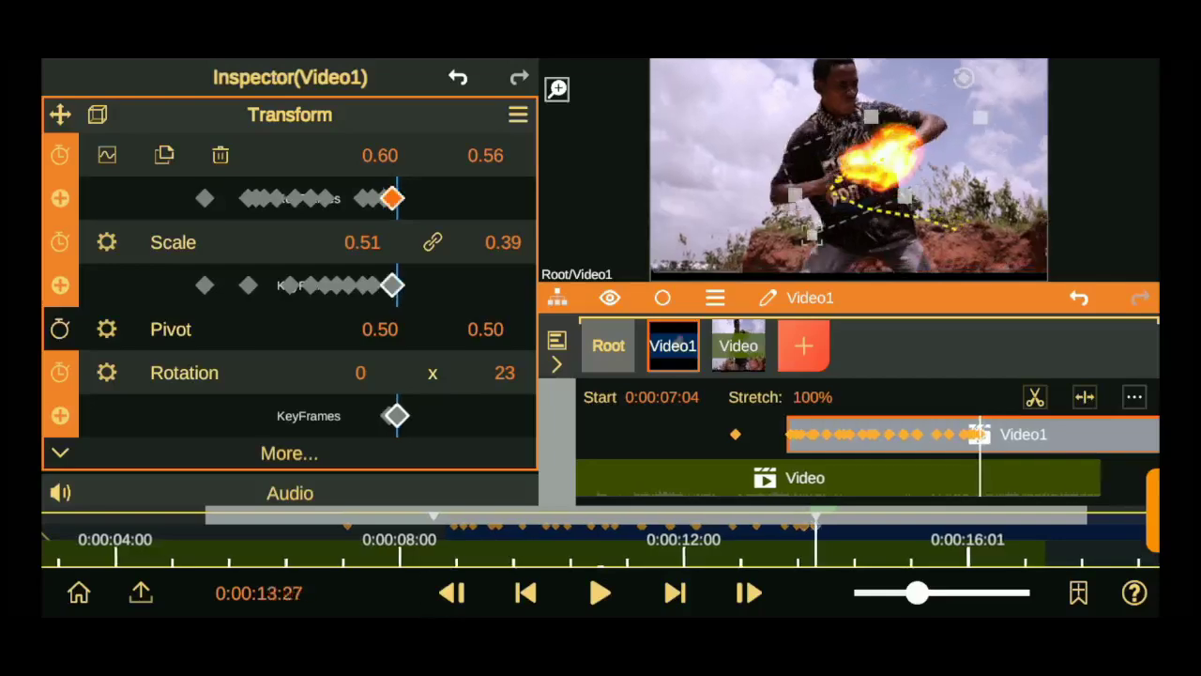
click(485, 155)
drag(469, 166, 375, 155)
drag(503, 242, 517, 241)
drag(362, 242, 404, 272)
drag(485, 155, 490, 188)
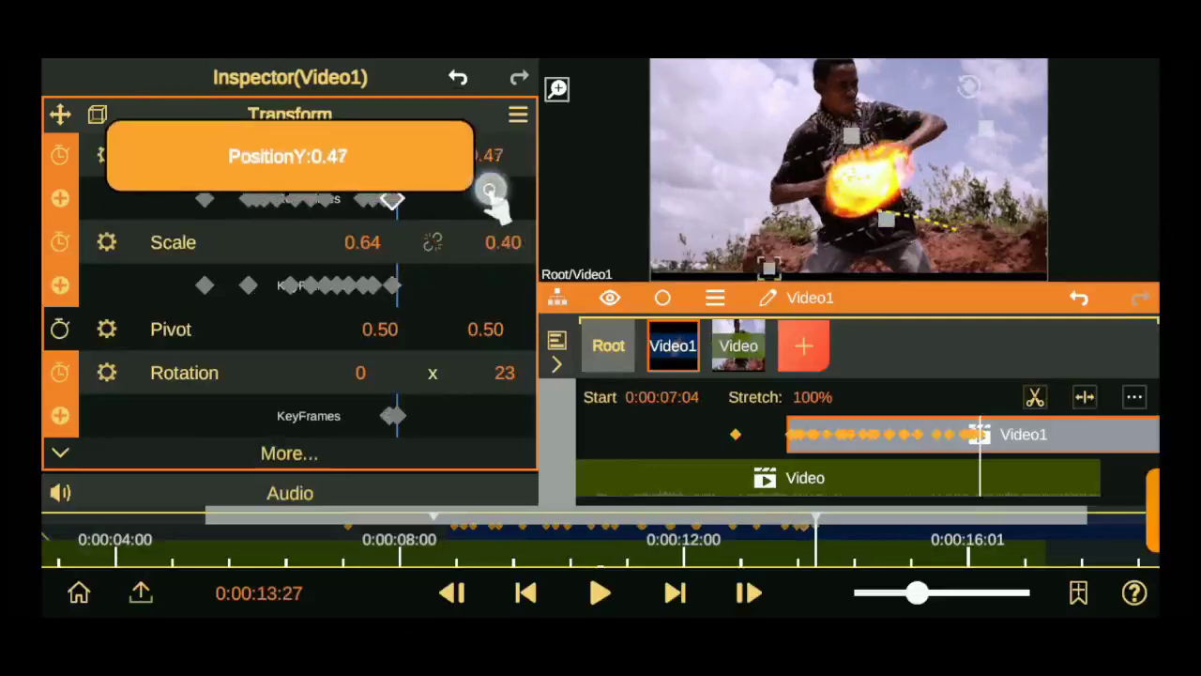
Tilt the fireball from 32 to 45 degrees, widen it to 0.65 and lower it to 0.55
drag(815, 534, 818, 535)
click(736, 593)
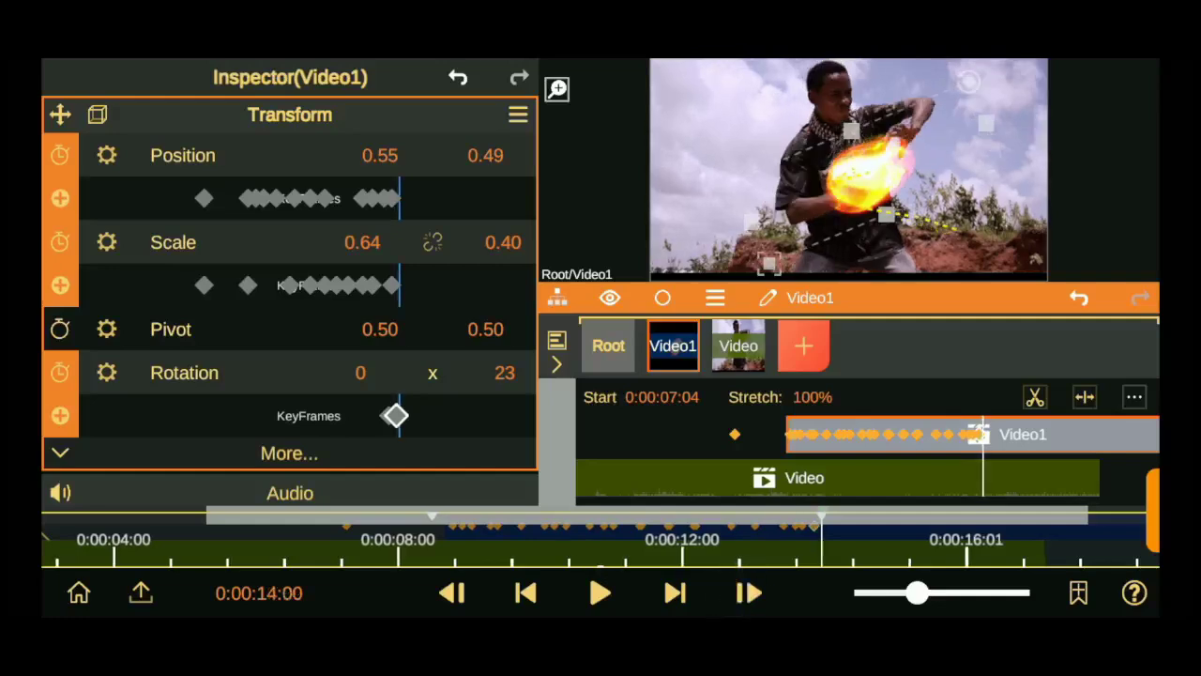
drag(504, 373, 517, 367)
drag(485, 154, 491, 161)
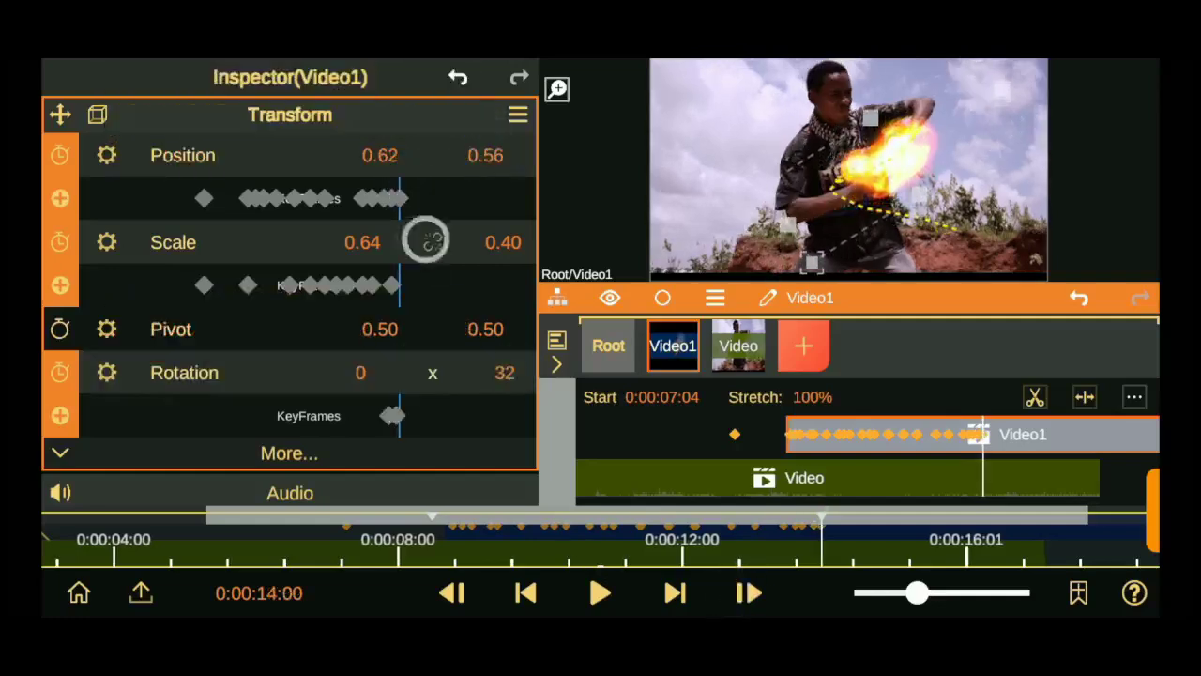
drag(362, 242, 322, 303)
drag(380, 155, 408, 204)
mouse_move(485, 155)
mouse_down()
mouse_move(487, 194)
mouse_move(491, 168)
mouse_up()
drag(504, 373, 514, 385)
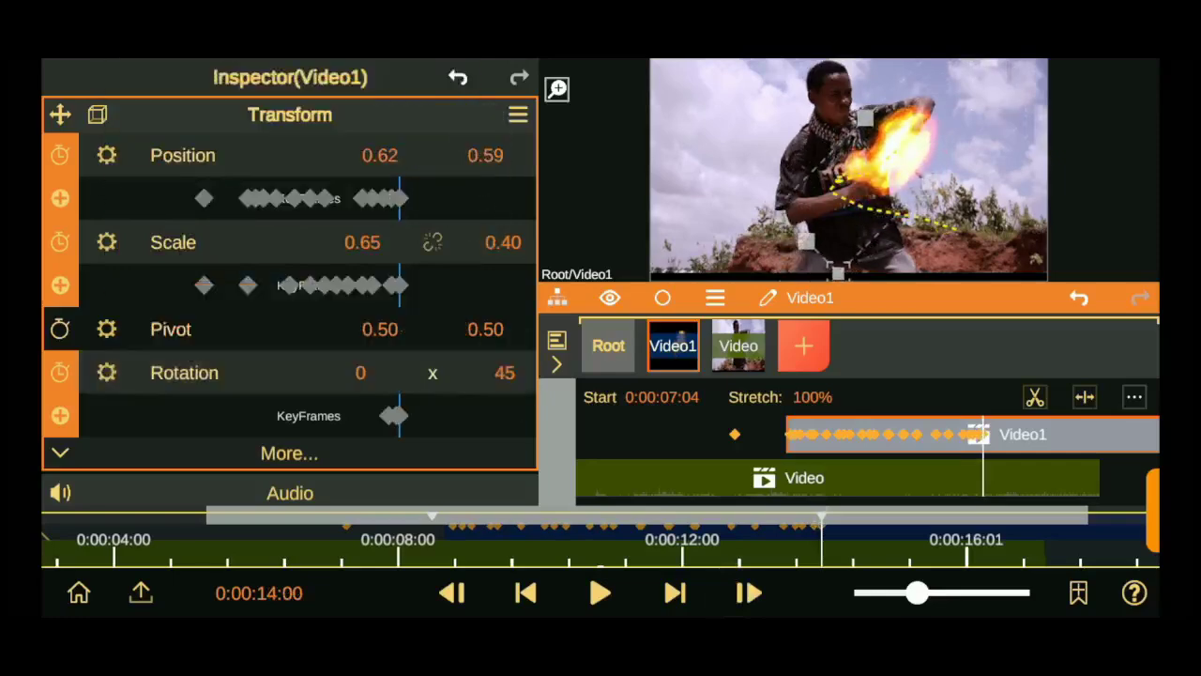
drag(485, 155, 487, 174)
At 14:02, push the fireball to 0.70/0.61, tilt it 64 degrees and widen it to 0.90
click(675, 593)
click(675, 592)
mouse_move(380, 155)
mouse_down()
mouse_move(420, 155)
mouse_move(488, 121)
mouse_up()
drag(503, 242, 498, 215)
drag(504, 373, 515, 356)
drag(503, 243, 515, 246)
drag(362, 242, 385, 211)
drag(485, 154, 491, 174)
Over the next frames, widen the fireball to about 1.02 and keep it between the hands
click(741, 593)
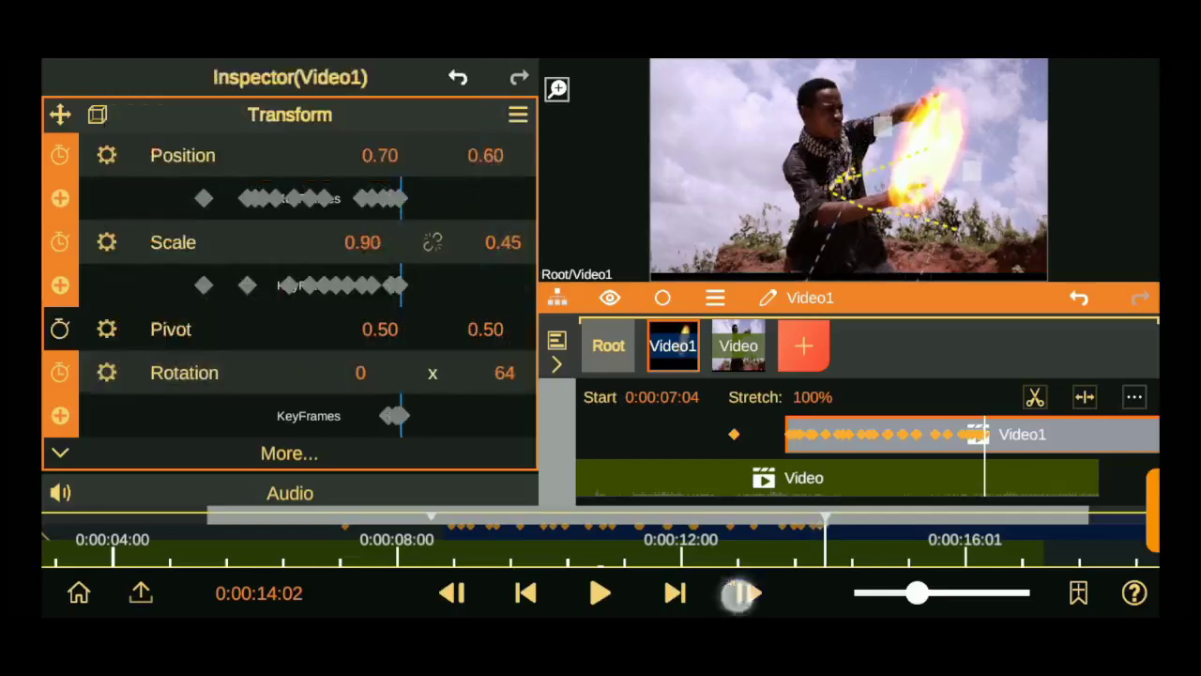
drag(469, 162, 486, 187)
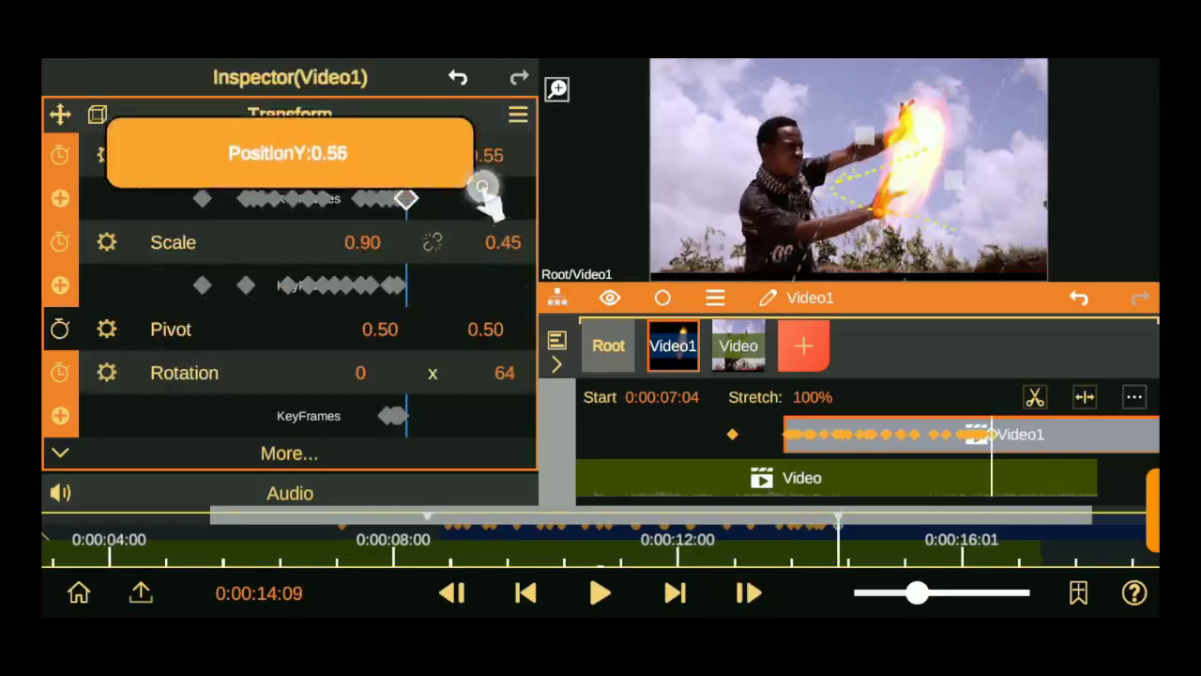
drag(498, 236, 503, 218)
drag(351, 241, 363, 169)
drag(485, 155, 496, 169)
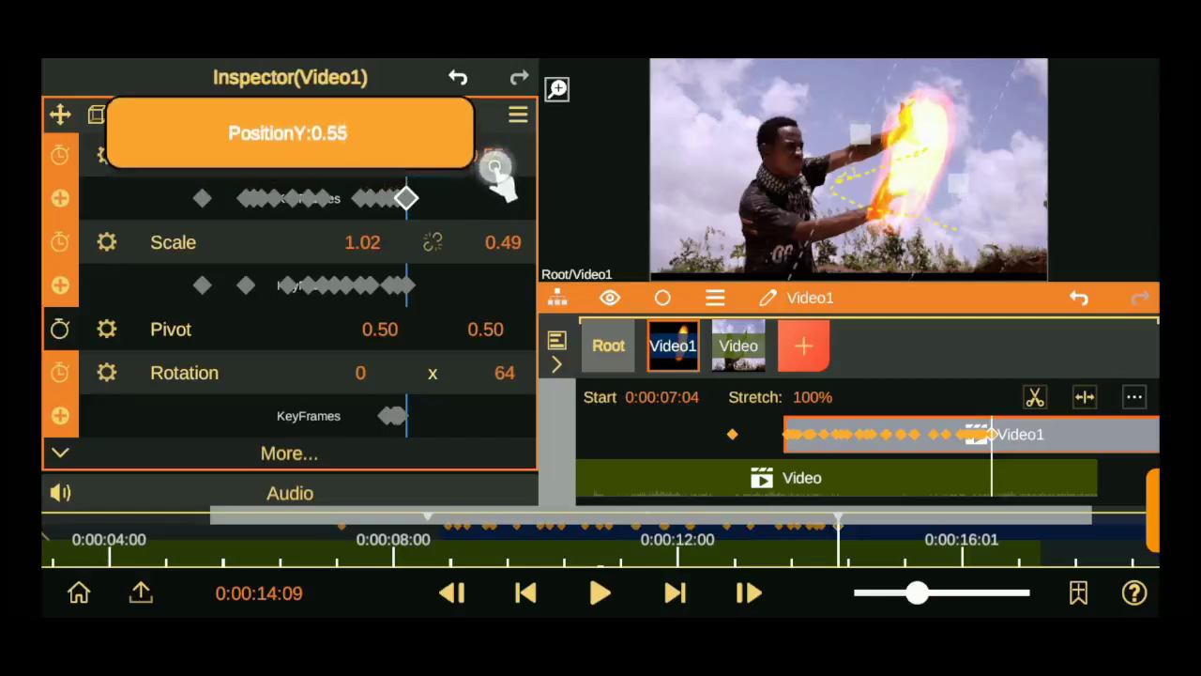
click(741, 591)
mouse_move(380, 155)
mouse_down()
mouse_move(340, 174)
mouse_move(364, 169)
mouse_up()
click(743, 593)
drag(485, 155, 482, 192)
click(738, 593)
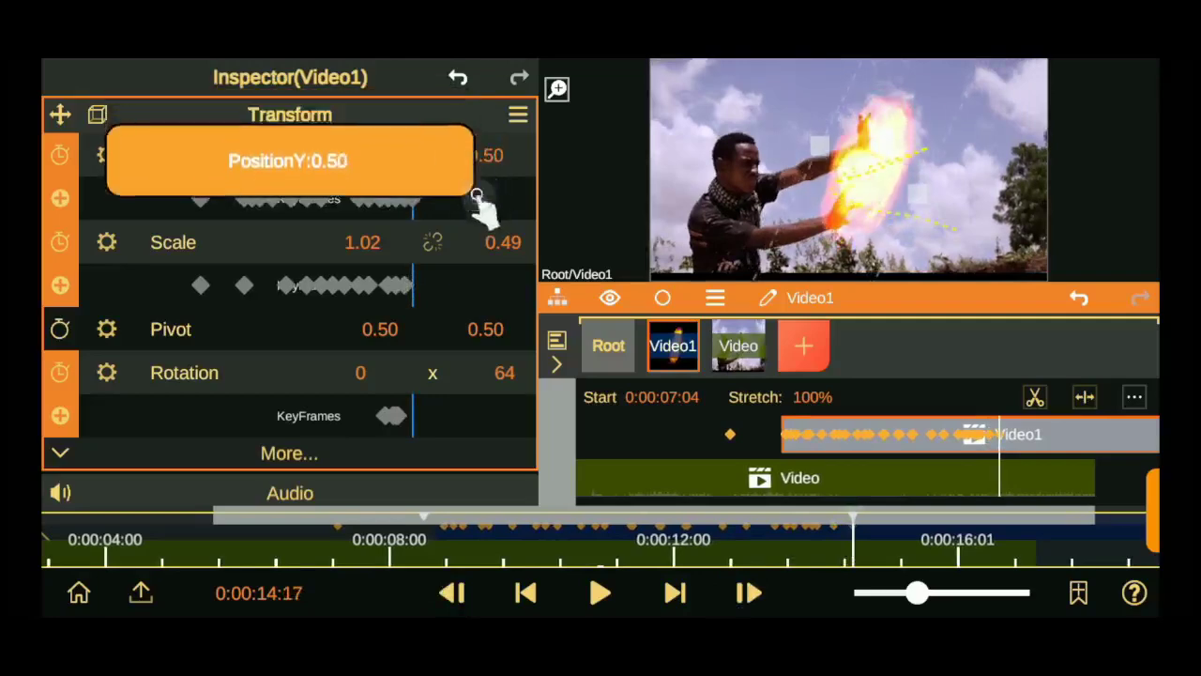
Recentre the Ripple(Simple) position onto the fireball
scroll(289, 328, down, 3)
click(290, 442)
mouse_move(485, 273)
mouse_down()
mouse_move(489, 300)
mouse_move(498, 207)
mouse_up()
drag(380, 273, 410, 287)
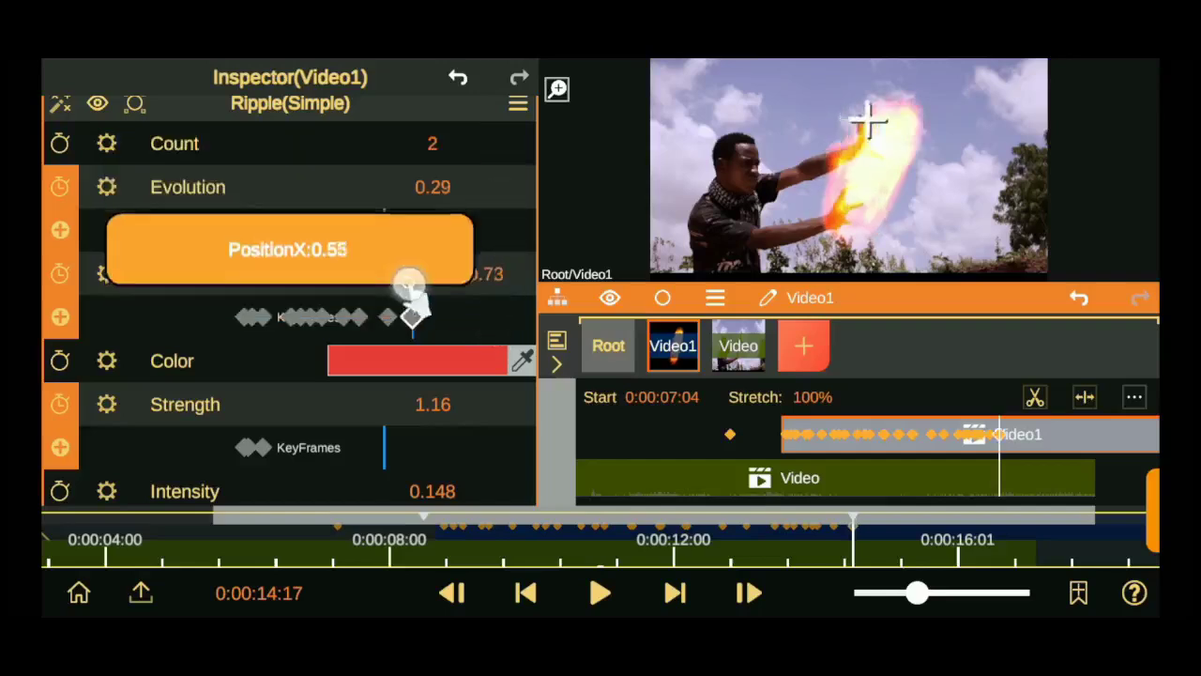
click(290, 103)
Keyframe the fireball through 14:27, lowering it to 0.48 and ending at scale 1.04 by 0.61
click(748, 592)
click(289, 115)
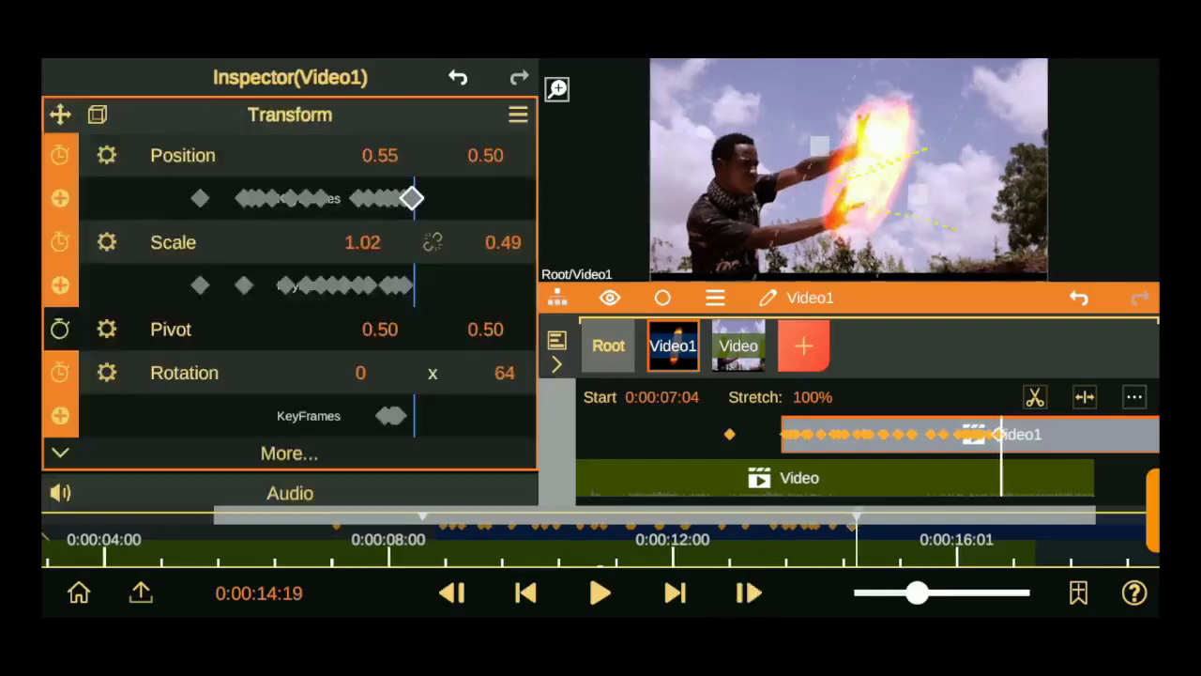
click(748, 592)
drag(485, 155, 469, 182)
drag(503, 243, 510, 222)
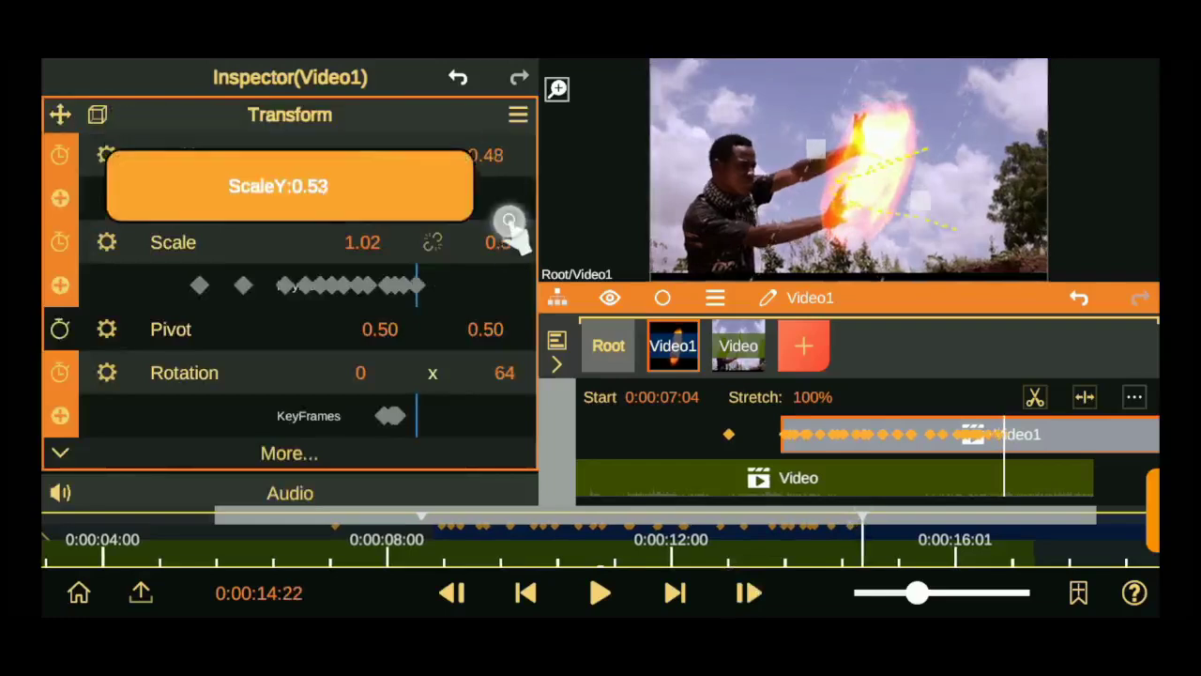
click(748, 592)
click(750, 592)
click(450, 592)
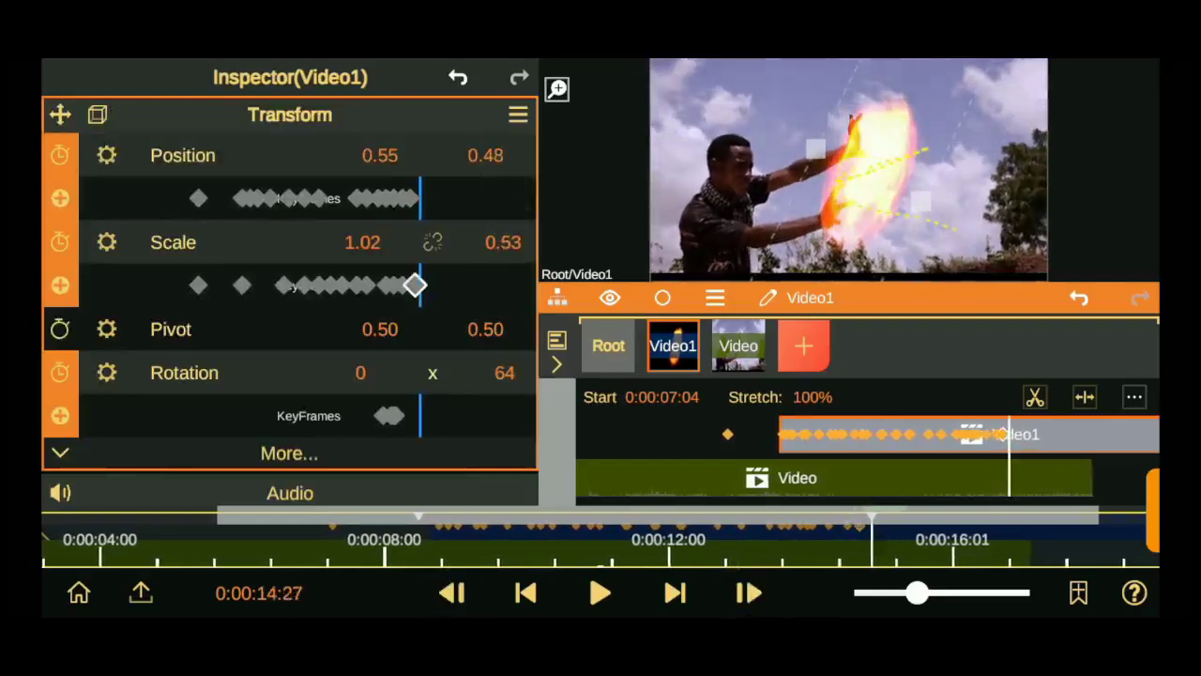
mouse_move(362, 242)
mouse_down()
mouse_move(399, 248)
mouse_move(467, 221)
mouse_up()
drag(370, 151, 348, 161)
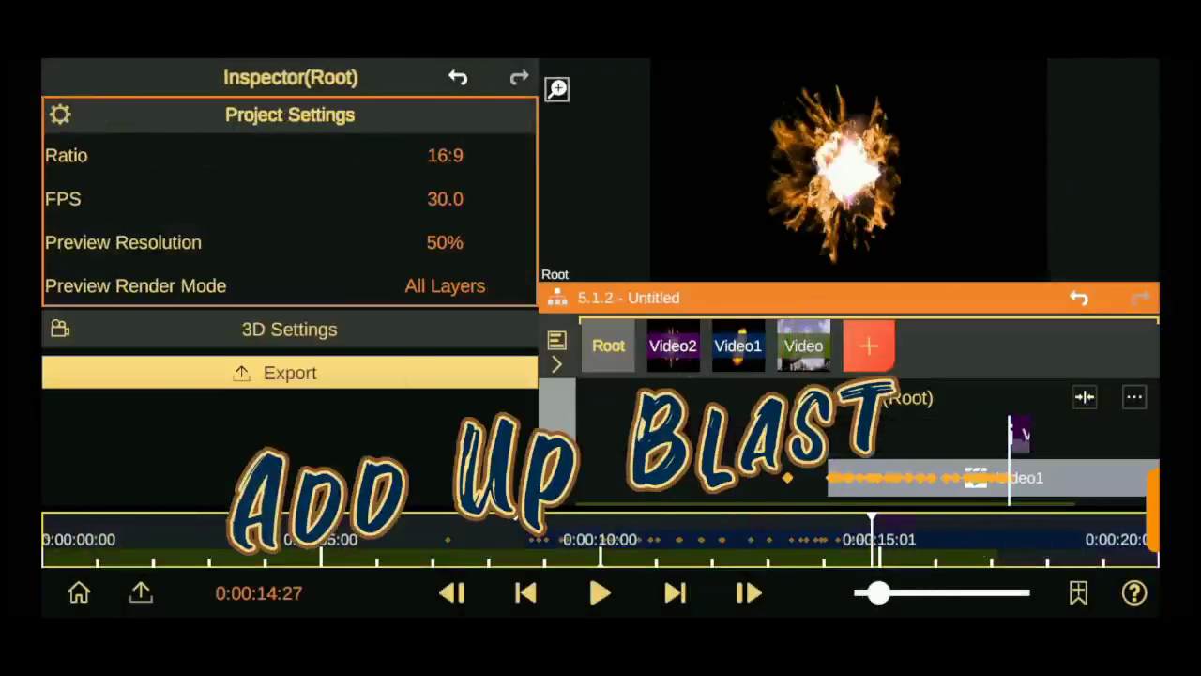
Give the burst layer Video2 Premultiplied Transparency blending and 0.00 opacity in Transform(3D)
click(673, 346)
drag(877, 593, 954, 593)
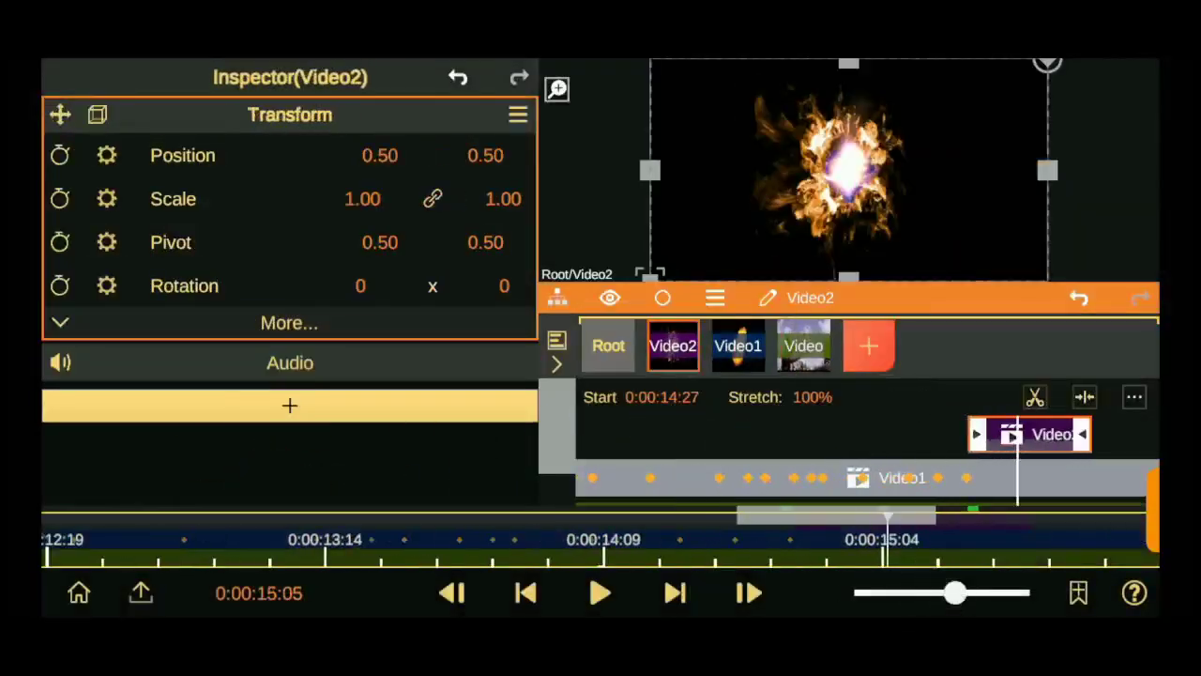
click(97, 114)
click(289, 279)
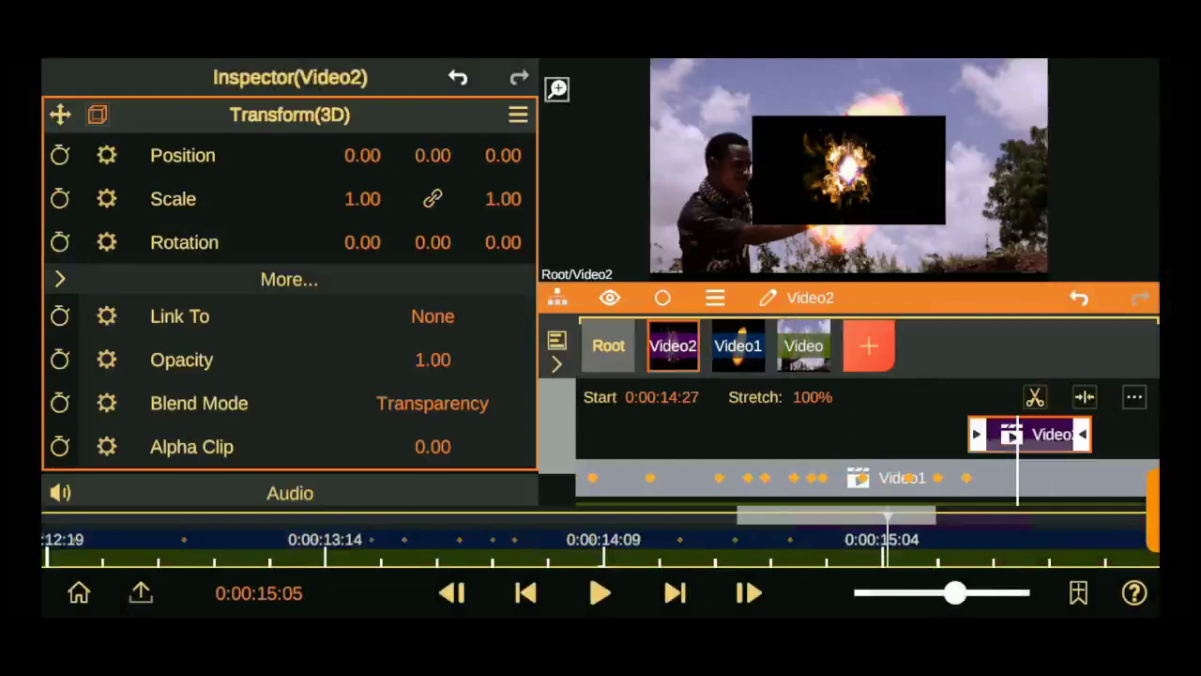
click(433, 403)
click(166, 179)
click(432, 359)
drag(526, 534, 52, 534)
Position the burst at 0.06/0.00/-0.64 so it sits on the hands
click(343, 158)
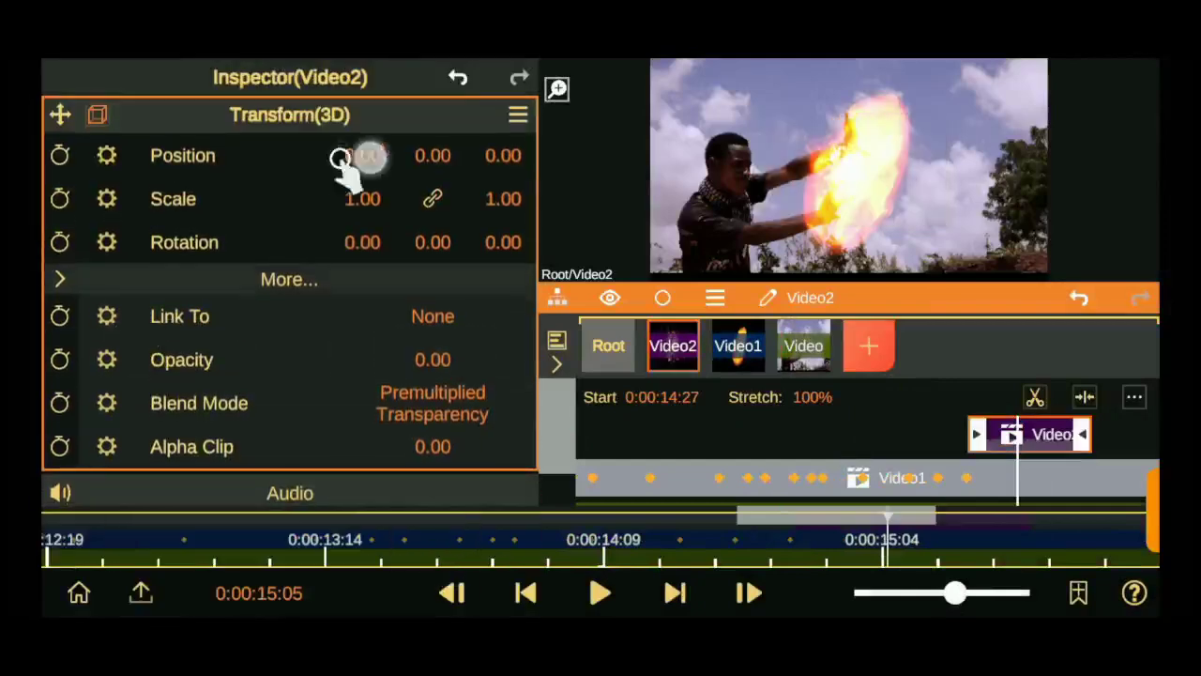
drag(343, 158, 523, 363)
drag(362, 155, 253, 172)
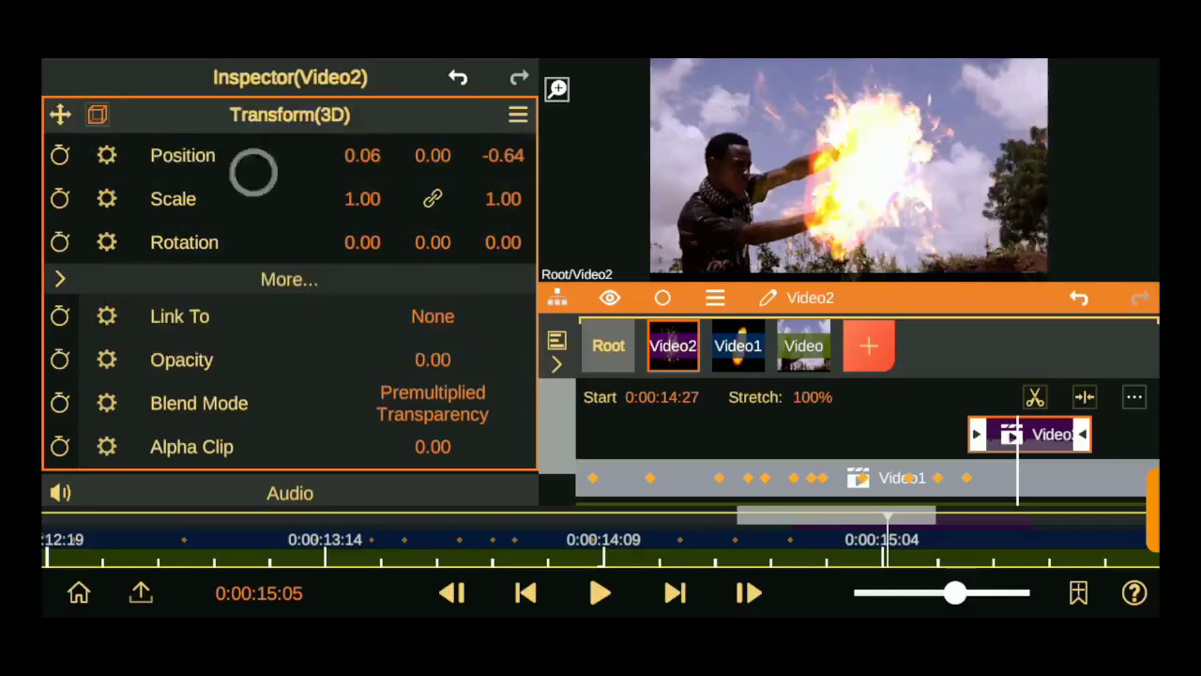
Slide the burst clip to start earlier, around 14:18, and preview the timing
click(451, 592)
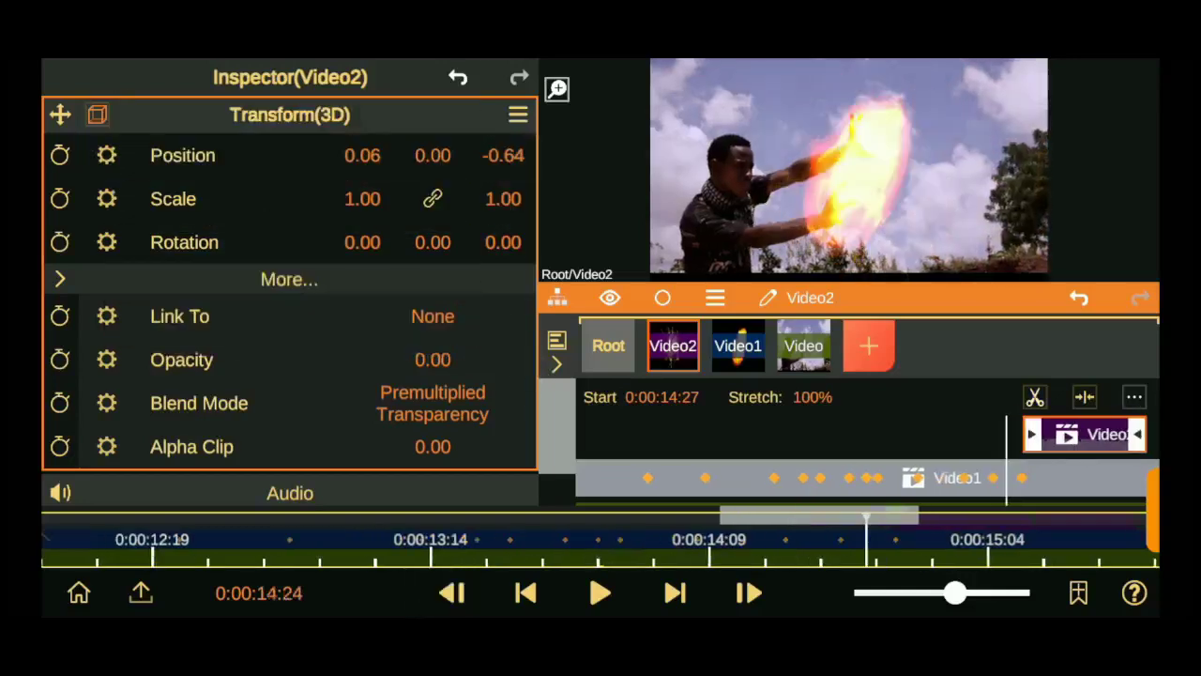
click(452, 592)
click(747, 592)
drag(1079, 435, 1059, 435)
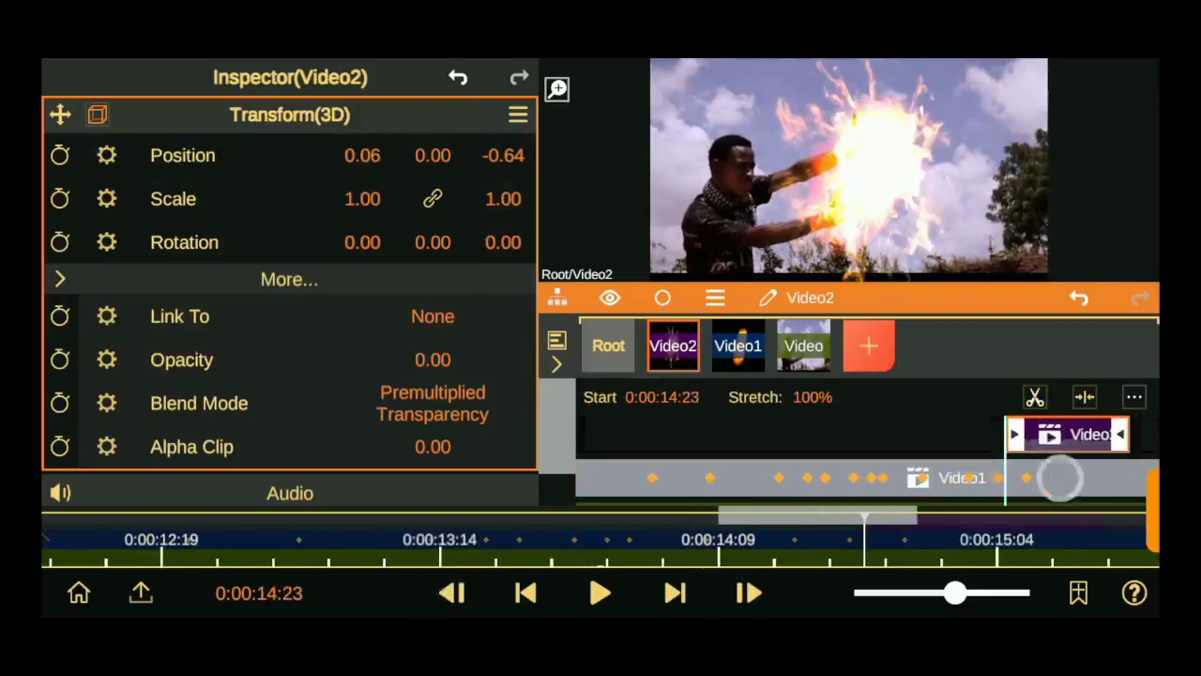
click(445, 592)
click(445, 592)
click(446, 592)
click(600, 592)
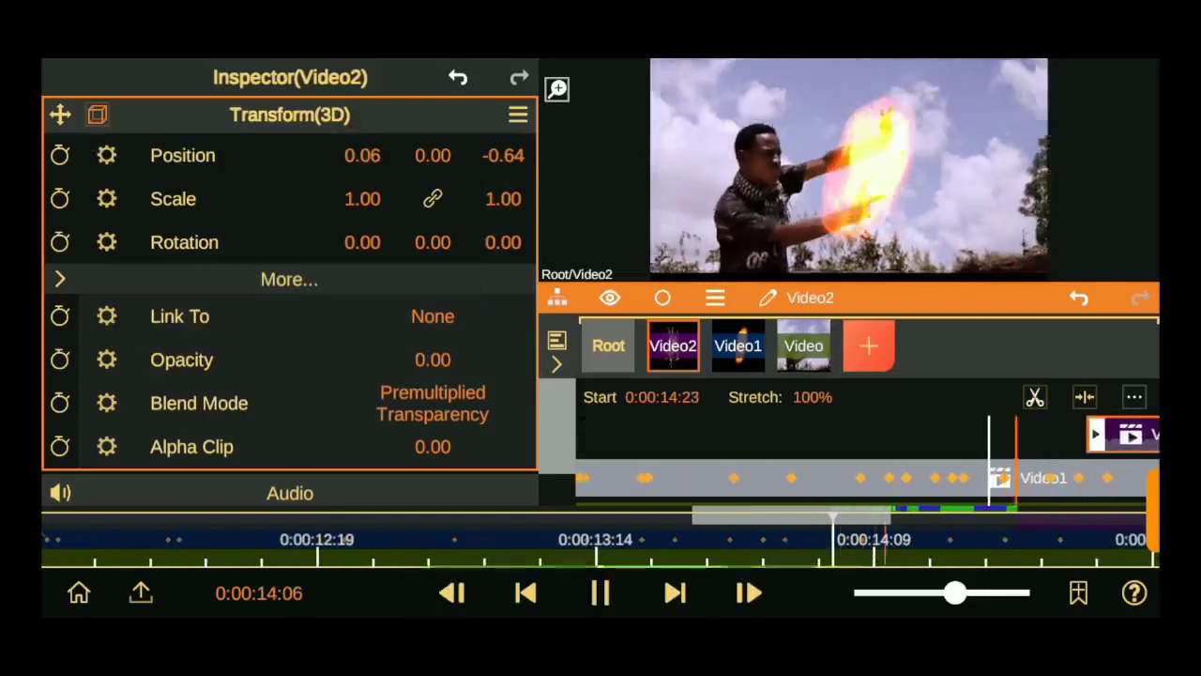
click(601, 592)
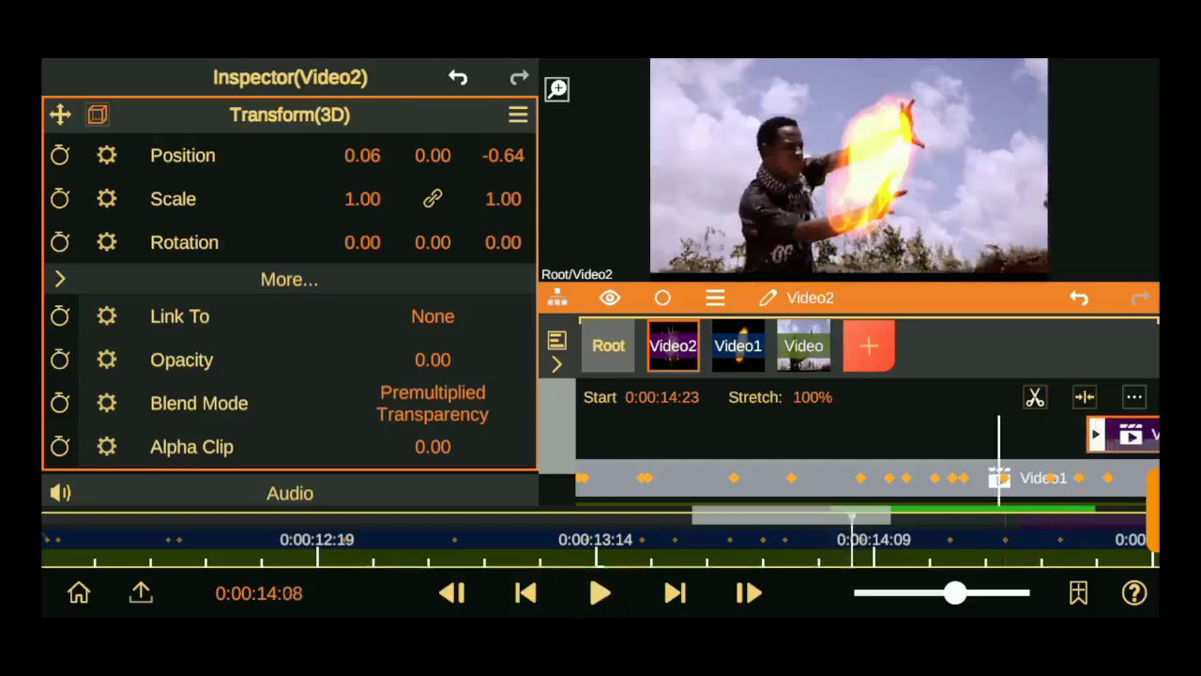
Reposition the fireball to match the hands and play back to review the tracking
click(995, 481)
click(427, 195)
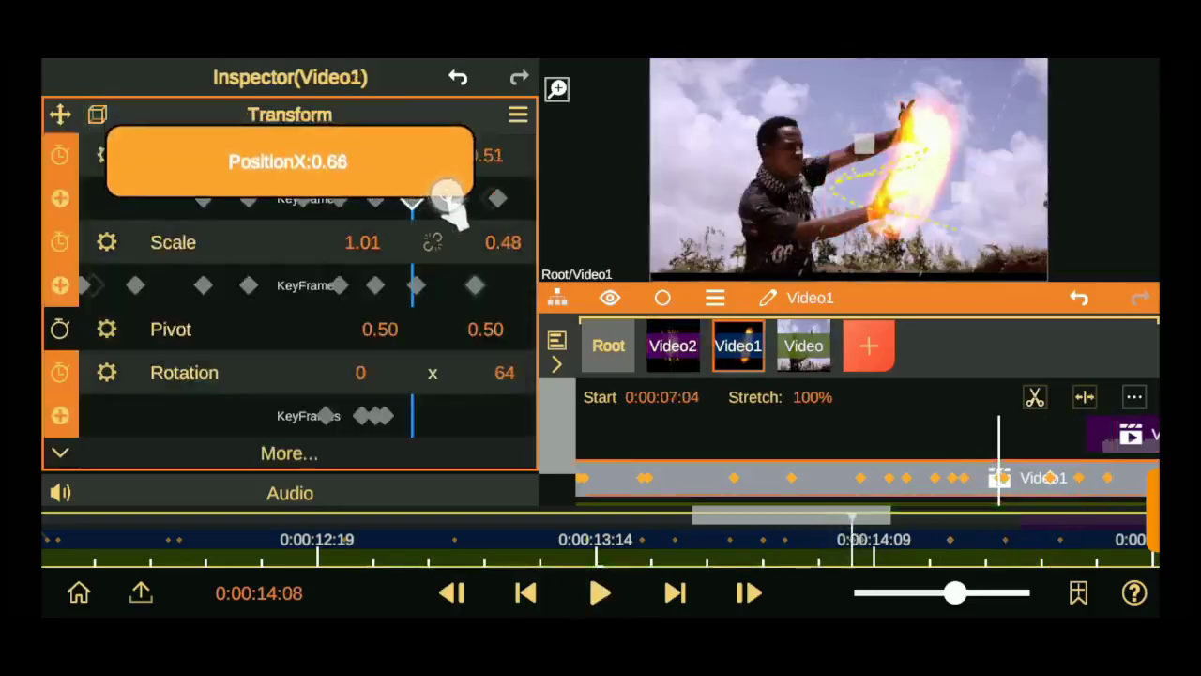
drag(449, 206, 485, 134)
click(601, 590)
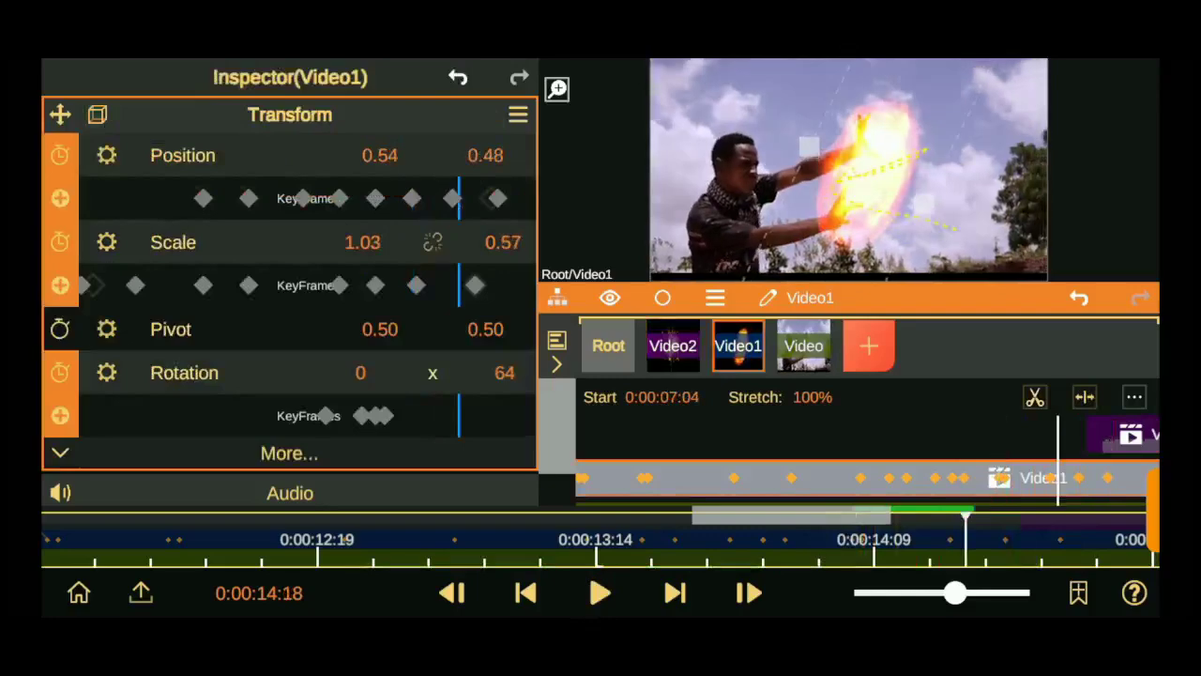
click(600, 592)
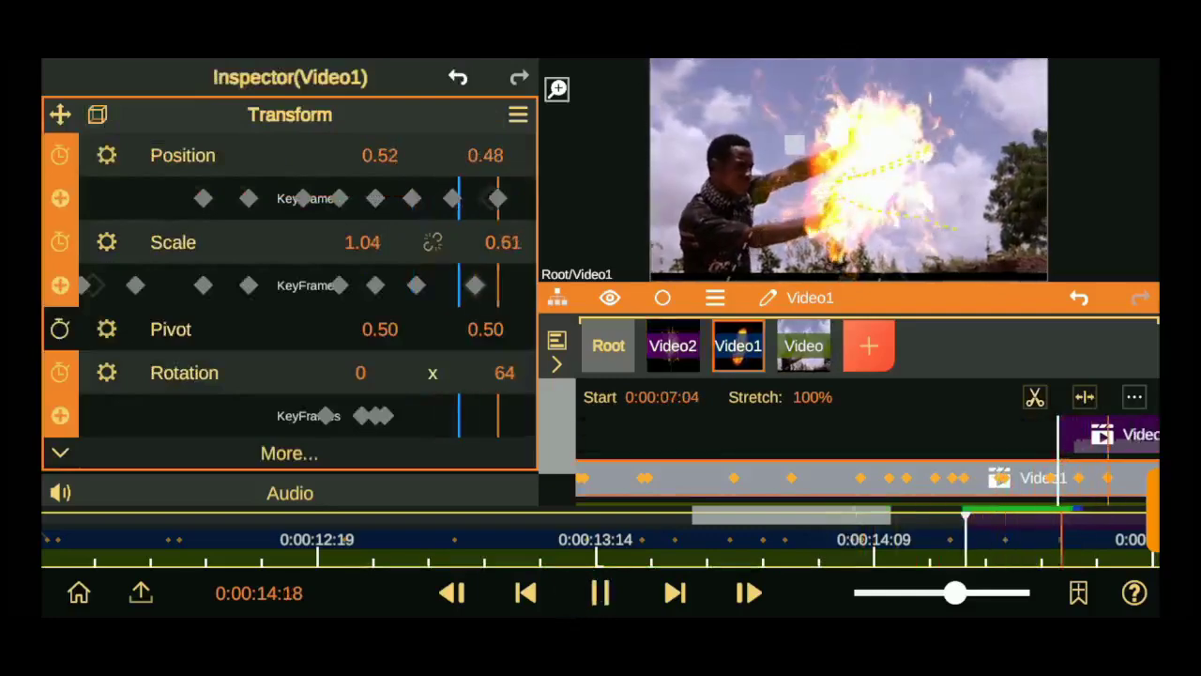
click(601, 592)
At 14:28, scale the burst to 1.03 by 1.09
click(1107, 434)
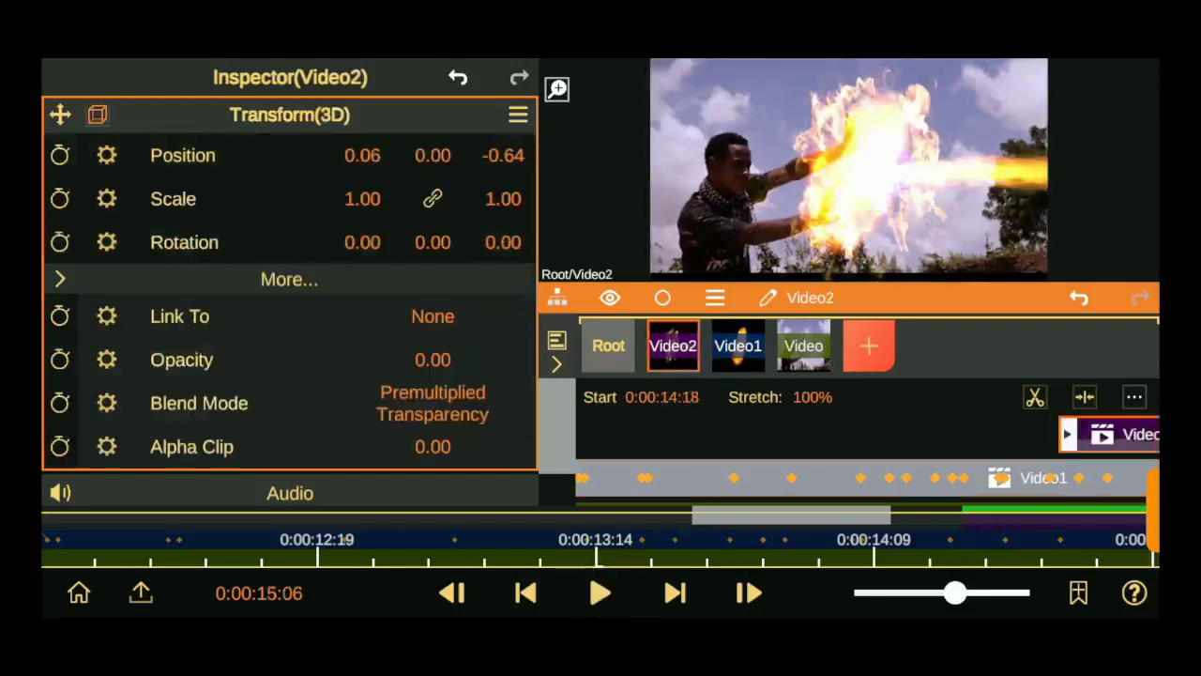
drag(966, 540, 1077, 539)
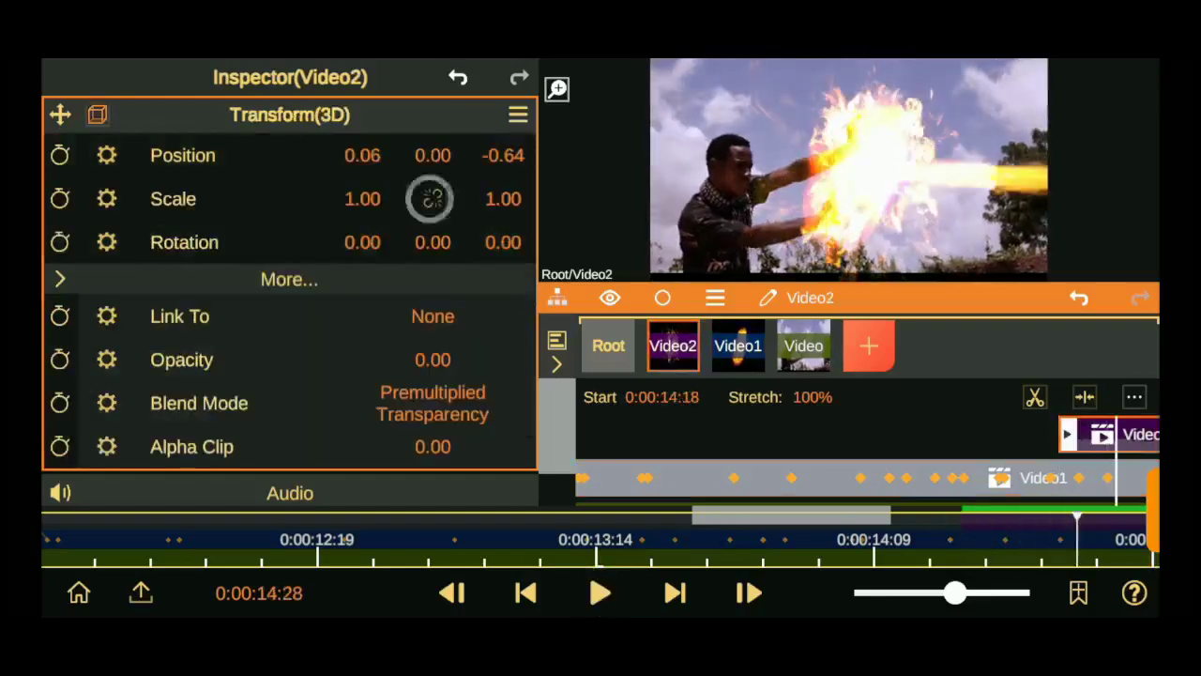
drag(503, 198, 485, 103)
drag(503, 242, 520, 246)
mouse_move(503, 198)
mouse_down()
mouse_move(498, 115)
mouse_move(493, 140)
mouse_up()
drag(362, 198, 322, 210)
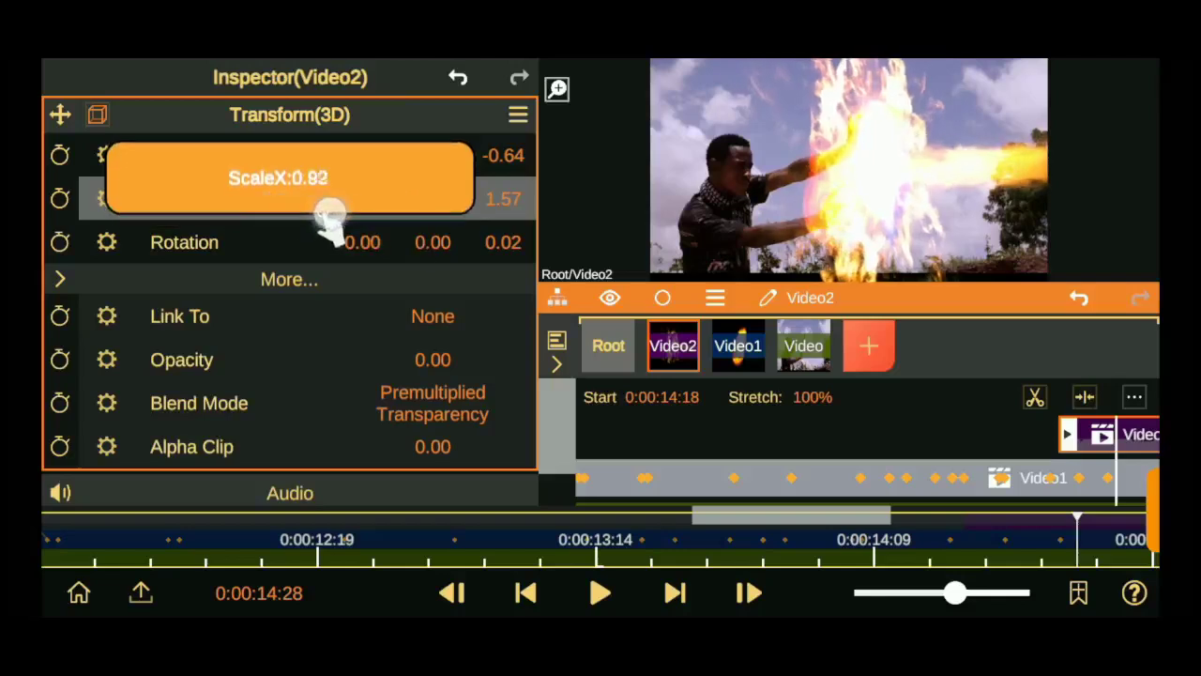
mouse_move(503, 198)
mouse_down()
mouse_move(493, 233)
mouse_move(544, 486)
mouse_up()
drag(522, 242, 521, 249)
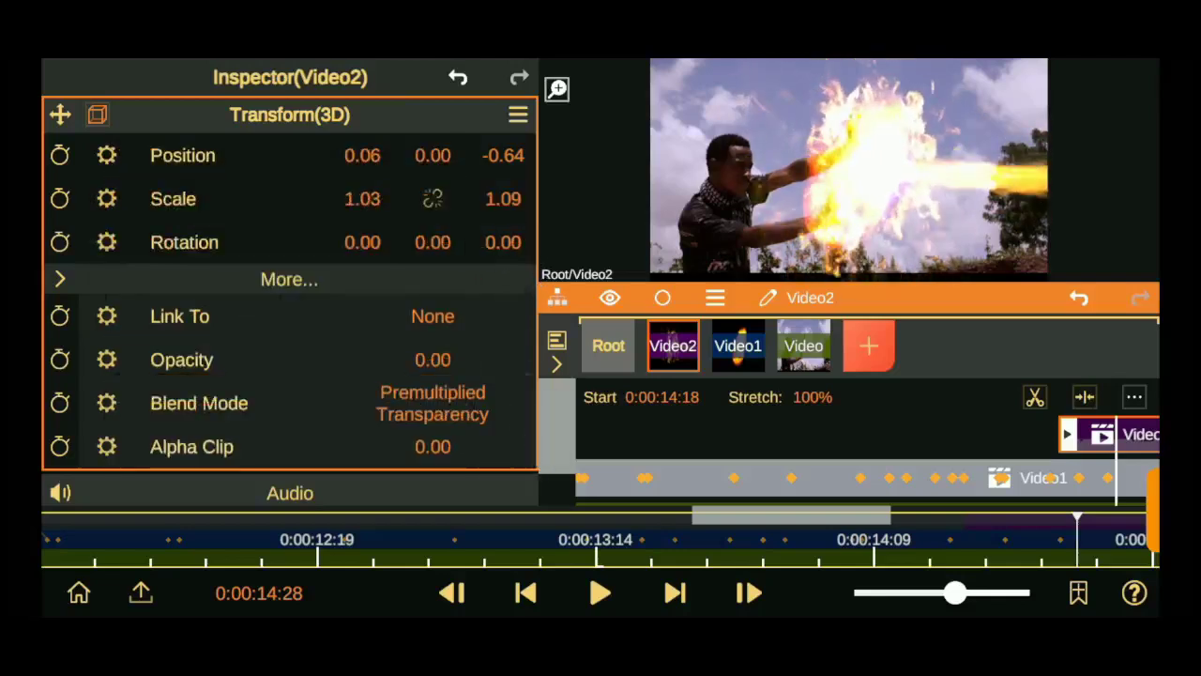
click(976, 540)
scroll(281, 357, down, 2)
Duplicate the fireball layer Video1
drag(748, 592, 748, 592)
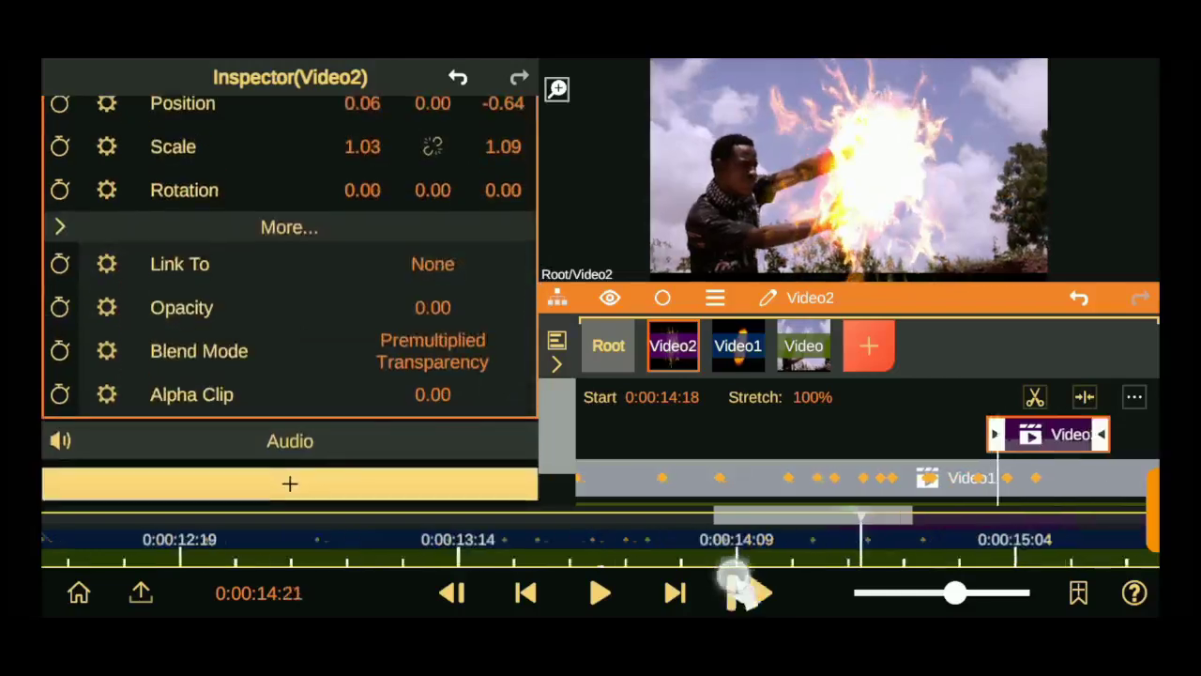
click(747, 592)
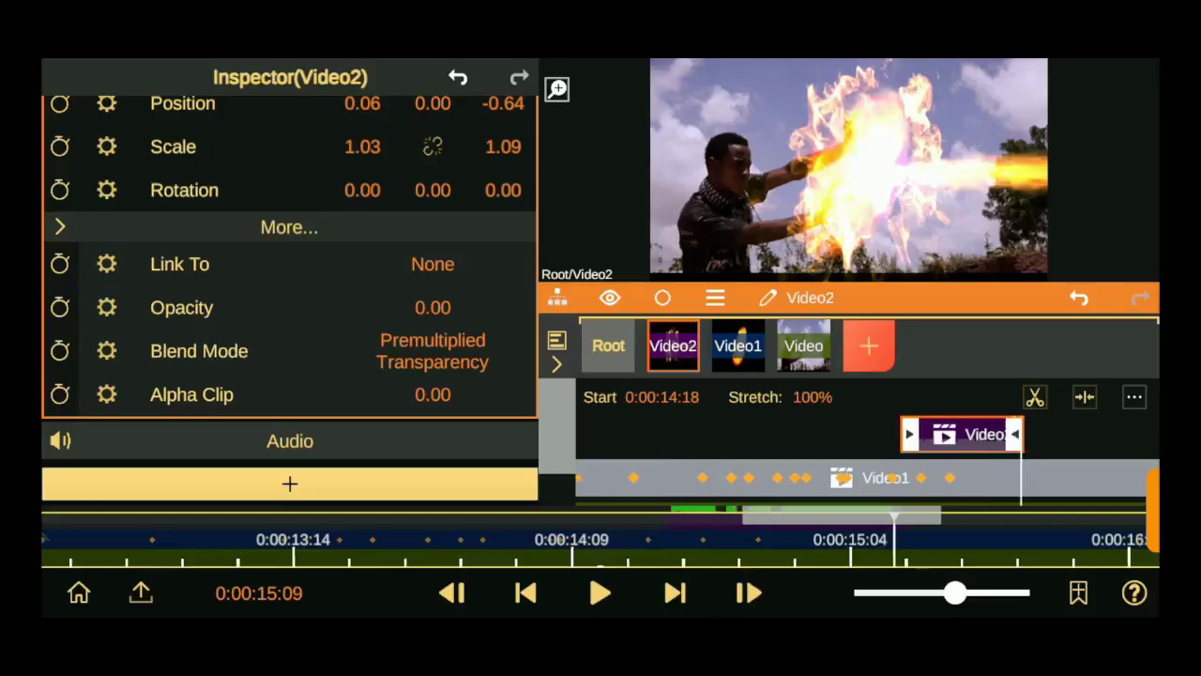
click(1069, 480)
drag(954, 592, 892, 592)
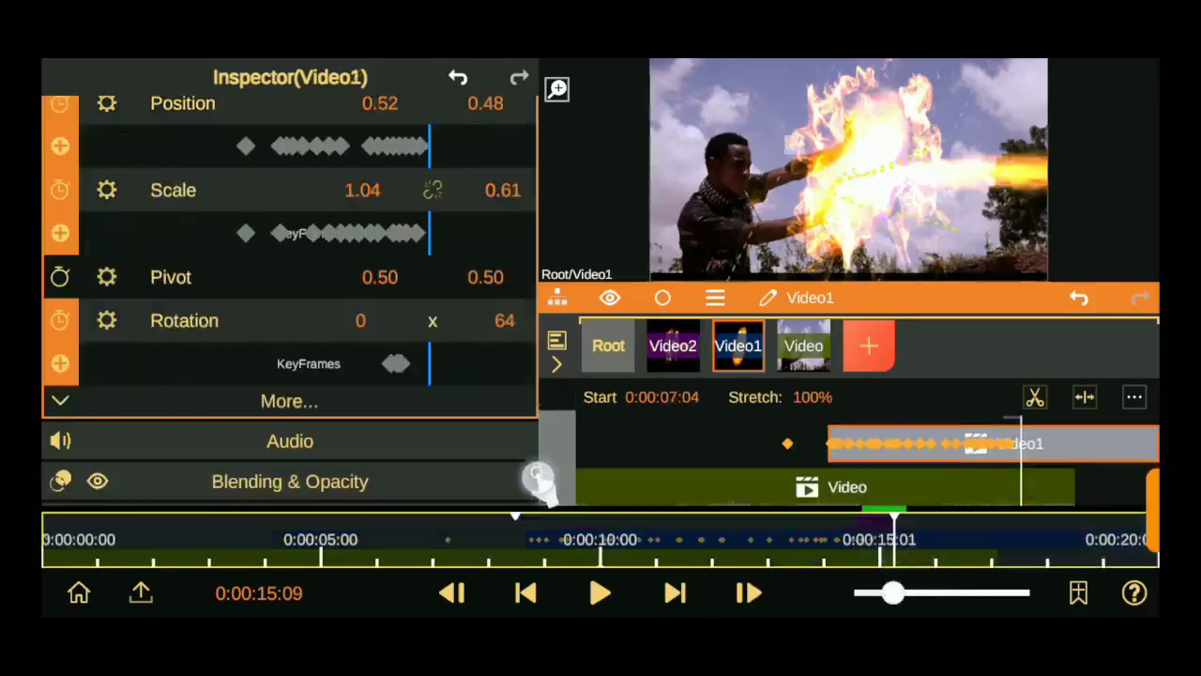
click(1034, 399)
Duplicate the background video layer and select the fireball copy
click(1032, 483)
click(1034, 399)
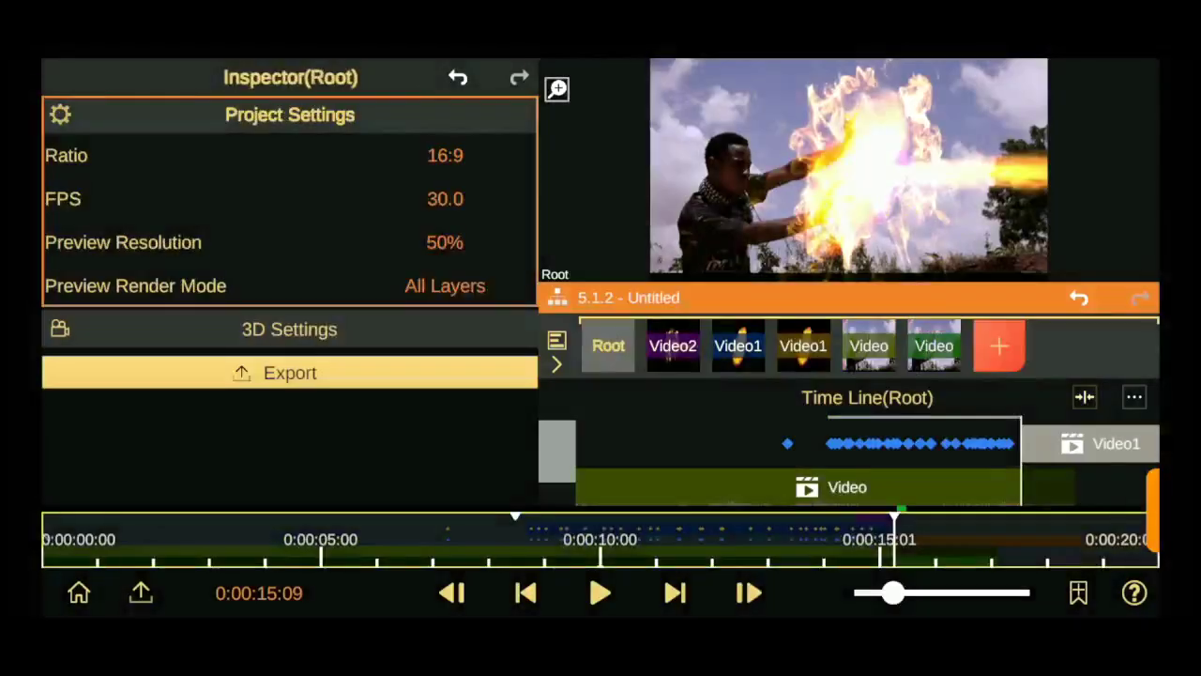
click(934, 343)
click(716, 295)
Delete the duplicate fireball layer and reselect the original fireball layer
click(1066, 461)
click(715, 298)
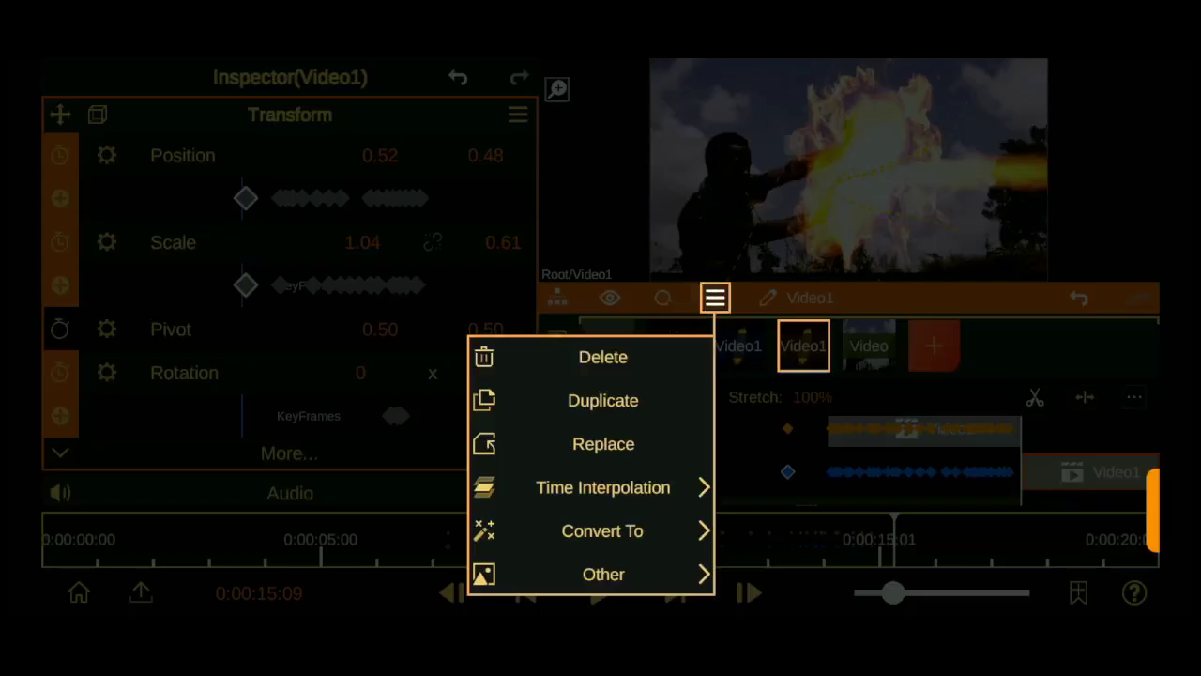
click(602, 356)
click(563, 384)
click(1004, 479)
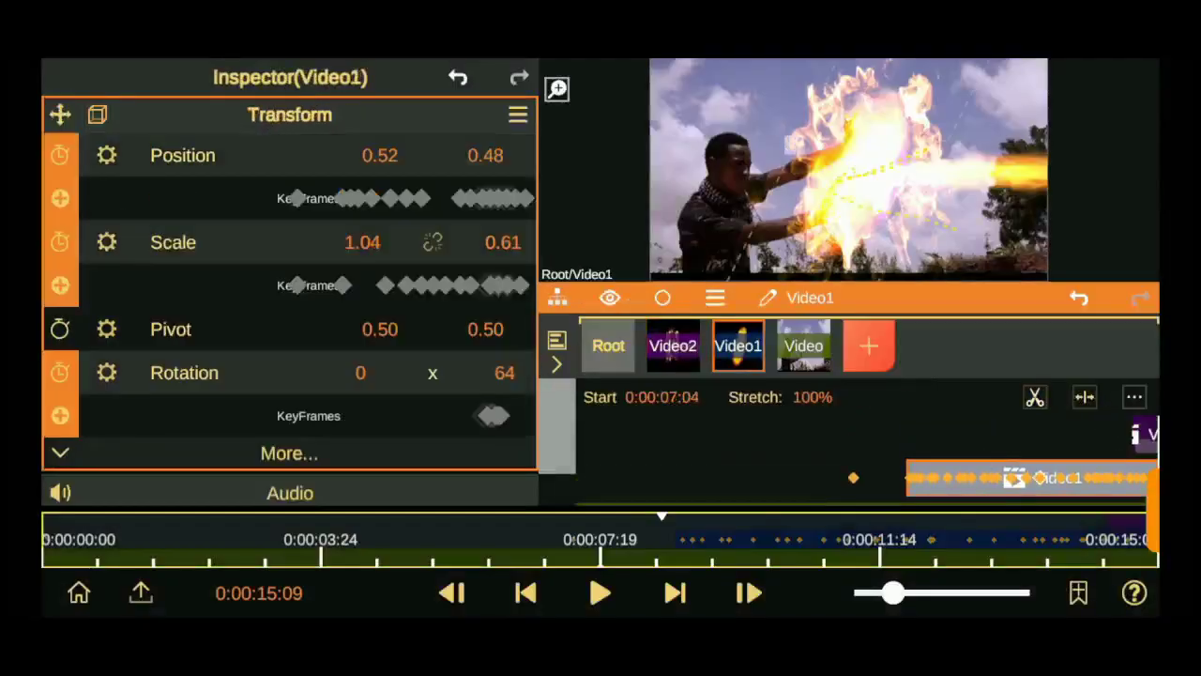
At the 08:24 keyframe, set the fireball's Position X to 0.73
click(709, 544)
click(451, 592)
click(748, 592)
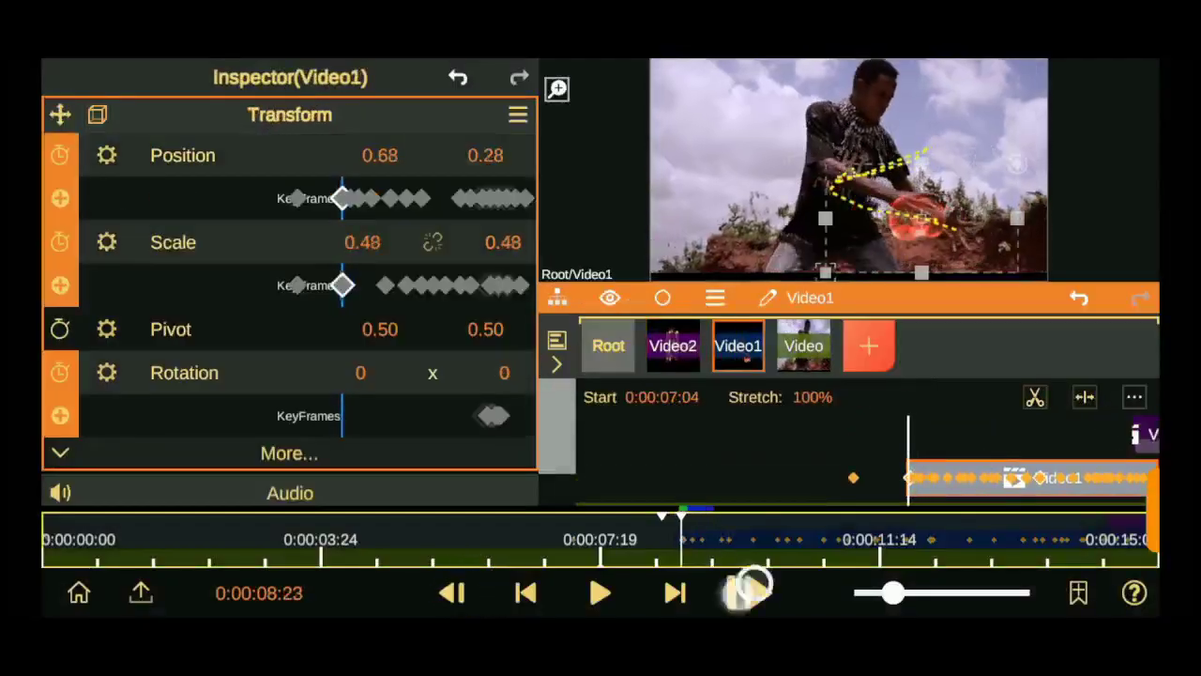
click(748, 592)
click(748, 593)
click(451, 592)
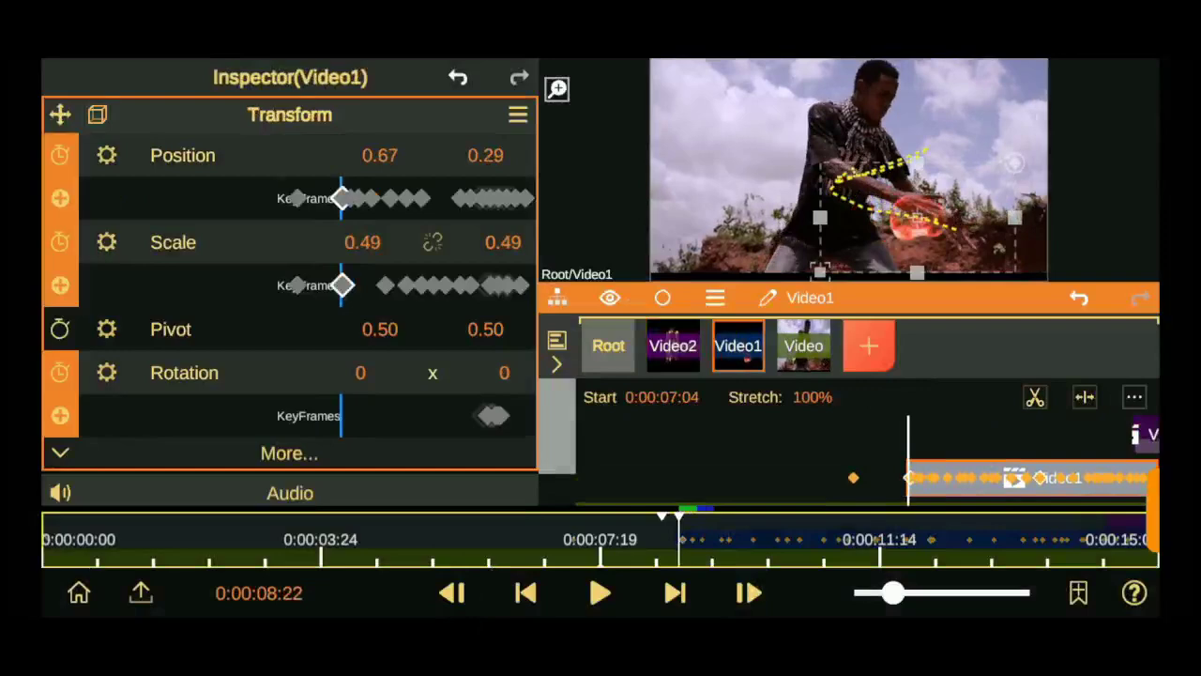
click(451, 592)
click(683, 540)
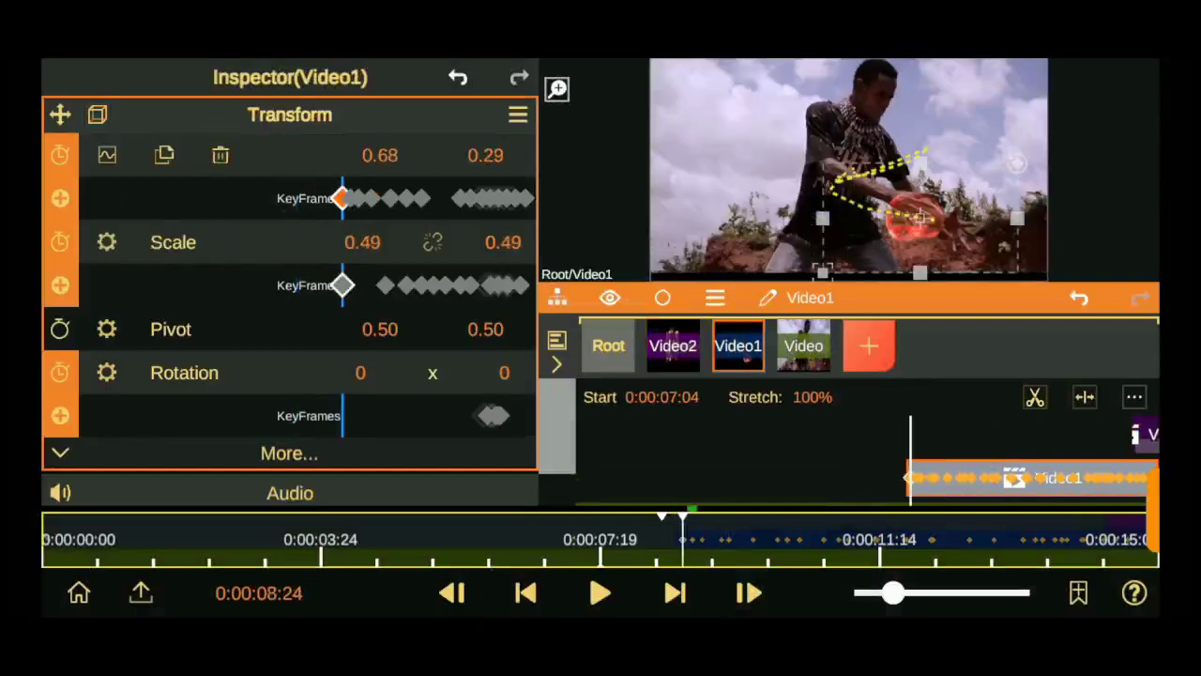
drag(385, 157, 401, 200)
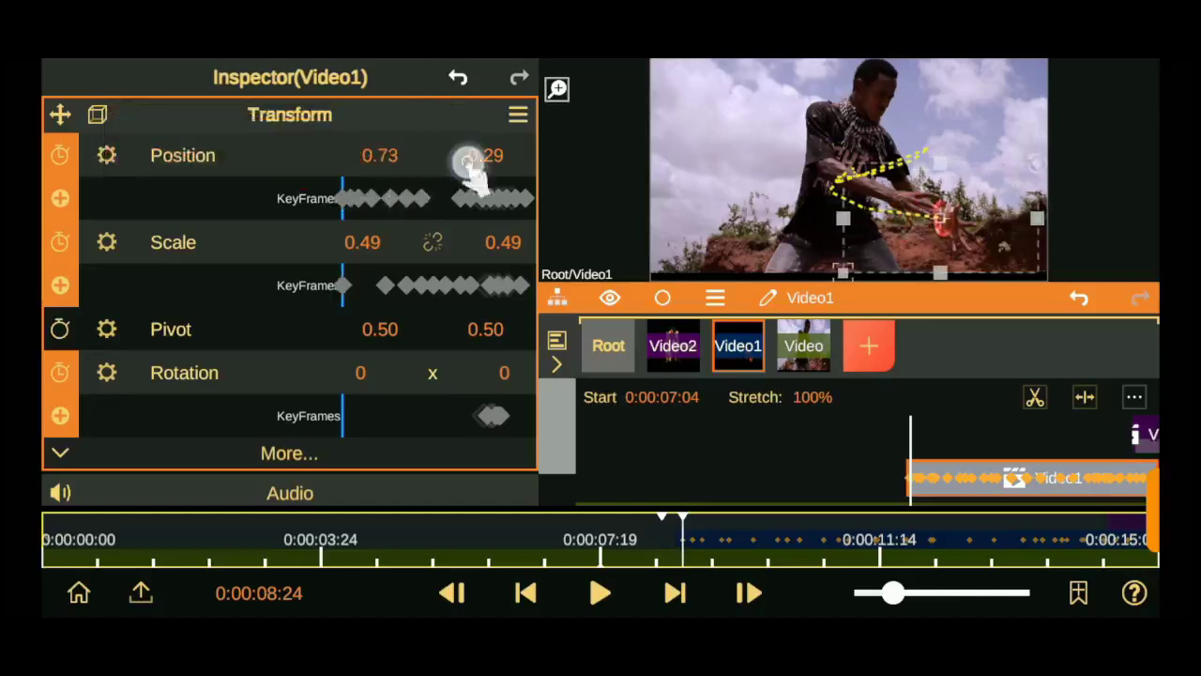
drag(469, 166, 469, 183)
One frame later, move the Ripple(Simple) centre X to 0.62
click(732, 592)
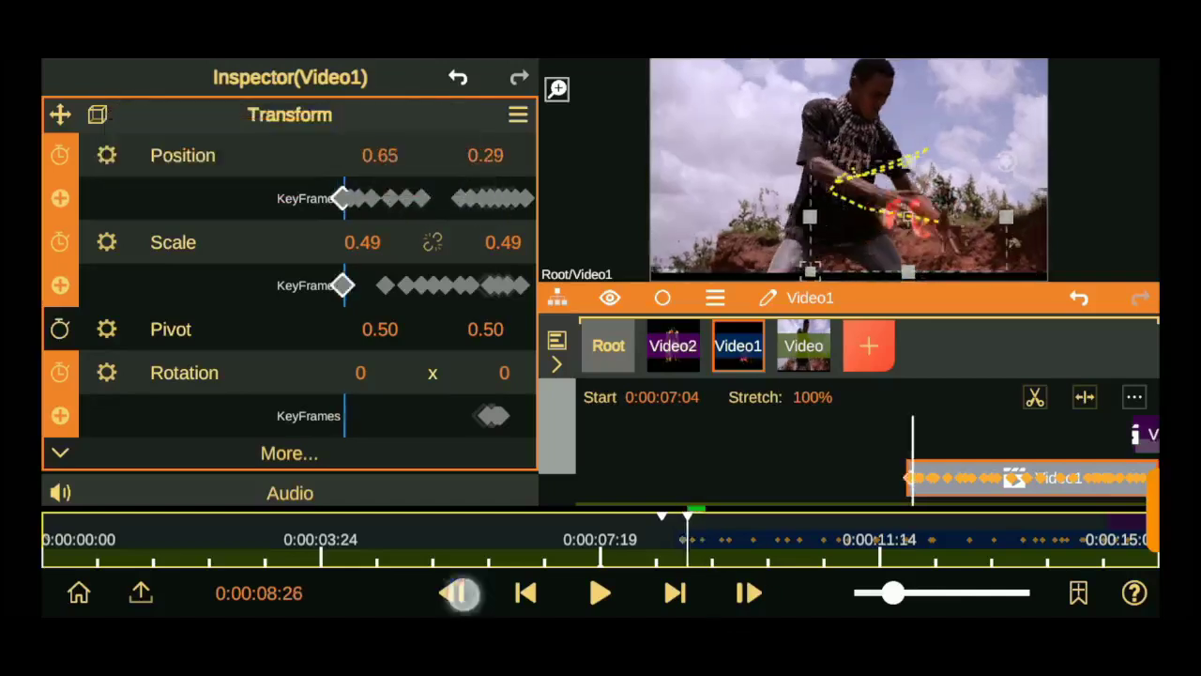
scroll(289, 375, down, 5)
drag(380, 273, 368, 310)
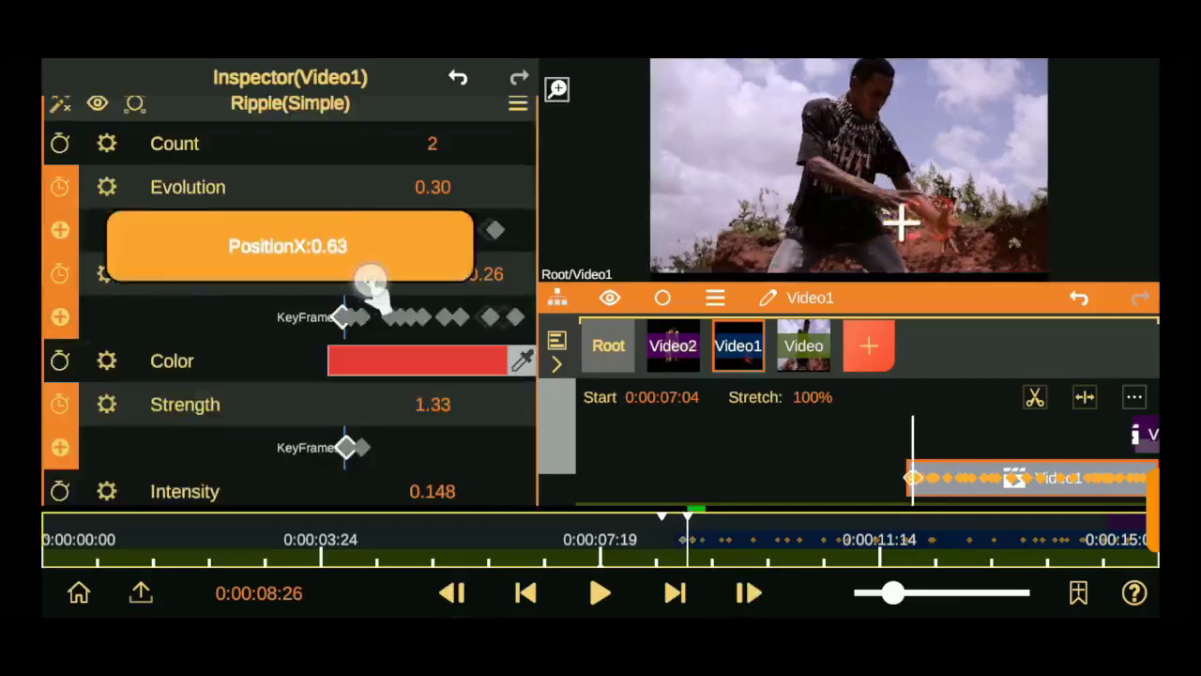
Add an ellipse Shape layer starting at 0:00:08:20
click(869, 345)
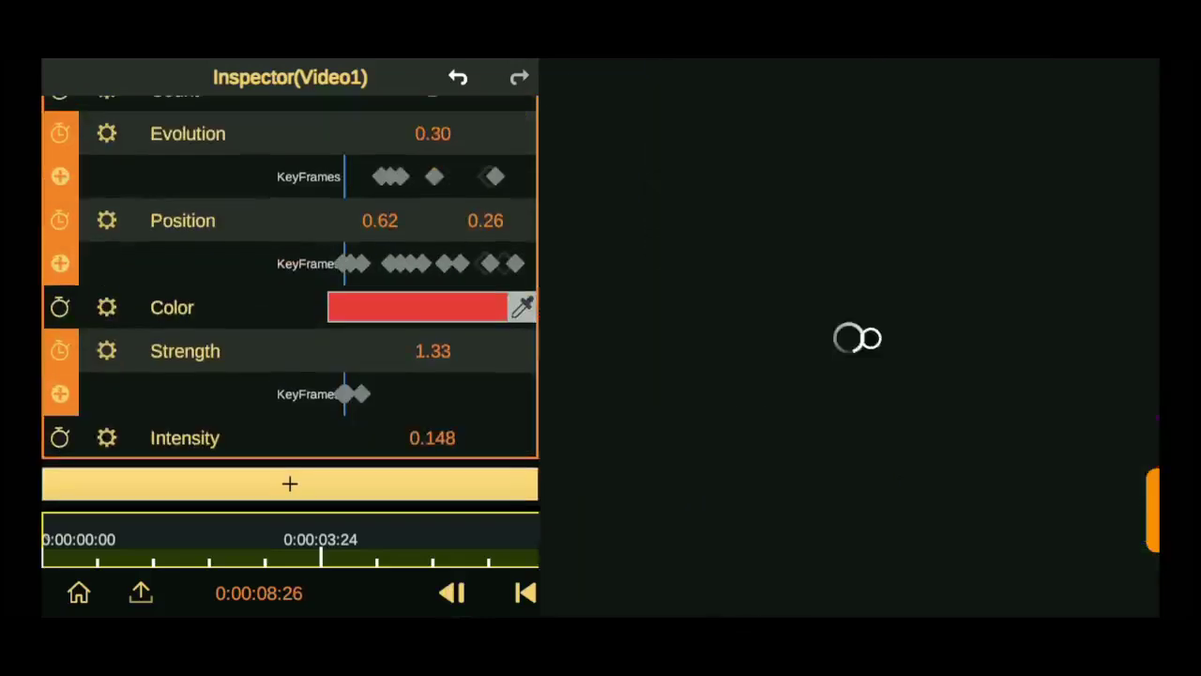
click(970, 303)
drag(777, 437, 1107, 437)
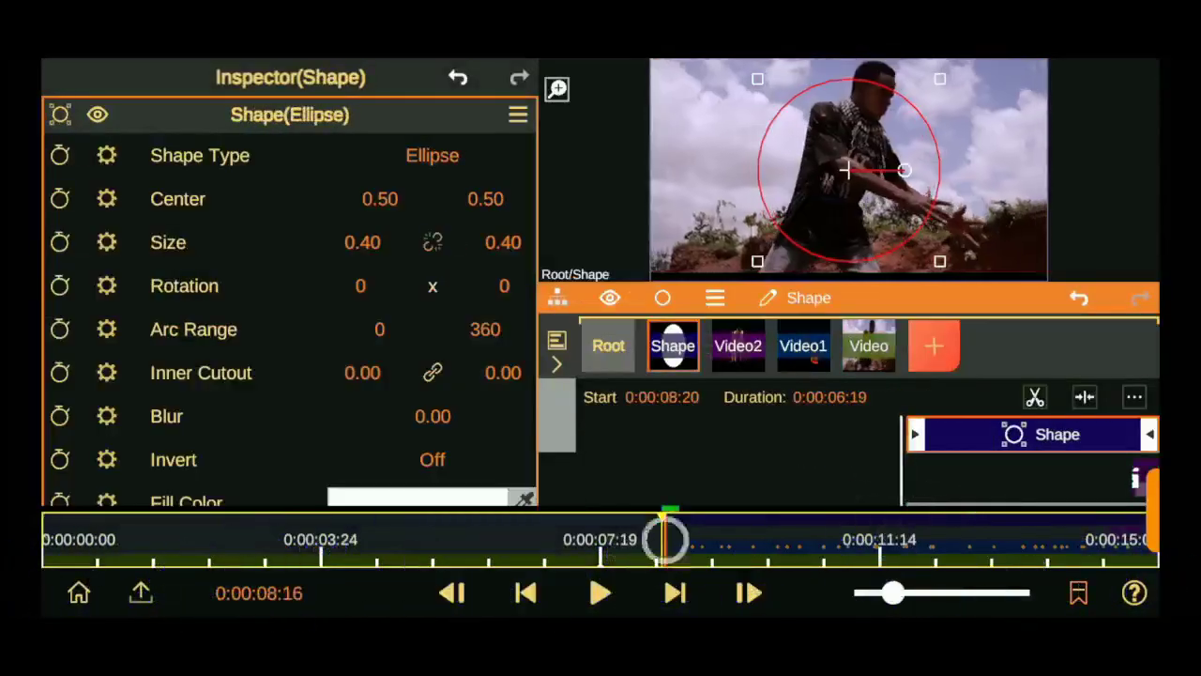
drag(665, 536, 685, 536)
scroll(281, 328, down, 2)
Give the ellipse a red fill and set its blend mode to Multiply
click(525, 432)
click(401, 545)
click(134, 196)
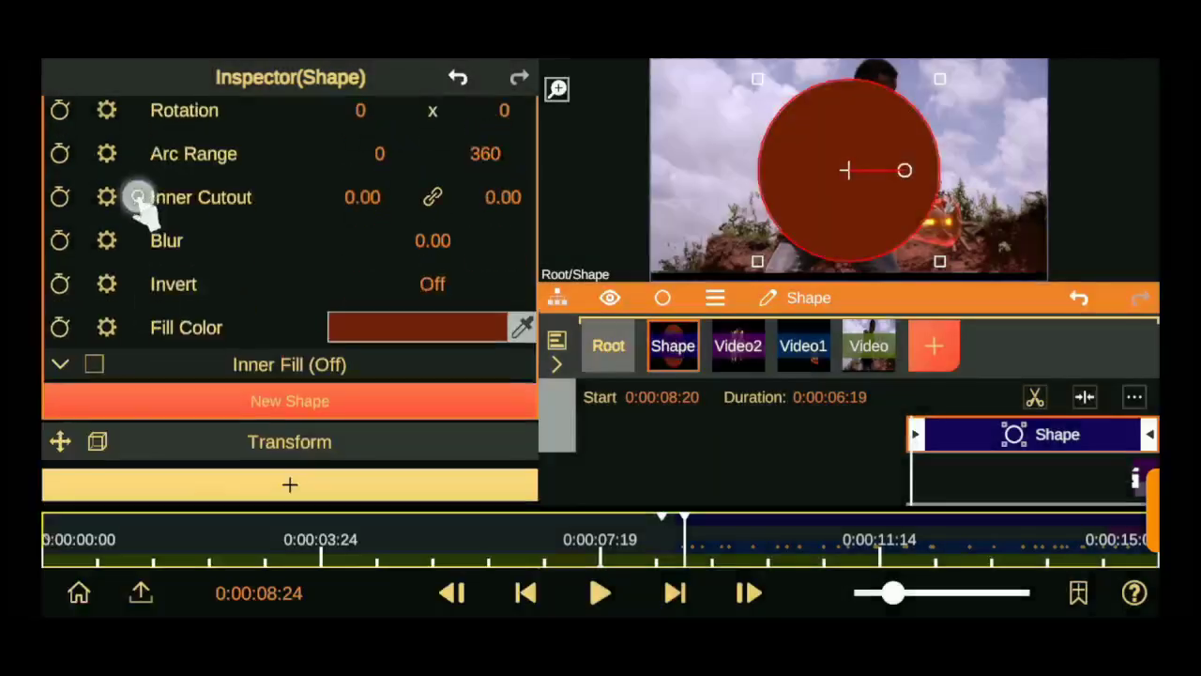
click(290, 485)
click(375, 131)
click(416, 263)
Move the ellipse toward the fireball and lighten its fill to pale salmon
click(289, 155)
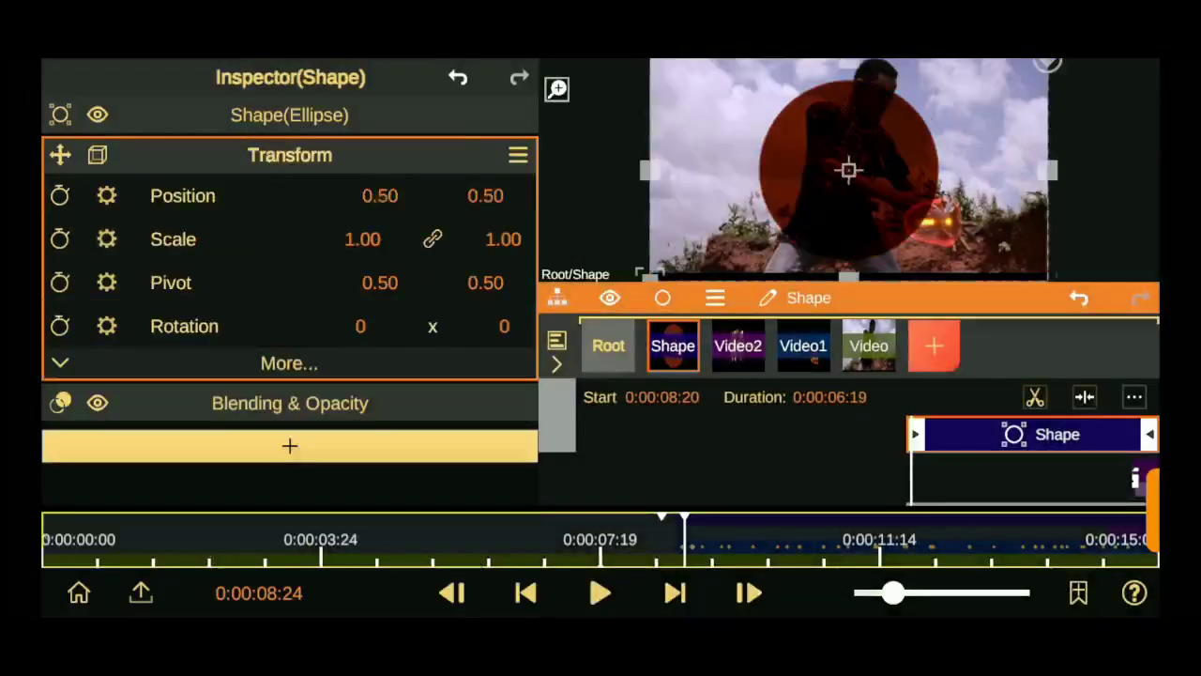
drag(485, 196, 504, 303)
drag(385, 196, 422, 196)
click(289, 114)
click(395, 269)
click(178, 397)
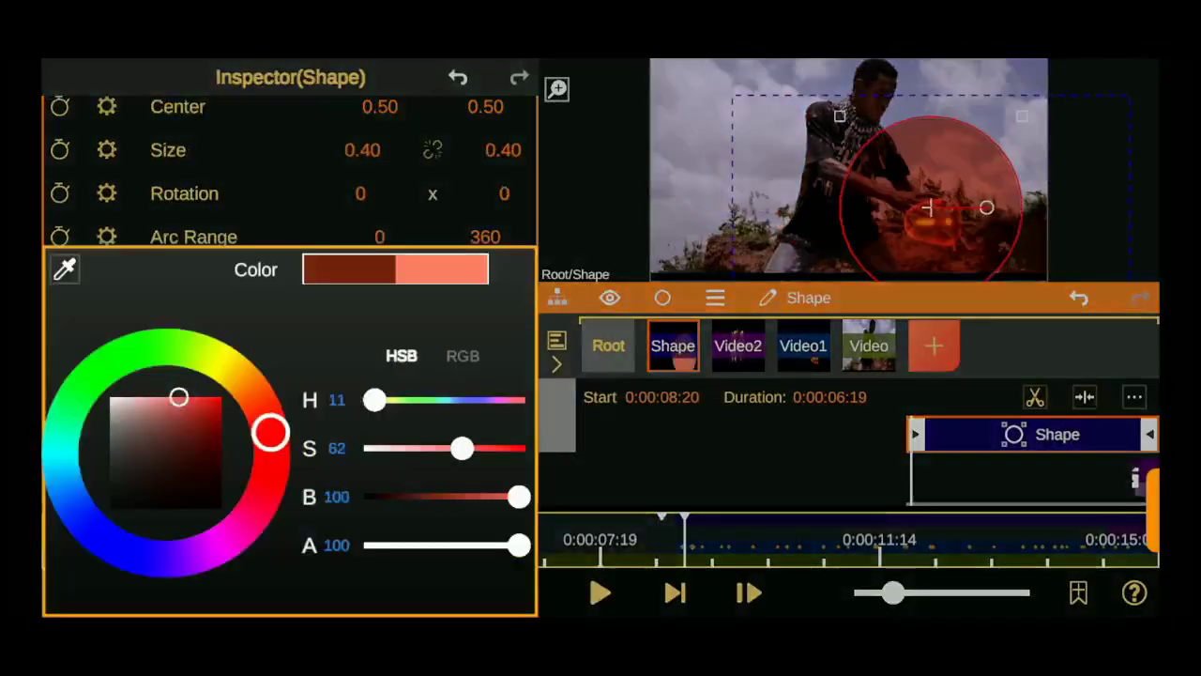
click(153, 173)
click(289, 114)
Fade the ellipse to about 0.83 opacity and soften its edge with Blur 0.44
click(289, 195)
mouse_move(433, 279)
mouse_down()
mouse_move(421, 408)
mouse_move(433, 488)
mouse_up()
click(289, 114)
drag(282, 431, 282, 362)
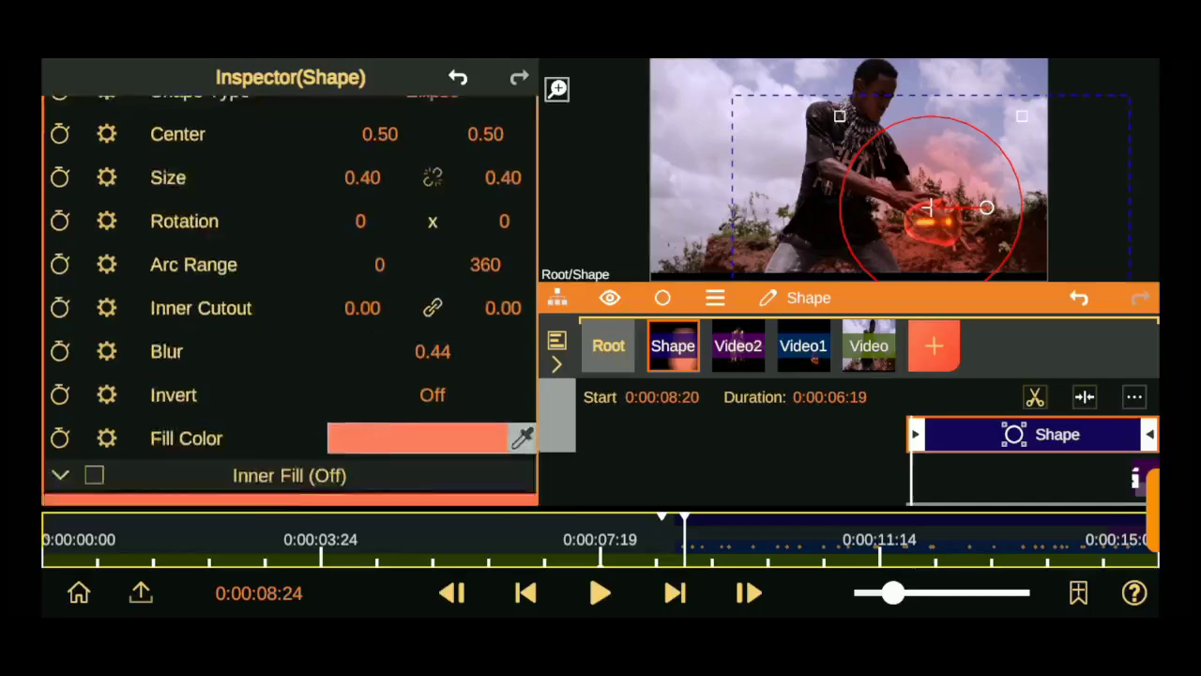
click(432, 437)
click(394, 270)
drag(281, 187, 281, 394)
click(289, 114)
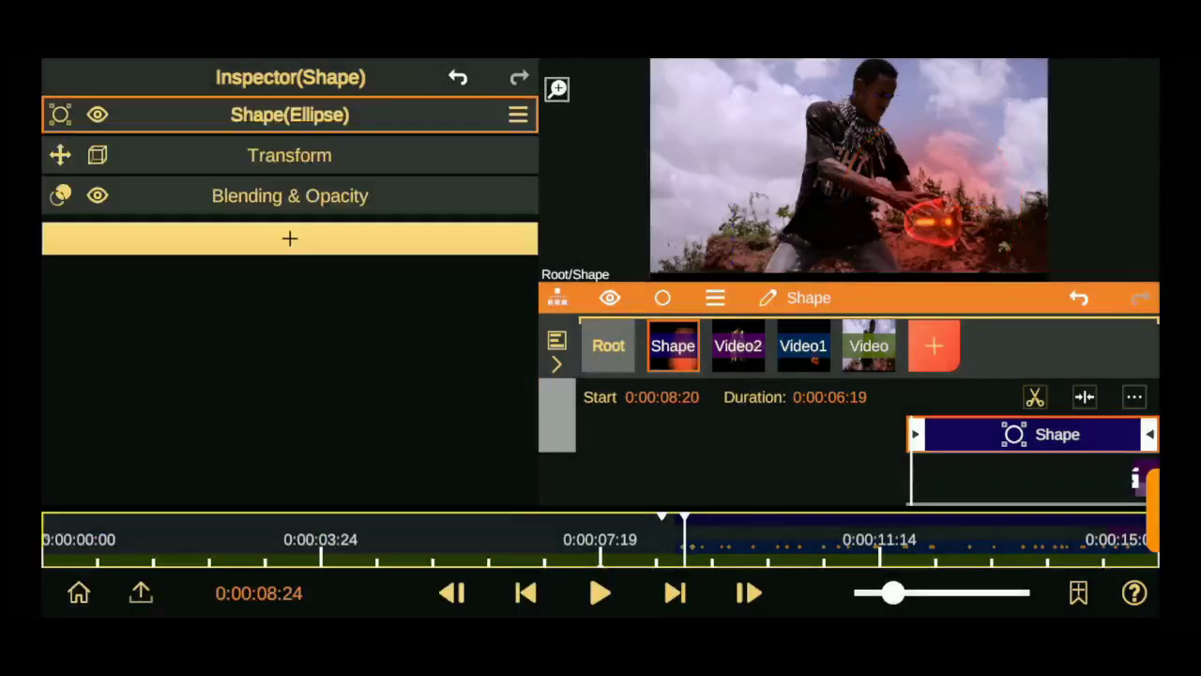
At 0:00:08:22, shrink the ellipse to about half size and place it on the fireball
click(289, 155)
mouse_move(362, 240)
mouse_down()
mouse_move(368, 305)
mouse_move(389, 322)
mouse_up()
click(743, 582)
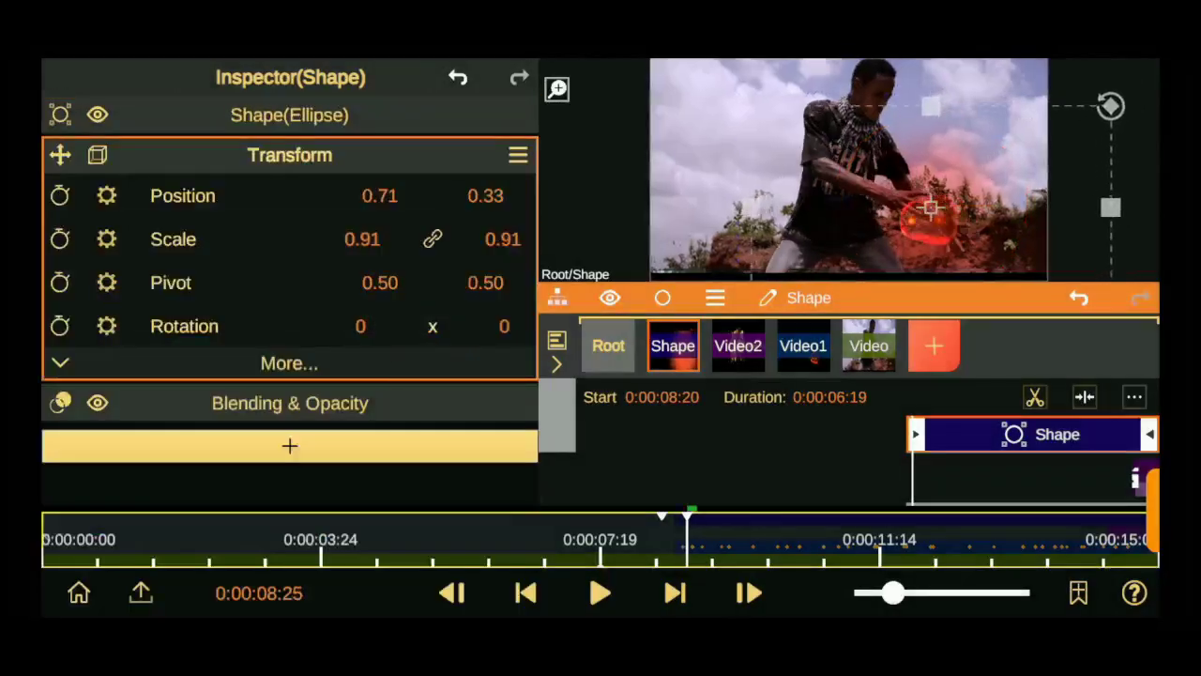
click(451, 593)
drag(362, 239, 429, 482)
drag(485, 195, 504, 314)
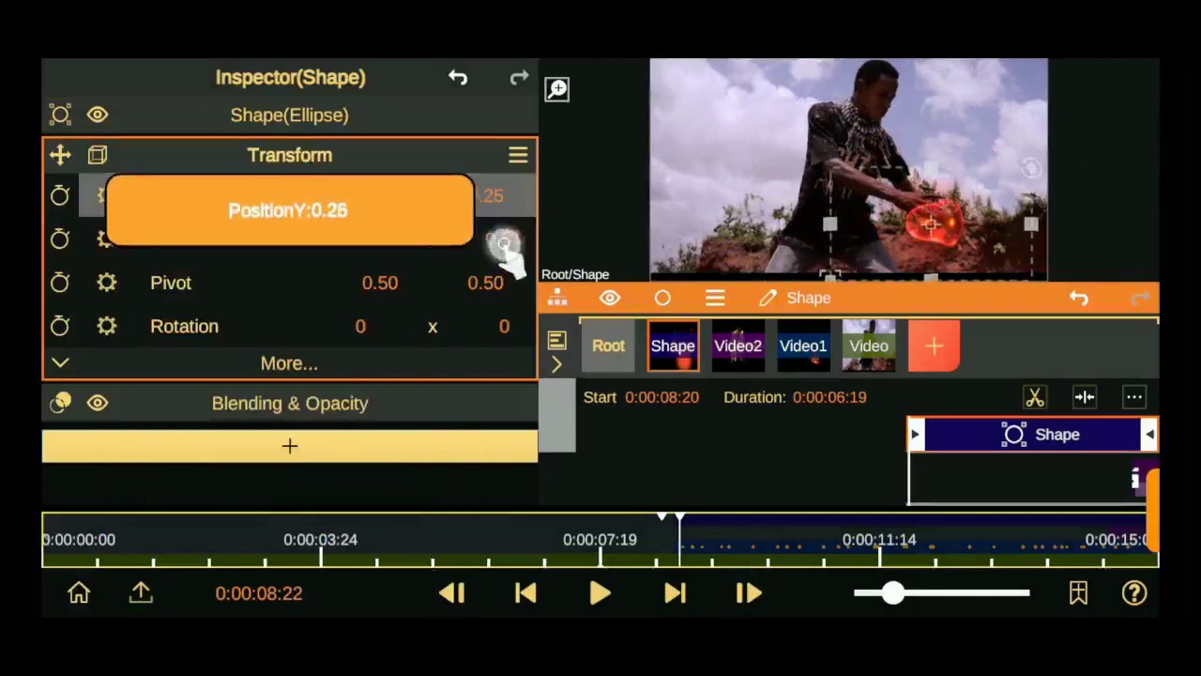
Check the ellipse's blending settings and add a Glow effect to it
click(236, 115)
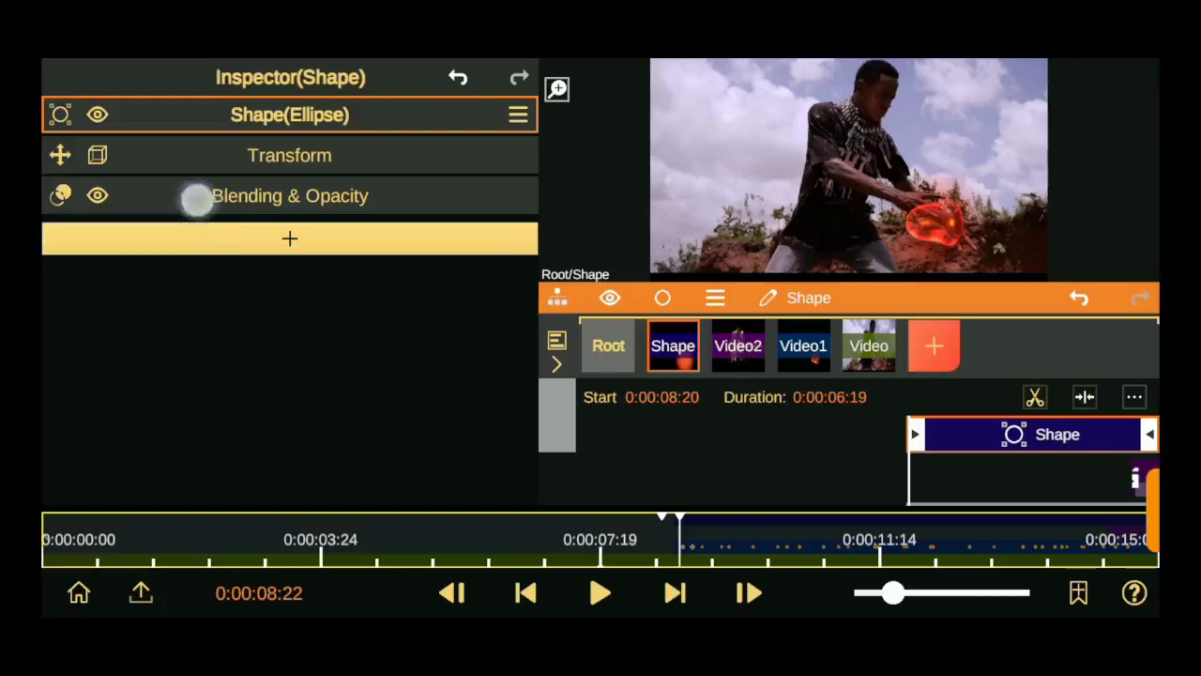
click(197, 196)
click(253, 340)
click(94, 214)
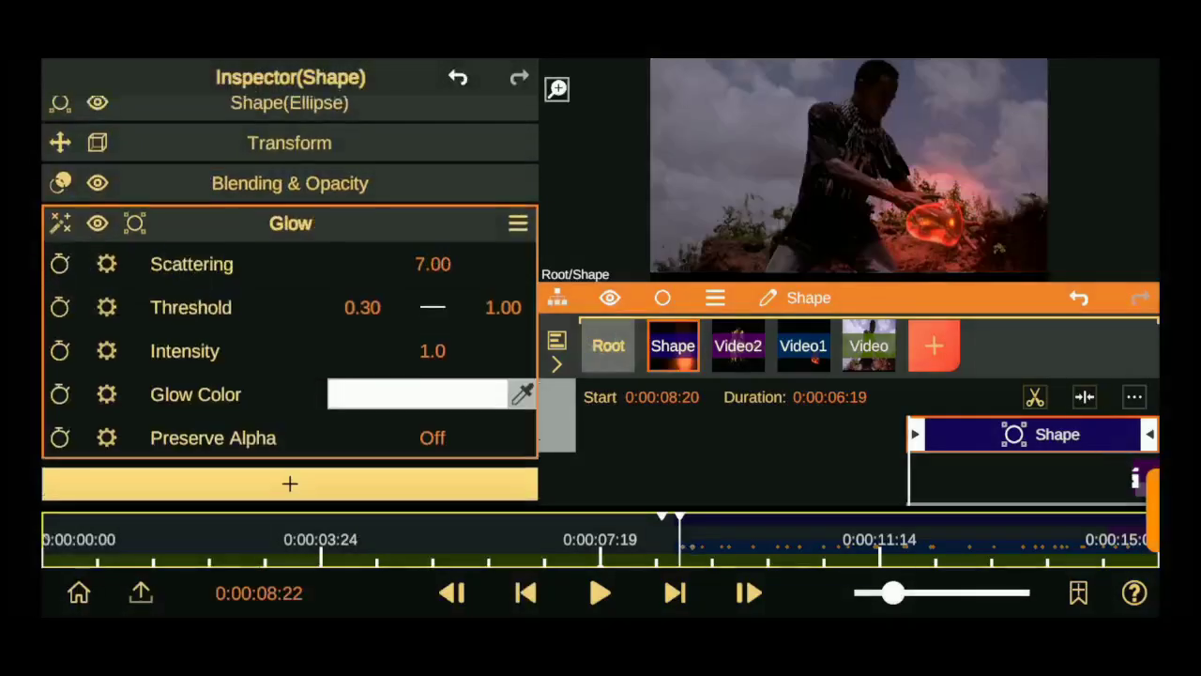
Set the ellipse Glow threshold to 0.16–0.86 and intensity to 0.1, with Preserve Alpha on
drag(433, 350, 442, 367)
drag(362, 307, 388, 335)
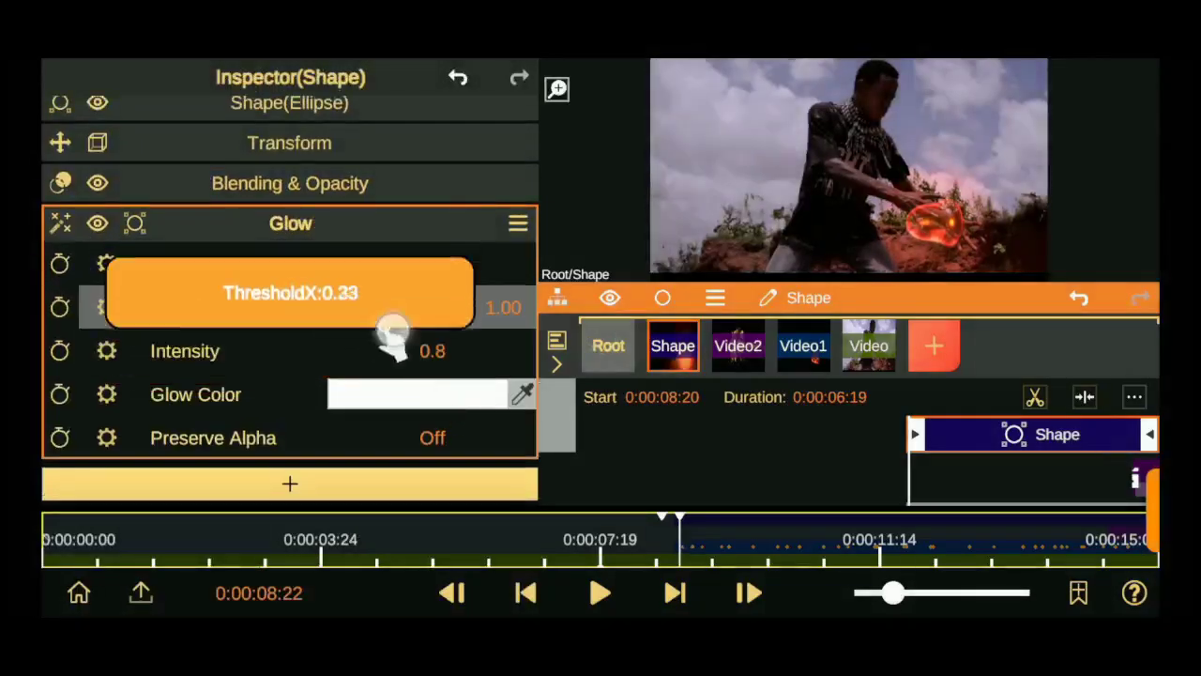
drag(503, 307, 499, 364)
drag(503, 307, 498, 338)
drag(362, 307, 347, 319)
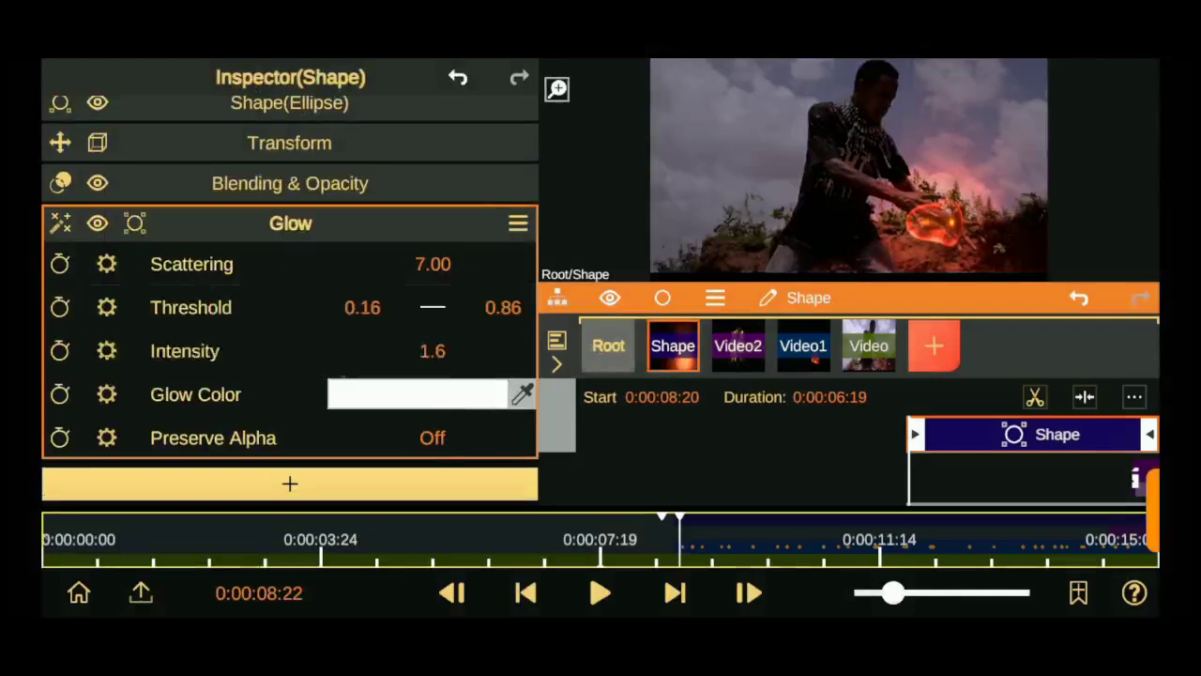
drag(433, 350, 429, 437)
click(98, 223)
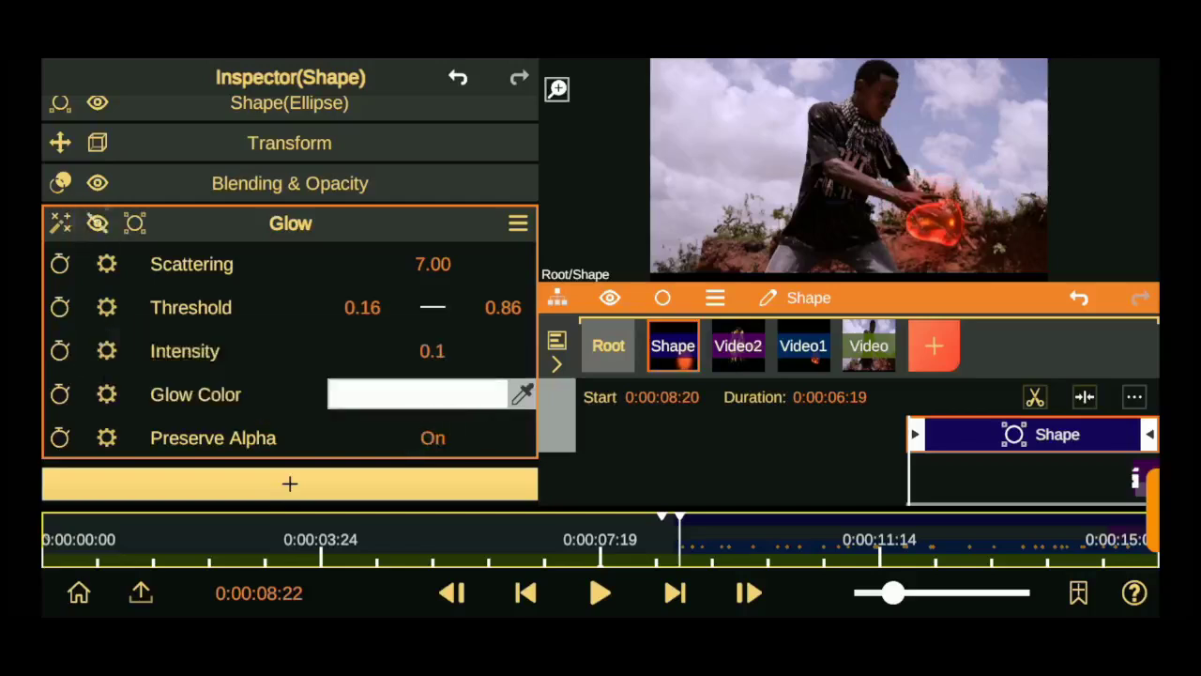
click(416, 345)
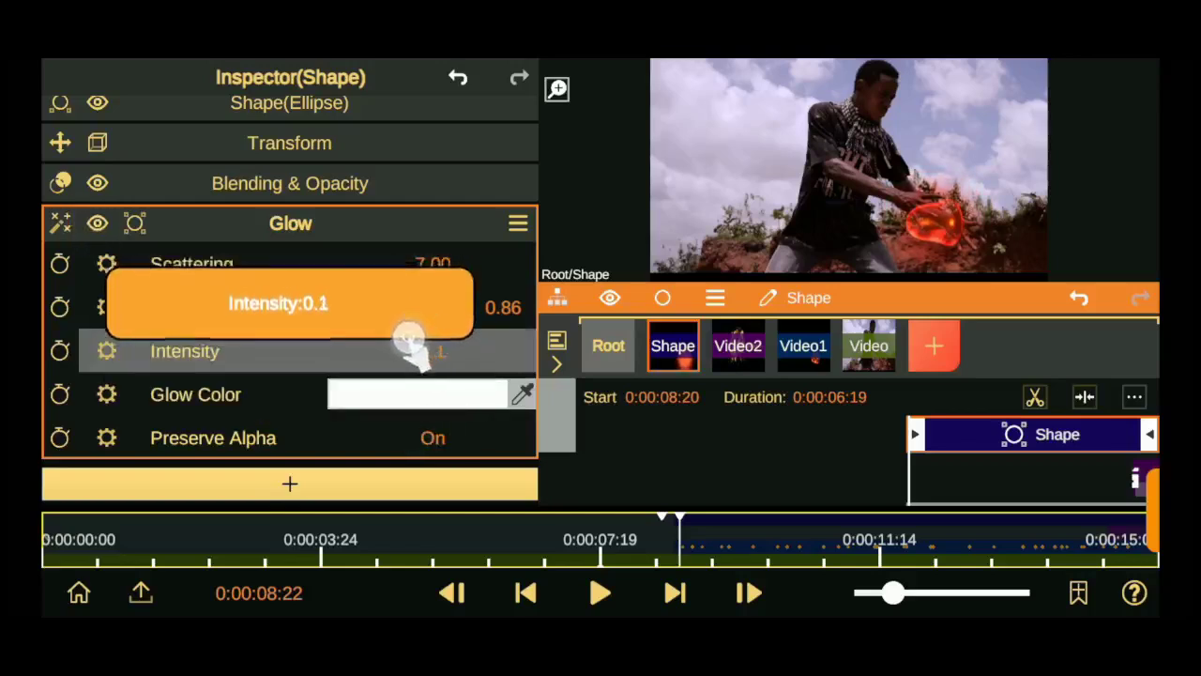
click(97, 224)
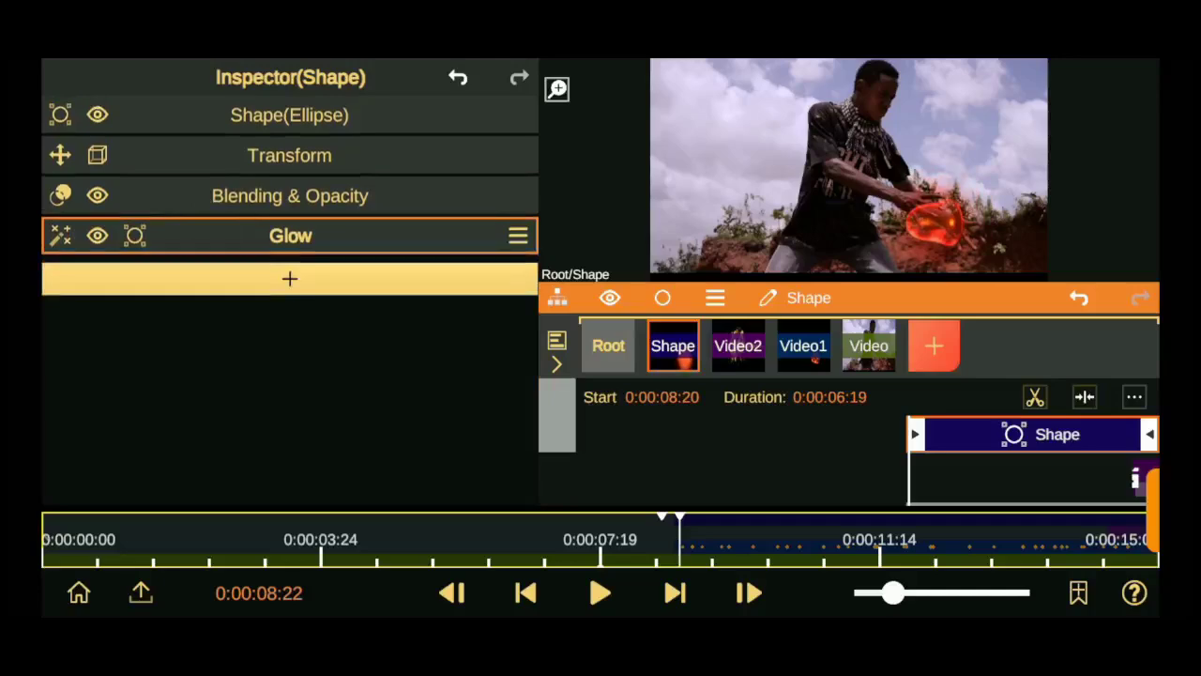
click(193, 158)
Keyframe the ellipse's position and scale, then at 0:00:08:25 move it left to 0.64
click(60, 195)
click(60, 282)
click(751, 586)
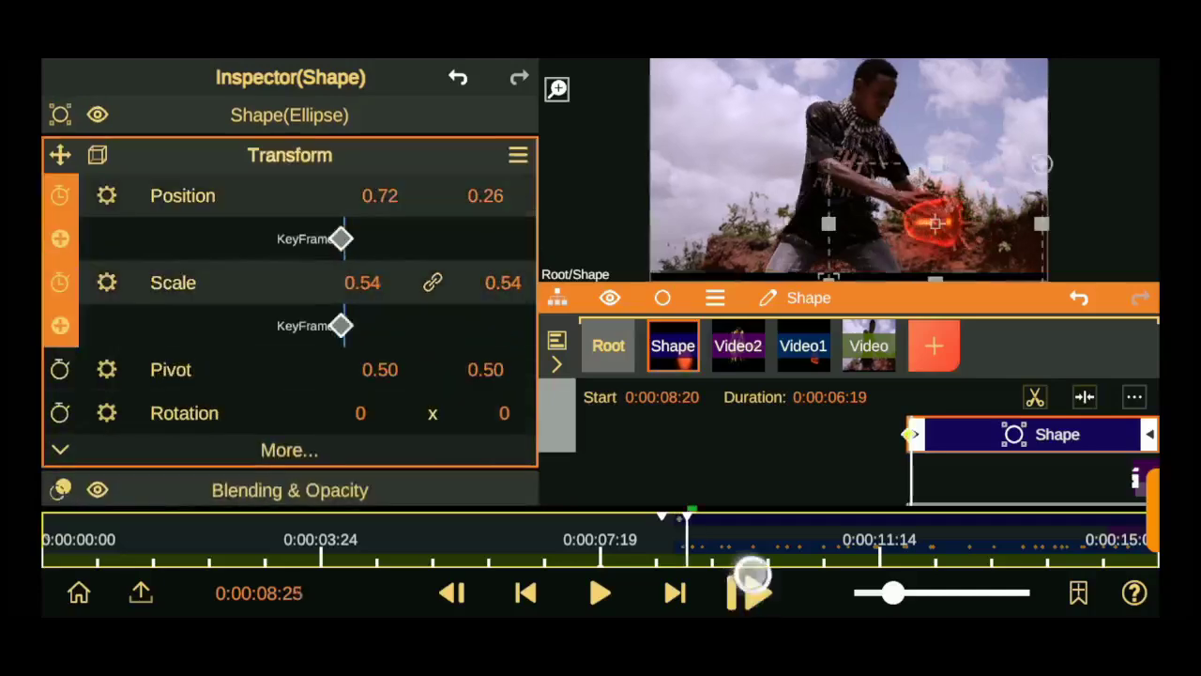
drag(380, 195, 310, 204)
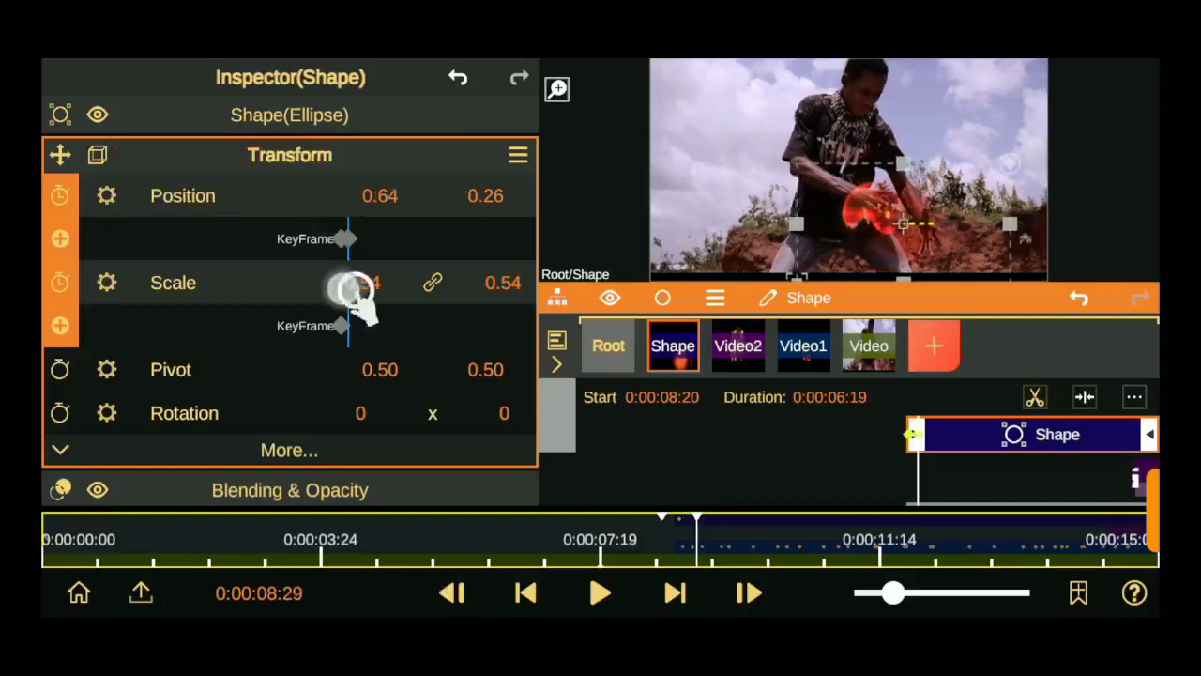
drag(355, 286, 412, 286)
Keyframe the fireball clip at position 0.61/0.29 and width 0.76, then rotate it to about -29 at 0:00:09:04
click(803, 345)
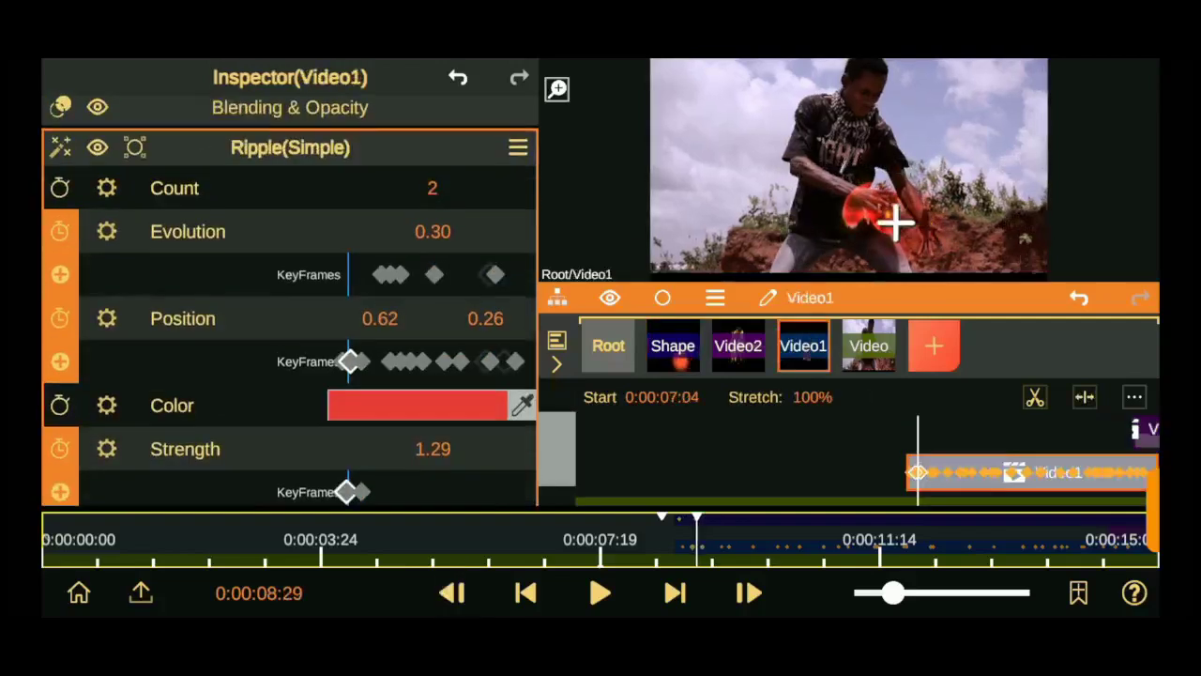
drag(333, 342, 383, 348)
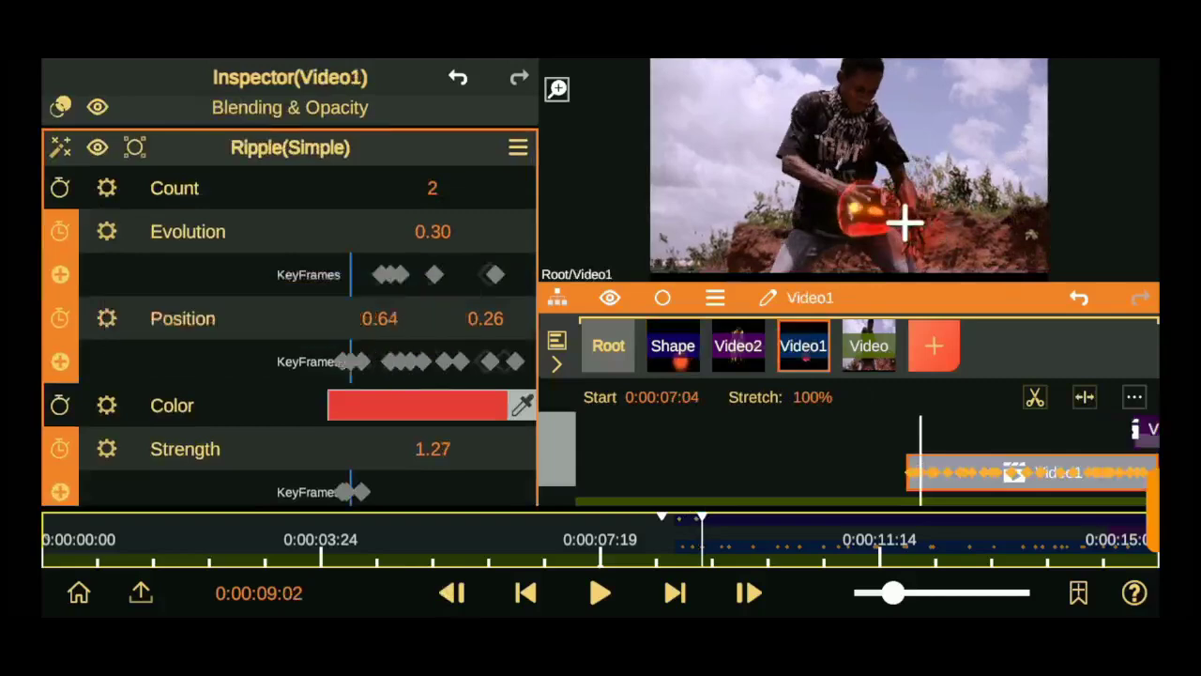
scroll(289, 282, up, 5)
drag(335, 206, 394, 166)
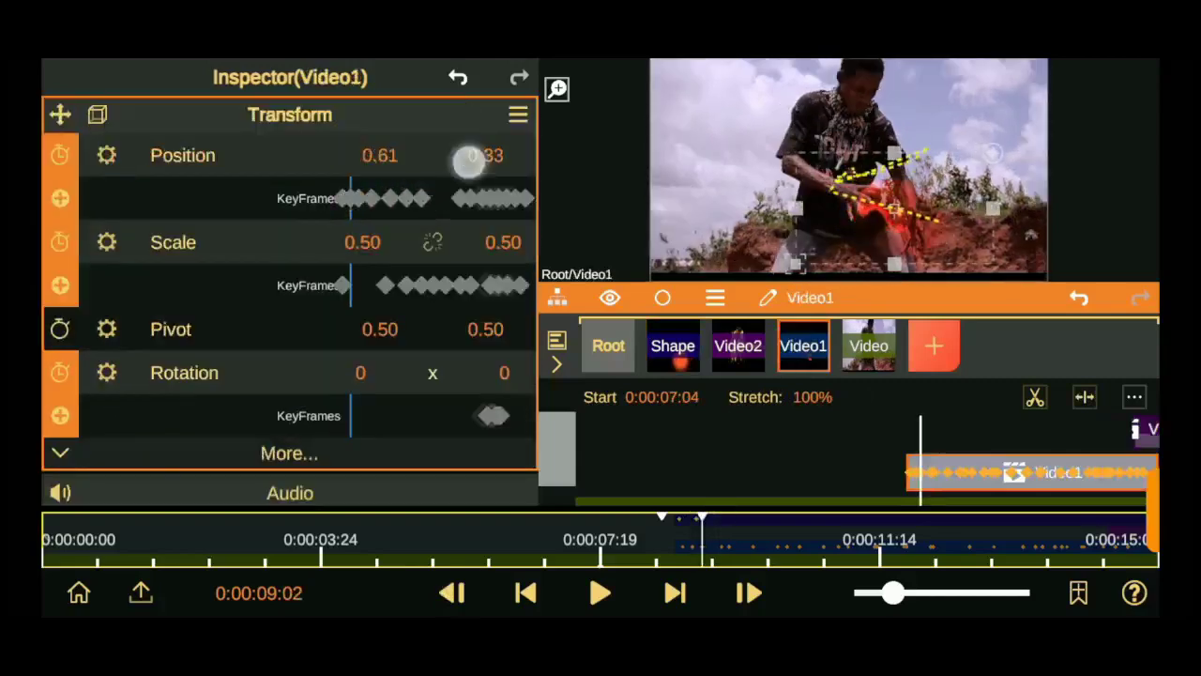
drag(469, 161, 485, 177)
drag(366, 244, 521, 330)
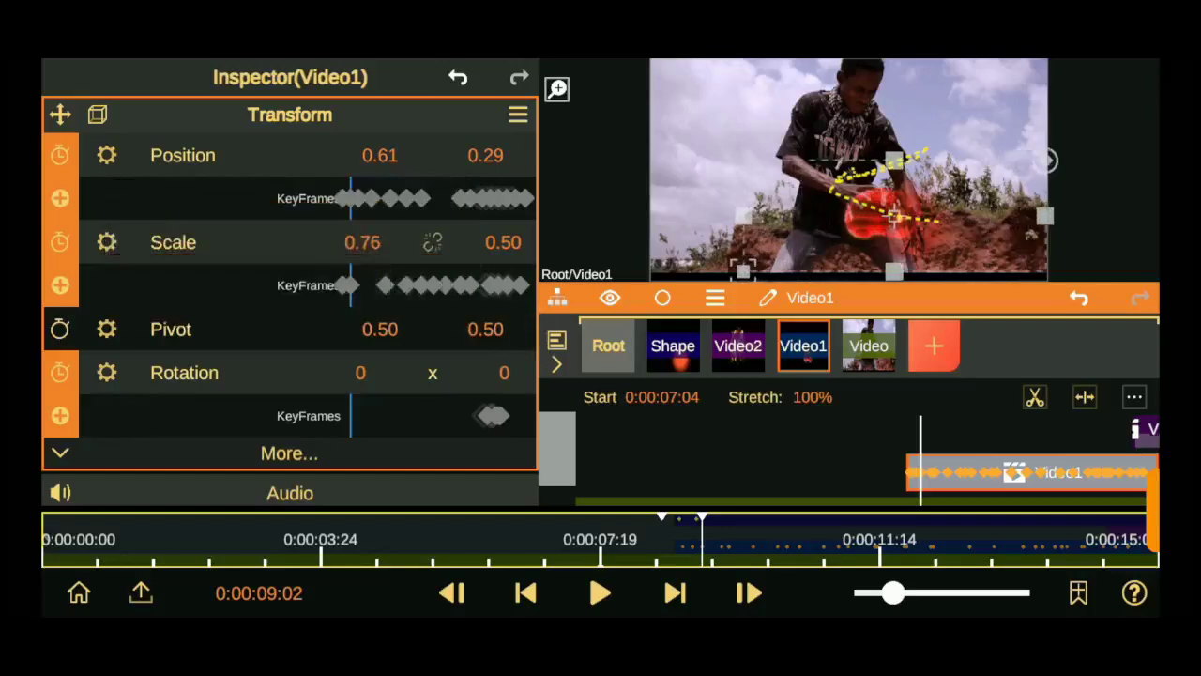
click(61, 415)
click(751, 577)
drag(502, 372, 495, 413)
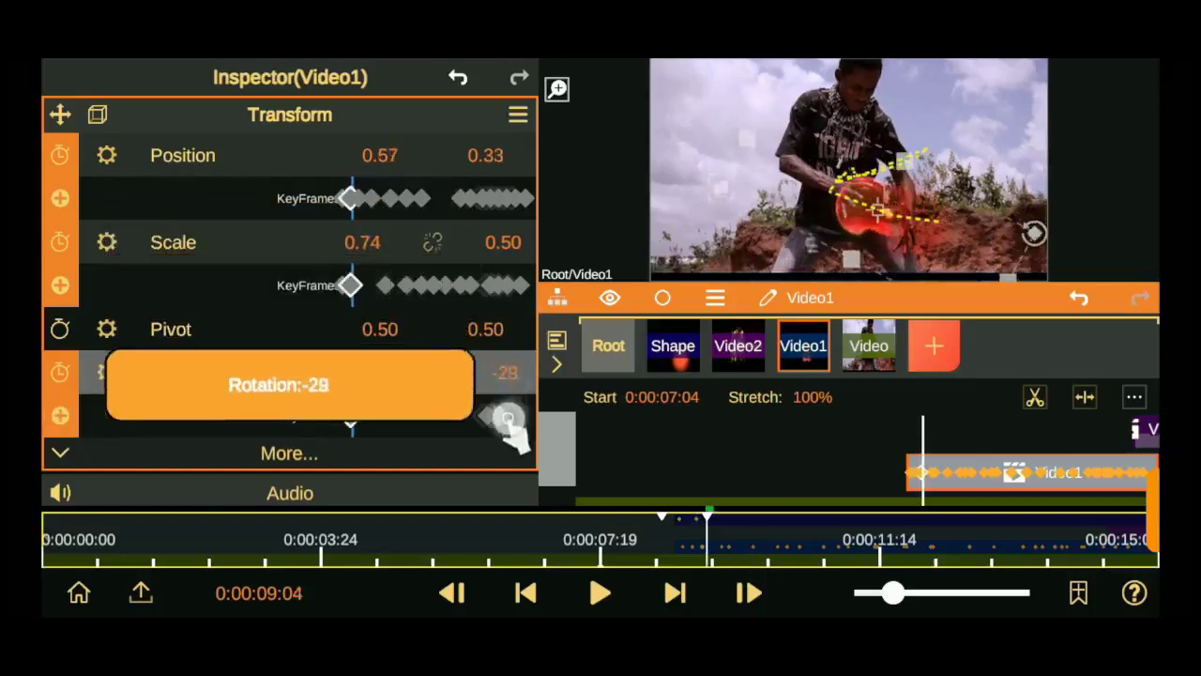
Resize the ellipse to about 0.86 by 0.74 and lower it to vertical position 0.33
click(670, 349)
mouse_move(362, 283)
mouse_down()
mouse_move(373, 315)
mouse_move(450, 314)
mouse_up()
mouse_move(503, 282)
mouse_down()
mouse_move(509, 203)
mouse_move(485, 178)
mouse_up()
mouse_move(380, 196)
mouse_down()
mouse_move(378, 182)
mouse_move(343, 187)
mouse_up()
At 0:00:09:09, fit the ellipse onto the fireball: scale 0.72/1.04, position 0.52
click(748, 577)
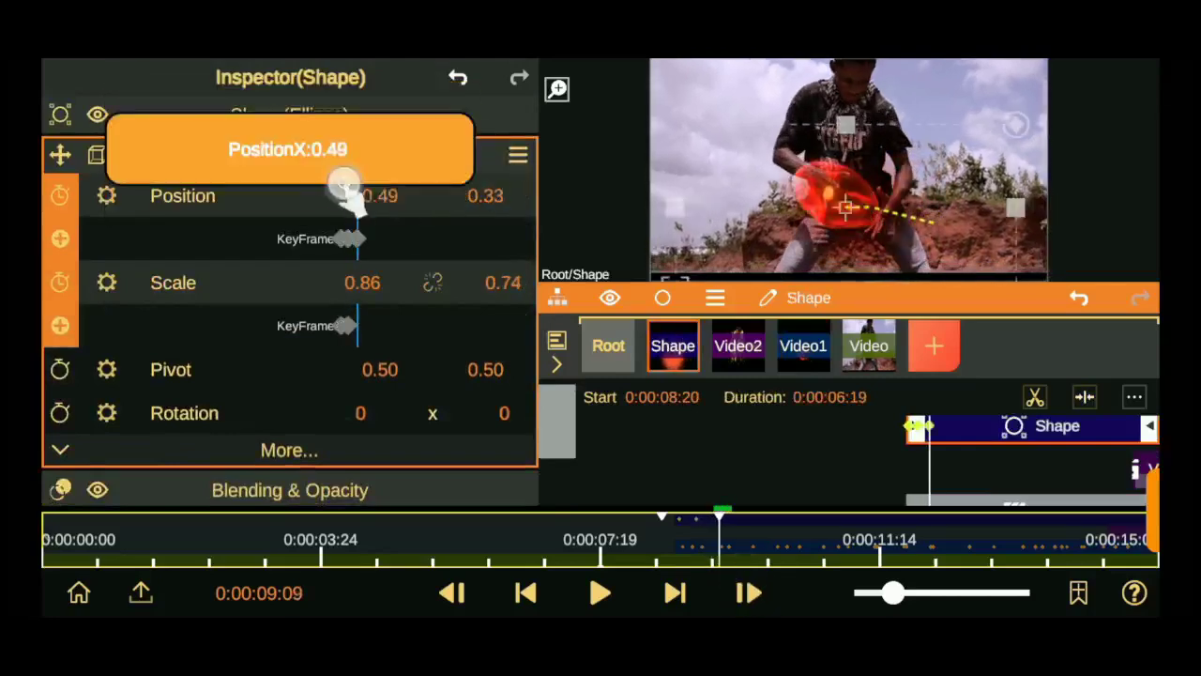
mouse_move(503, 283)
mouse_down()
mouse_move(509, 182)
mouse_move(490, 156)
mouse_up()
drag(380, 195, 364, 199)
drag(362, 282, 347, 282)
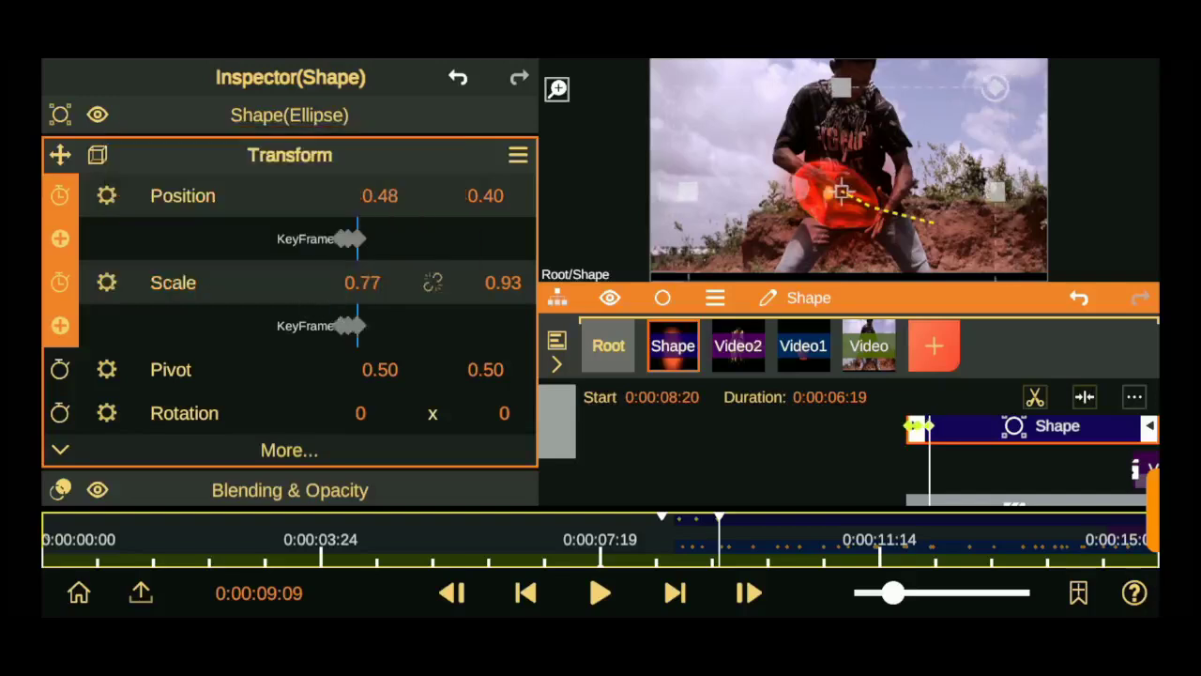
mouse_move(503, 282)
mouse_down()
mouse_move(517, 171)
mouse_move(512, 187)
mouse_up()
drag(362, 283, 332, 290)
mouse_move(380, 195)
mouse_down()
mouse_move(436, 192)
mouse_move(416, 215)
mouse_up()
click(803, 345)
click(672, 345)
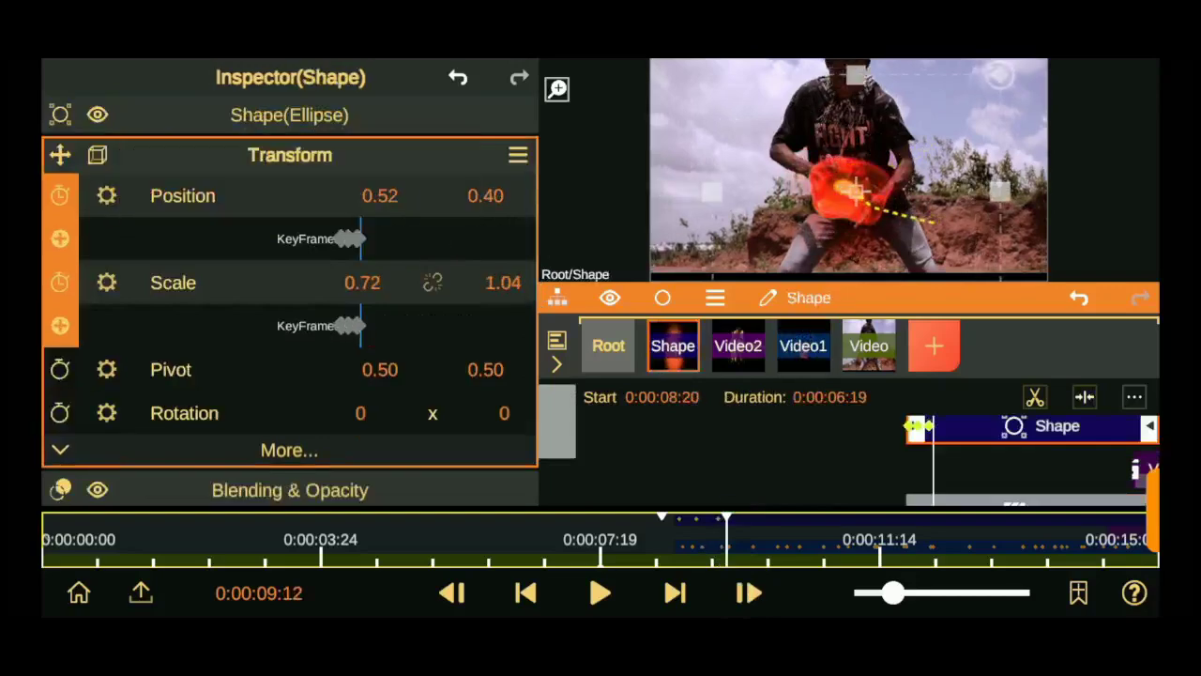
drag(485, 195, 269, 153)
Add Light Rays with centre Y 0.41, then check the Video1 position keyframe
click(113, 195)
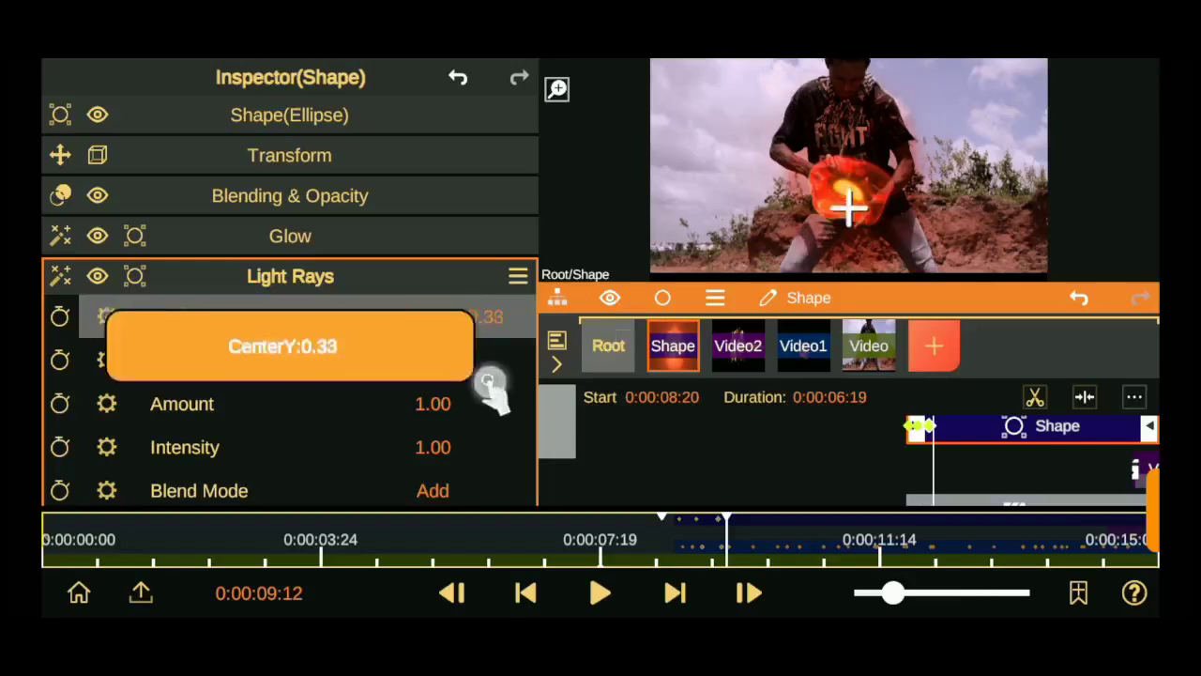
drag(491, 388, 507, 399)
scroll(290, 310, down, 2)
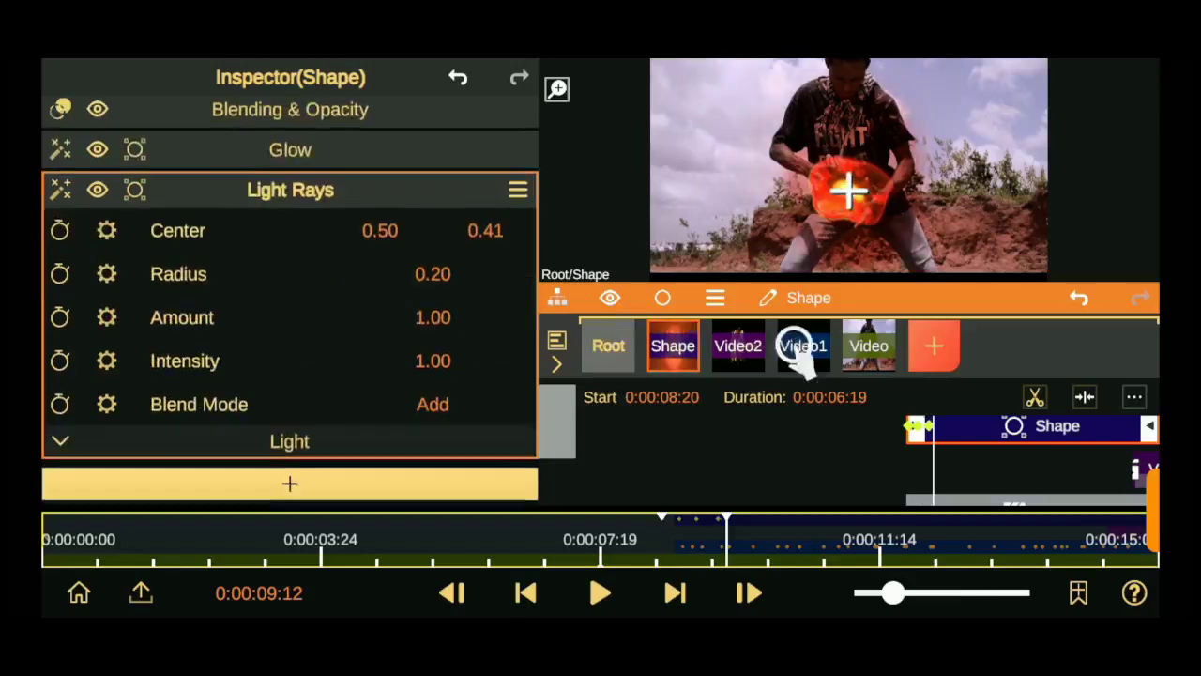
click(795, 345)
click(748, 592)
click(747, 592)
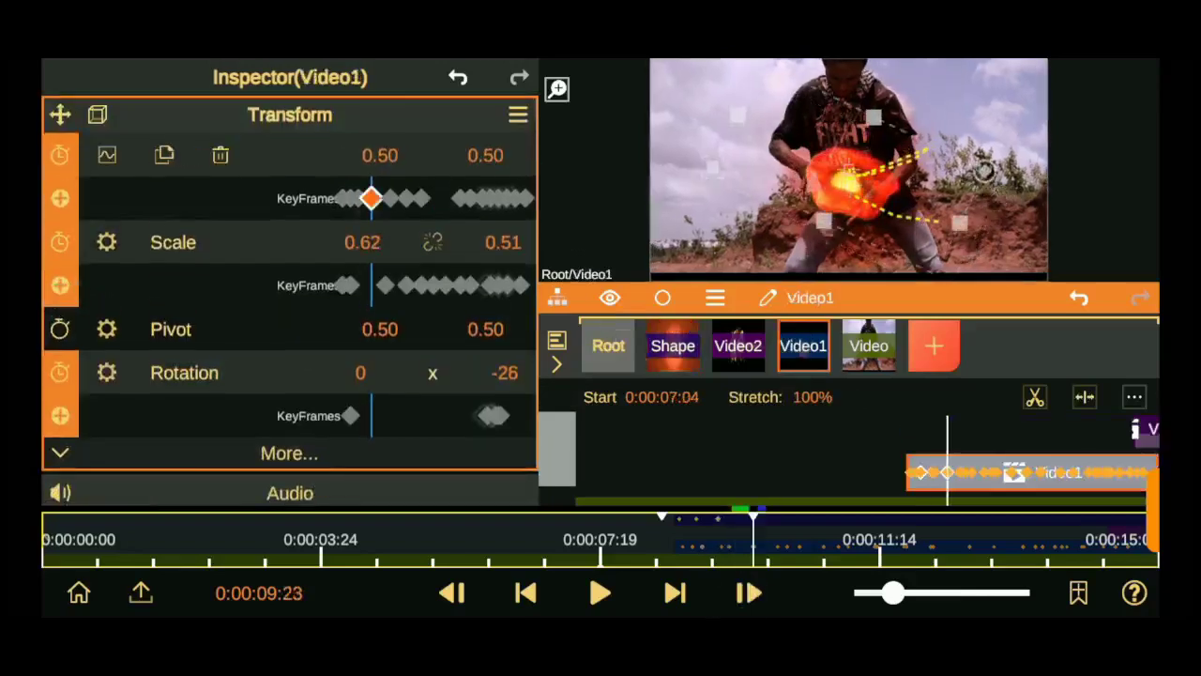
click(372, 198)
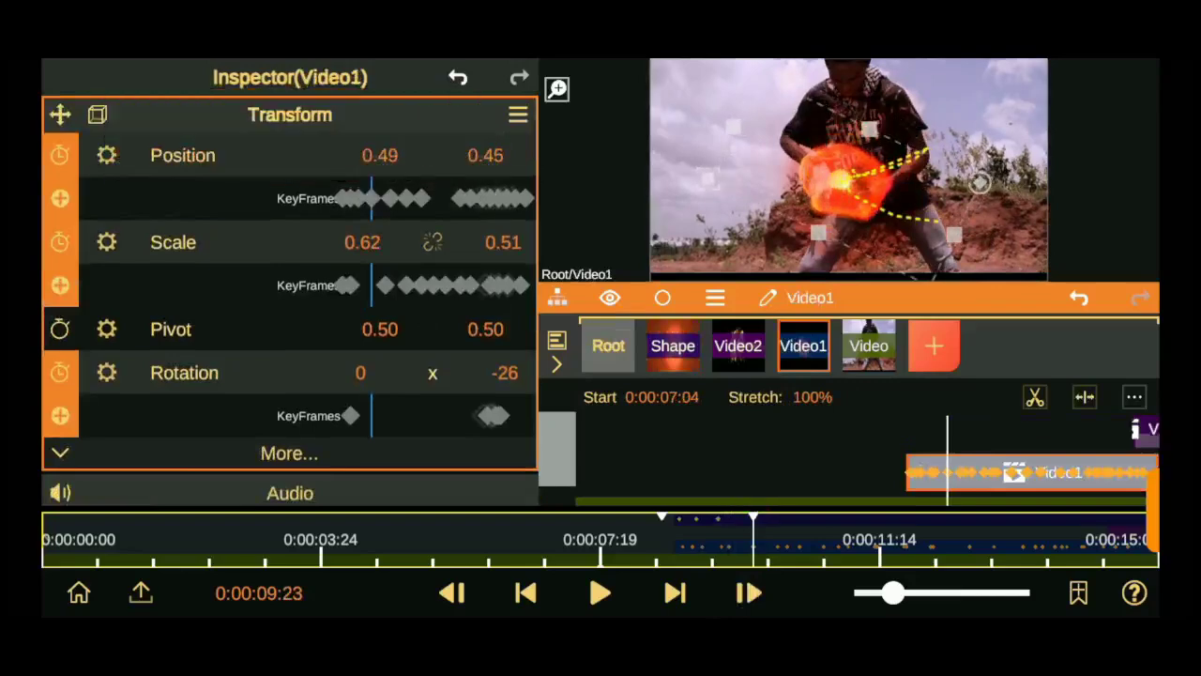
Keyframe the ellipse at position 0.52/0.52 and scale 0.59/1.04 a few frames later
click(673, 345)
click(202, 157)
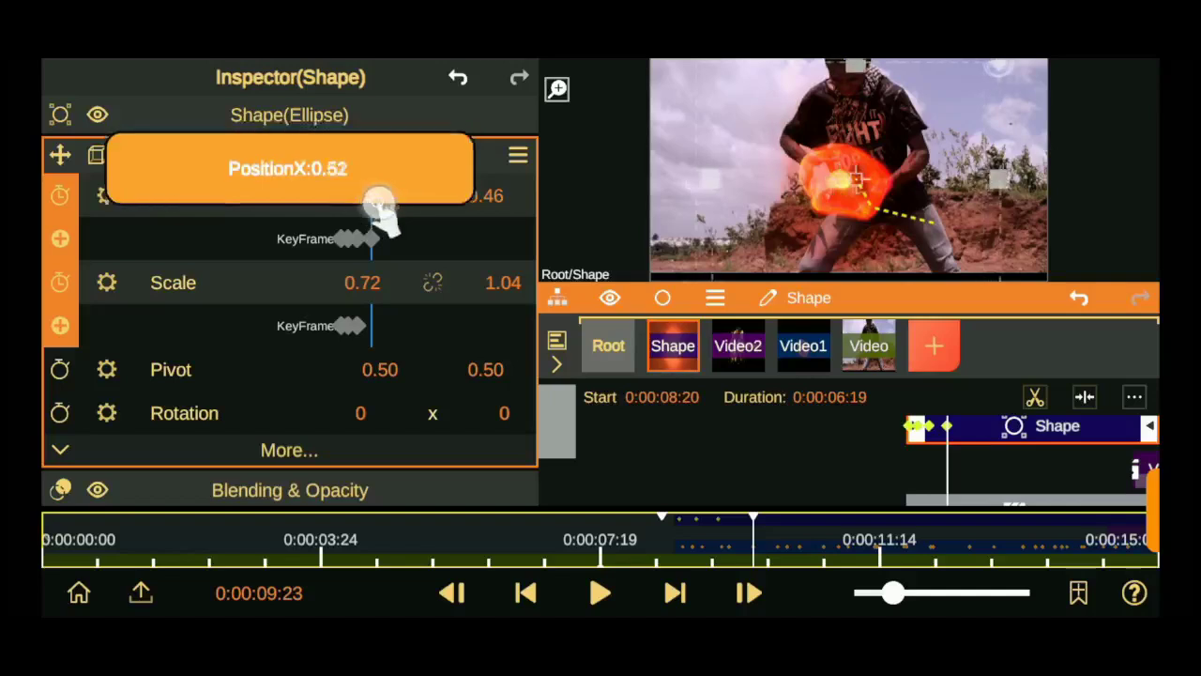
drag(485, 195, 491, 166)
click(747, 592)
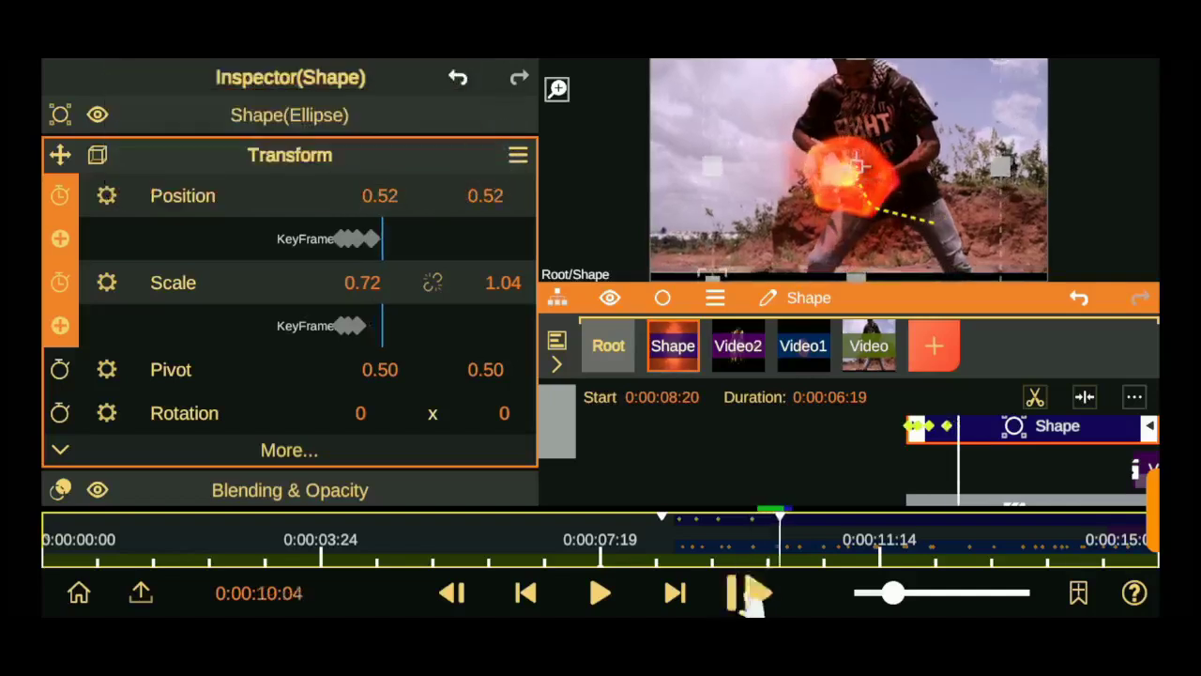
drag(364, 282, 357, 281)
scroll(94, 399, down, 3)
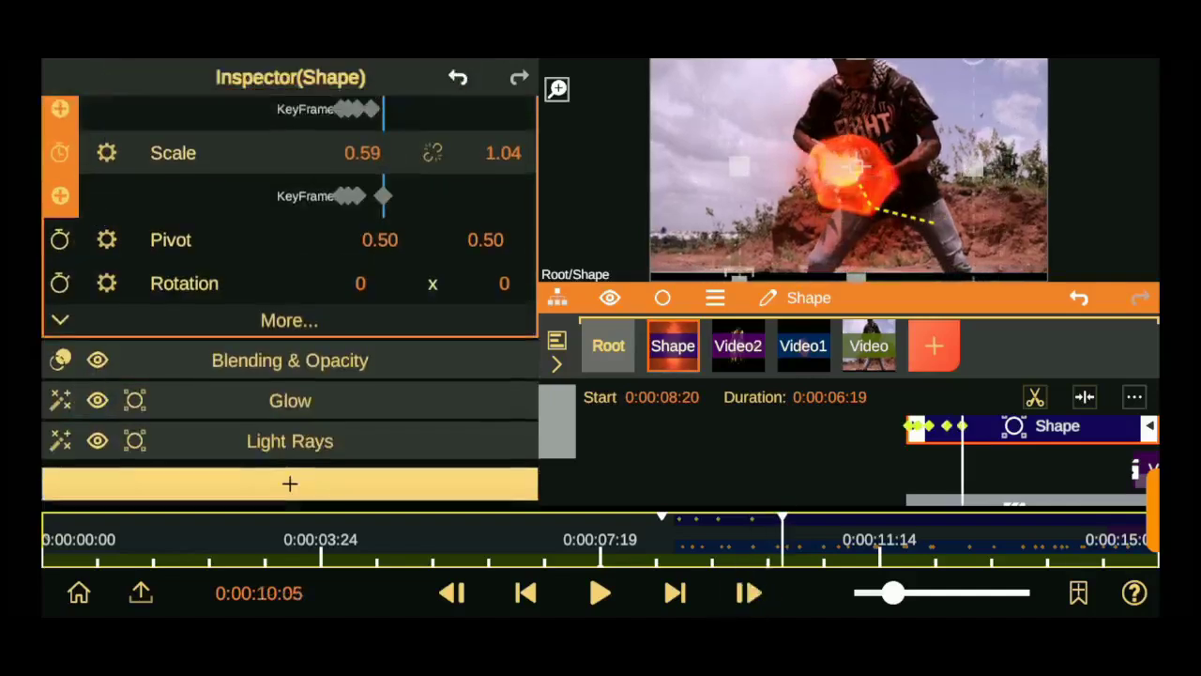
Delete the ellipse's Glow effect and lower its opacity to about 0.76
click(214, 404)
click(193, 260)
drag(433, 279, 451, 327)
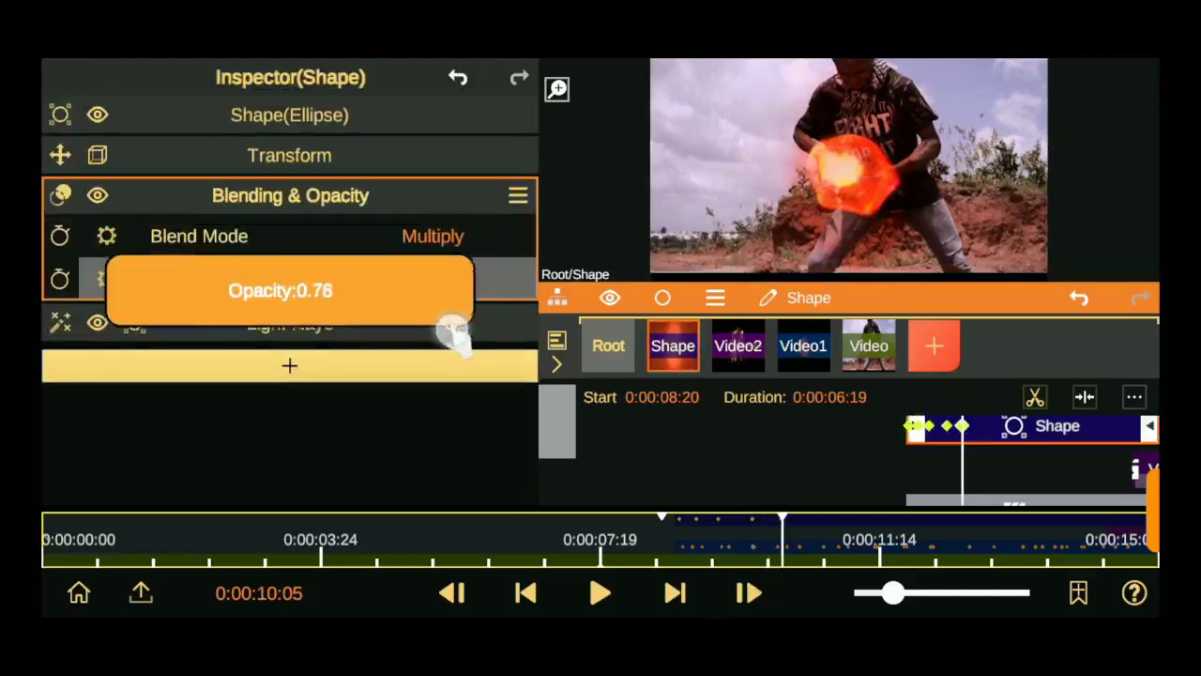
click(290, 155)
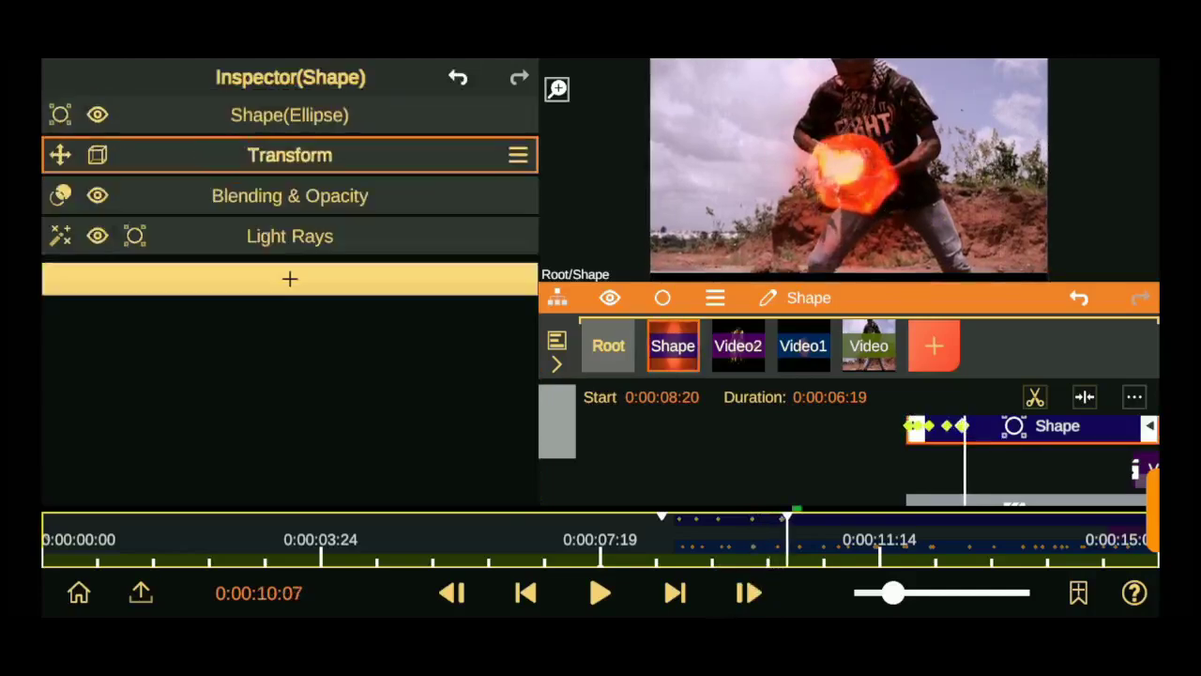
Keyframe the fireball's position and scale so it follows the hands
click(222, 155)
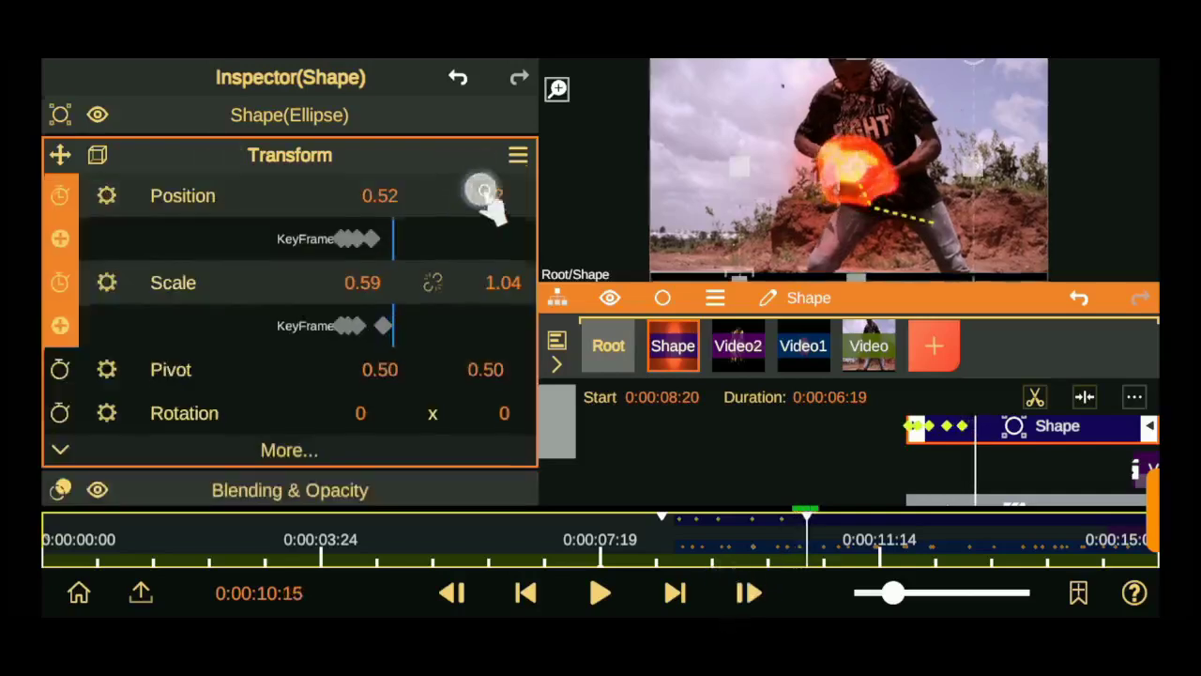
drag(481, 191, 459, 193)
drag(503, 282, 510, 235)
drag(362, 282, 394, 283)
drag(381, 193, 404, 195)
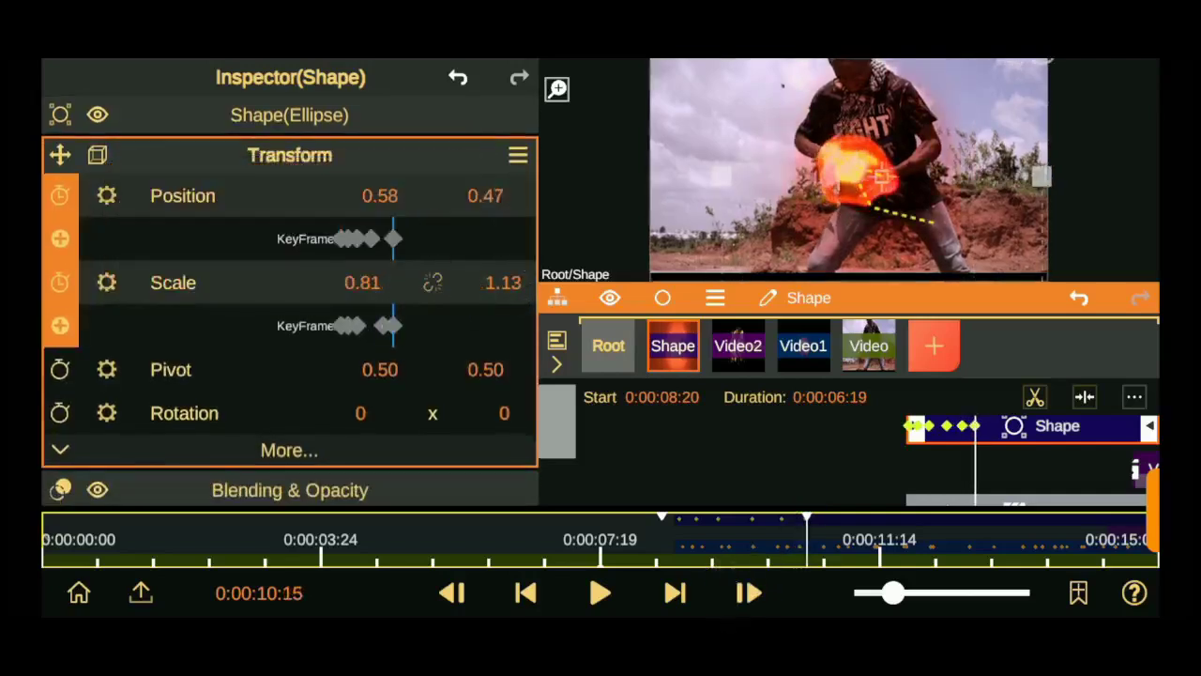
click(804, 346)
click(690, 362)
click(746, 591)
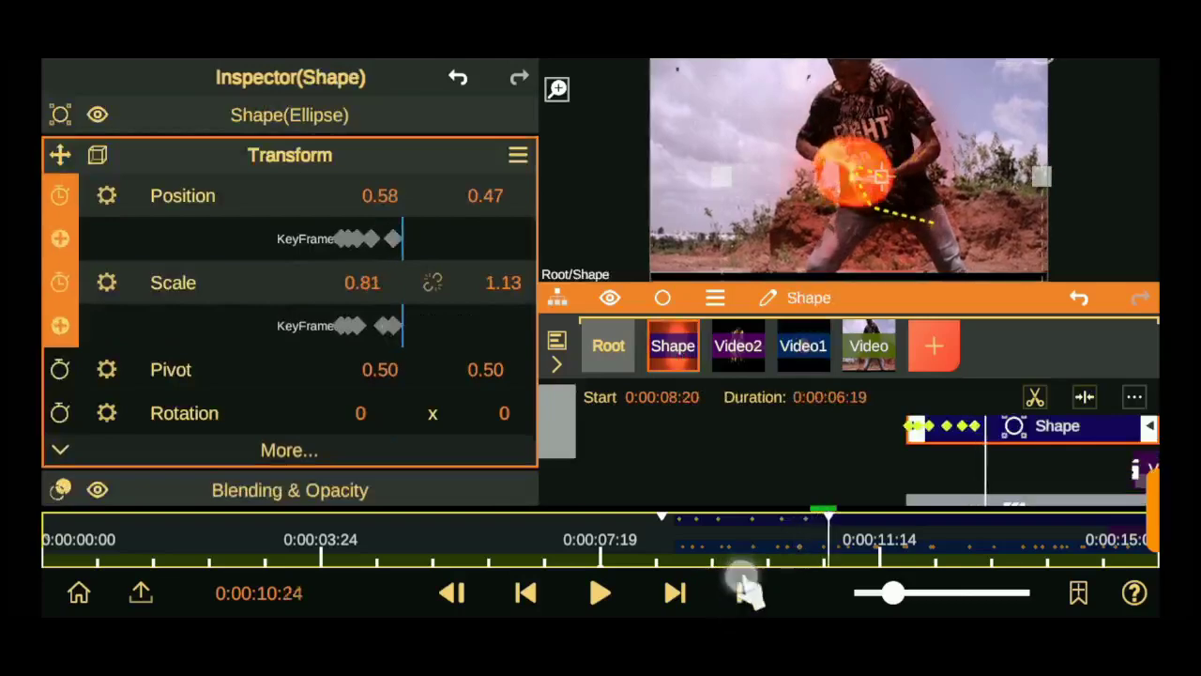
click(746, 592)
Move the fireball to position X 0.60 and raise its edge blur to about 0.51
click(207, 120)
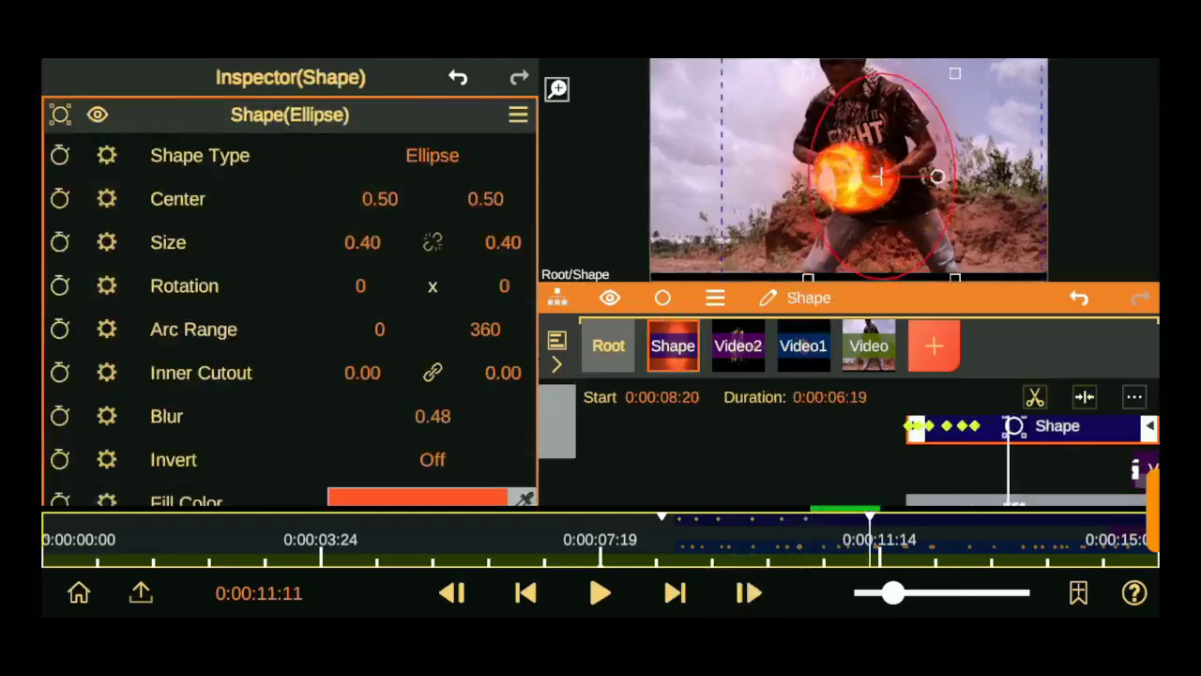
click(289, 115)
click(289, 153)
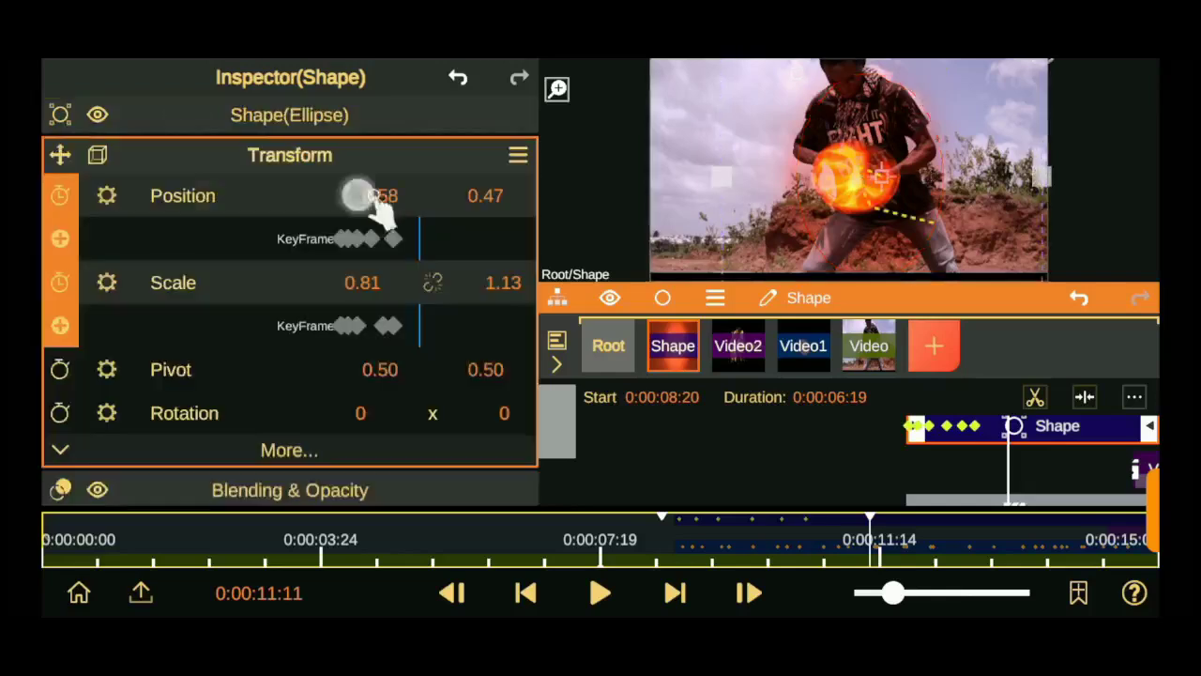
drag(357, 193, 383, 221)
click(289, 114)
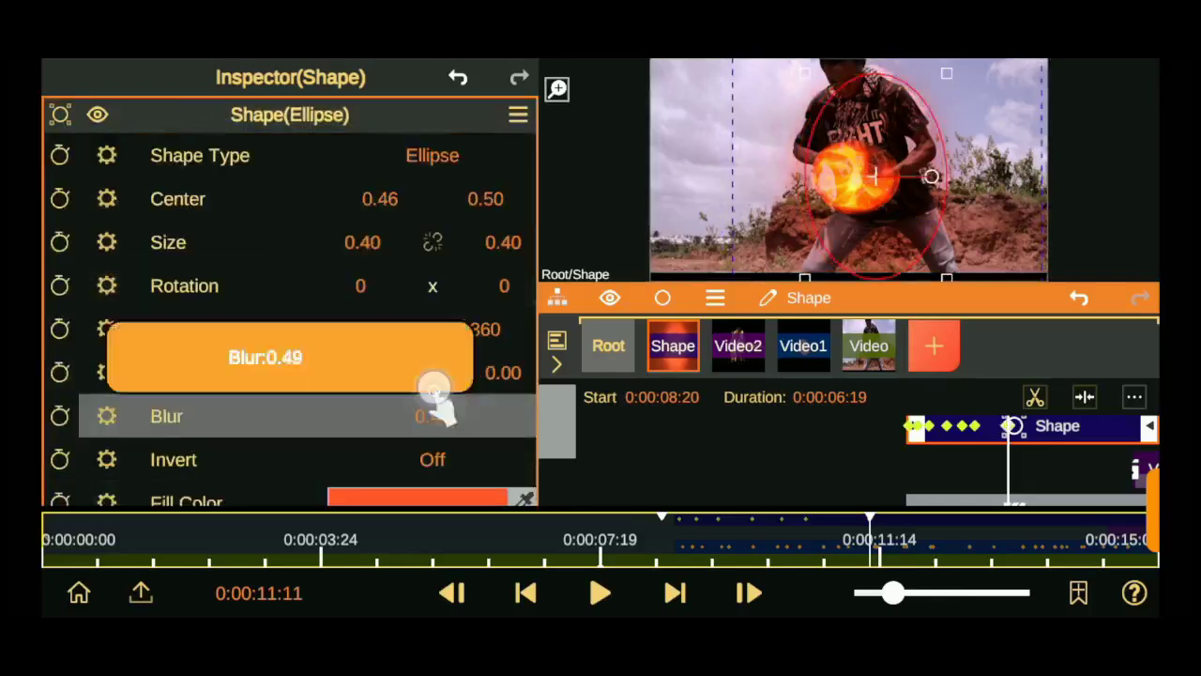
drag(429, 403, 436, 416)
Grow the fireball into a burst at scale 2.36 × 1.81
click(171, 114)
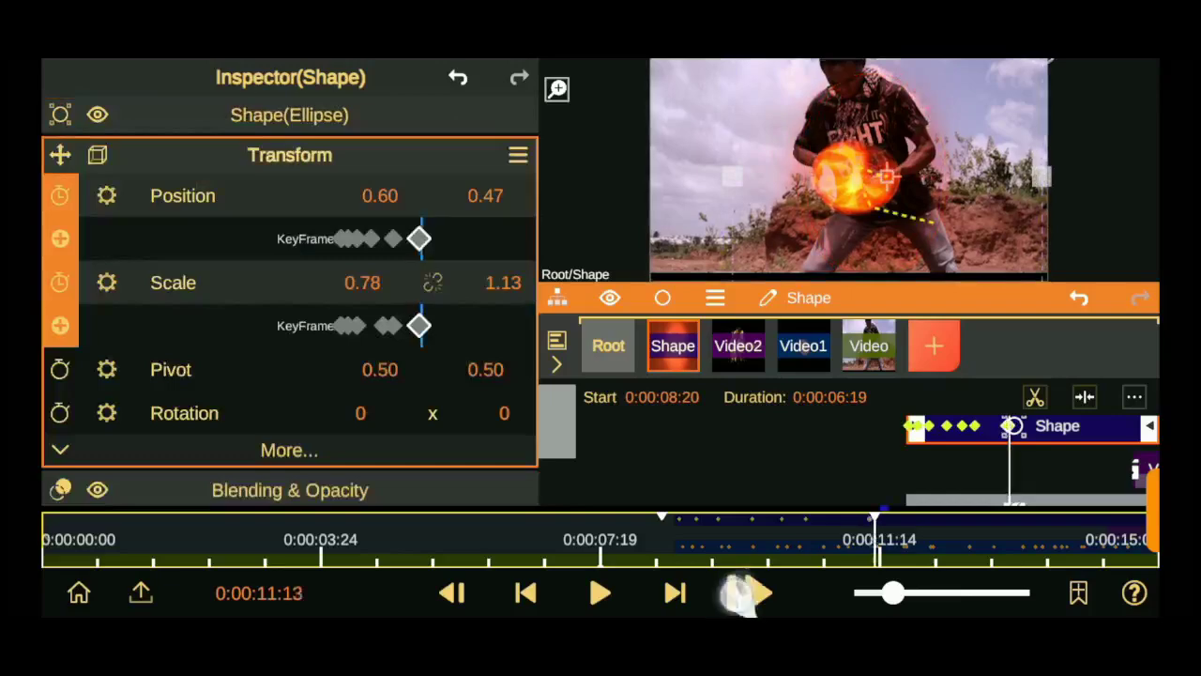
drag(363, 283, 460, 302)
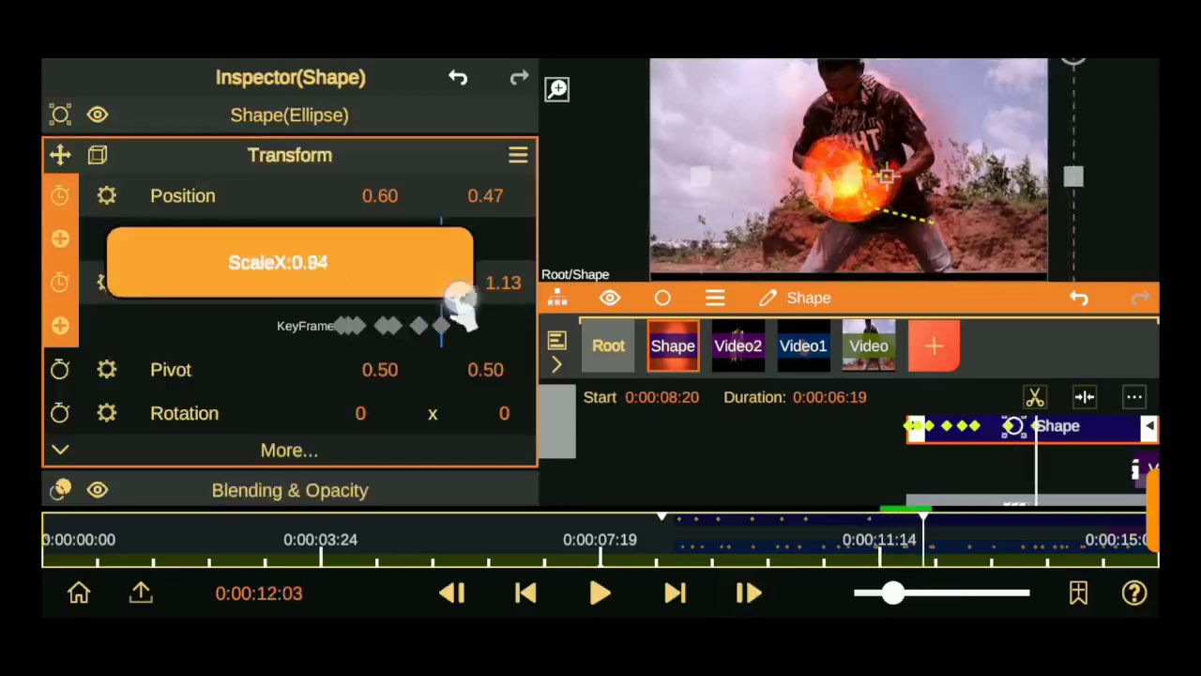
drag(621, 305, 398, 105)
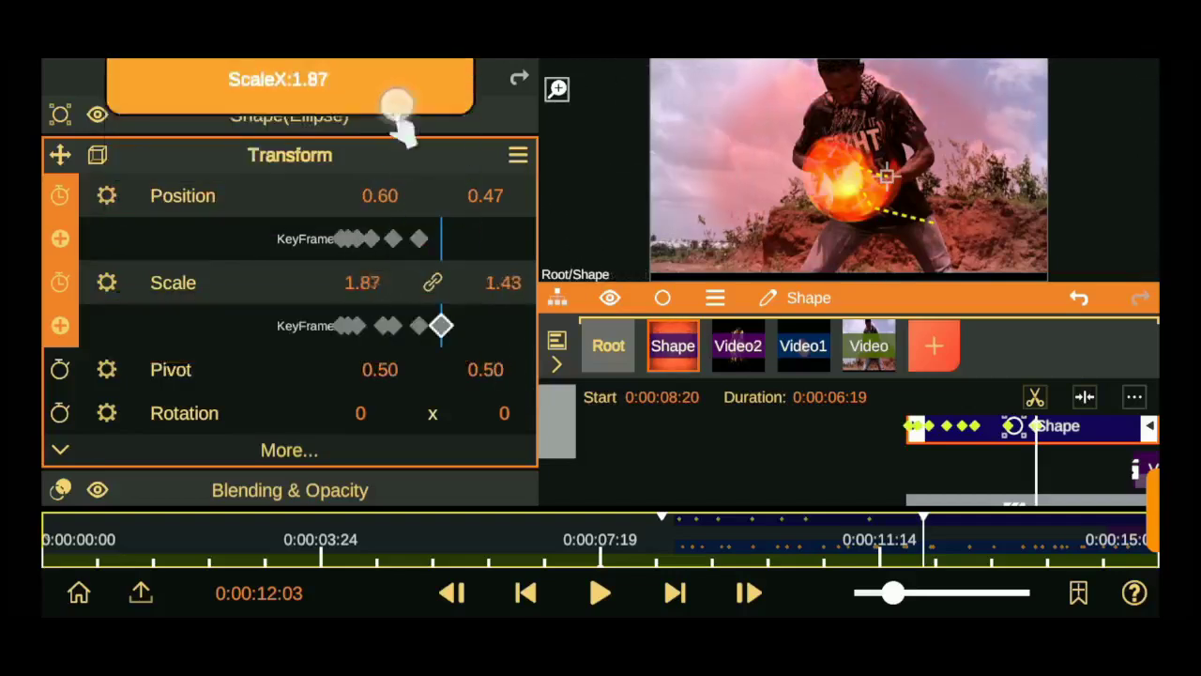
drag(393, 150, 404, 122)
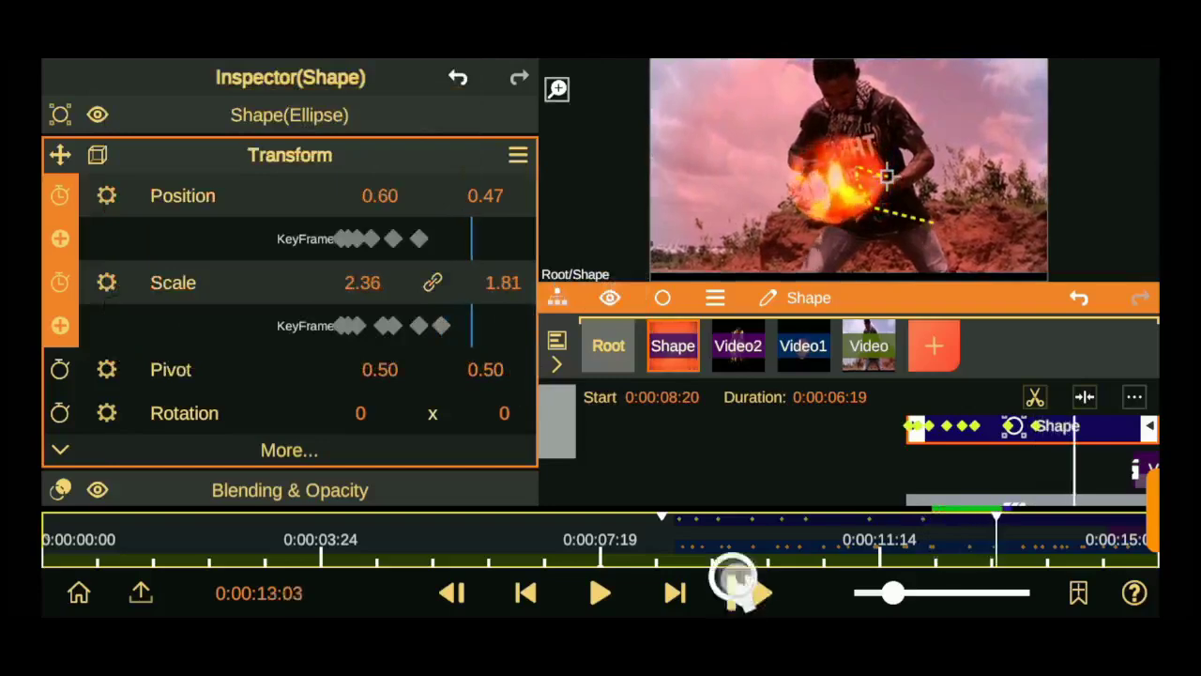
On Video1, move the ripple centre left toward 0.37 and advance a few frames
click(803, 345)
drag(161, 322, 161, 132)
drag(380, 273, 337, 276)
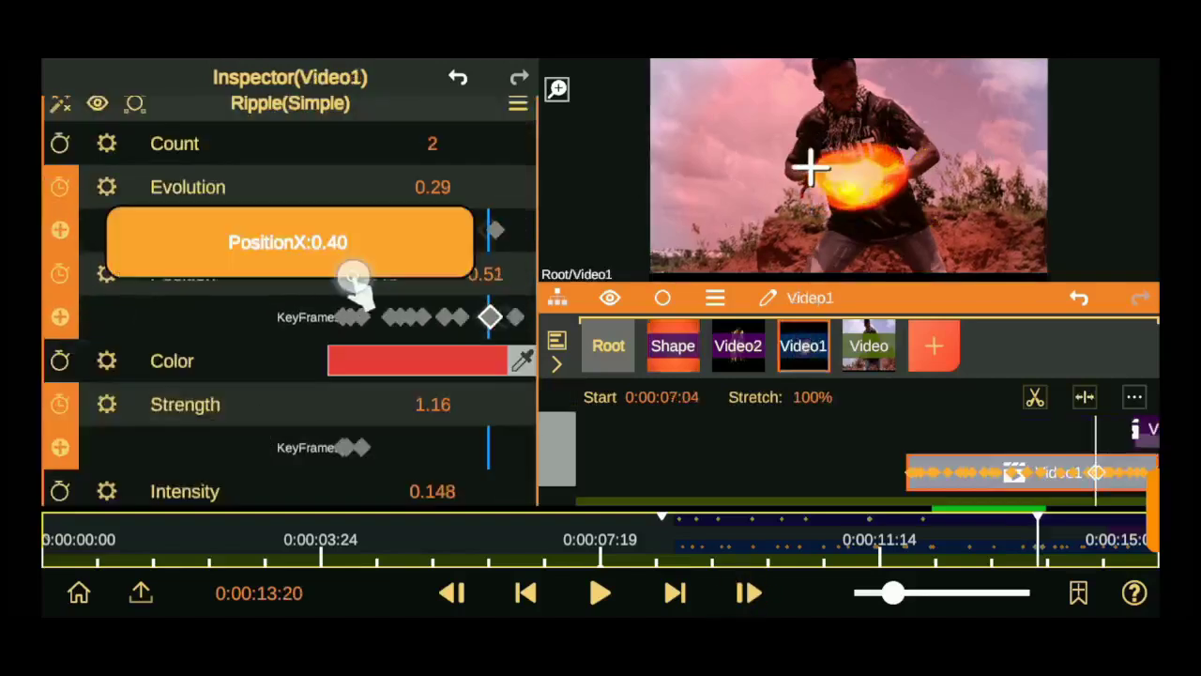
click(1079, 295)
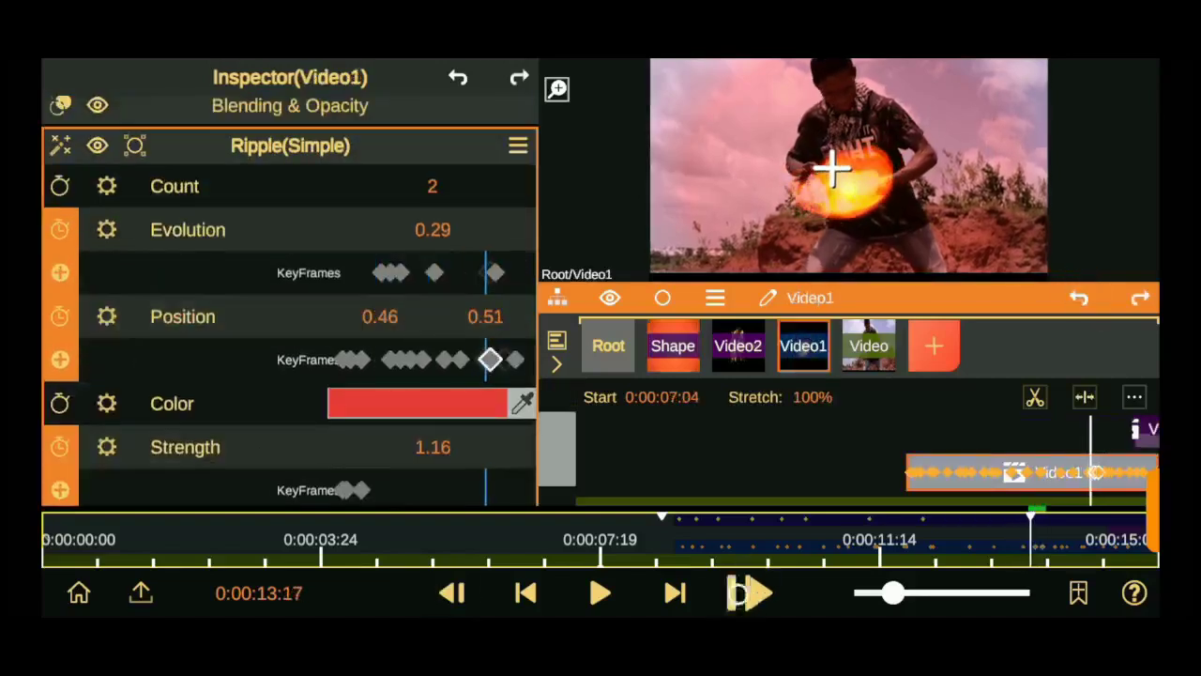
mouse_move(380, 316)
mouse_down()
mouse_move(343, 322)
mouse_move(394, 349)
mouse_up()
click(748, 592)
click(748, 592)
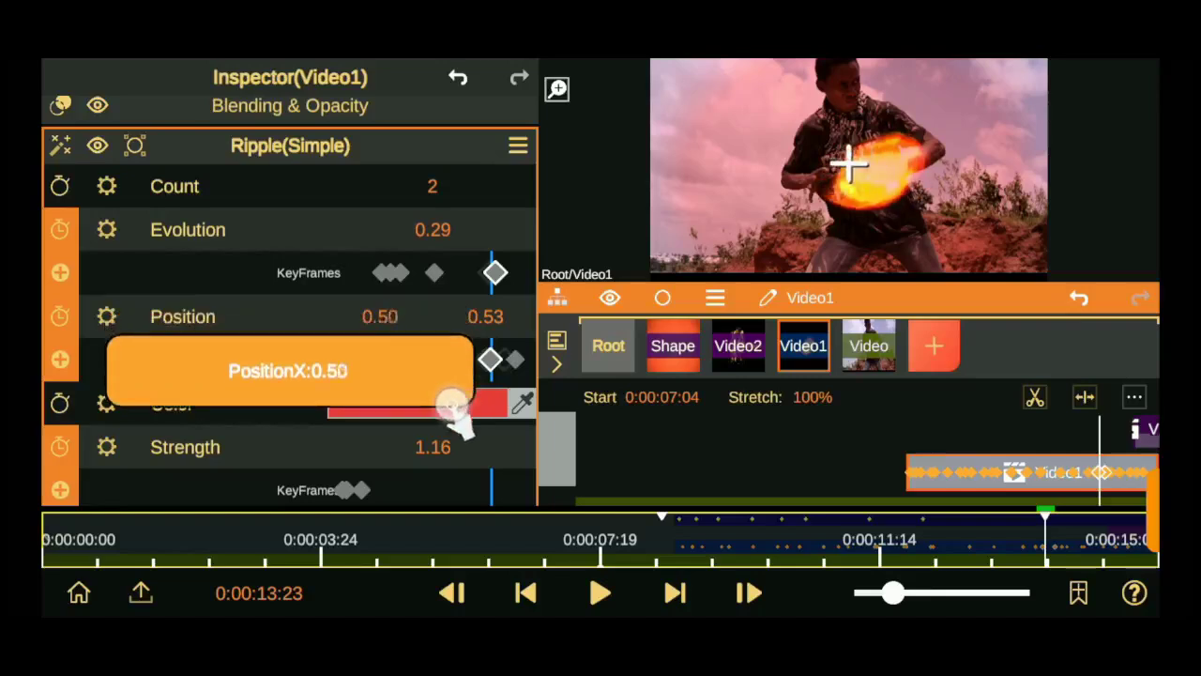
Try repositioning Video1 around X 0.59 to track the hands, then undo those changes
scroll(281, 281, up, 5)
click(241, 117)
drag(485, 145, 485, 169)
click(1079, 297)
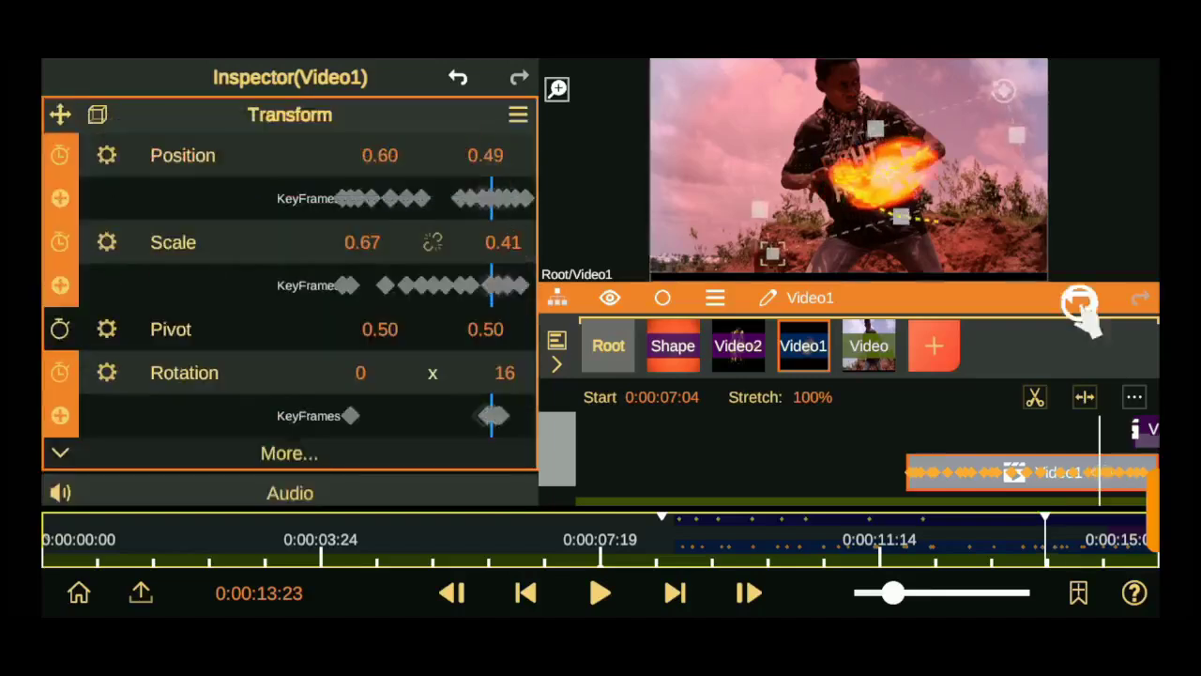
drag(380, 145, 322, 182)
drag(485, 145, 485, 174)
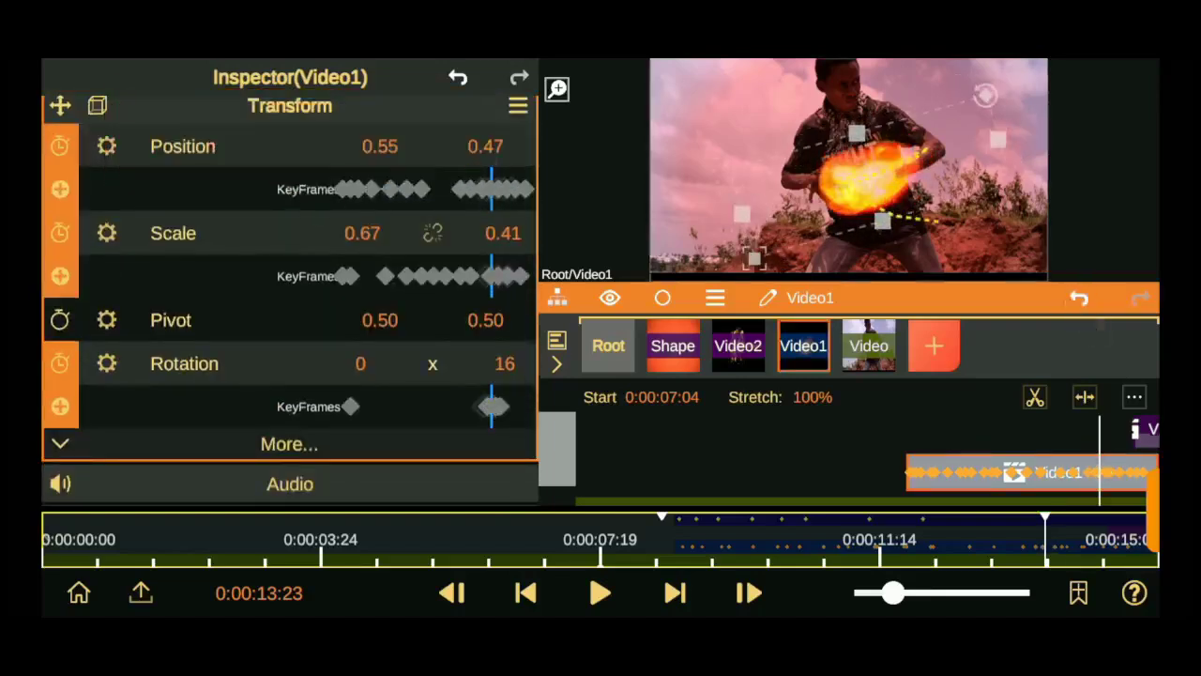
click(1083, 297)
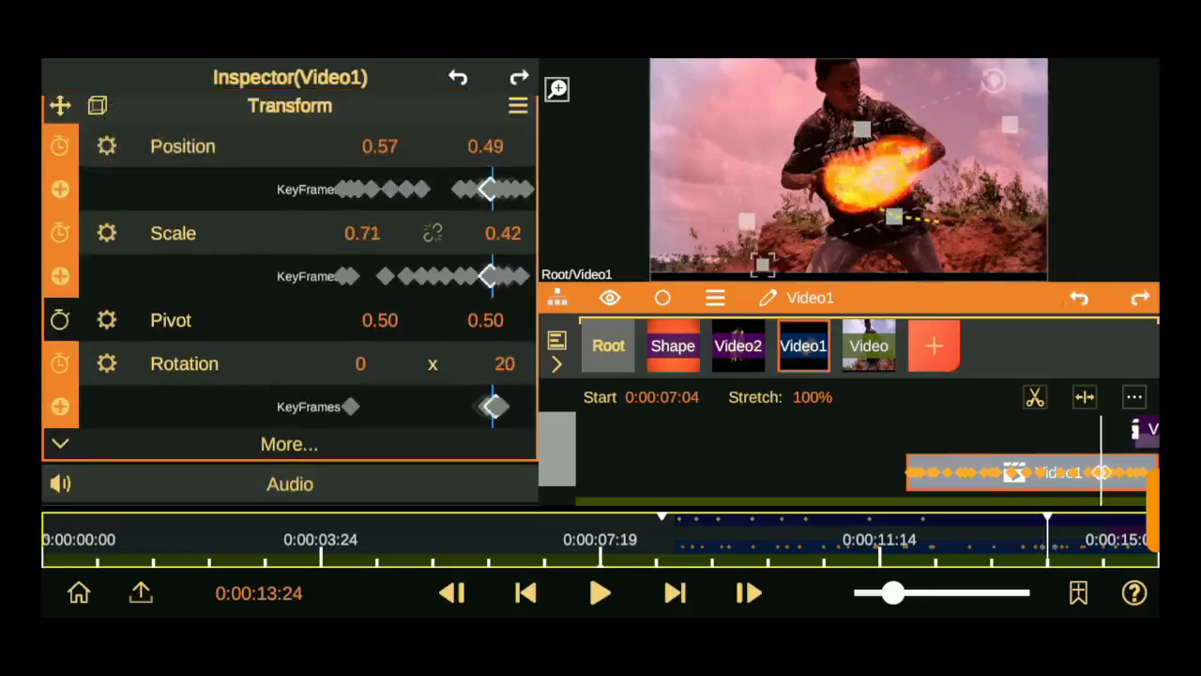
drag(380, 145, 308, 161)
mouse_move(485, 146)
mouse_down()
mouse_move(477, 182)
mouse_move(461, 193)
mouse_up()
click(1079, 297)
click(1079, 298)
click(1079, 298)
Rescale the Video1 clip to 0.77/0.47
click(804, 347)
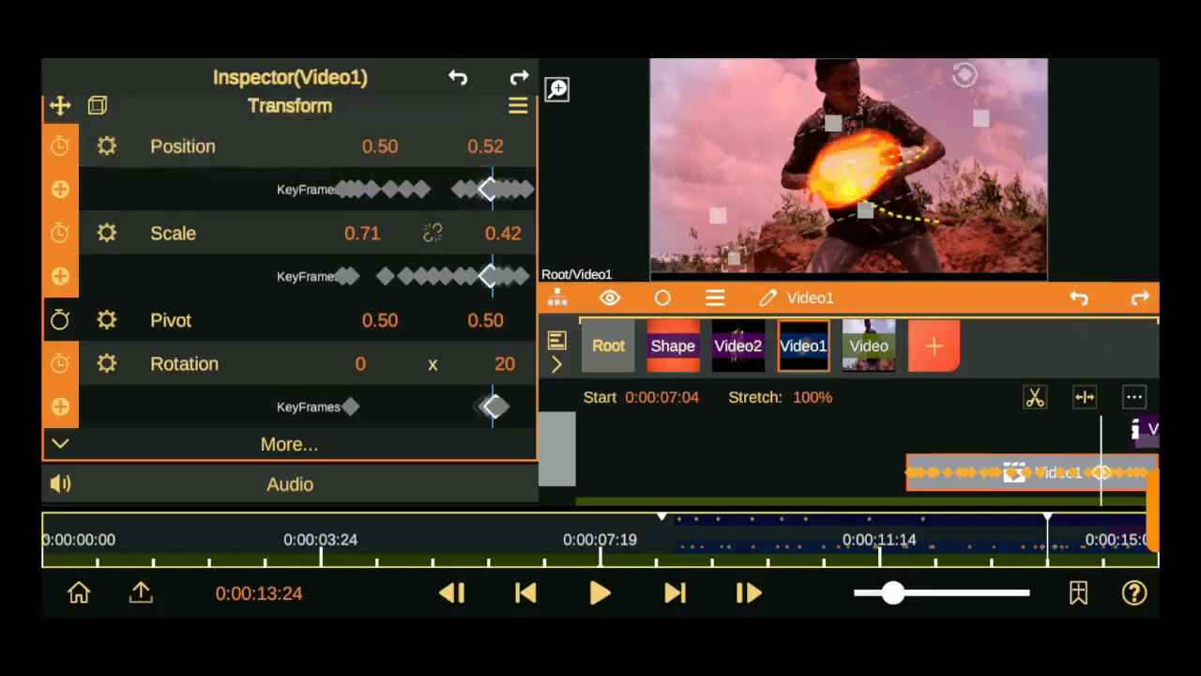
drag(362, 233, 376, 273)
drag(503, 233, 497, 164)
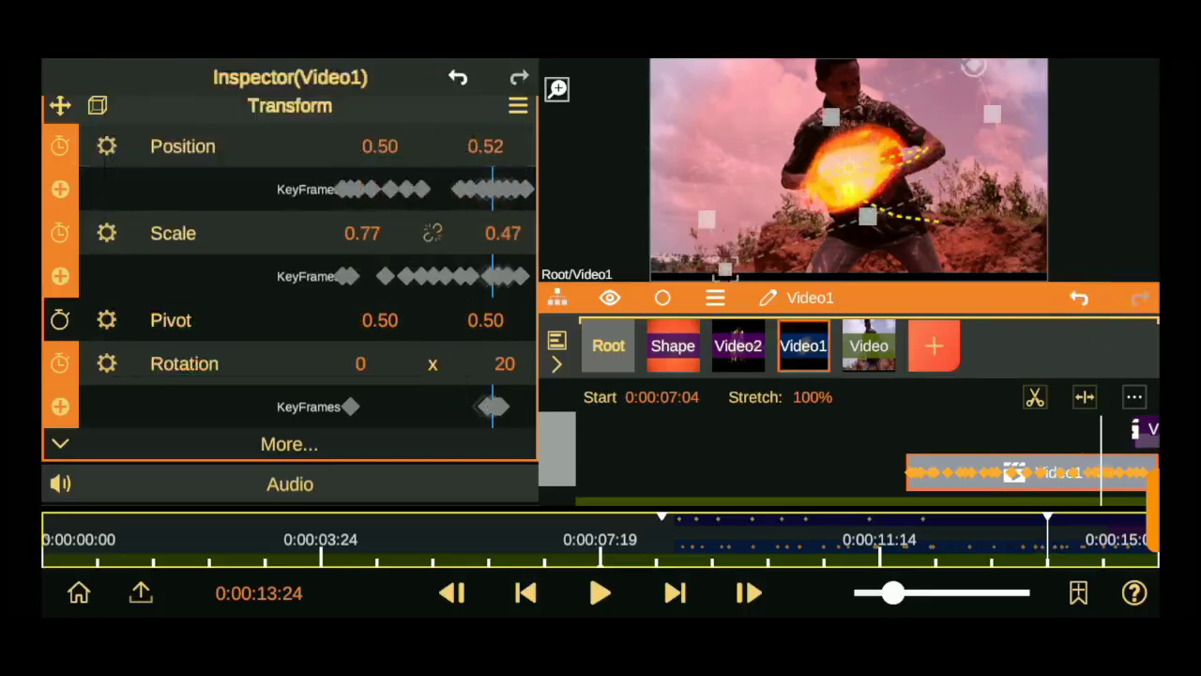
Set the Ripple (Simple) centre to 0.50/0.54 and evolution 0.33, following the fireball across frames
scroll(282, 375, down, 3)
click(247, 442)
drag(485, 273, 407, 285)
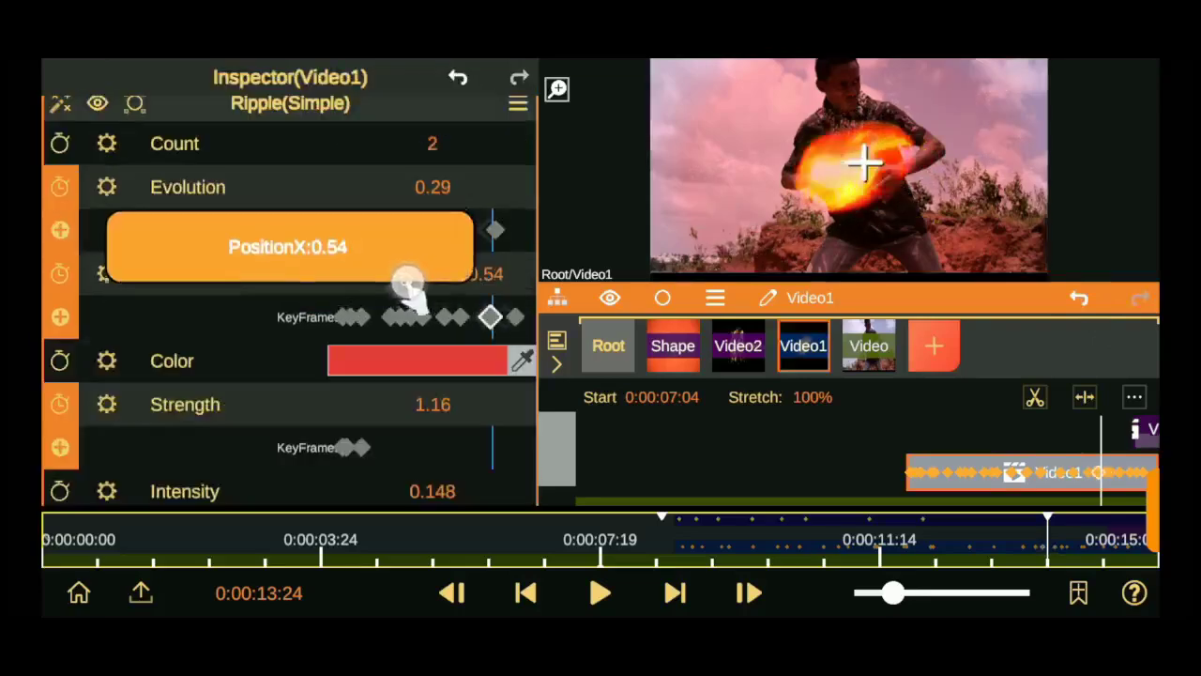
drag(432, 187, 428, 193)
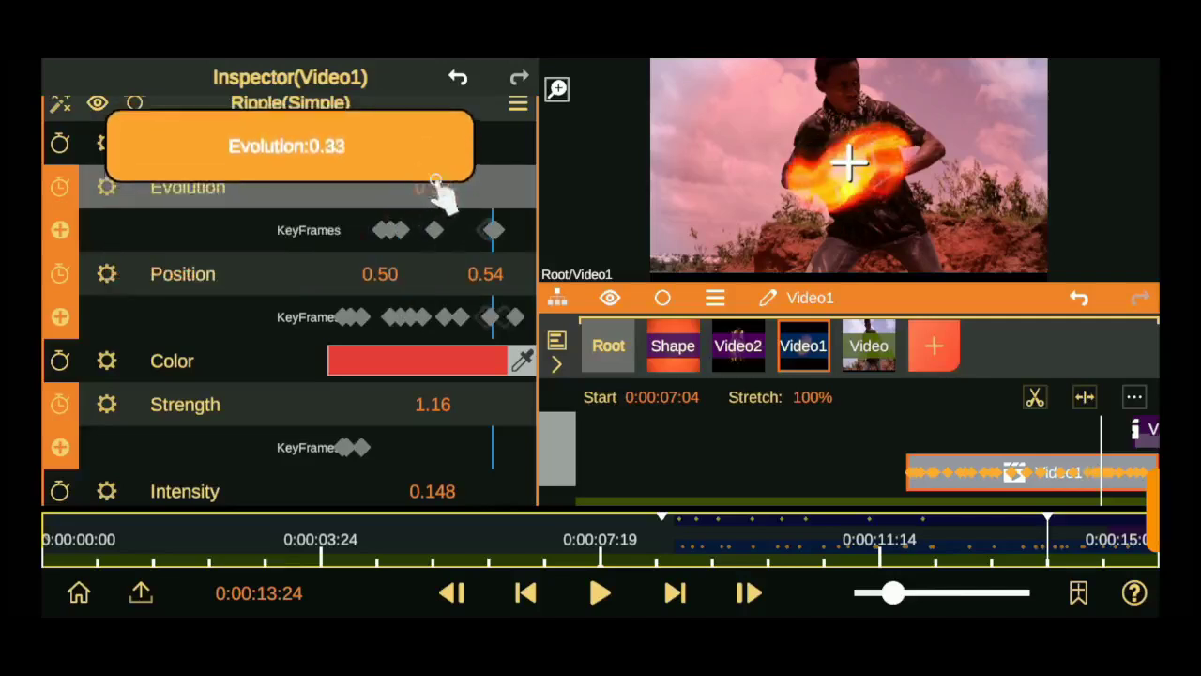
mouse_move(380, 273)
mouse_down()
mouse_move(389, 327)
mouse_move(414, 302)
mouse_up()
click(741, 592)
click(741, 592)
drag(889, 152, 880, 145)
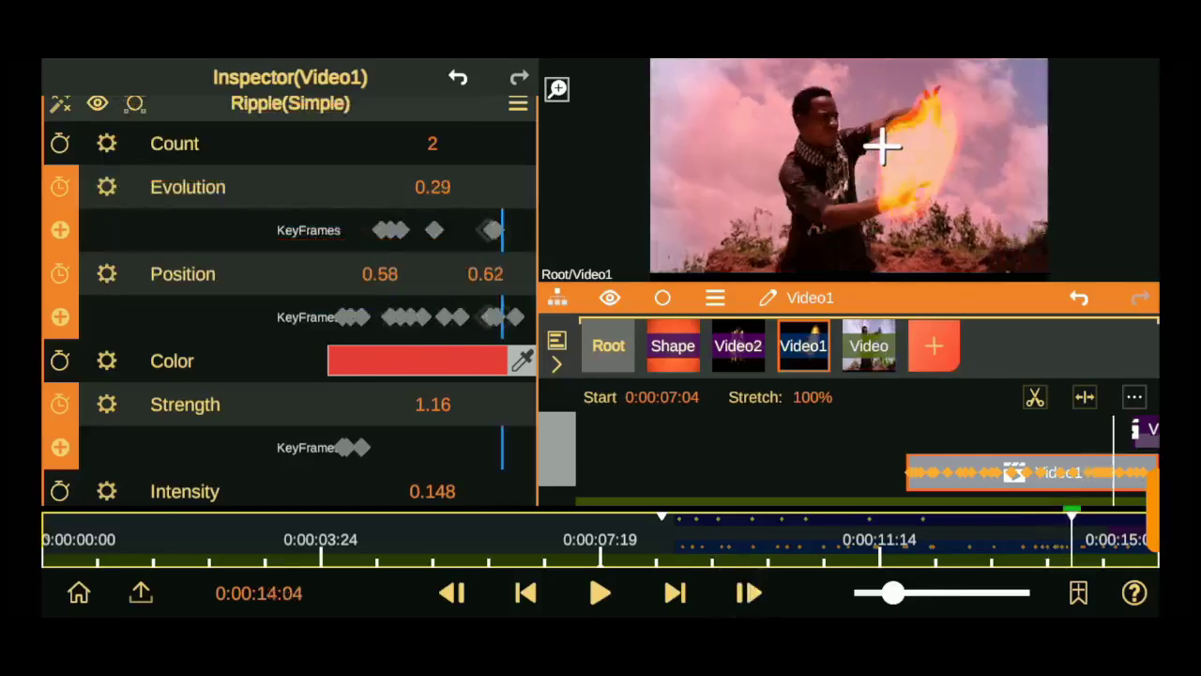
click(452, 592)
click(746, 589)
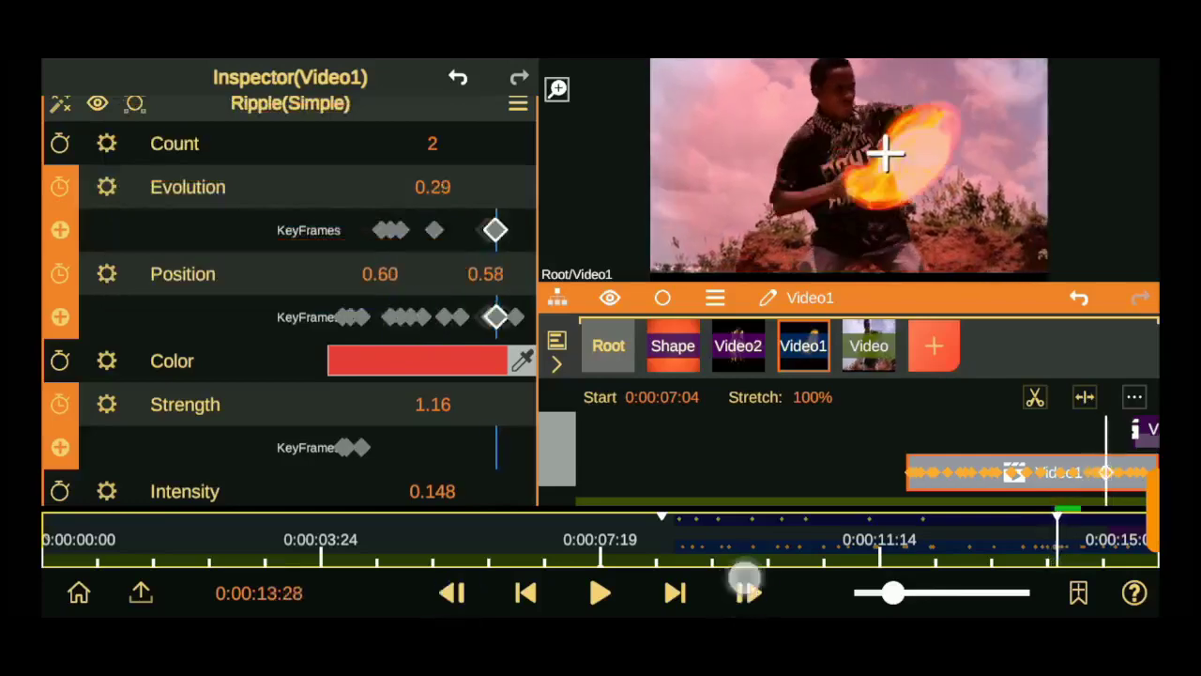
Nudge the fireball's Position X to about 0.60 and stretch the glow ellipse to Scale X 3.00
scroll(282, 328, up, 3)
click(290, 116)
drag(367, 160, 376, 188)
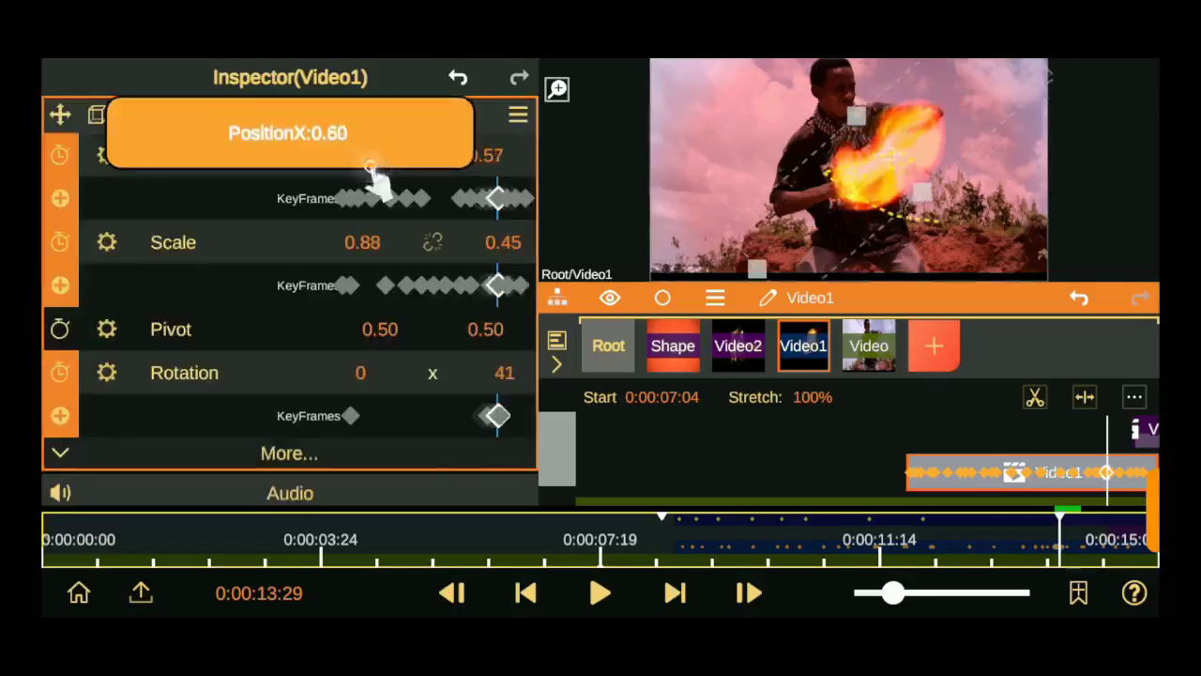
click(452, 592)
click(672, 345)
drag(362, 283, 376, 286)
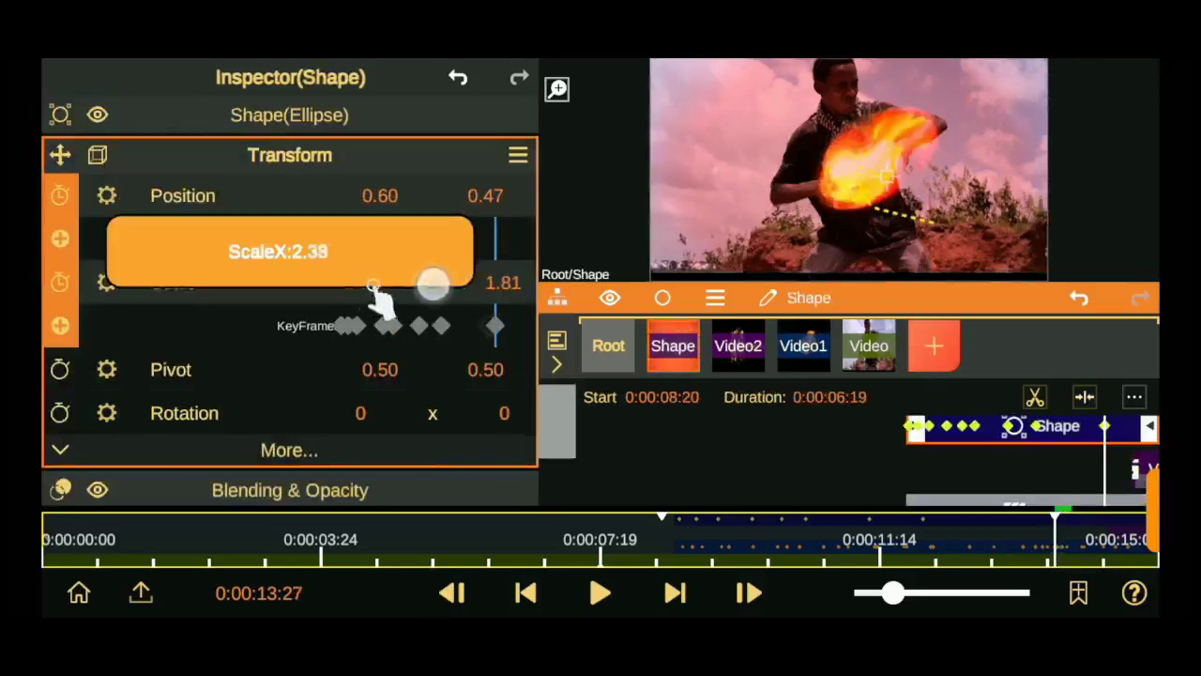
drag(542, 289, 554, 291)
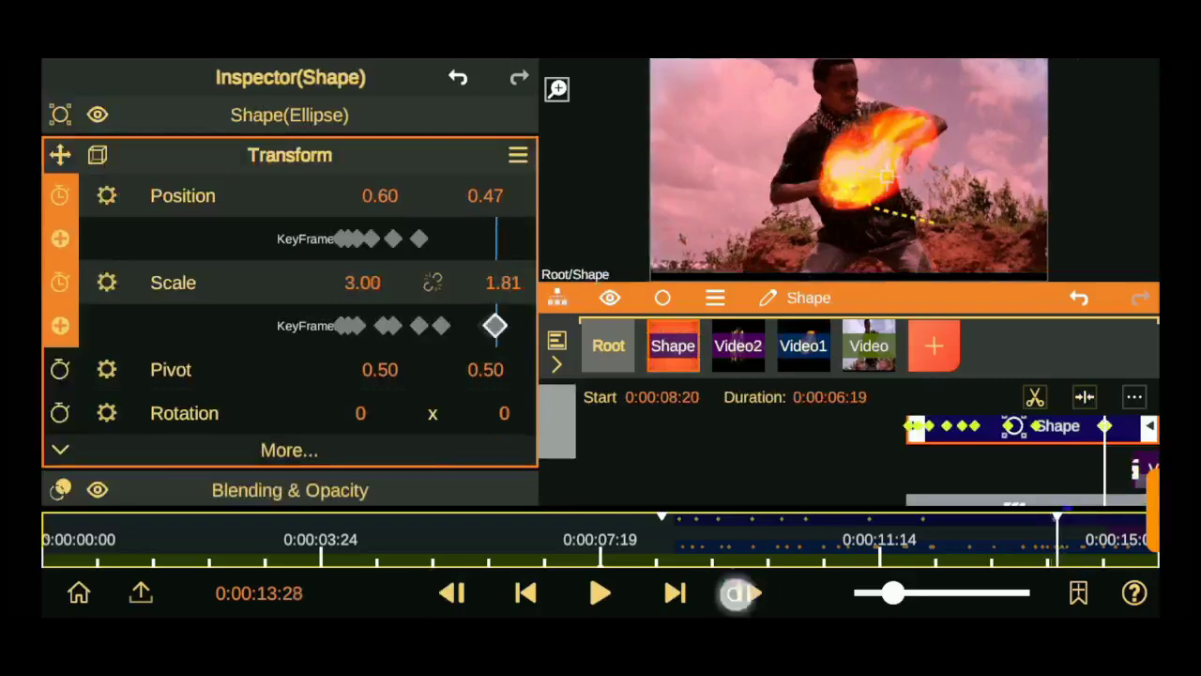
At 0:00:14:09, shift Video2 to Position X 0.10 and place it after Video1
click(289, 155)
drag(892, 592, 962, 591)
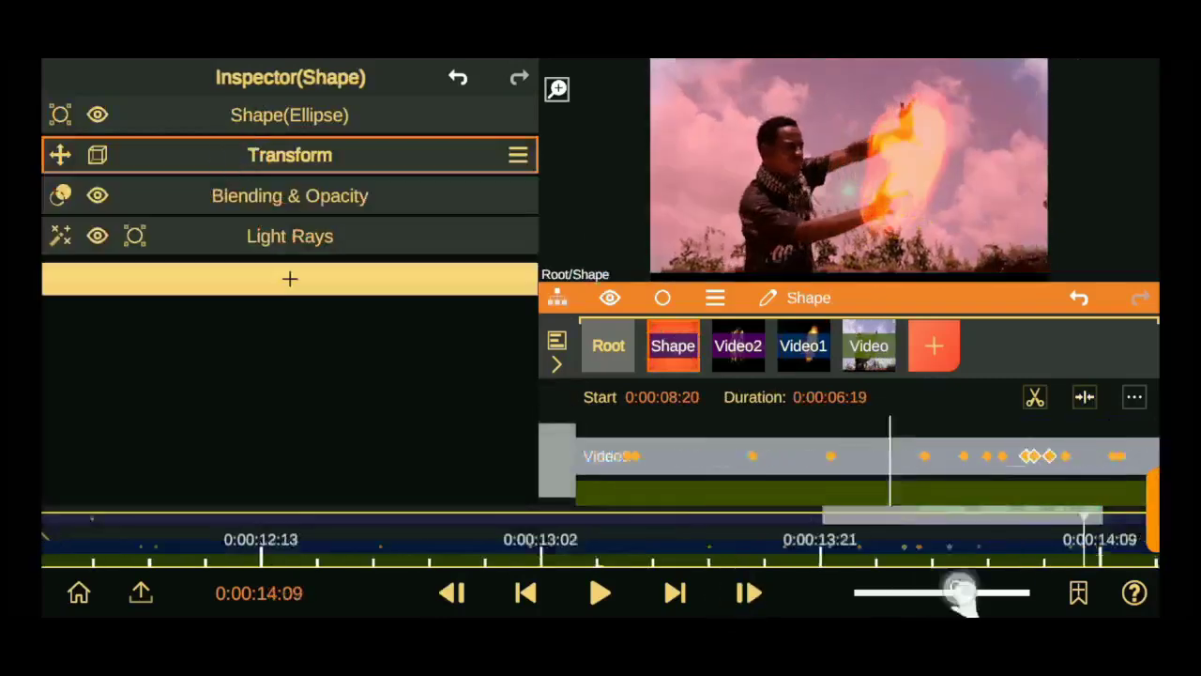
drag(1105, 409, 1105, 442)
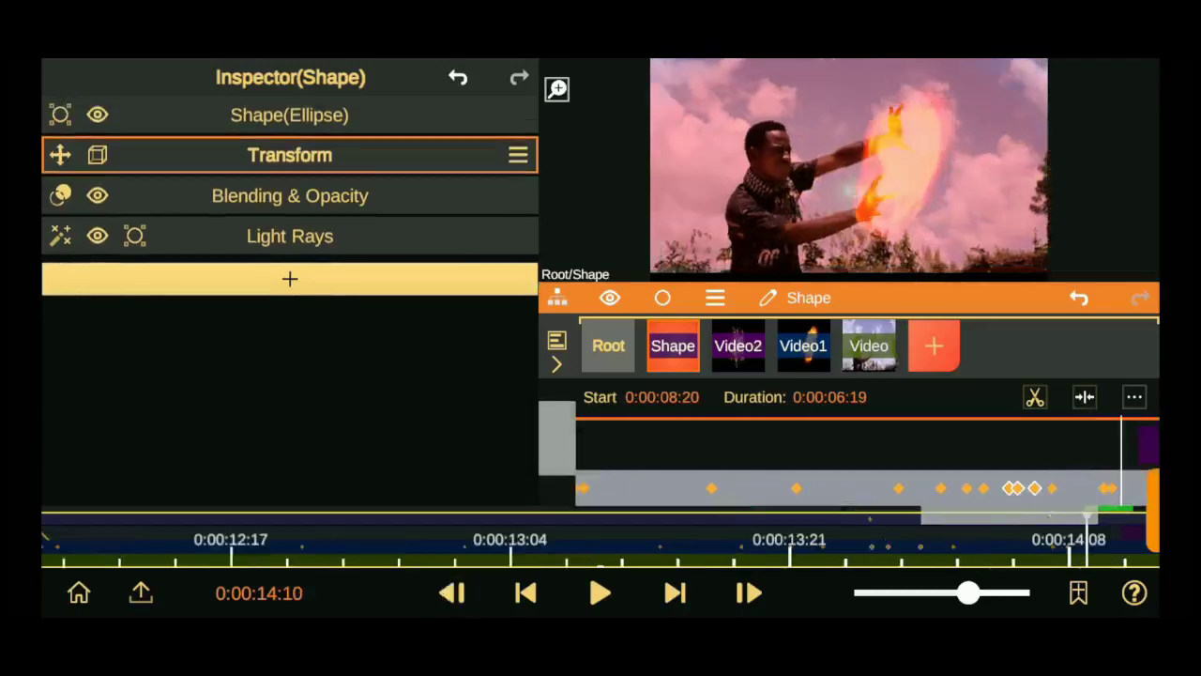
click(738, 345)
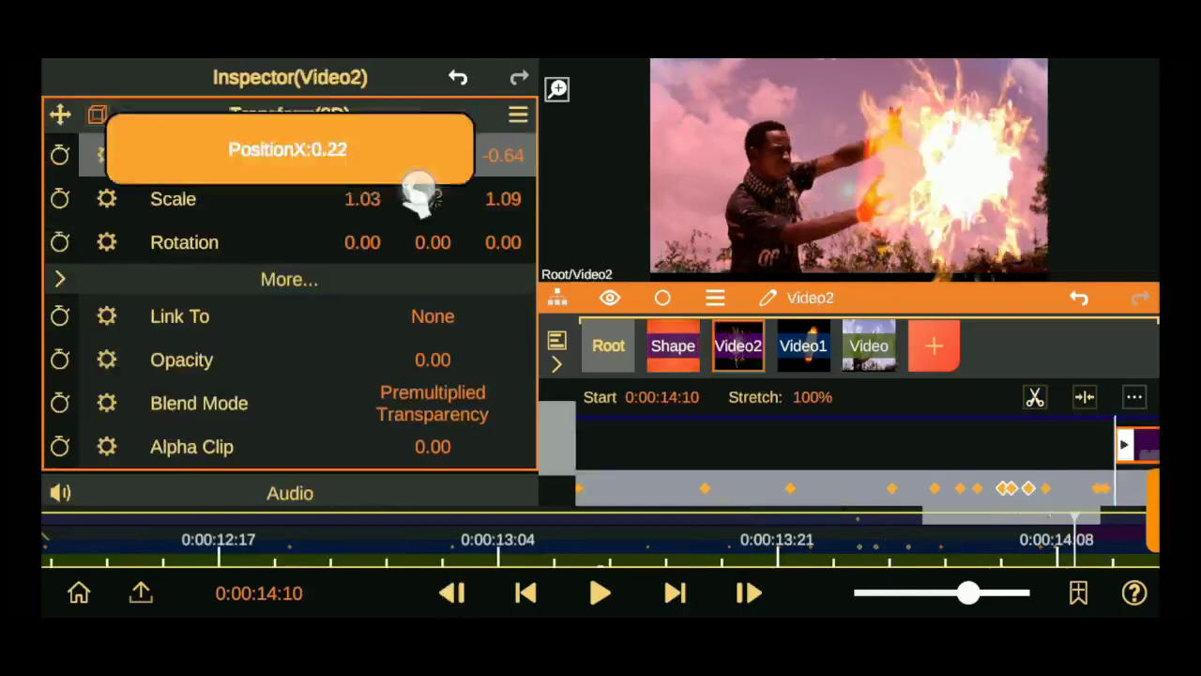
drag(416, 187, 388, 235)
drag(737, 345, 803, 345)
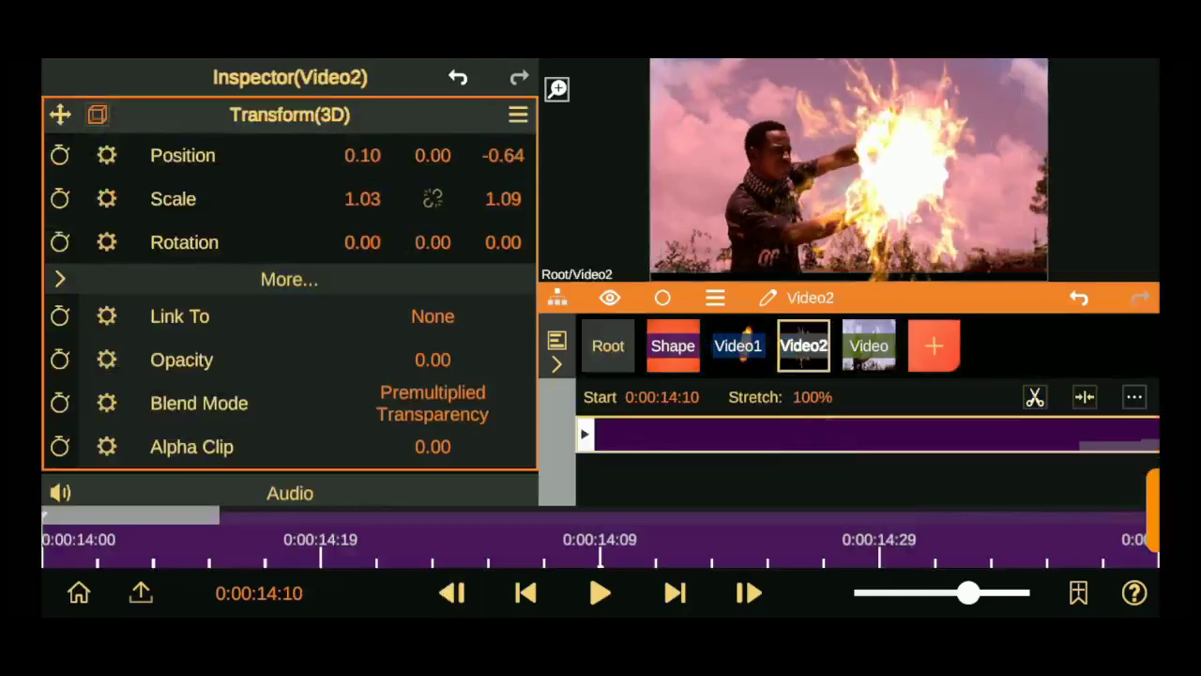
Add Blending & Opacity to Video2 in Lighten mode, move it to X 0.64, scale 1.30
click(100, 118)
click(289, 127)
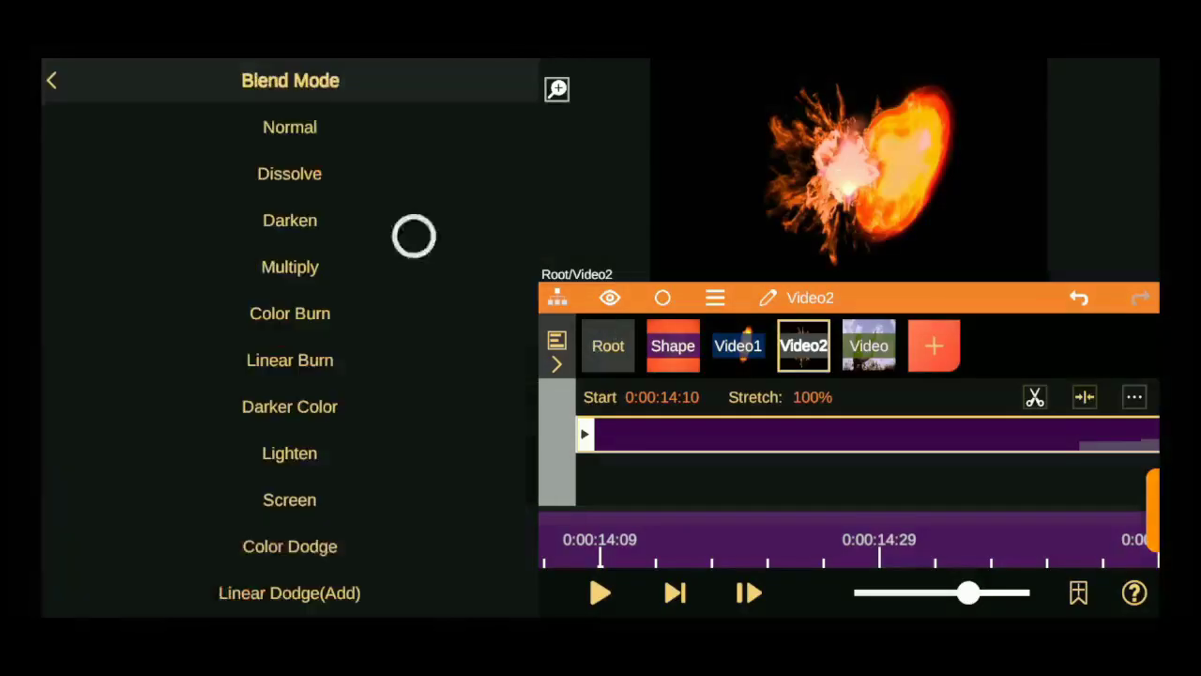
click(287, 498)
click(240, 122)
drag(375, 157, 482, 201)
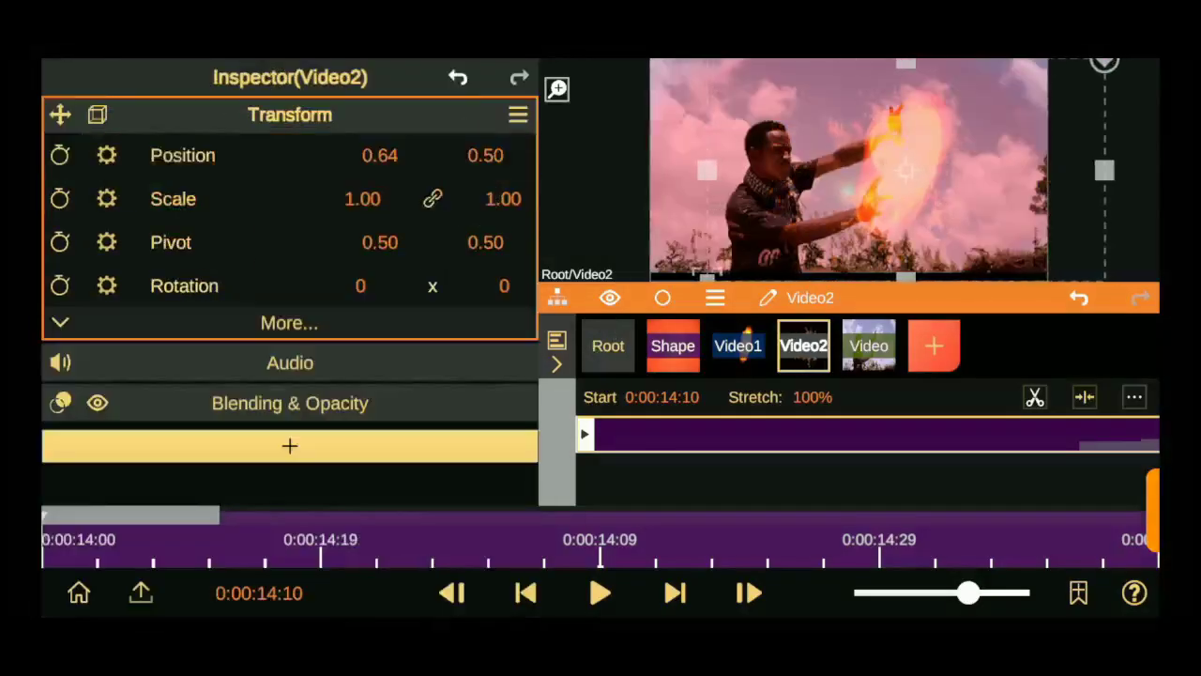
click(289, 115)
click(432, 235)
click(236, 456)
click(407, 101)
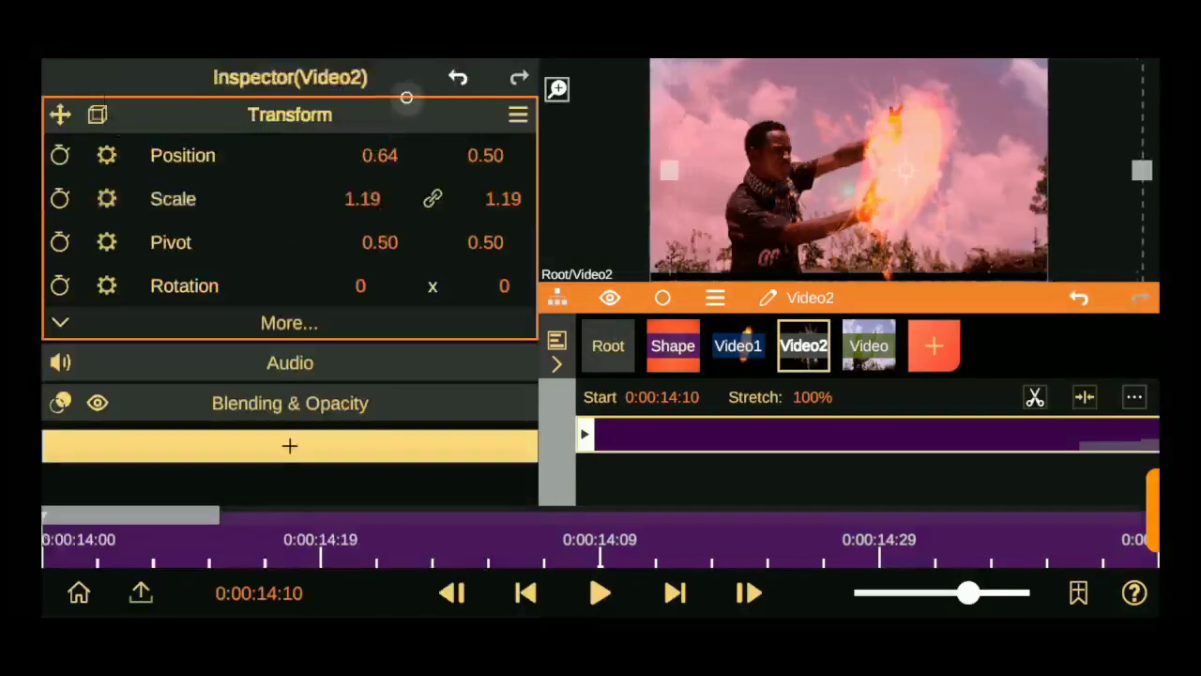
drag(360, 196, 384, 103)
Fade the glow Shape layer to 0.59 opacity
click(608, 346)
click(673, 345)
click(290, 195)
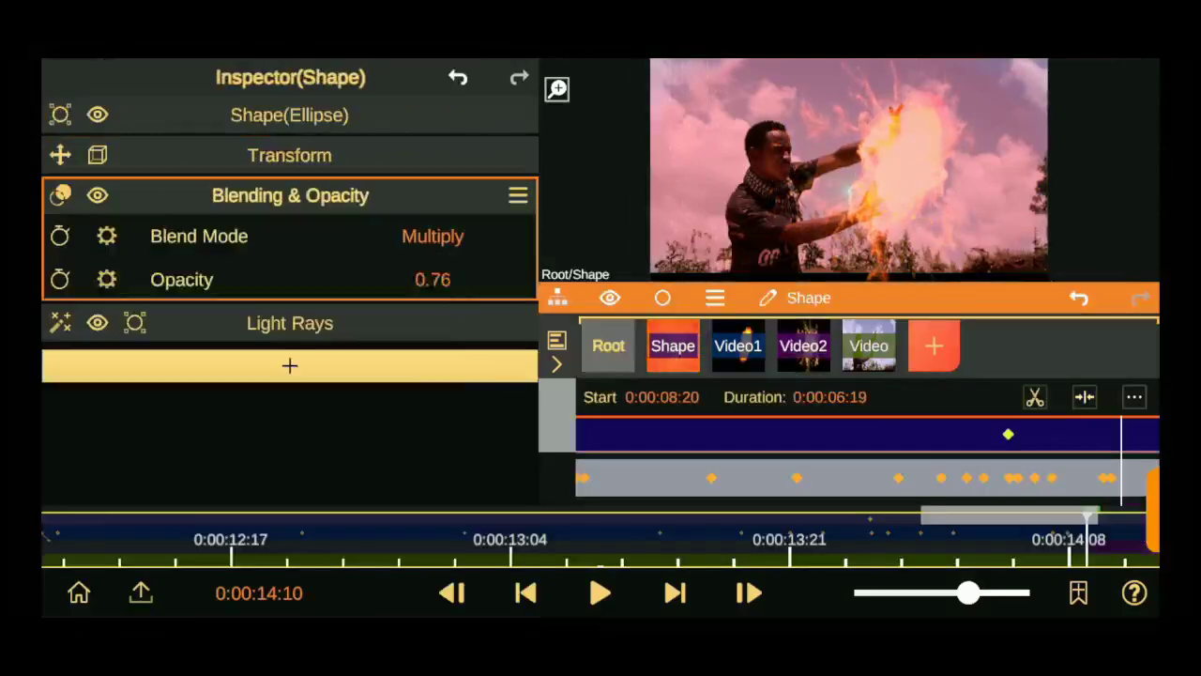
drag(429, 276, 450, 388)
click(610, 349)
Step through the preview to review the effect, ending at 0:00:15:01
click(748, 592)
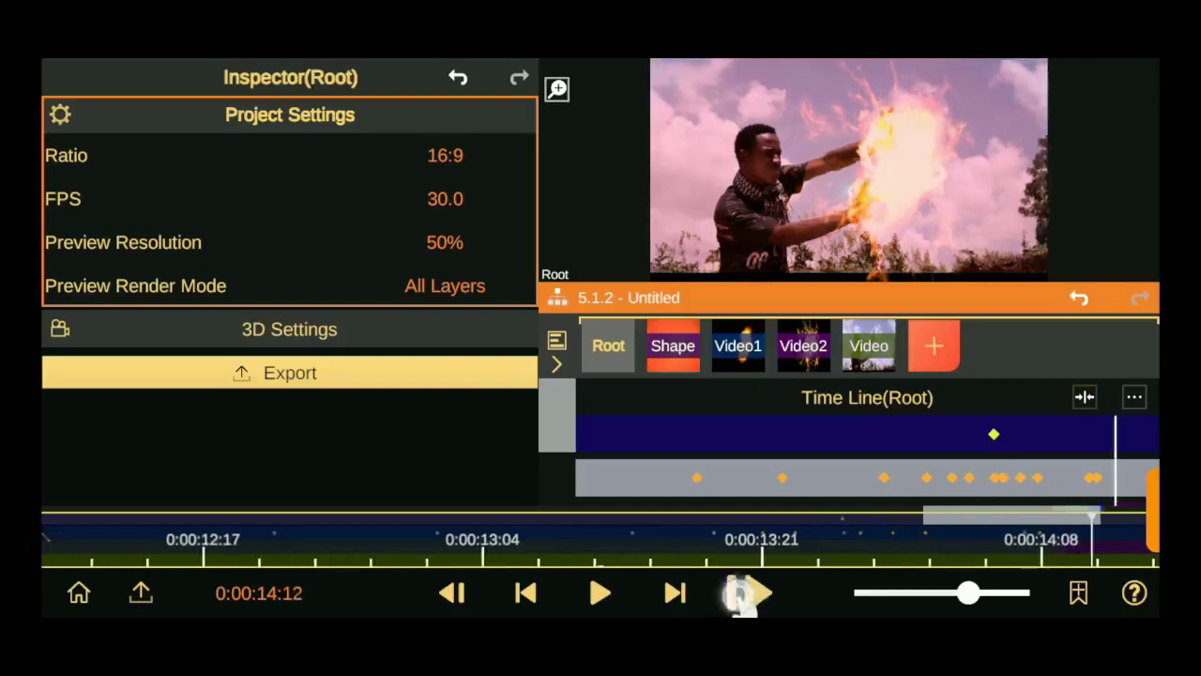
click(747, 592)
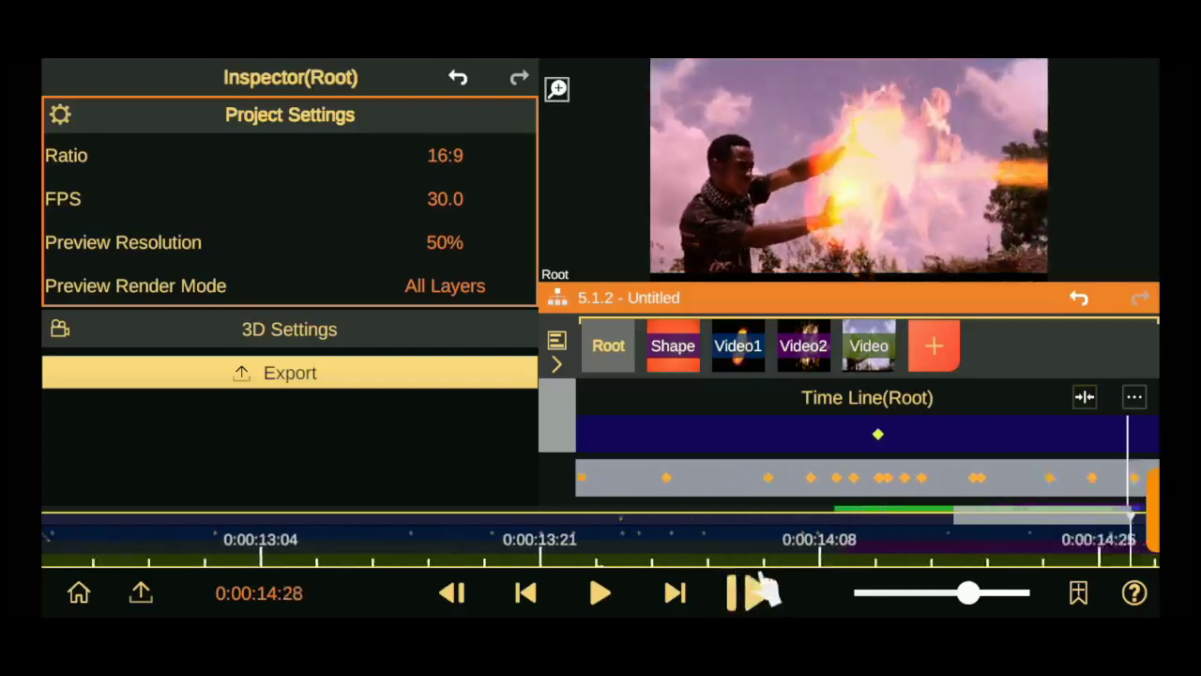
drag(967, 592, 894, 592)
click(452, 592)
scroll(537, 502, down, 2)
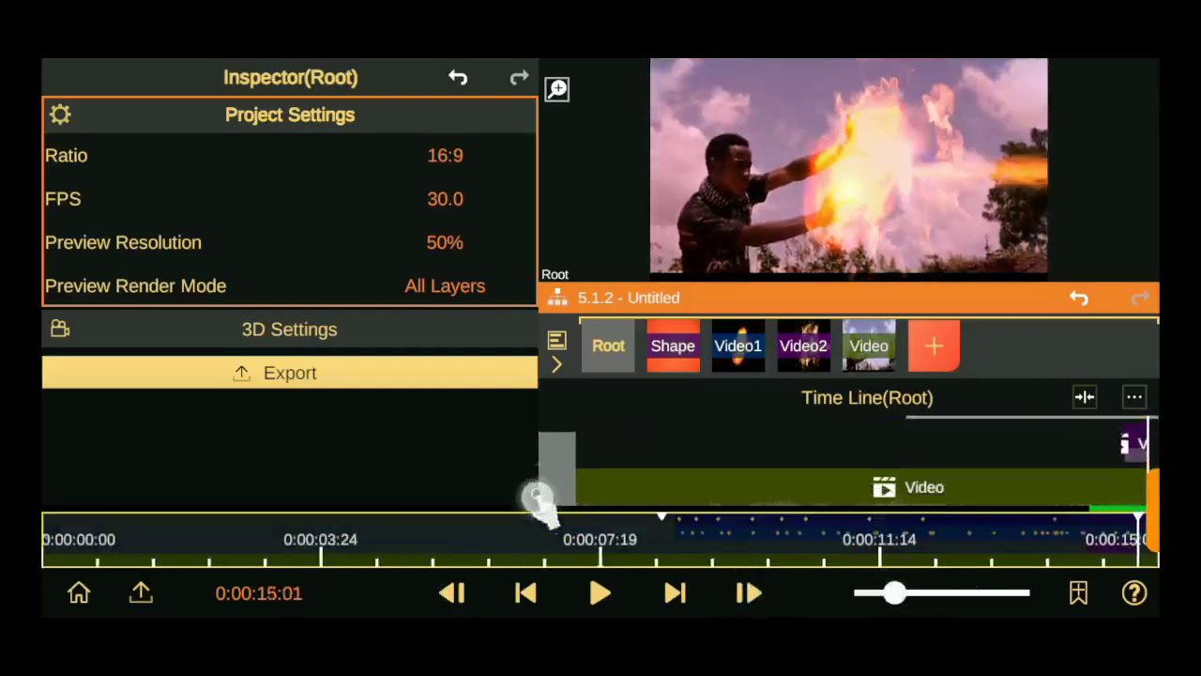
Inspect the background, glow Shape, Video1 and Video2 clips in the timeline
click(1051, 490)
click(1051, 433)
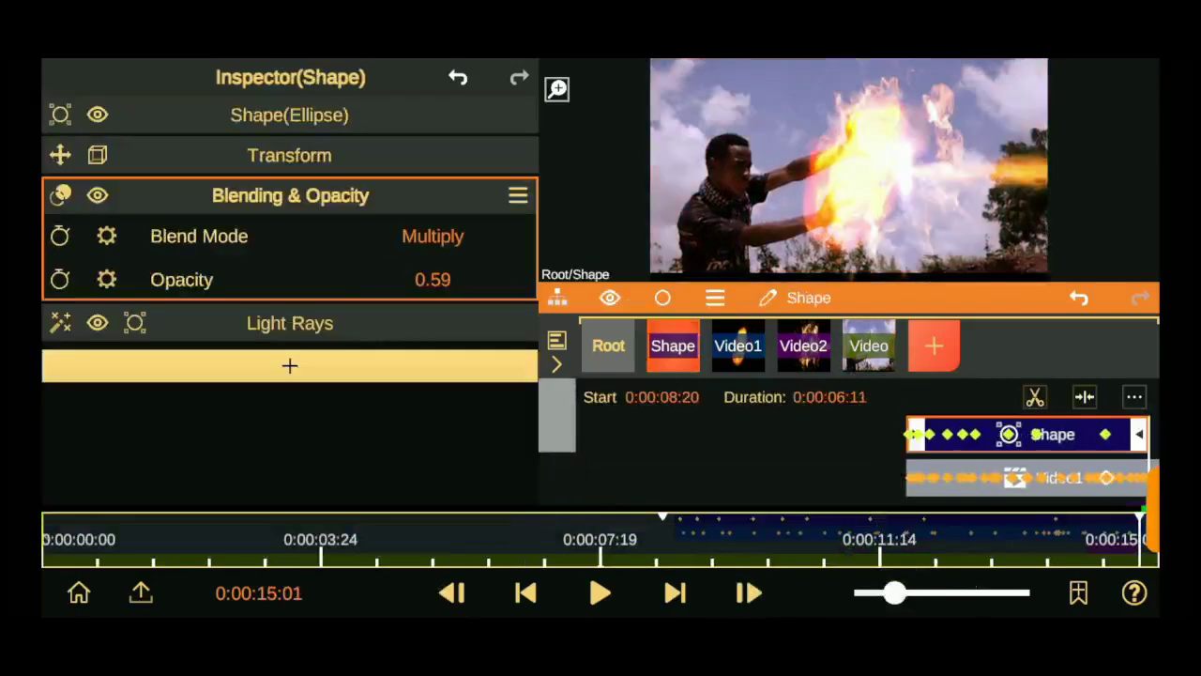
drag(560, 427, 563, 455)
click(984, 441)
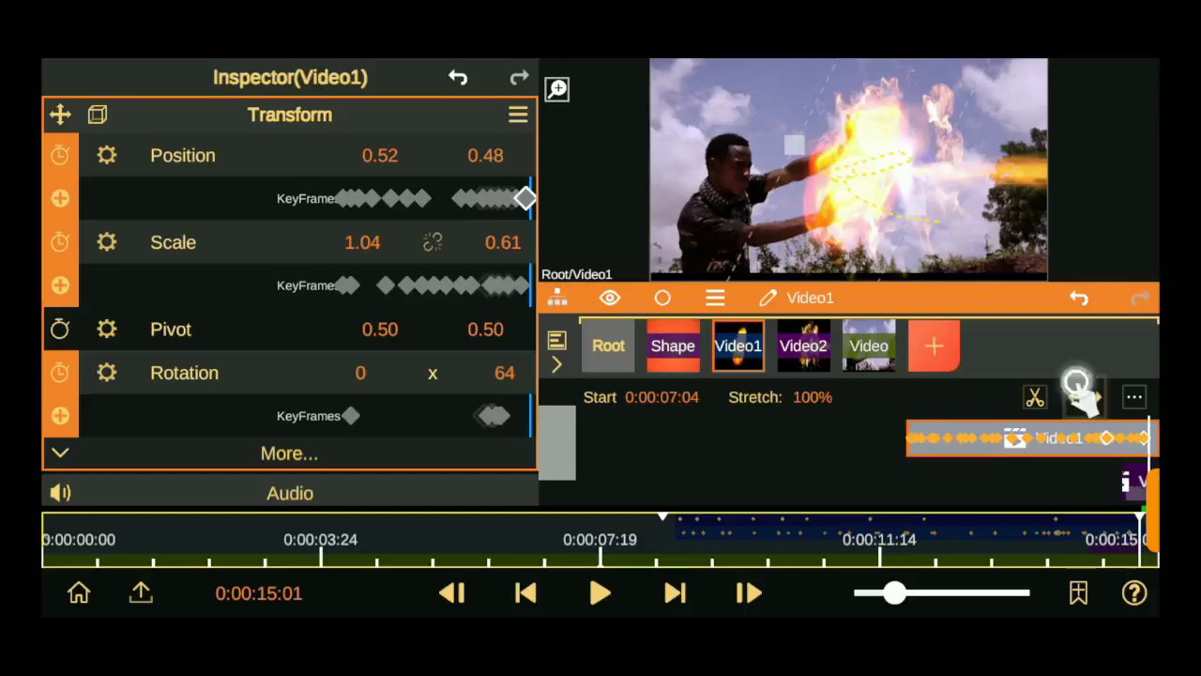
click(1077, 382)
click(965, 442)
drag(560, 441, 563, 469)
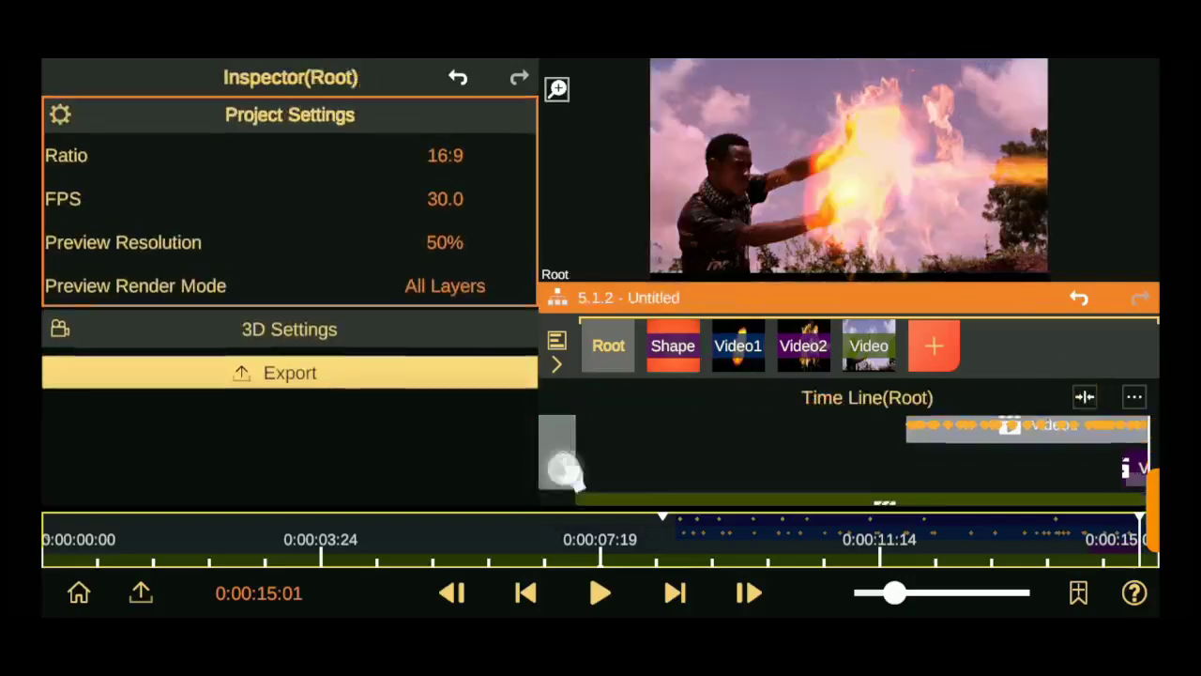
click(844, 487)
click(1041, 485)
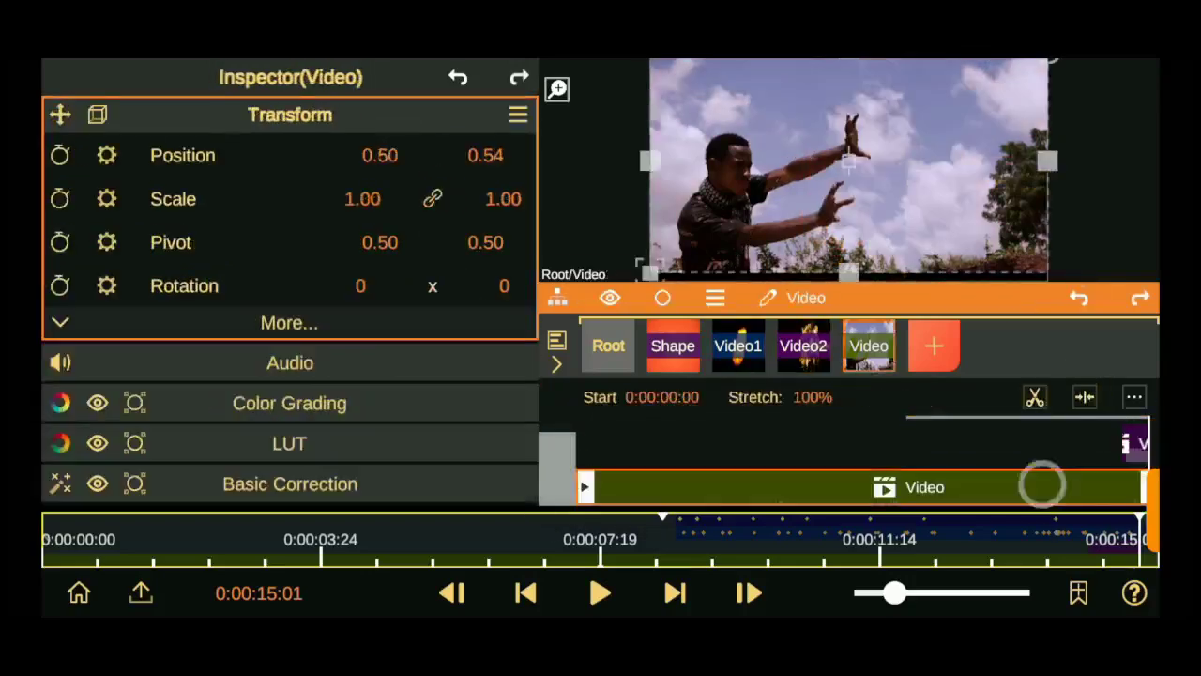
mouse_move(963, 297)
mouse_down()
mouse_move(963, 115)
mouse_move(963, 339)
mouse_up()
click(1145, 353)
At 0:00:08:22, add an Adjustment Layer from the project root
click(695, 539)
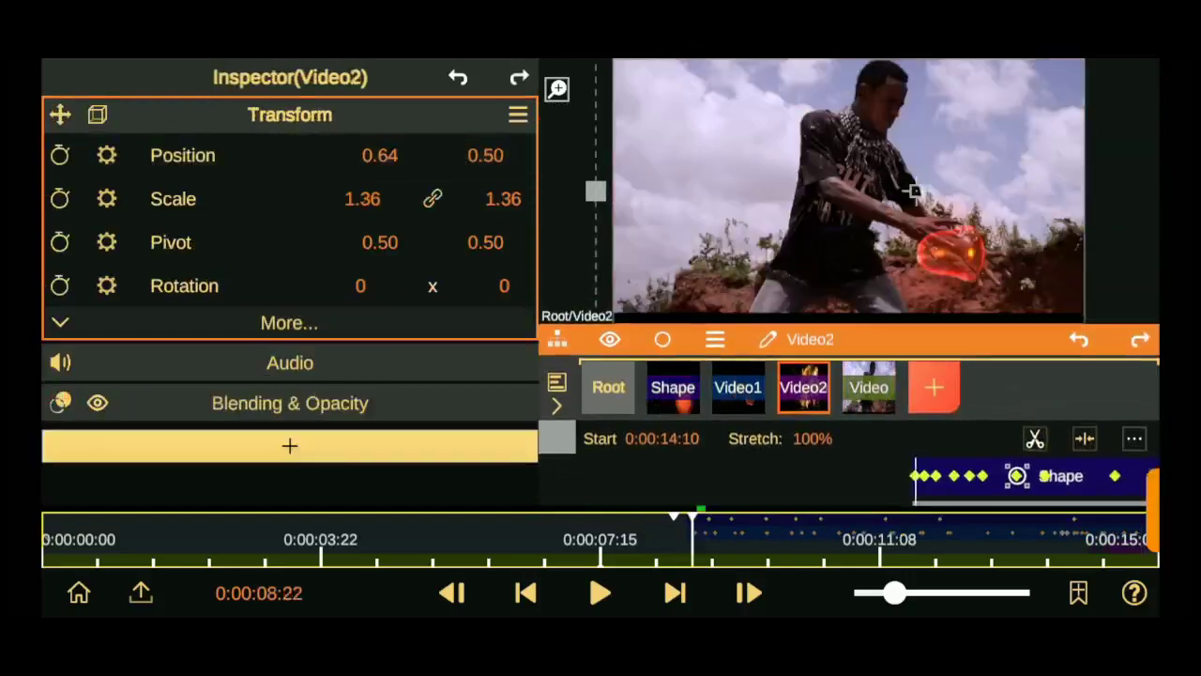
click(610, 388)
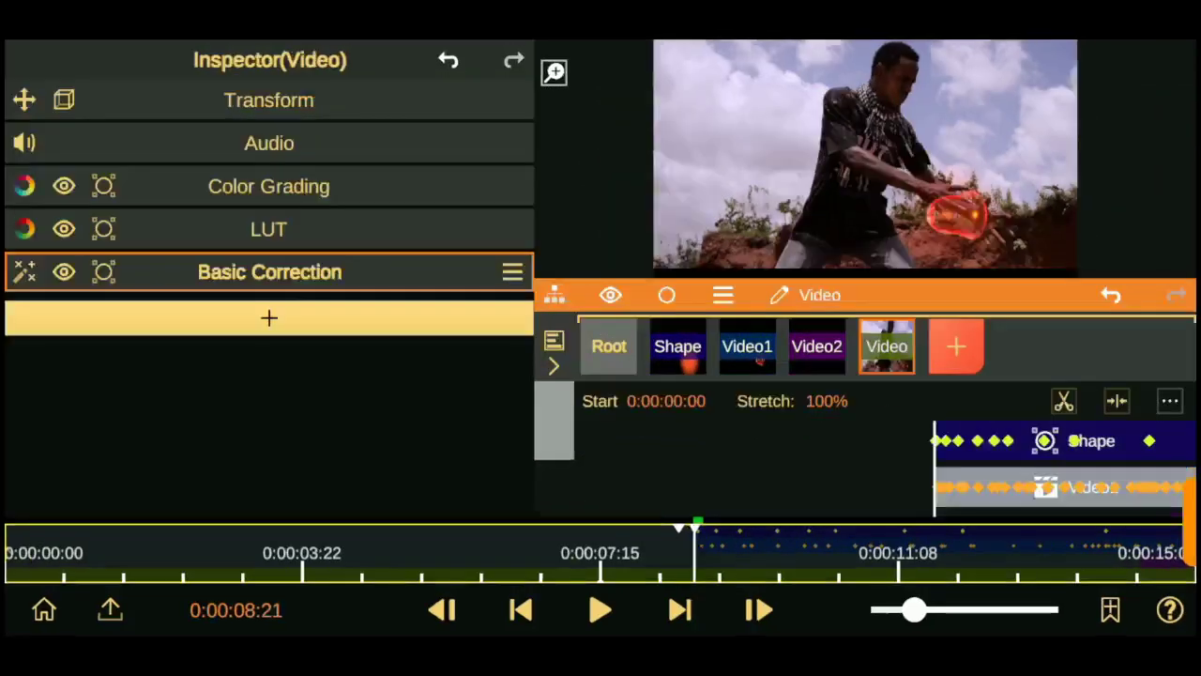
click(951, 344)
click(1026, 343)
Align the adjustment clip with the glow shape and trim its start to the playhead
click(593, 504)
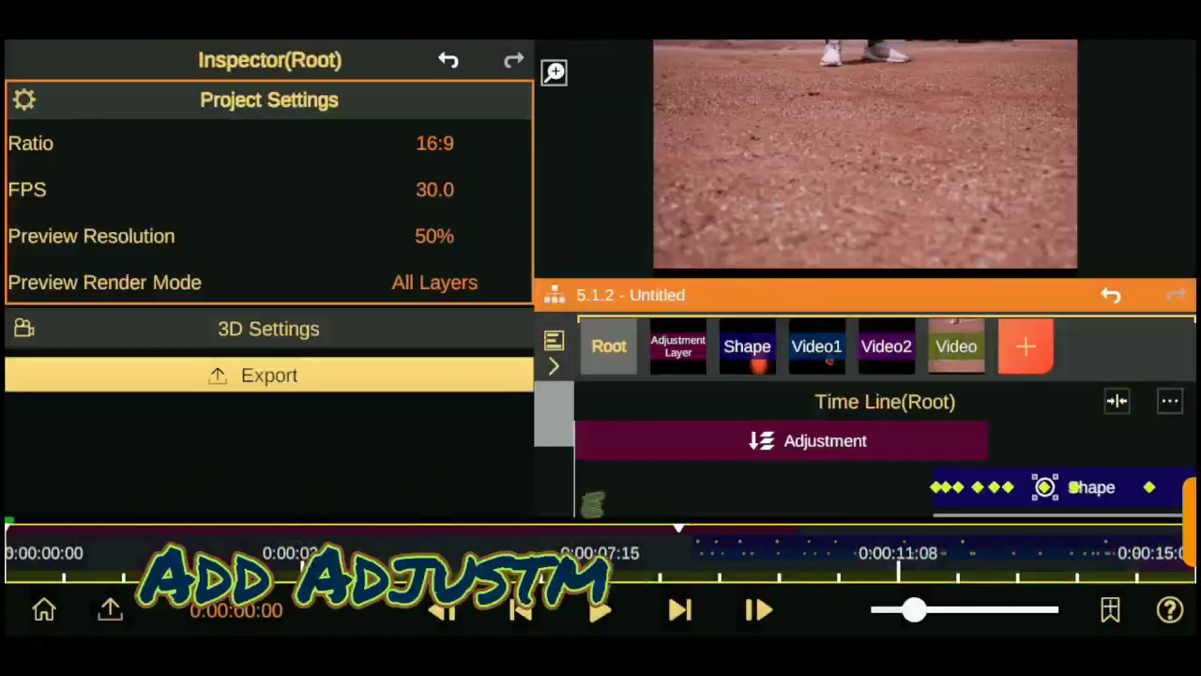
drag(803, 450, 1047, 441)
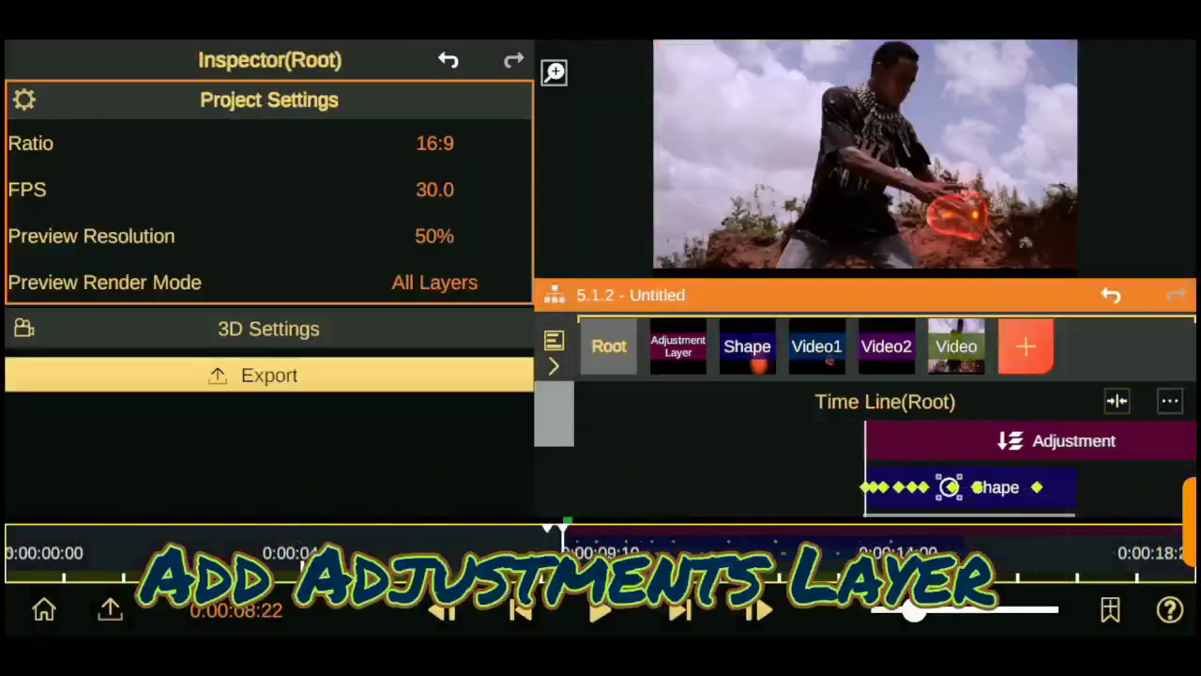
drag(745, 513, 644, 554)
click(779, 441)
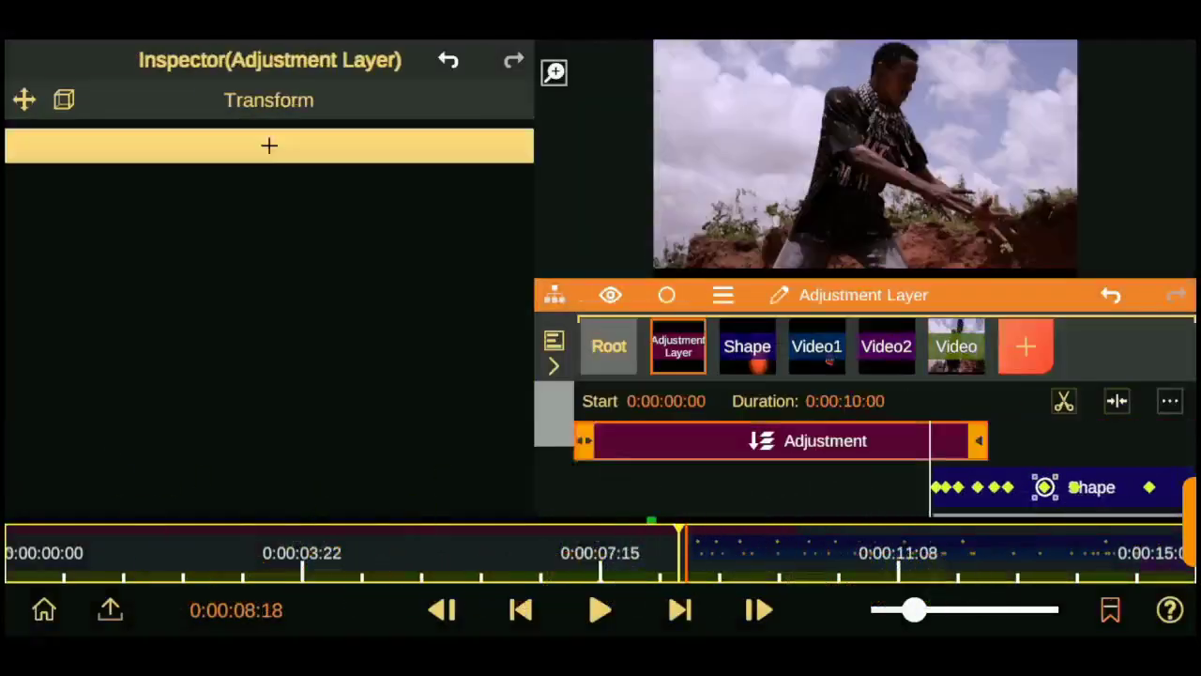
drag(584, 441, 929, 441)
Refine the trim frame by frame so the clip starts at 0:00:08:11
drag(915, 610, 967, 609)
drag(737, 590, 756, 590)
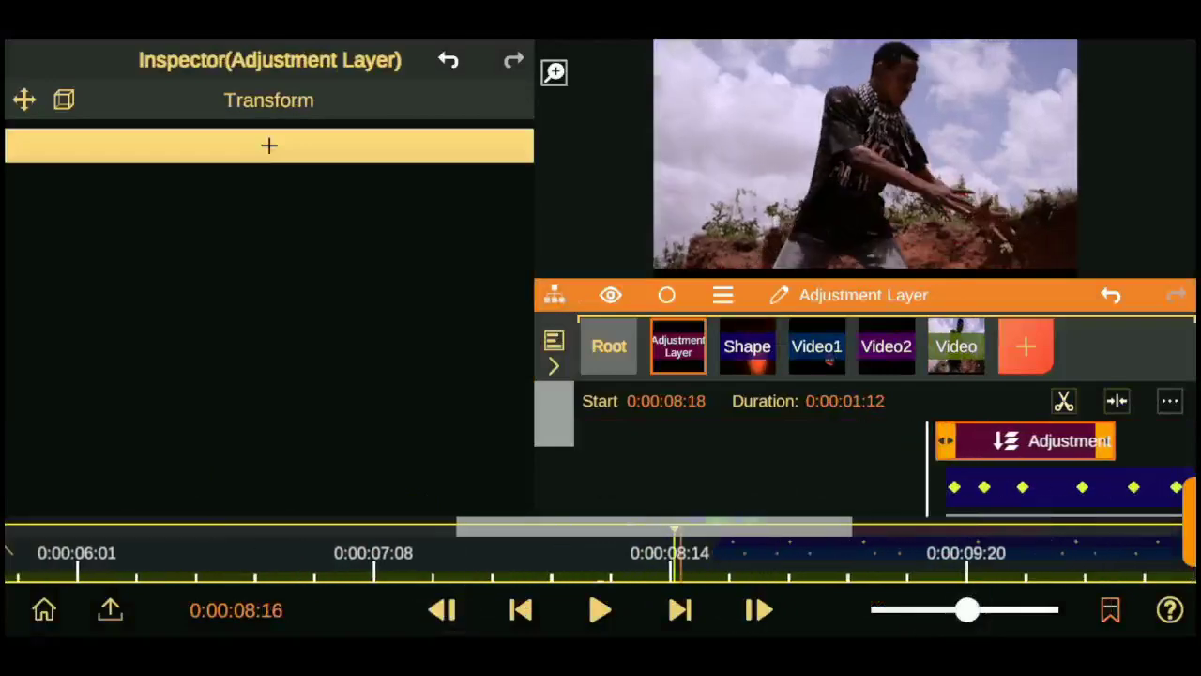
drag(657, 563, 673, 563)
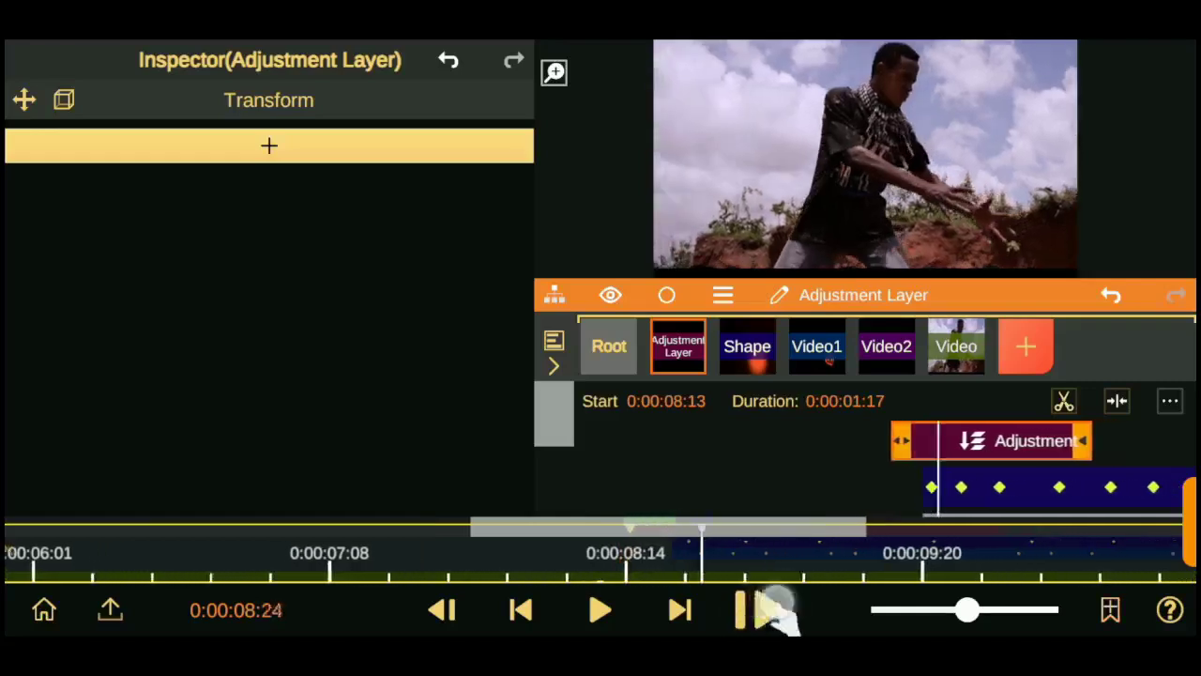
click(750, 609)
click(442, 610)
click(442, 610)
click(442, 610)
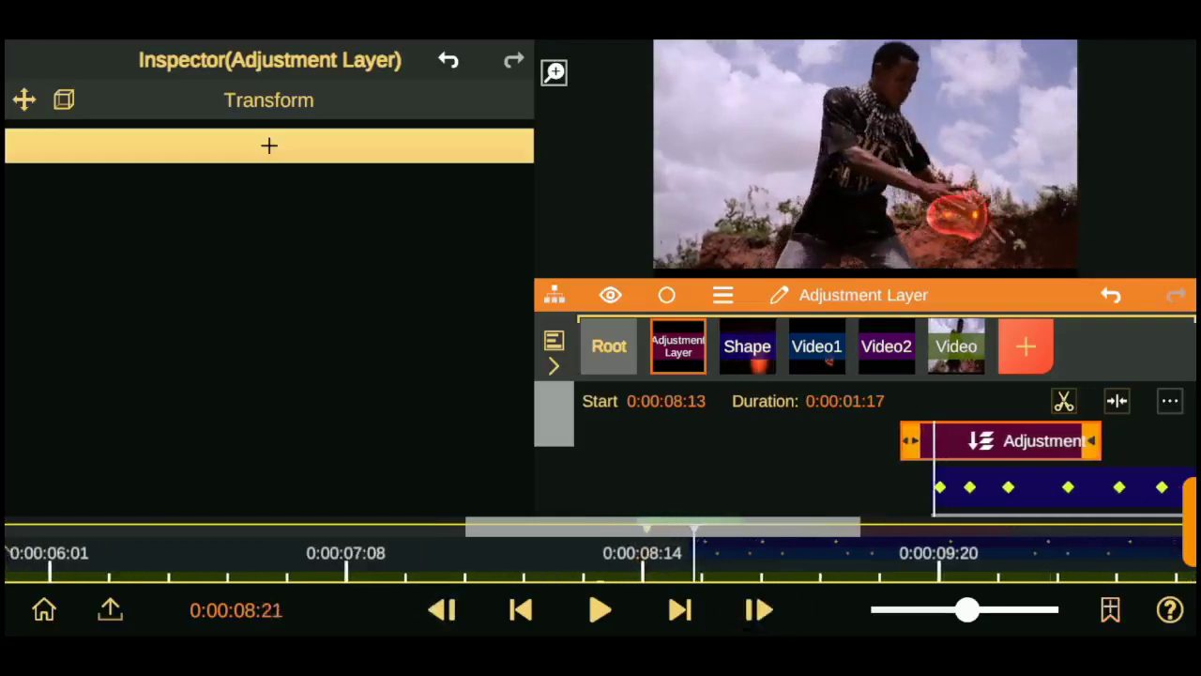
drag(804, 440, 786, 478)
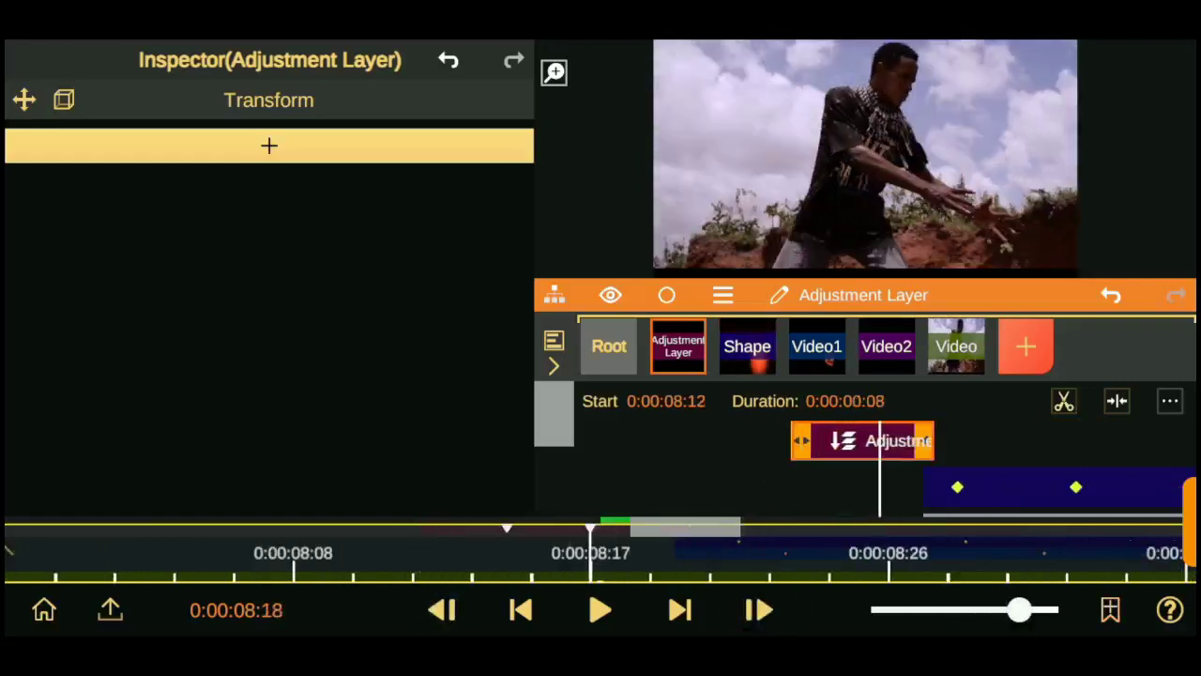
drag(887, 498, 935, 497)
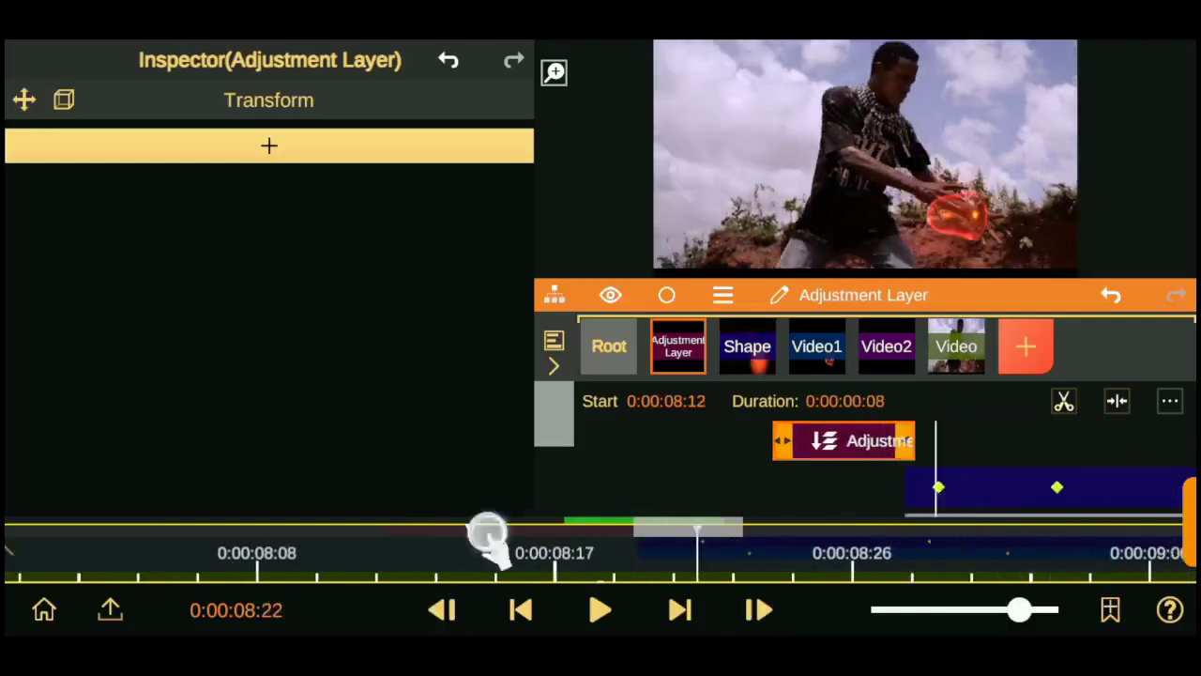
drag(487, 532, 780, 532)
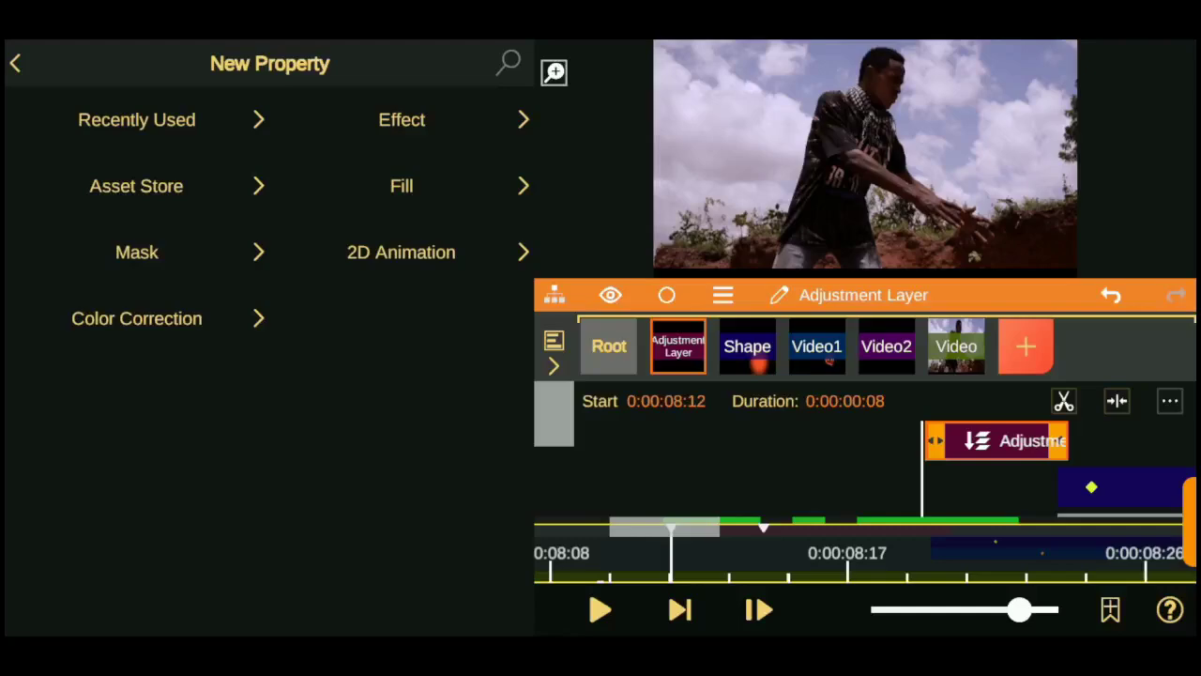
drag(941, 443, 903, 441)
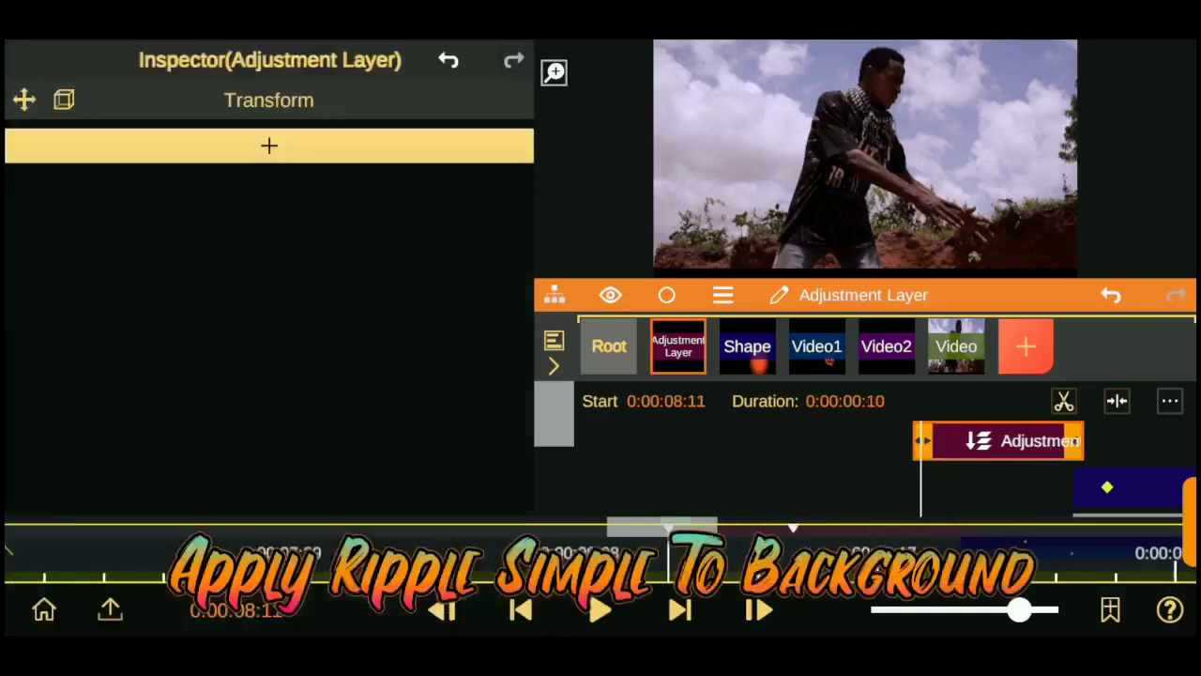
Add Ripple (Simple) to the adjustment layer with centre Y at 0.32
click(269, 146)
click(166, 271)
drag(428, 370, 474, 349)
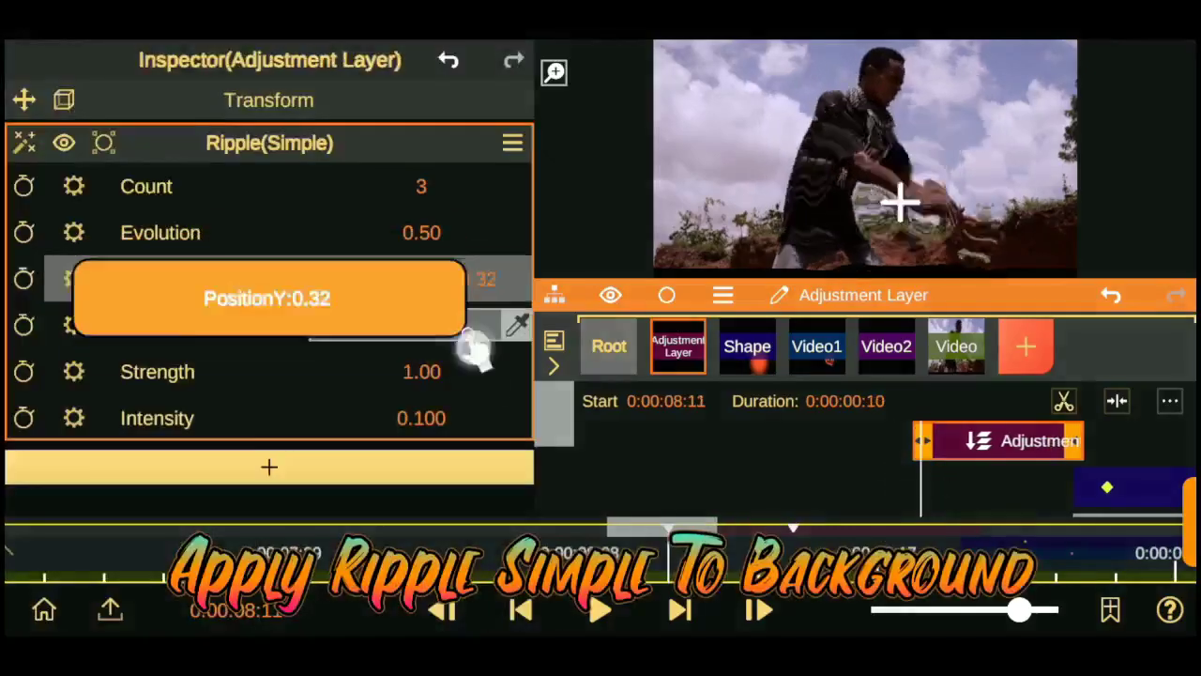
Soften the ripple mask's blur, then set ripple Position X 0.72 and Strength 0.12
click(103, 143)
drag(365, 234, 413, 229)
scroll(410, 332, down, 3)
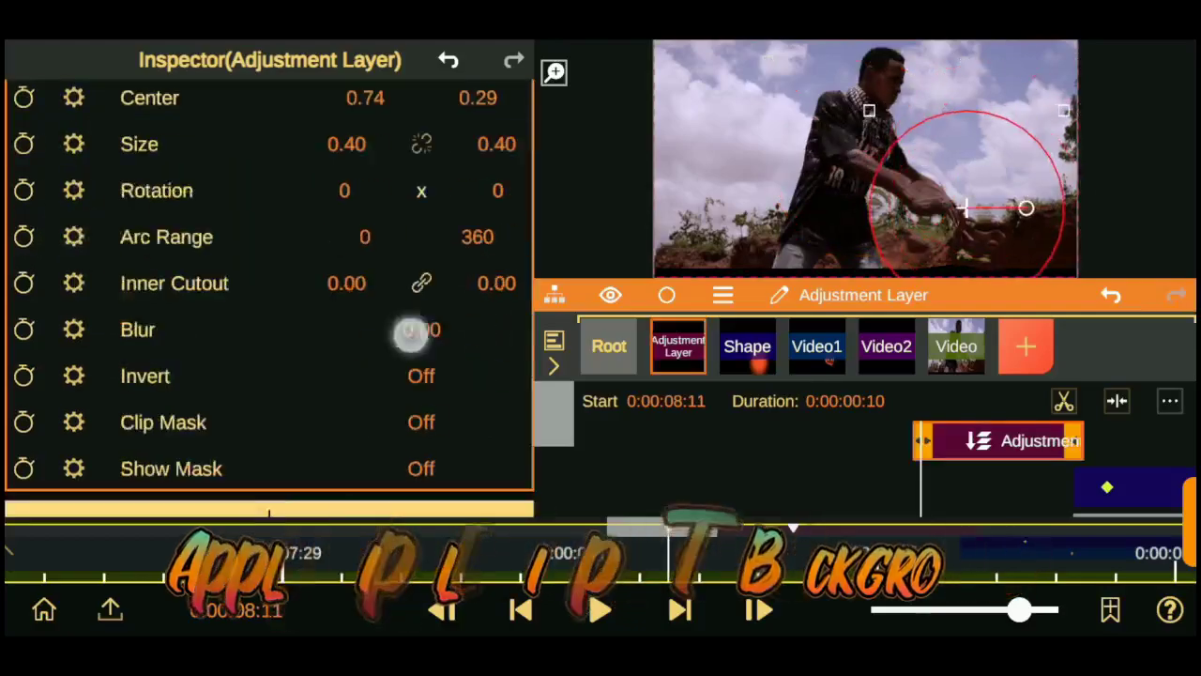
drag(410, 333, 399, 242)
click(102, 123)
click(212, 233)
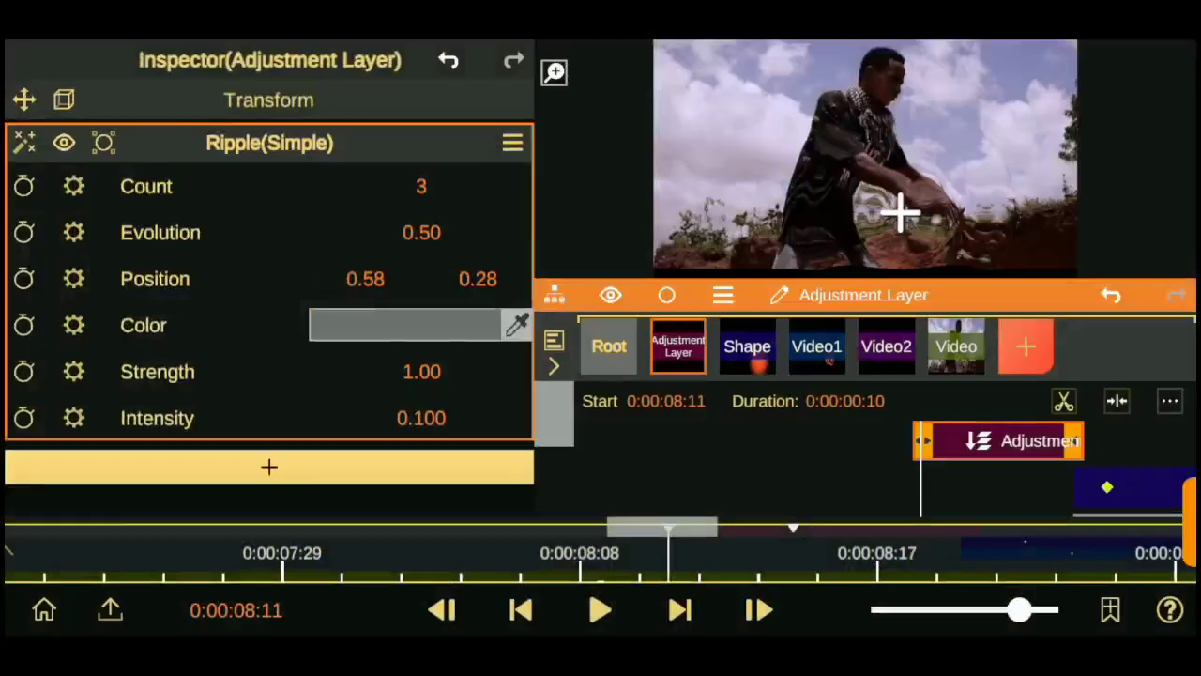
drag(365, 278, 472, 523)
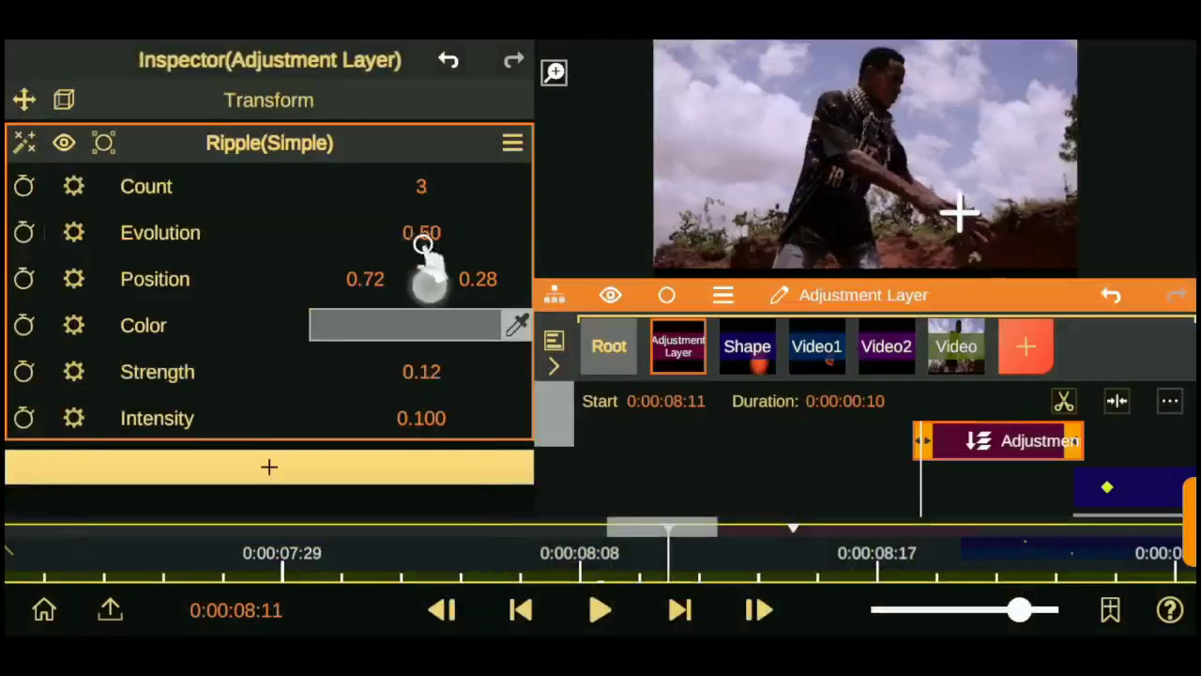
drag(421, 235, 482, 279)
Enlarge the elliptical mask to 0.53, nudge its centre, and set Evolution to 0
click(104, 142)
click(153, 207)
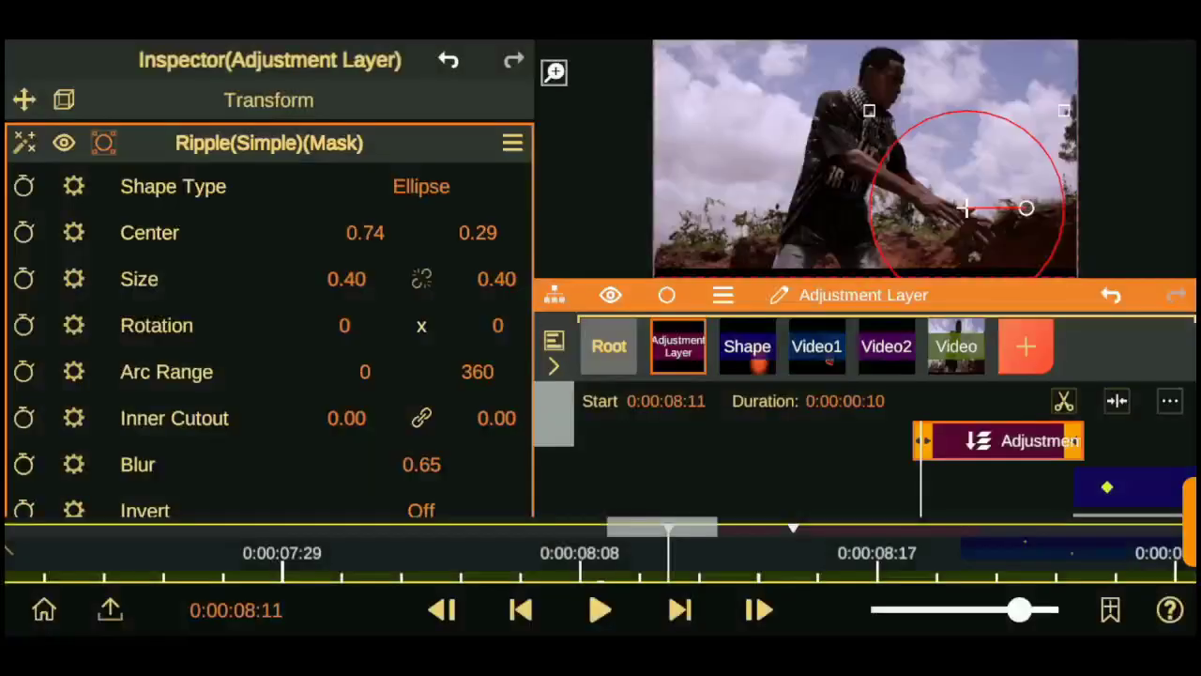
drag(365, 233, 375, 232)
drag(346, 279, 335, 254)
click(103, 143)
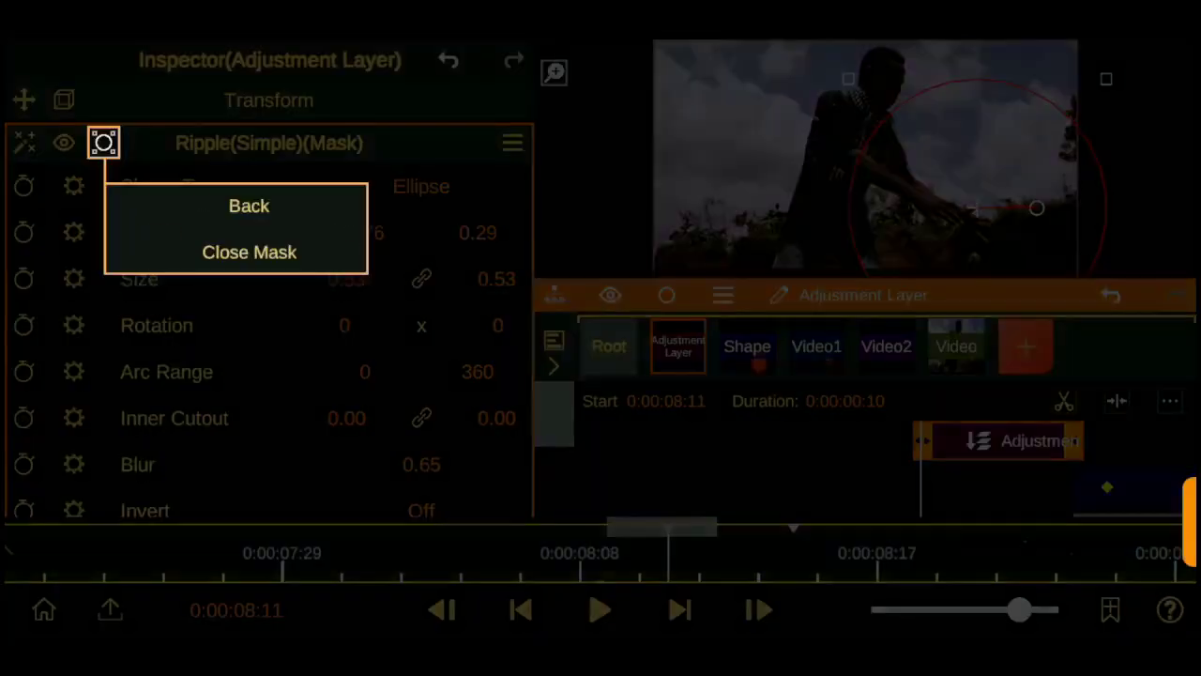
click(249, 206)
mouse_move(421, 232)
mouse_down()
mouse_move(429, 272)
mouse_move(456, 272)
mouse_up()
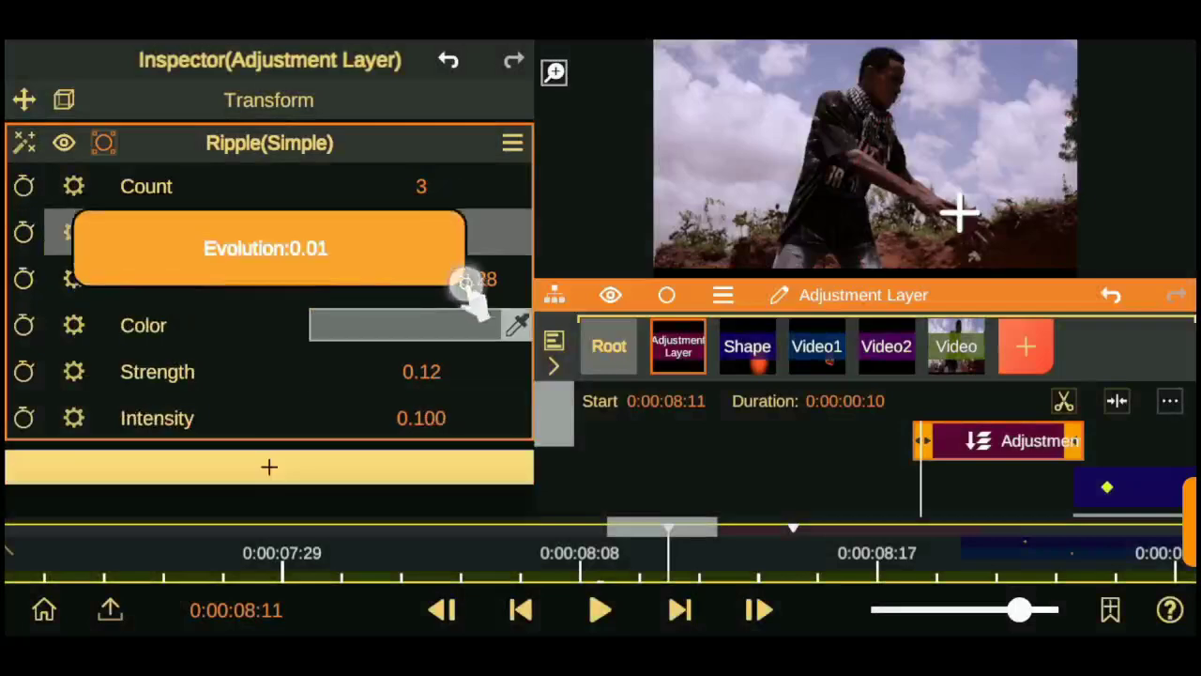
Keyframe Evolution across frames at 0.62, 1.03, 0.22 and back to 0.00
click(24, 230)
drag(713, 553, 624, 554)
drag(421, 232, 450, 184)
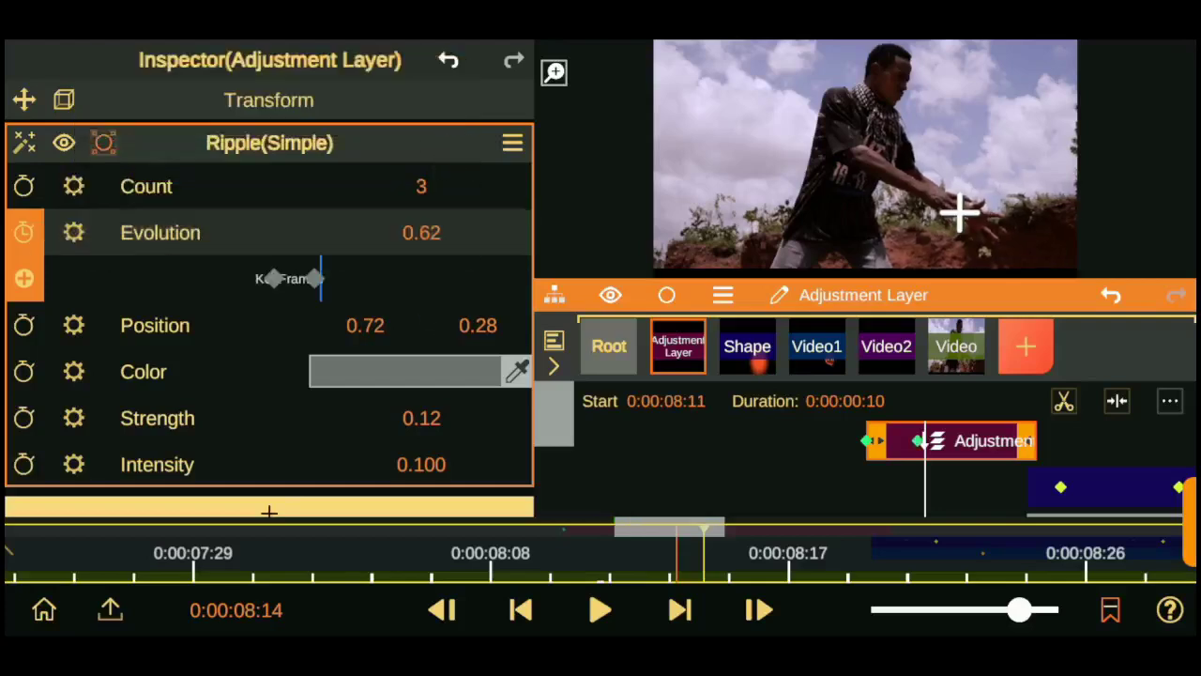
drag(713, 553, 625, 554)
mouse_move(422, 233)
mouse_down()
mouse_move(469, 223)
mouse_move(434, 105)
mouse_up()
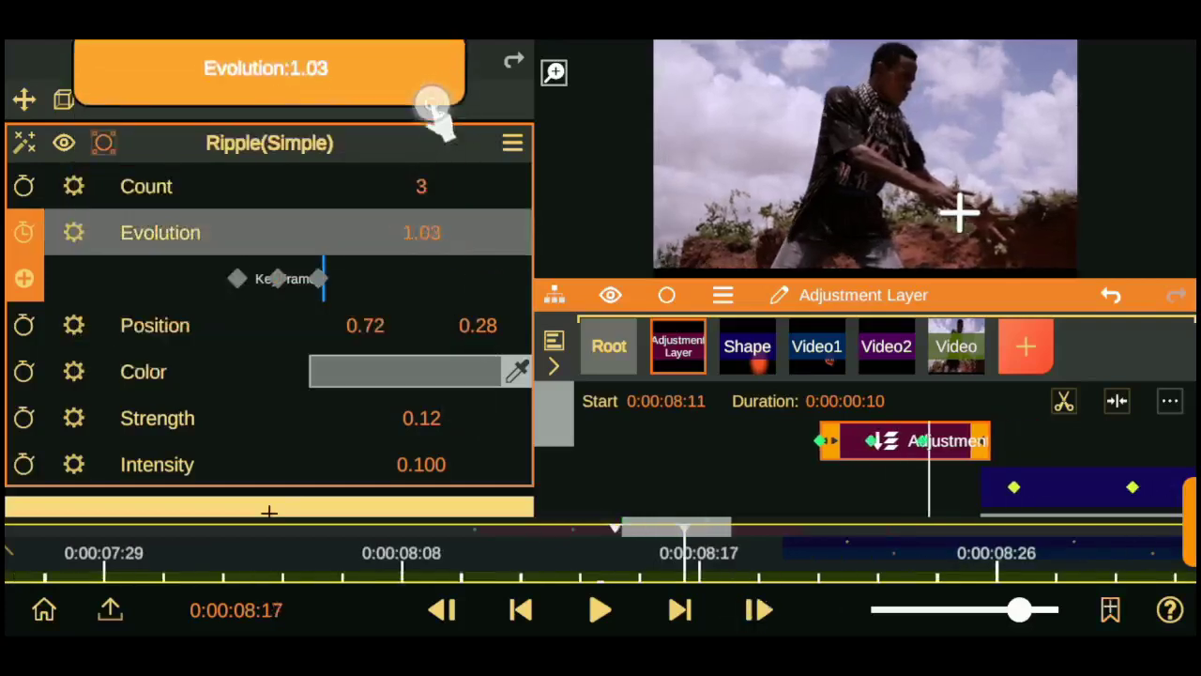
drag(429, 236, 456, 470)
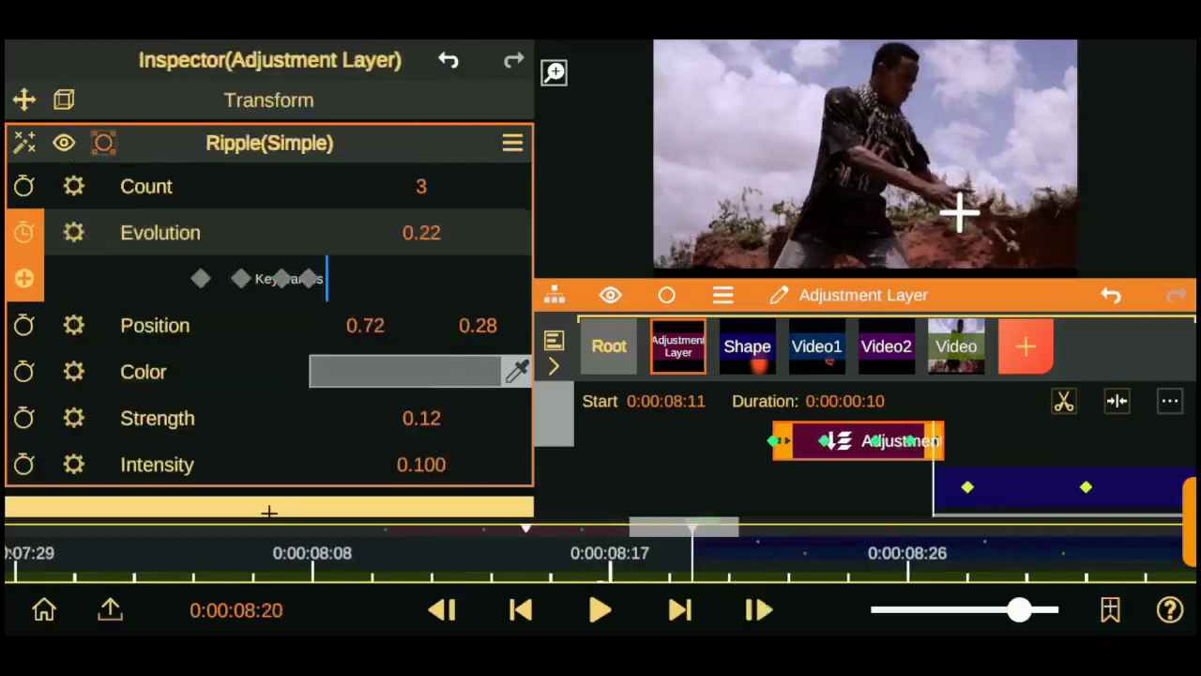
drag(421, 232, 432, 375)
Preview, add another Evolution keyframe near 0.36, and extend the adjustment clip to 0:00:02:18
click(600, 610)
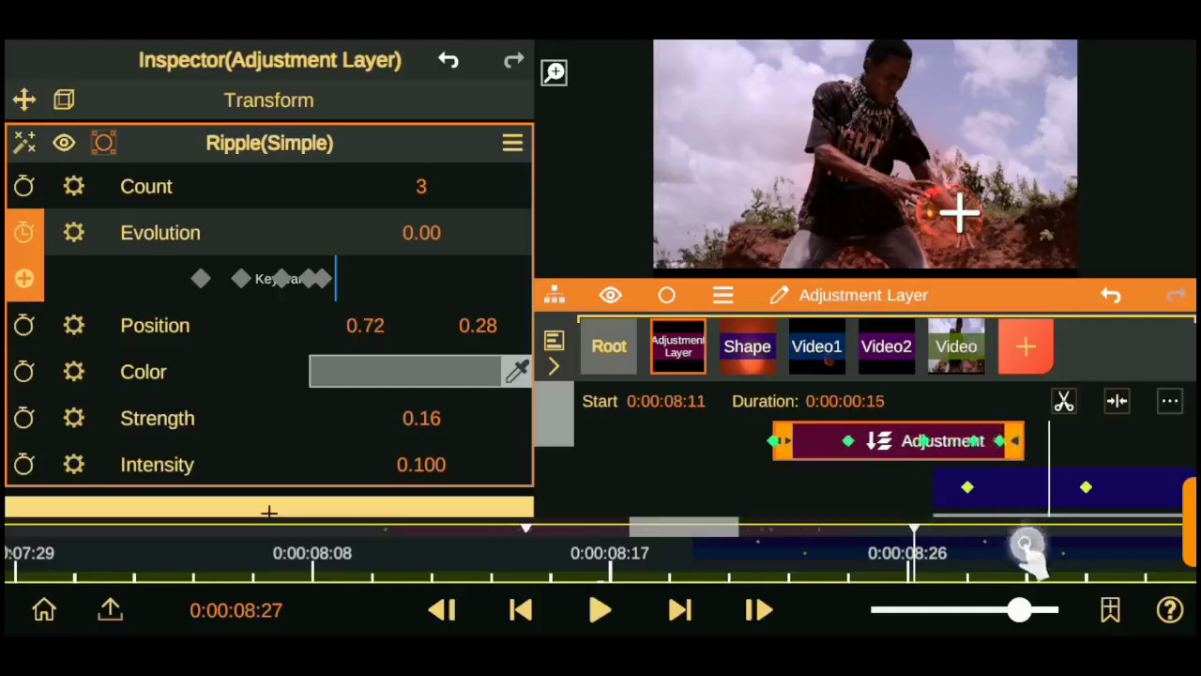
drag(421, 232, 410, 115)
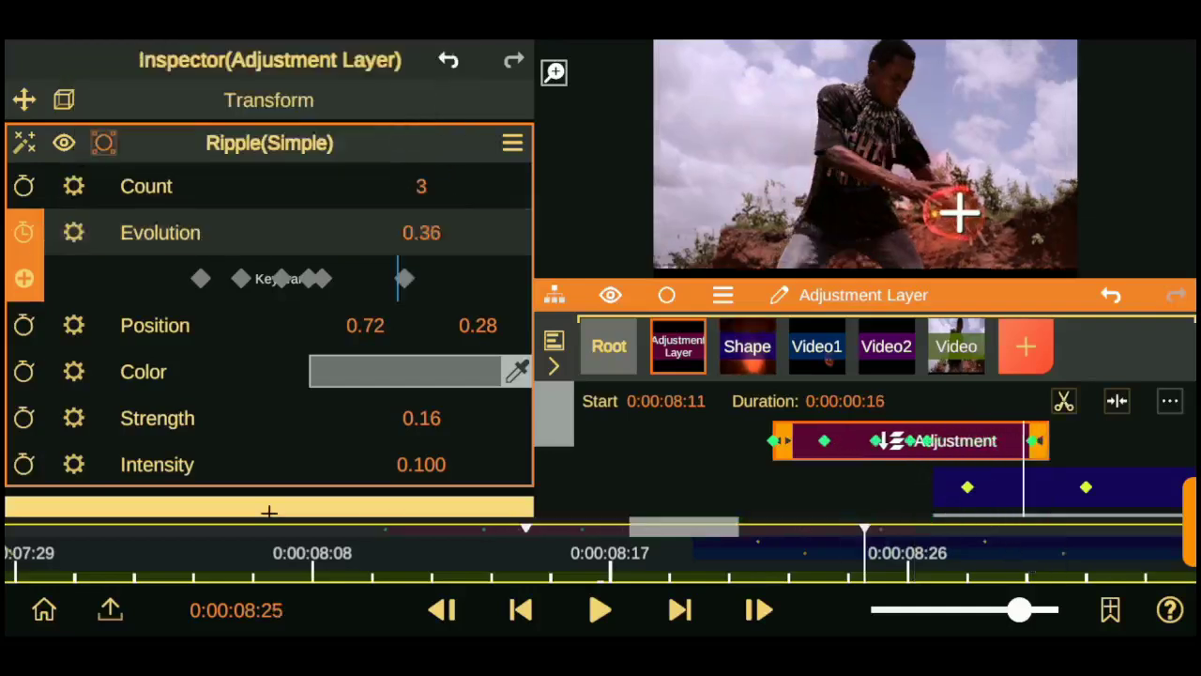
drag(421, 233, 420, 125)
mouse_move(1039, 440)
mouse_down()
mouse_move(1171, 514)
mouse_move(1070, 512)
mouse_up()
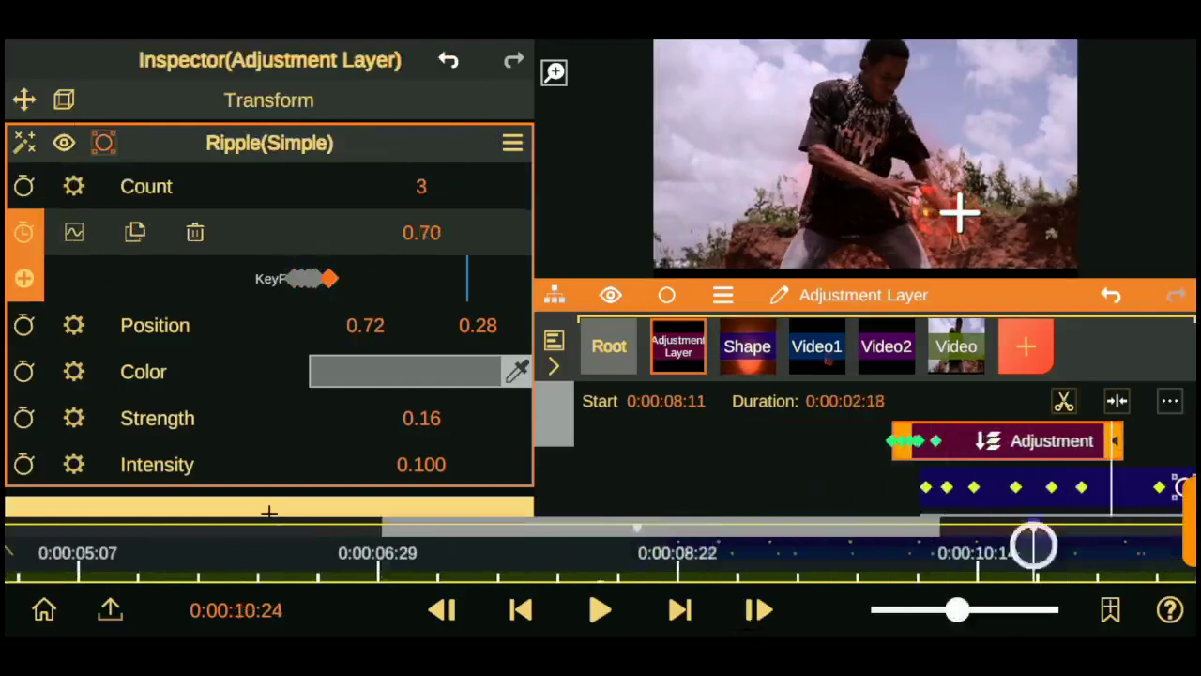
Around 8:28, turn on Center keyframing for the ripple's elliptical mask and drag the centre onto the fireball
drag(729, 606, 750, 606)
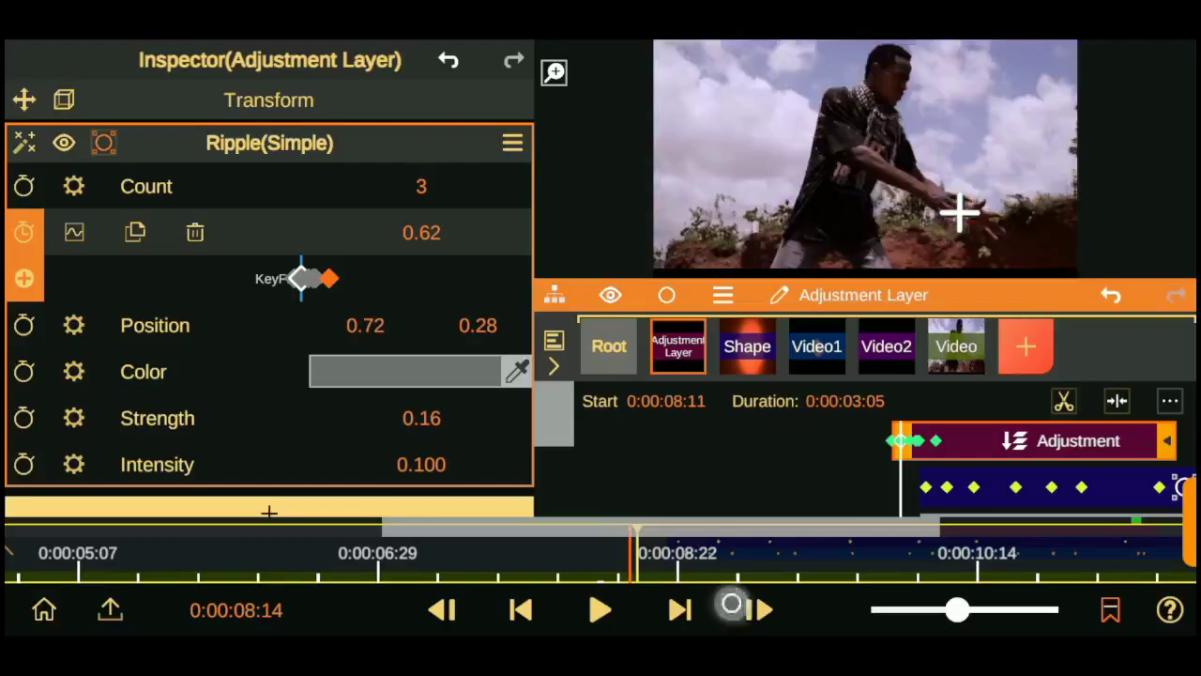
click(103, 142)
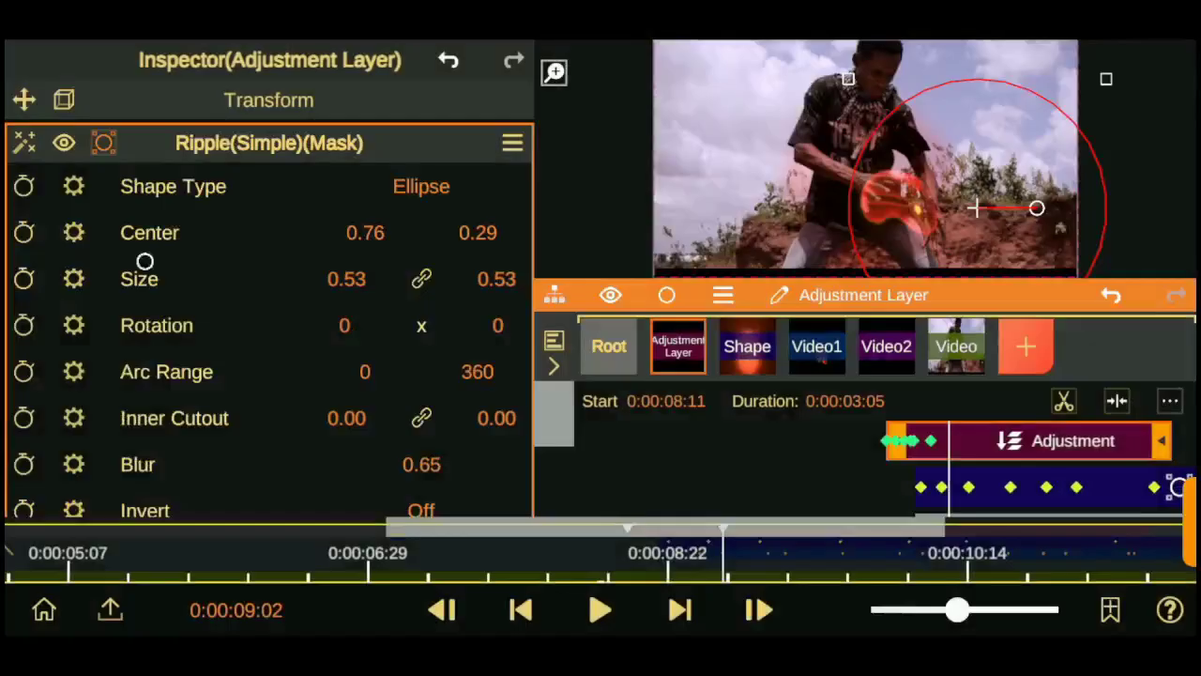
drag(713, 554, 725, 554)
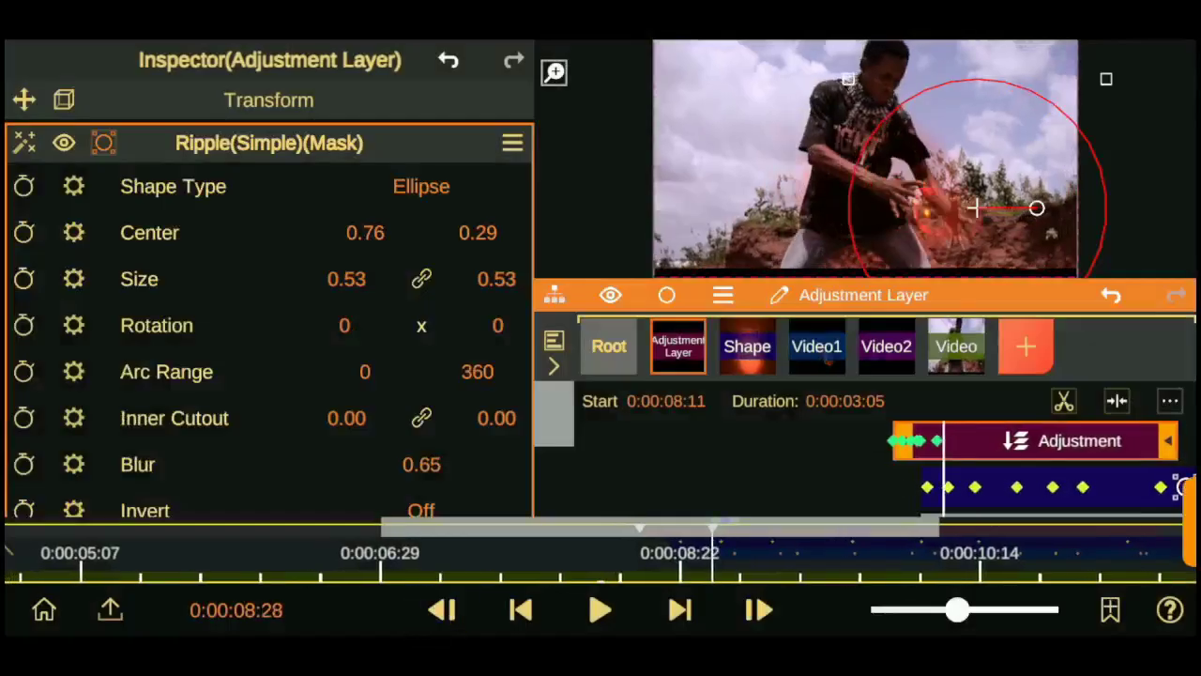
click(149, 232)
click(23, 231)
click(441, 610)
click(24, 277)
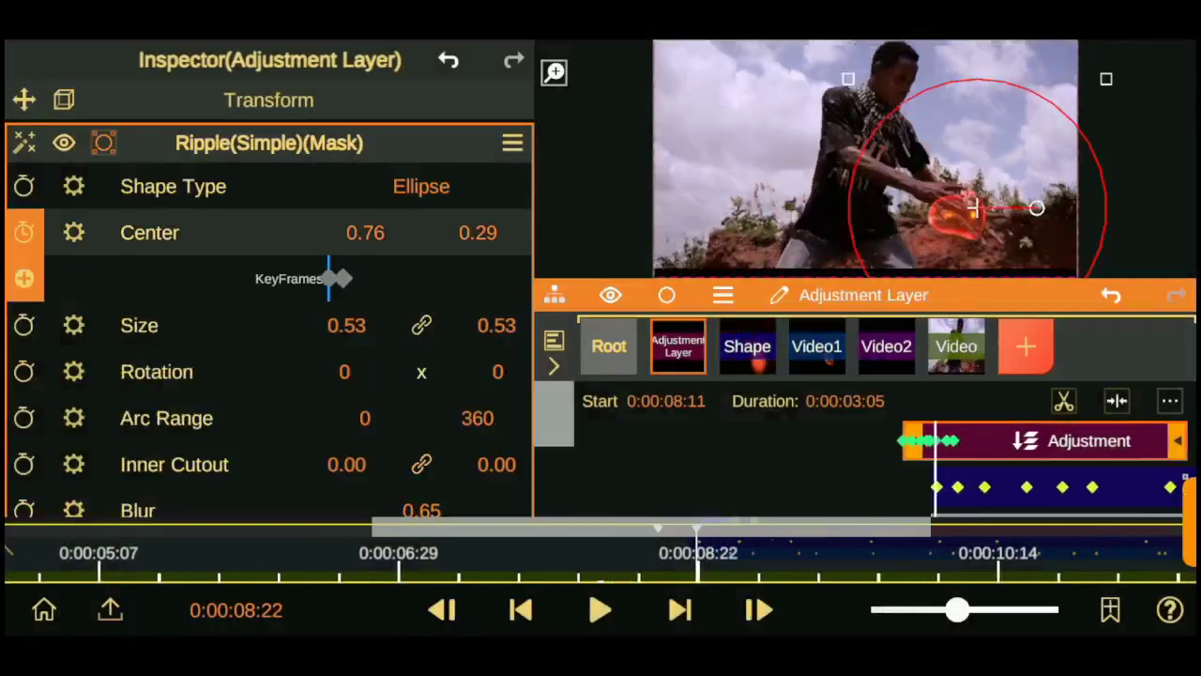
drag(367, 235, 367, 263)
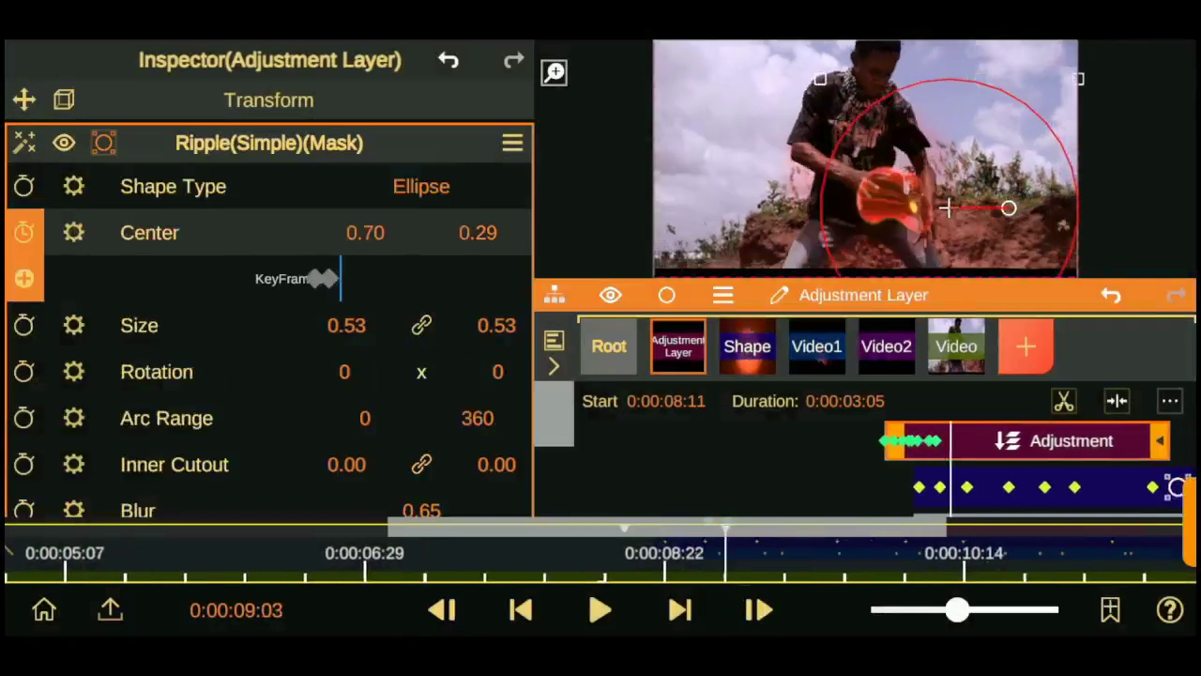
drag(369, 219, 281, 225)
Step forward and keyframe the mask centre along the moving fireball, with X at 0.49
click(759, 610)
click(758, 610)
drag(371, 229, 343, 240)
drag(478, 233, 478, 188)
drag(826, 545, 1125, 544)
drag(957, 610, 924, 605)
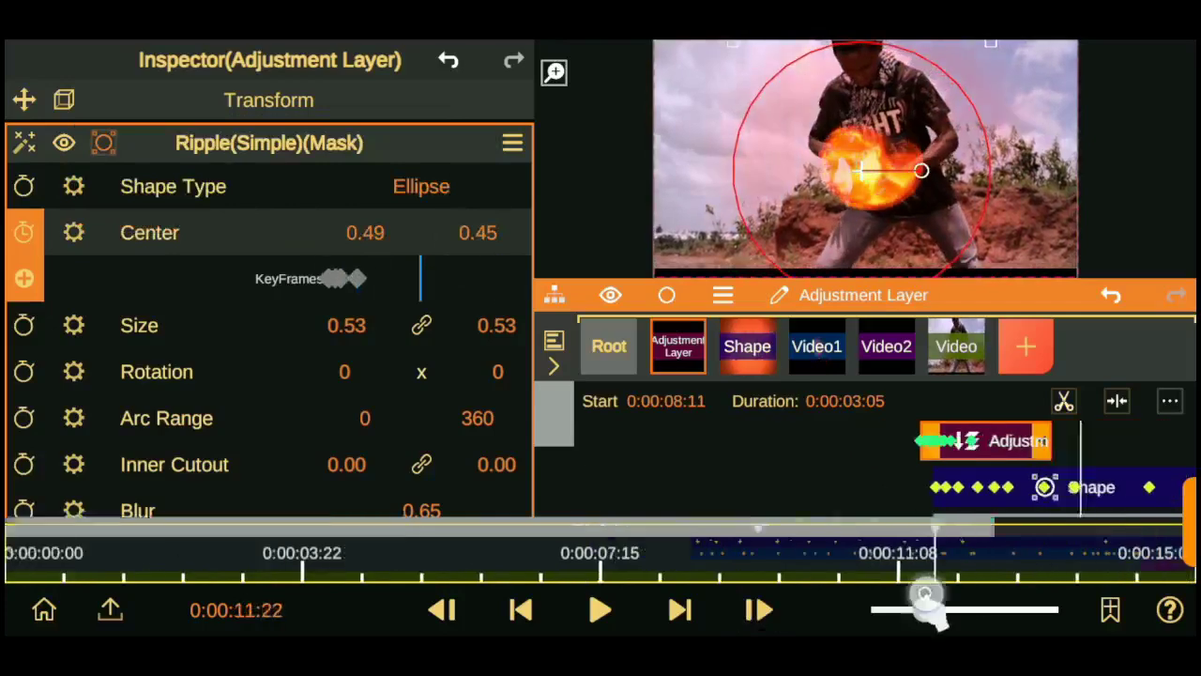
drag(939, 549, 1004, 549)
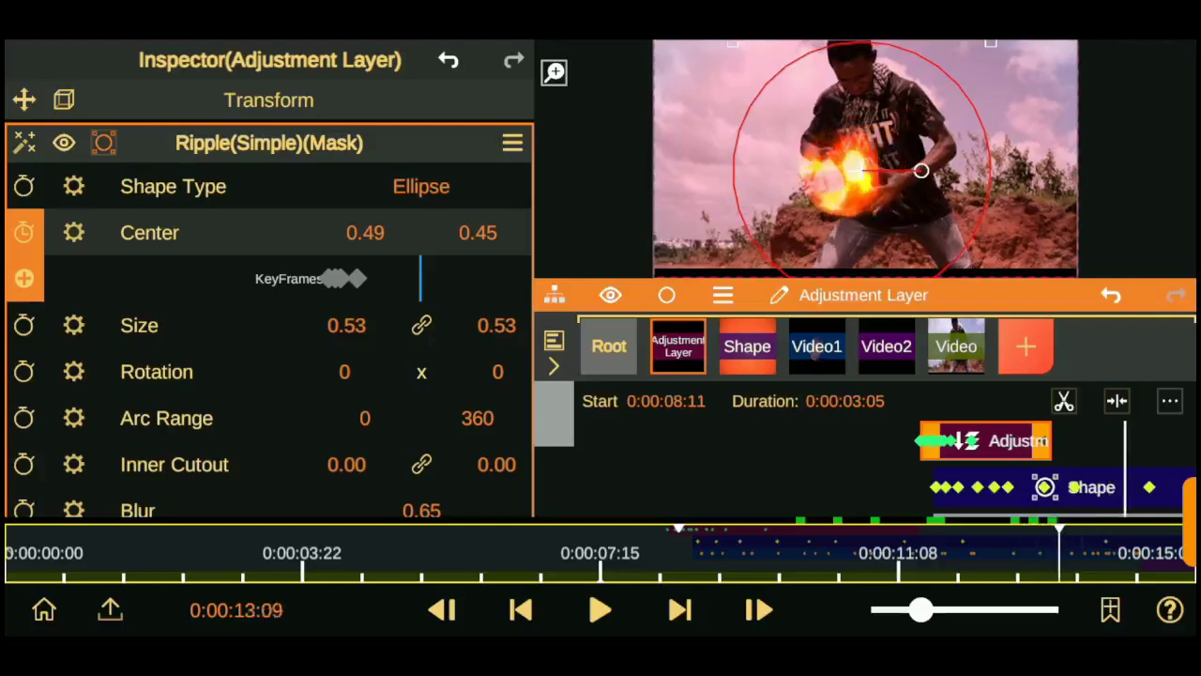
Lengthen the adjustment layer to 0:00:05:06 and set ripple Evolution to 0.28 at 9:11
drag(1056, 507, 1070, 507)
click(748, 554)
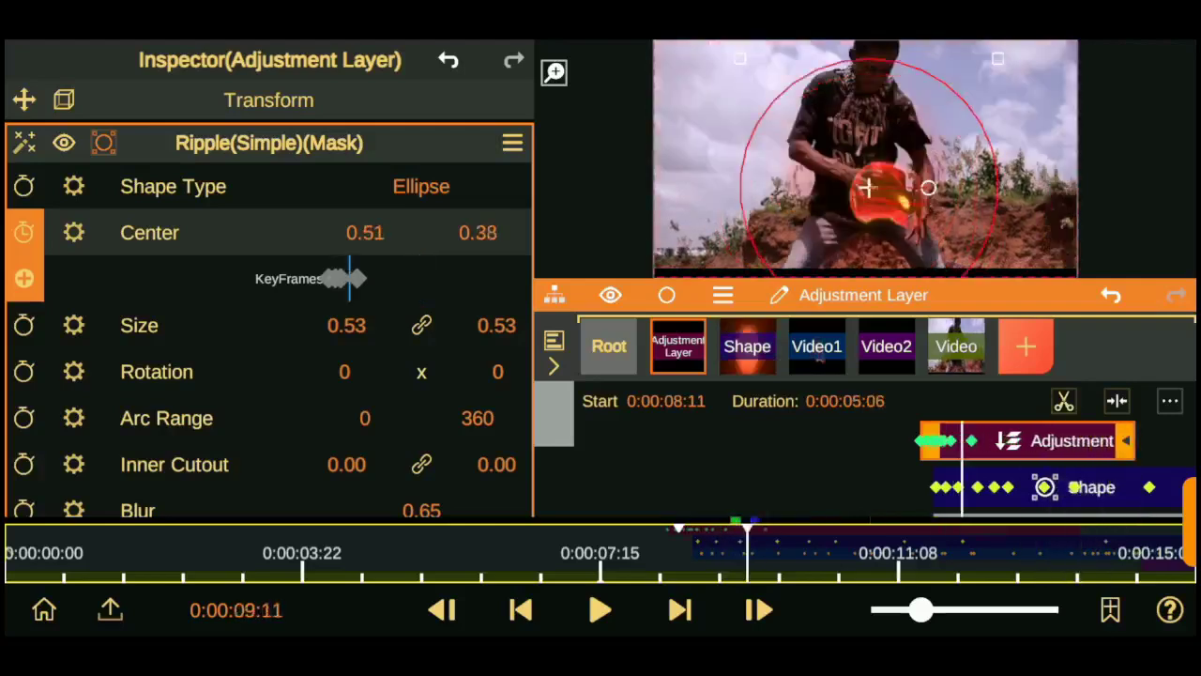
click(104, 143)
click(247, 203)
drag(422, 232, 424, 357)
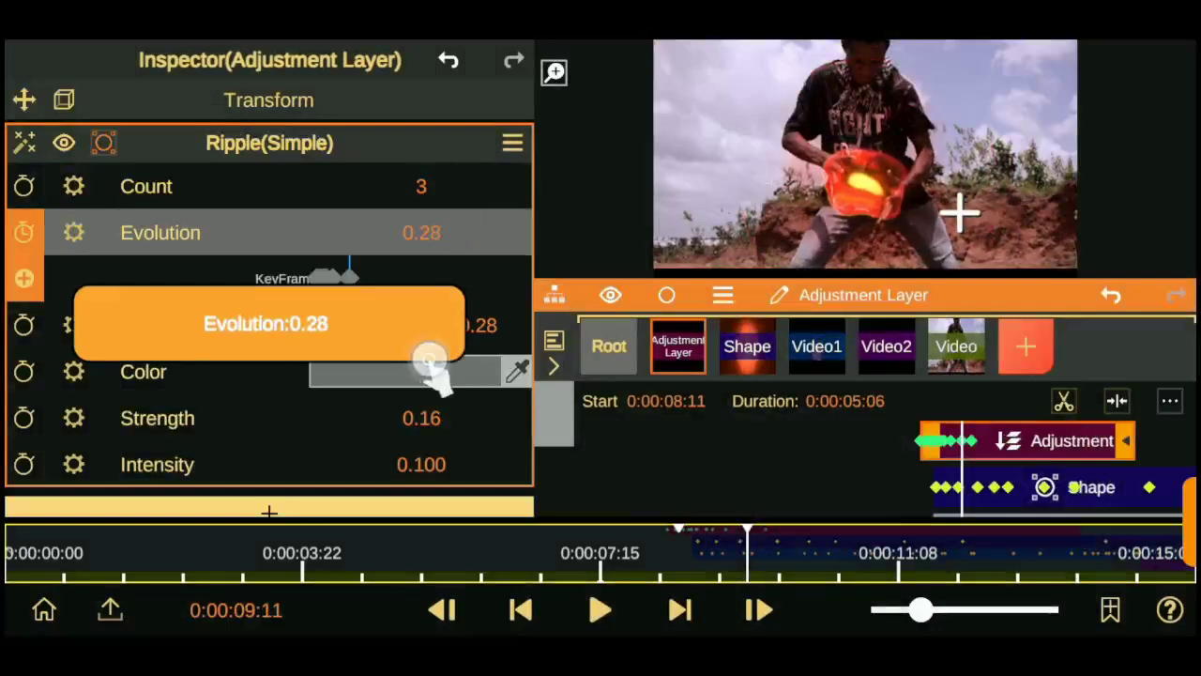
Undo the last Evolution change, turn on ripple Position keyframing and move it left to X 0.56
click(201, 233)
drag(365, 324, 301, 335)
click(365, 325)
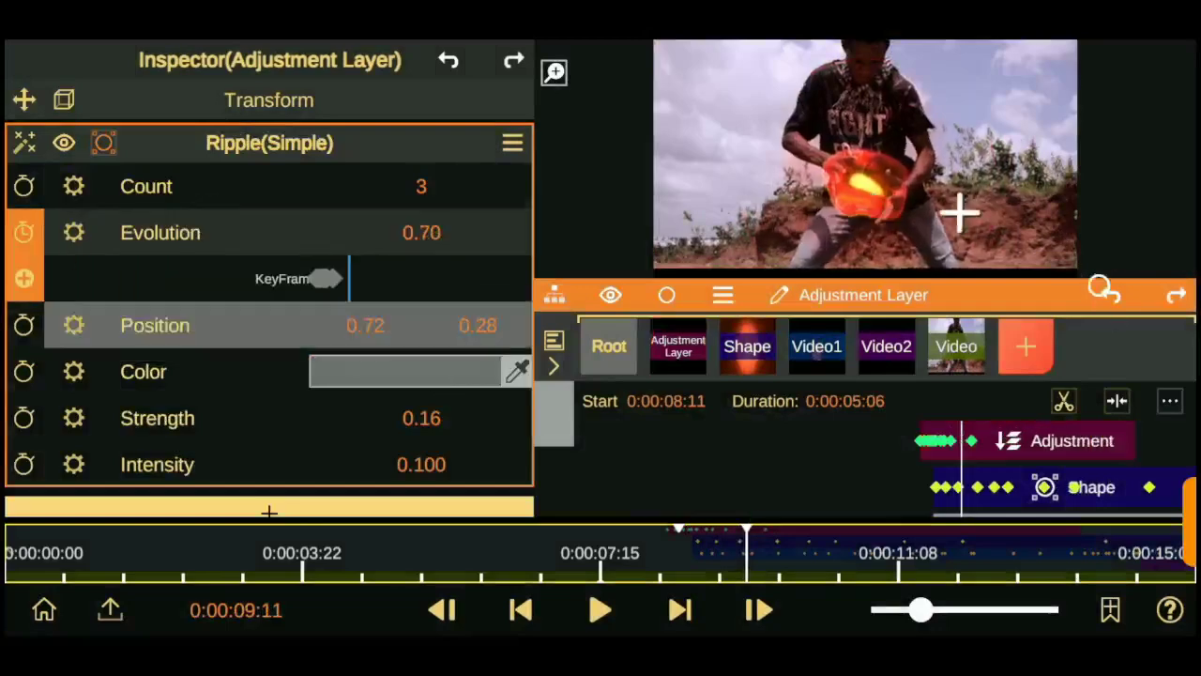
drag(748, 553, 756, 593)
click(24, 325)
drag(365, 315, 317, 327)
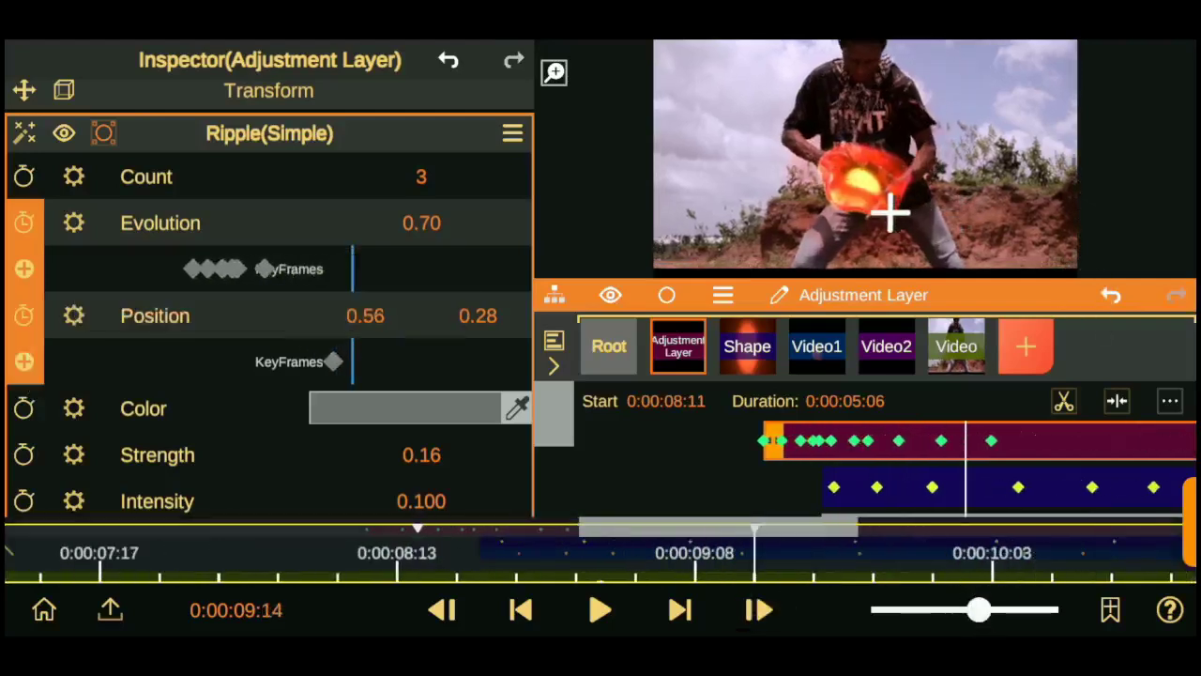
Over the next frames, keyframe Evolution at 0.13 then 0.49, with Position Y 0.47
click(758, 610)
drag(422, 223, 413, 394)
click(751, 607)
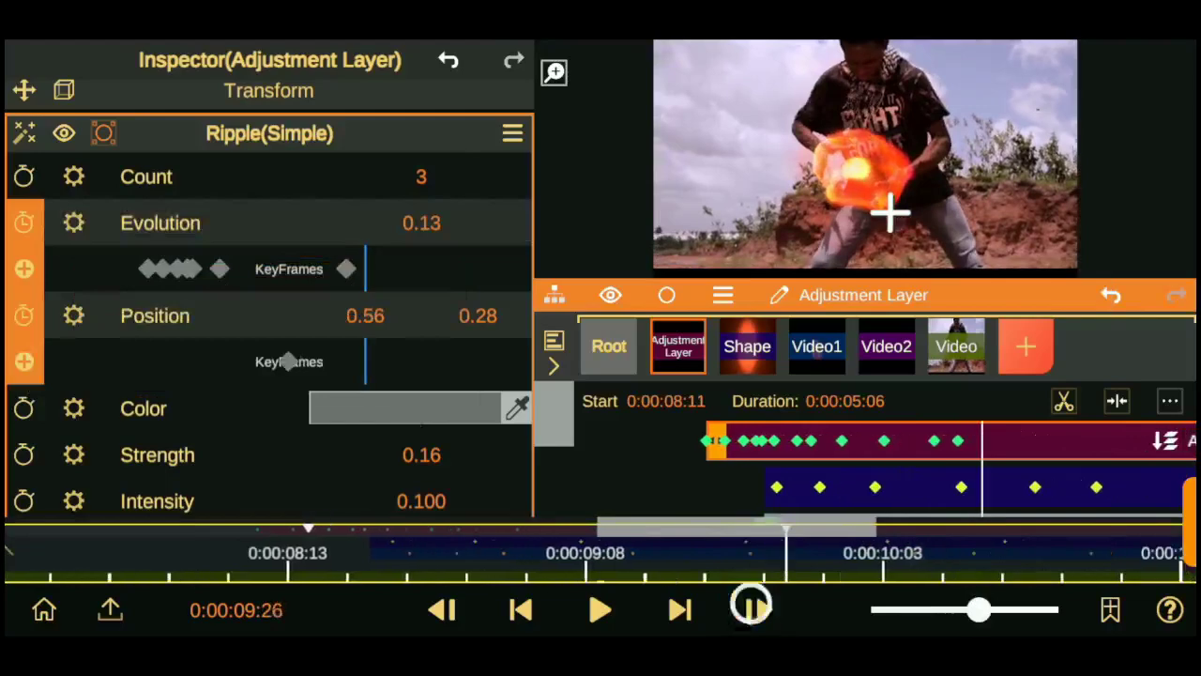
drag(421, 222, 456, 166)
drag(477, 316, 497, 248)
click(763, 608)
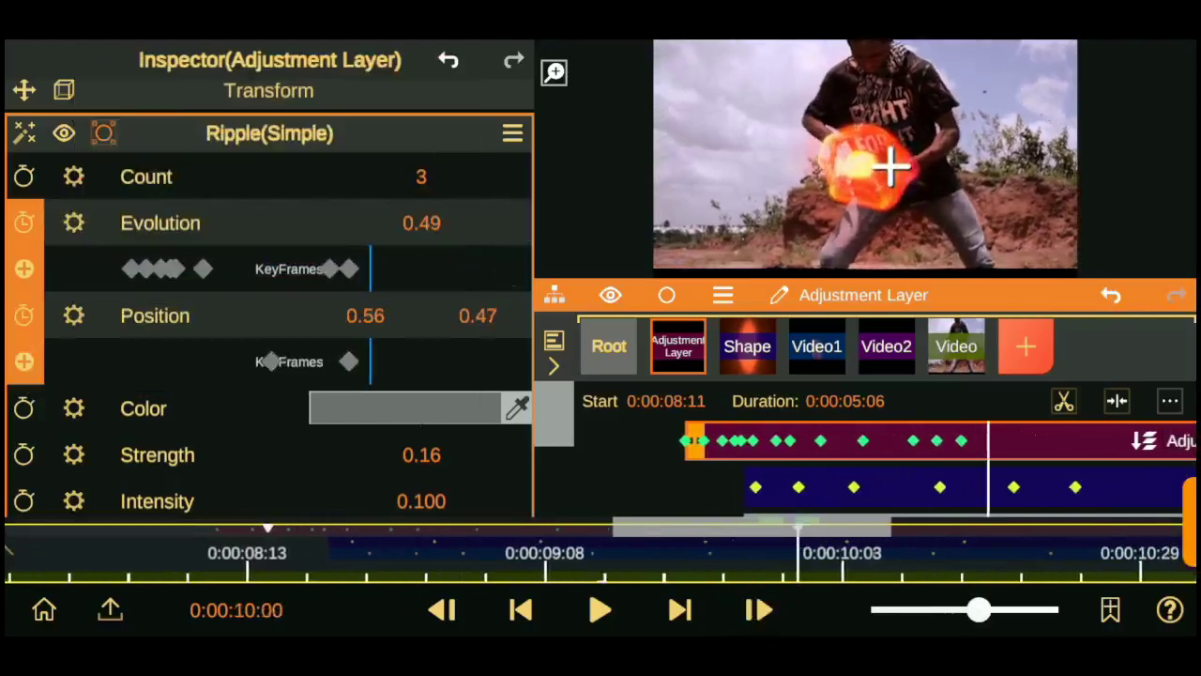
mouse_move(365, 316)
mouse_down()
mouse_move(326, 323)
mouse_move(375, 324)
mouse_up()
Keyframe Position Y 0.52 and alternate Evolution between 0, 0.14 and 0 frame by frame
click(758, 610)
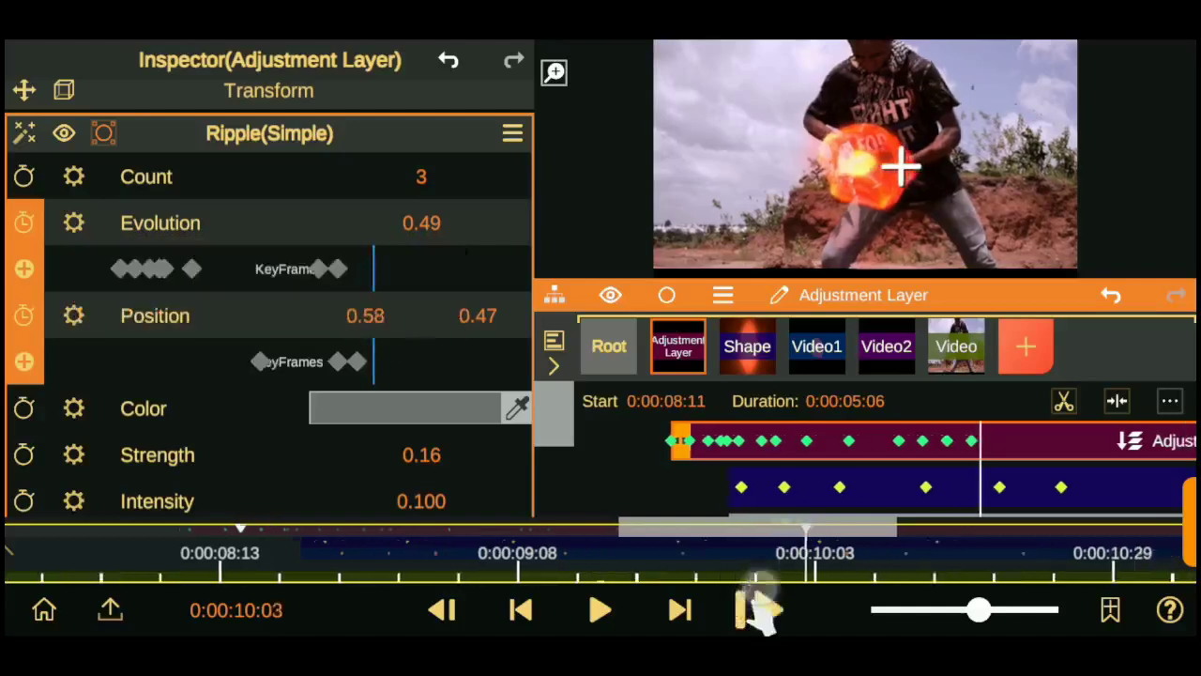
drag(483, 322, 485, 300)
click(758, 605)
drag(421, 223, 470, 388)
click(758, 610)
click(758, 610)
drag(421, 222, 422, 121)
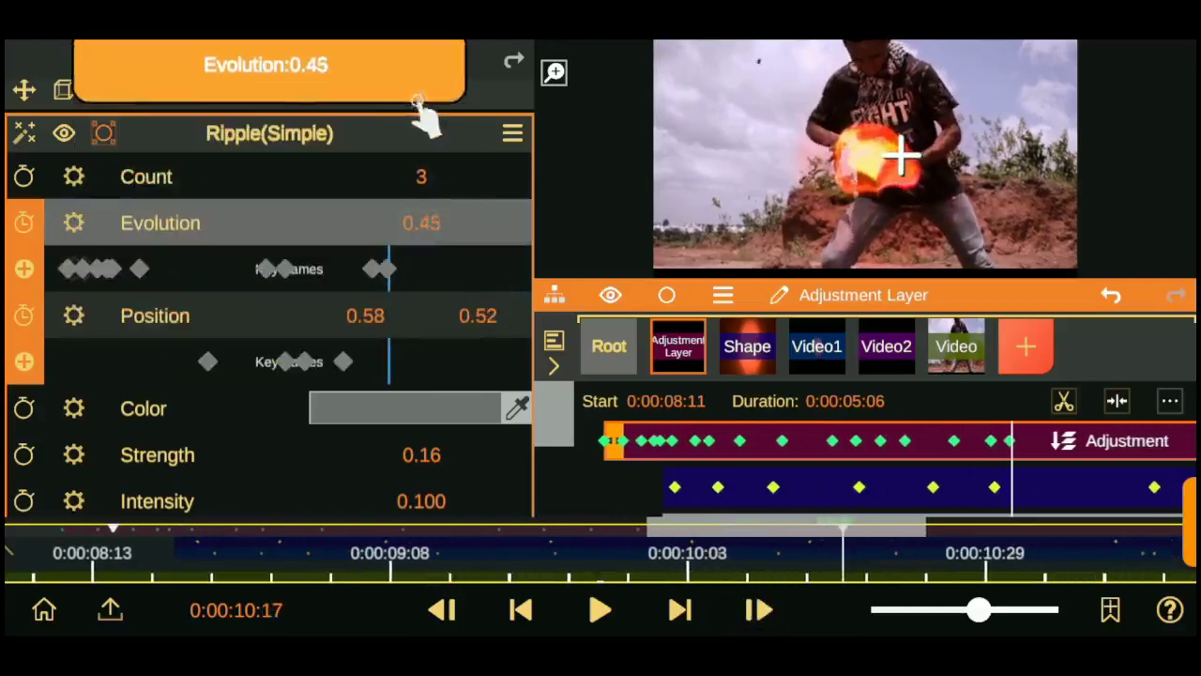
click(758, 610)
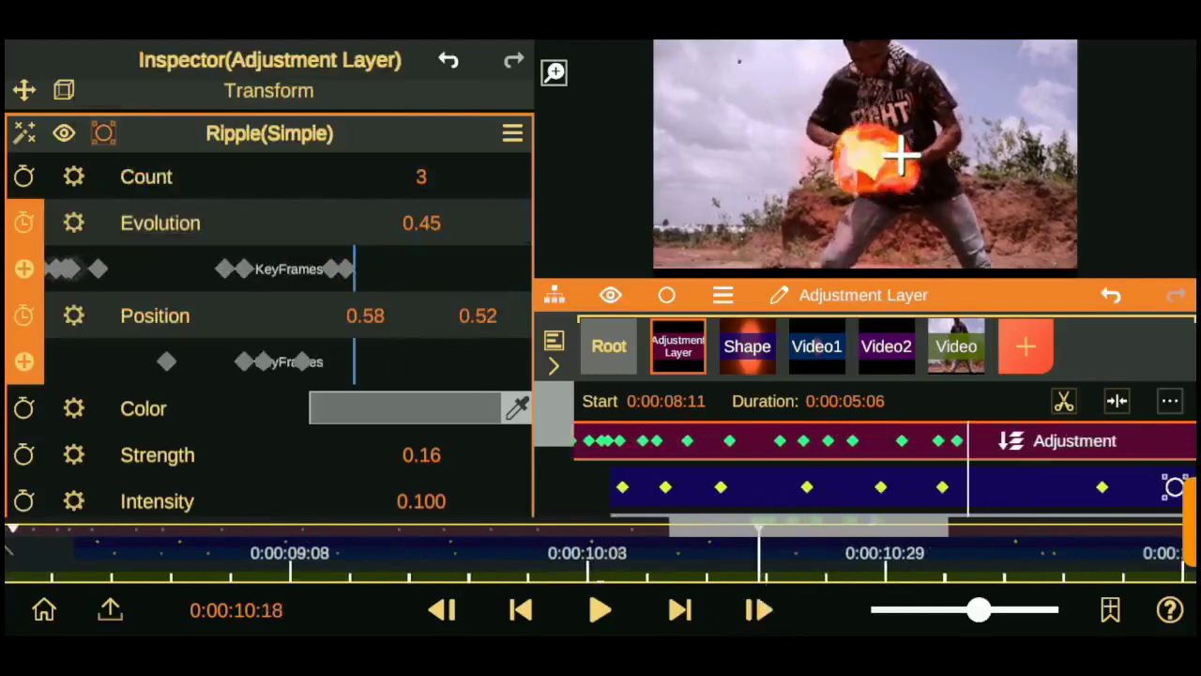
drag(431, 239, 465, 404)
Add raised Evolution keyframes and set Position Y to 0.53 at 11:06
click(758, 610)
click(758, 610)
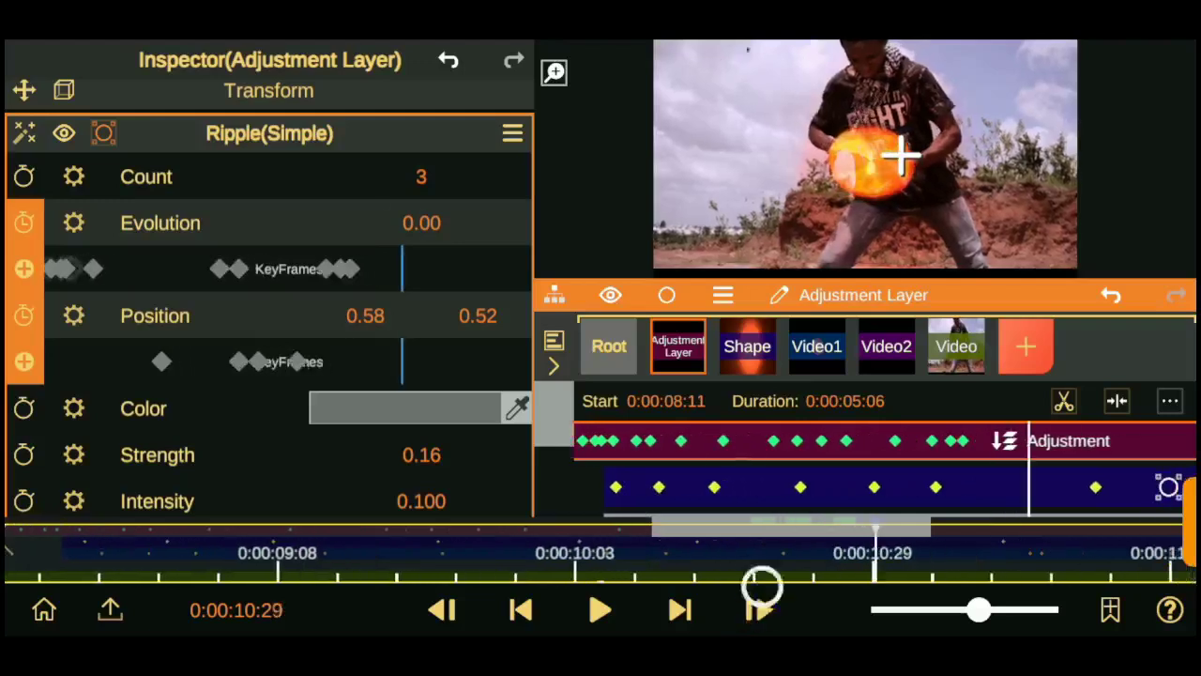
drag(421, 222, 417, 103)
drag(478, 315, 485, 305)
drag(761, 563, 676, 563)
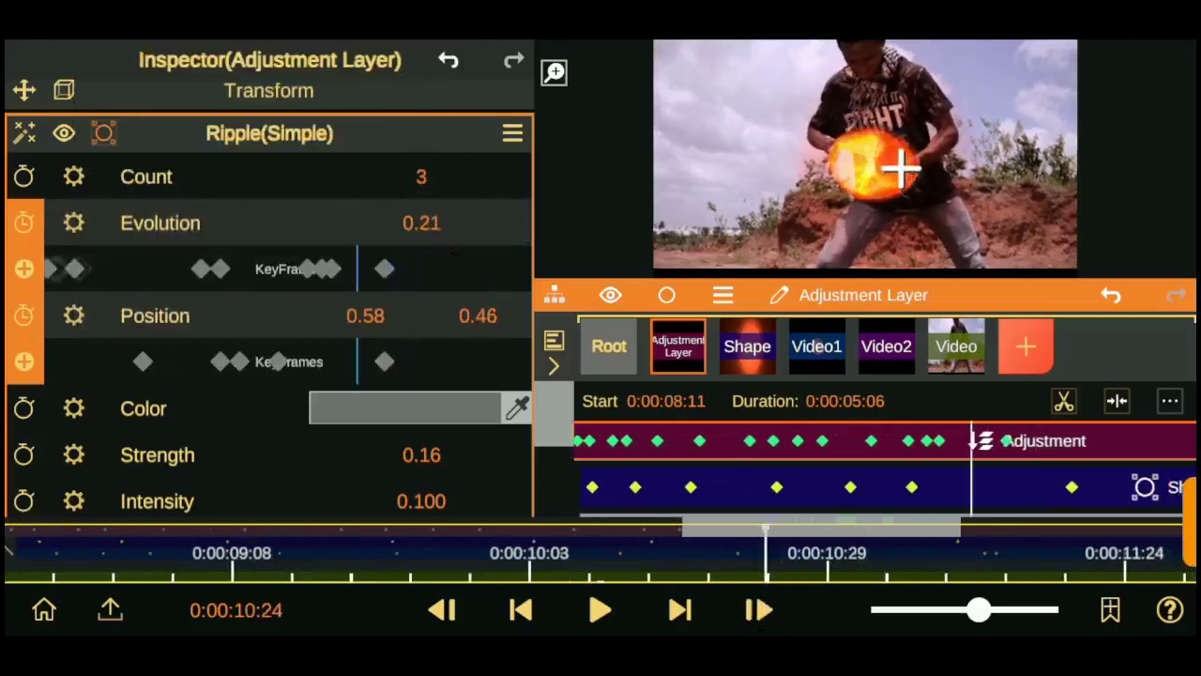
drag(478, 315, 476, 278)
mouse_move(422, 223)
mouse_down()
mouse_move(434, 316)
mouse_move(441, 225)
mouse_up()
At 11:22, keyframe new Evolution values and lower Position Y to 0.43
drag(854, 563, 751, 563)
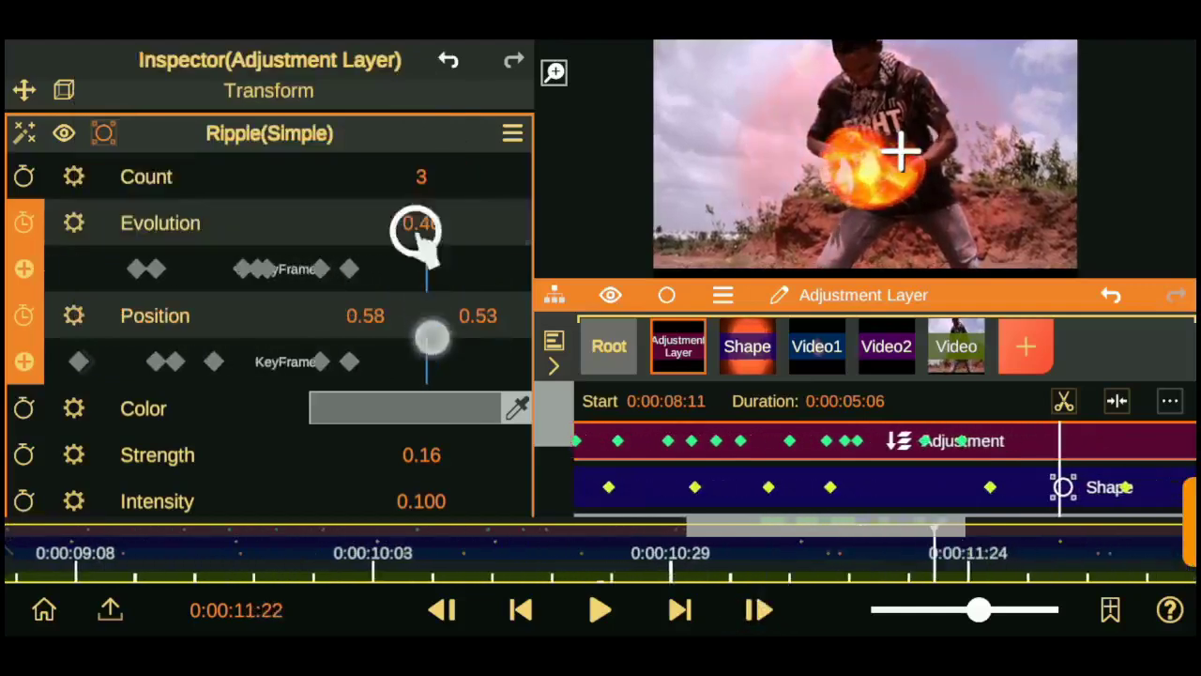
mouse_move(416, 233)
mouse_down()
mouse_move(442, 275)
mouse_move(429, 200)
mouse_up()
drag(477, 315, 491, 348)
drag(422, 223, 421, 236)
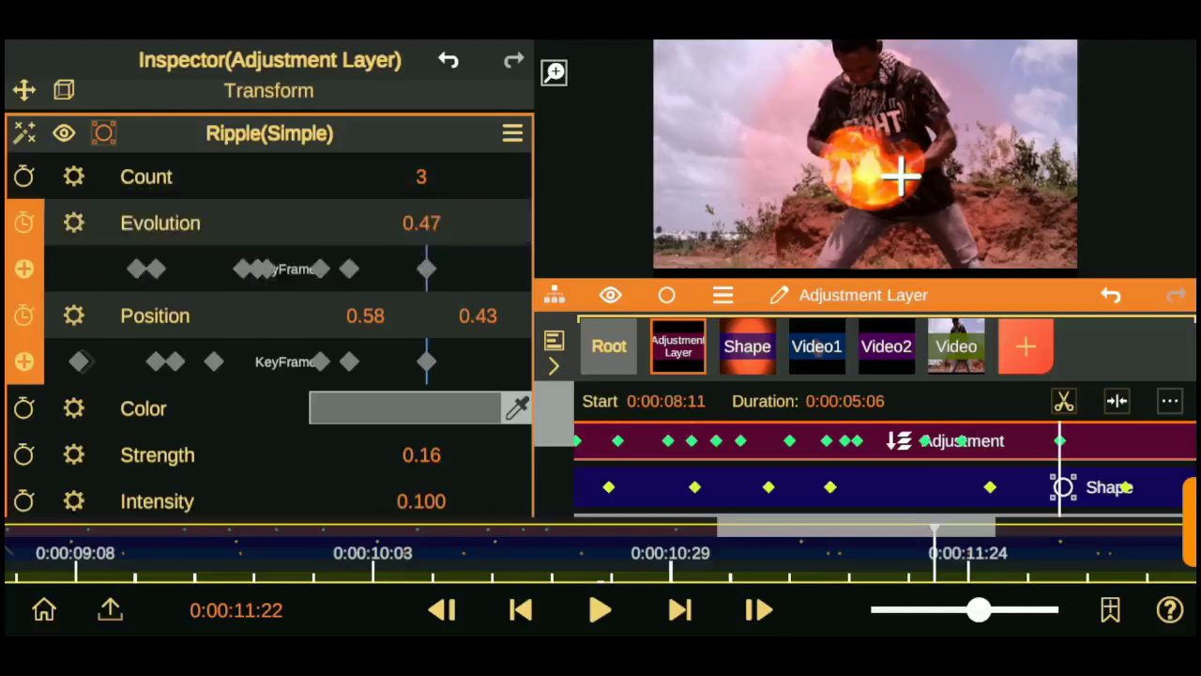
At 0:00:13:00, set the ripple Position to X 0.50 and Y 0.31
click(762, 606)
click(767, 593)
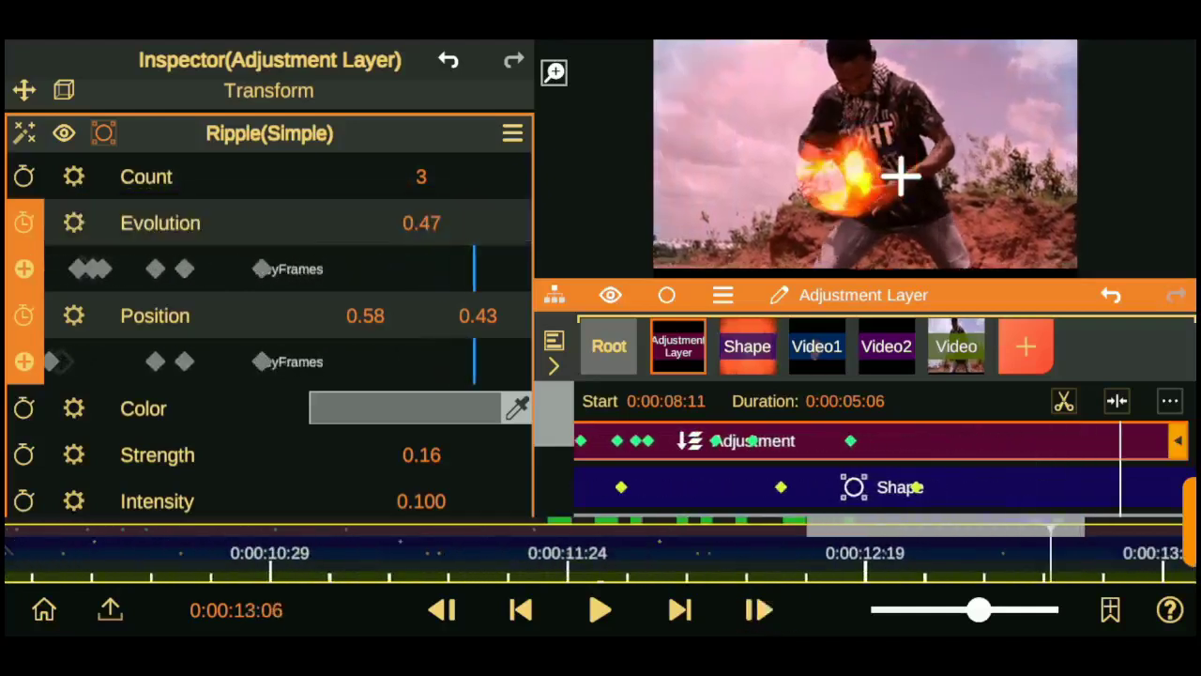
click(442, 610)
drag(461, 328, 499, 373)
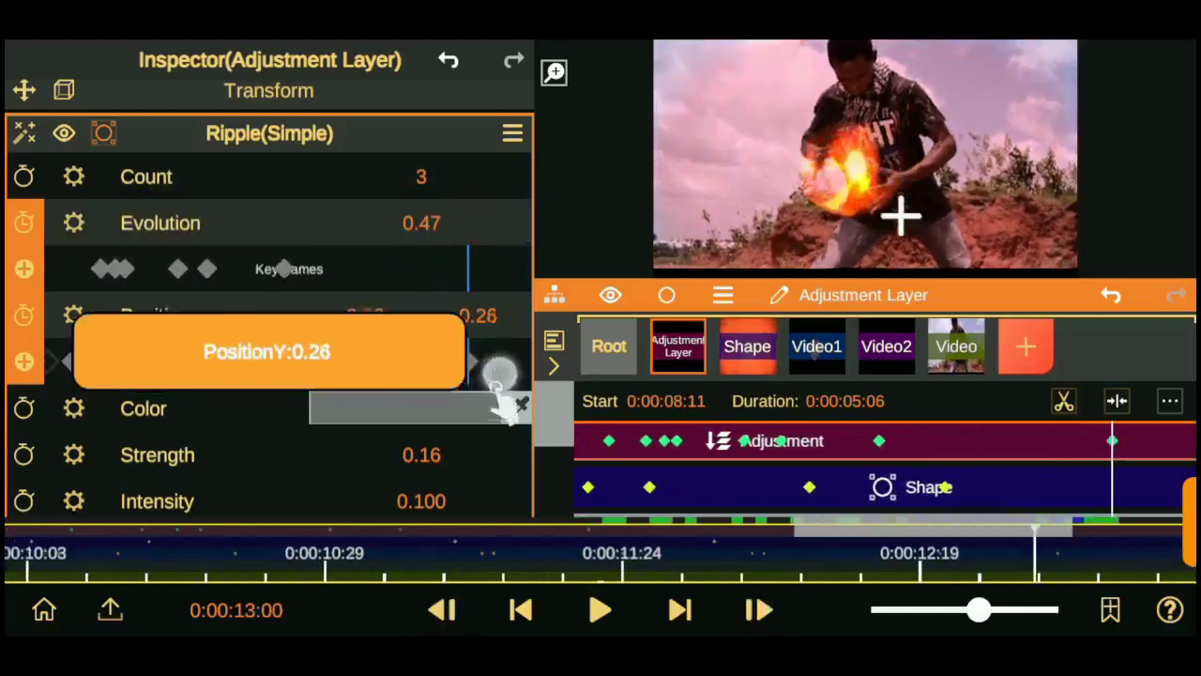
drag(365, 317, 338, 330)
mouse_move(421, 222)
mouse_down()
mouse_move(429, 309)
mouse_move(482, 286)
mouse_move(442, 122)
mouse_up()
Step toward 13:23, keyframing Evolution down from 0.37 to nearly zero
click(760, 610)
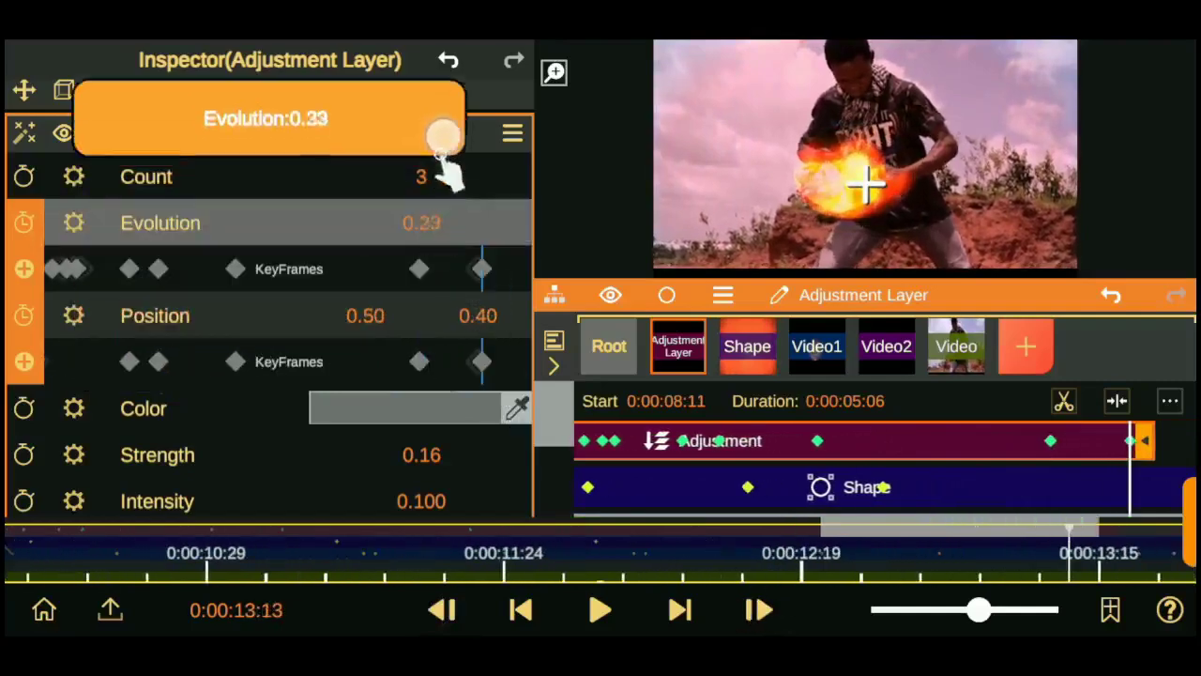
drag(421, 222, 429, 295)
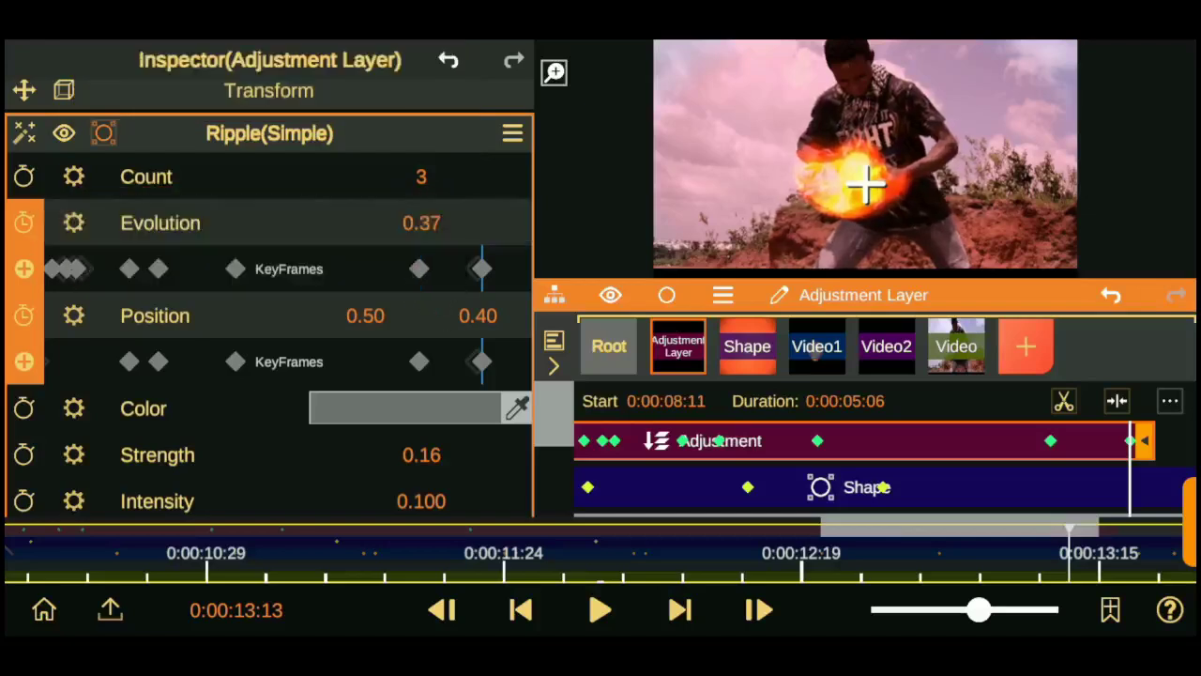
click(760, 610)
drag(421, 222, 437, 357)
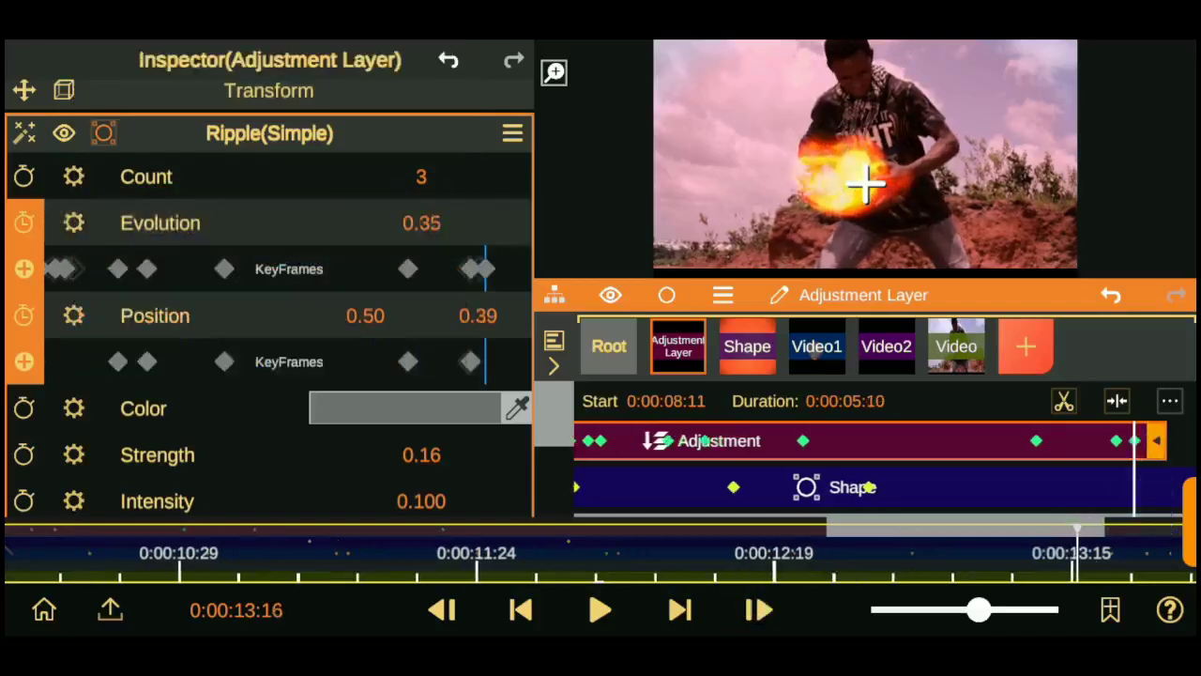
click(757, 605)
click(759, 610)
At 0:00:08:16, add a Vignette effect from the Asset Store to the adjustment layer
drag(978, 610, 903, 610)
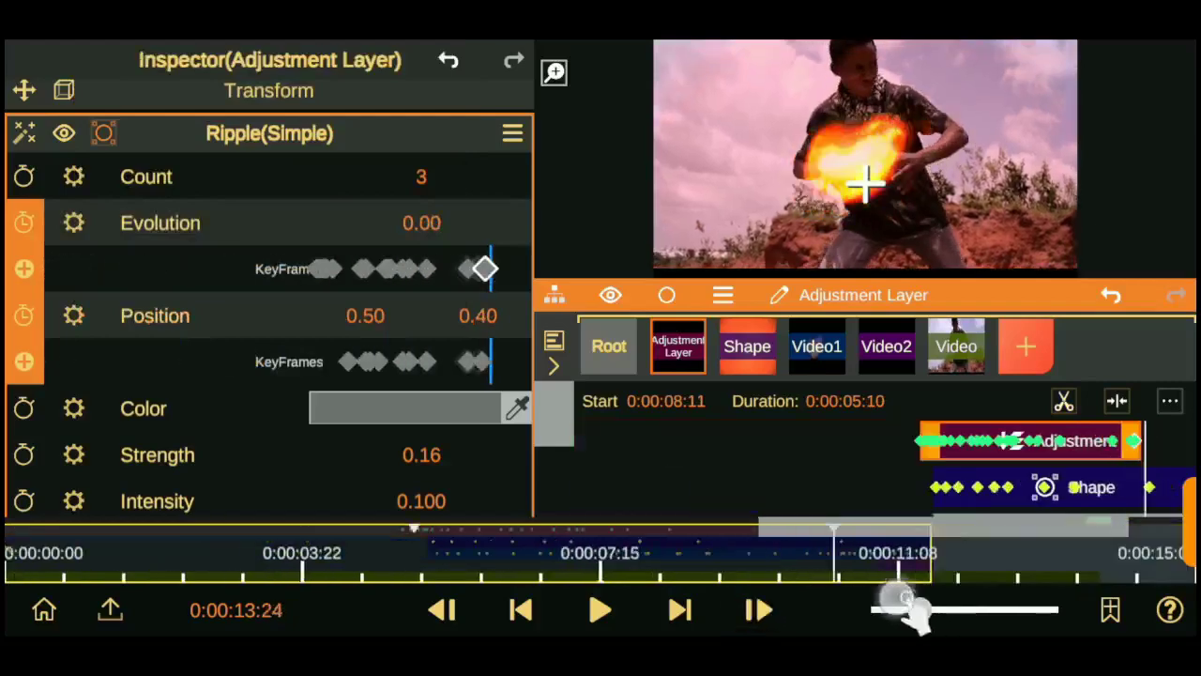
drag(19, 553, 680, 553)
click(199, 133)
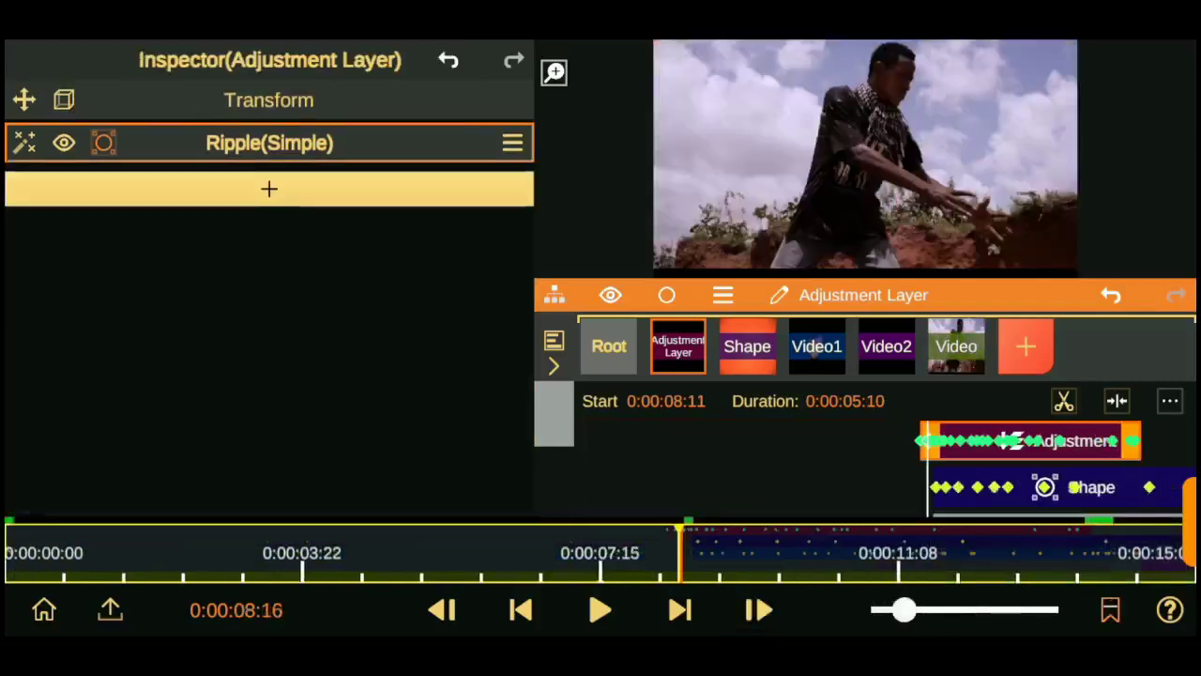
click(268, 188)
click(17, 65)
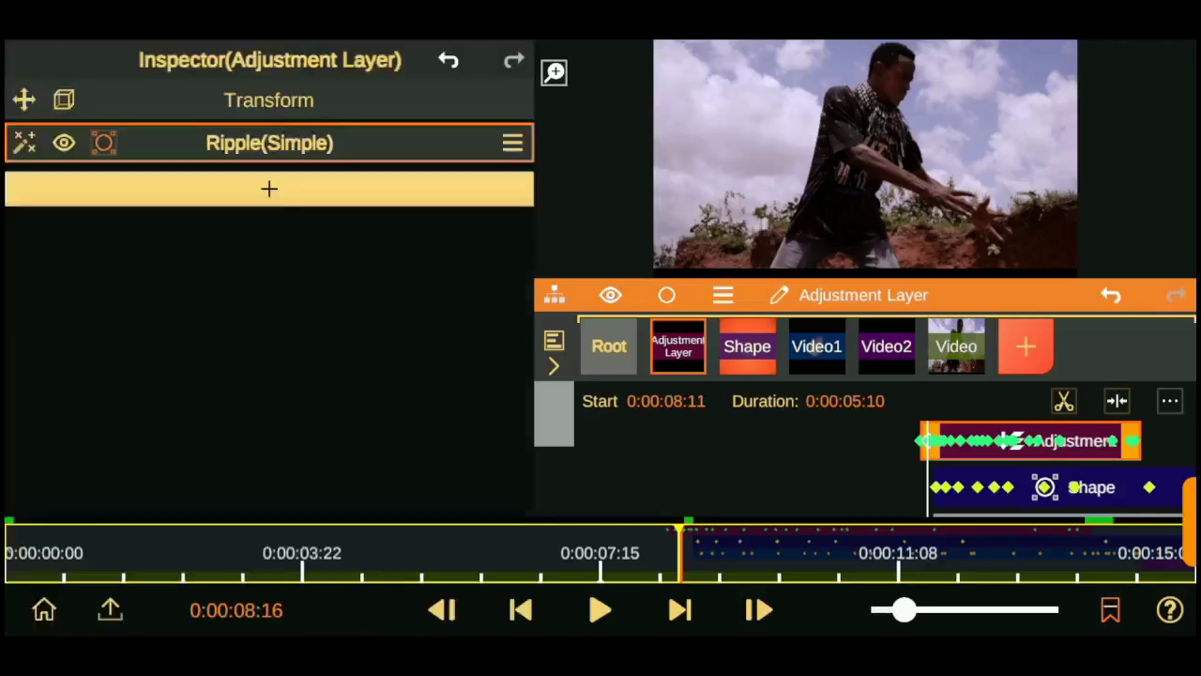
click(269, 189)
click(37, 191)
click(279, 407)
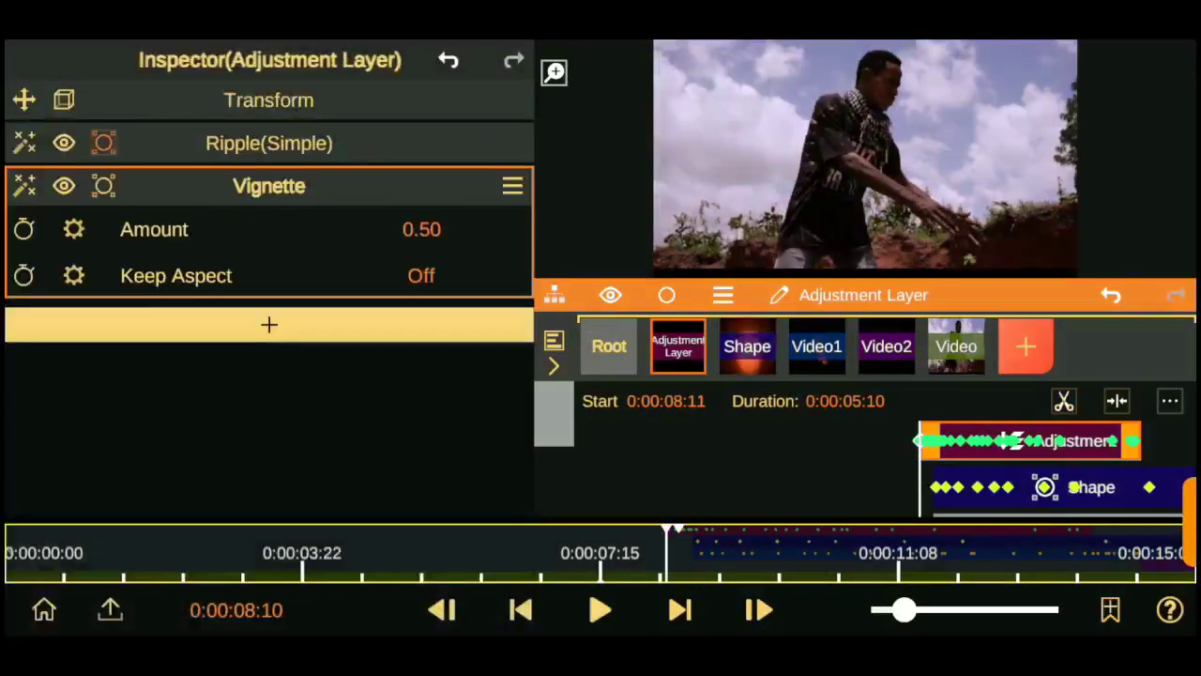
Turn on Keep Aspect and keyframe vignette Amount from 0 at 8:16 to 0.35 at 8:26
click(421, 275)
drag(421, 229, 389, 140)
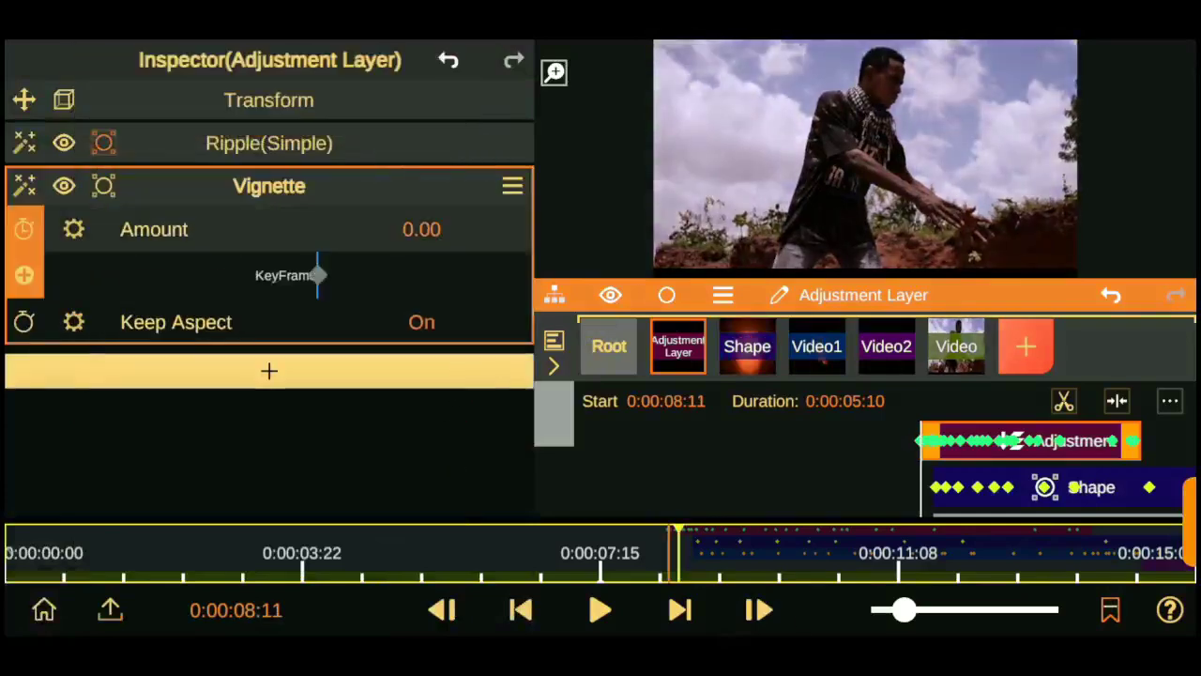
click(794, 600)
drag(416, 228, 422, 187)
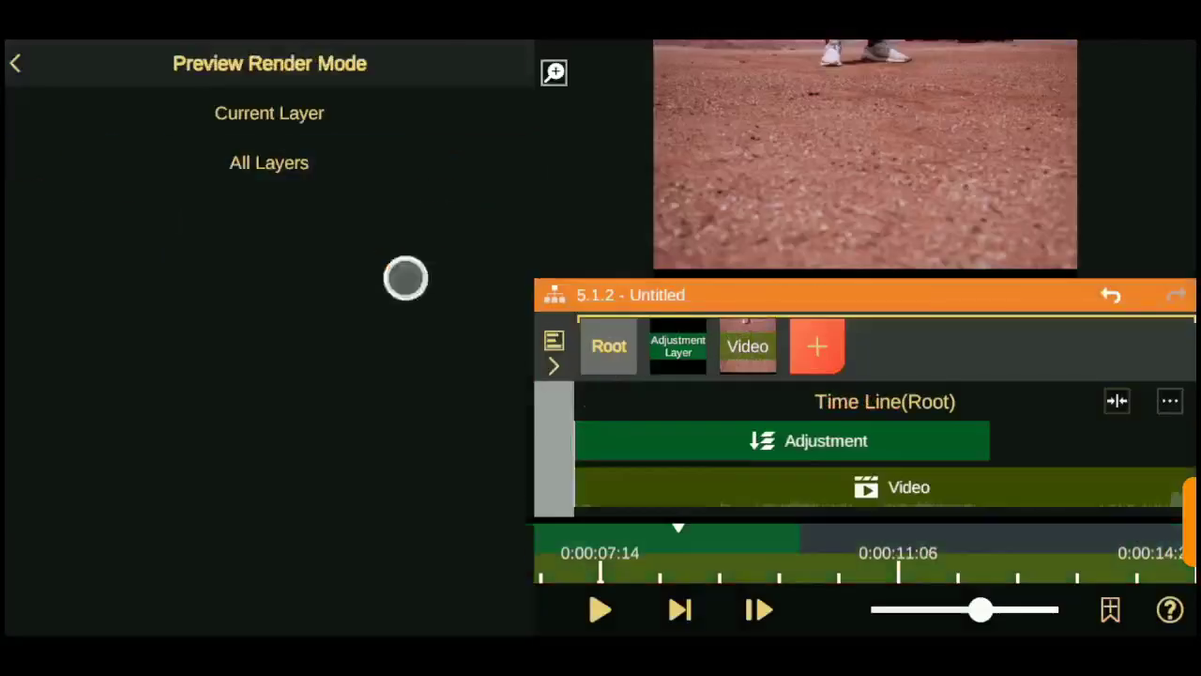
Preview all layers and trim the adjustment clip to start at 0:00:08:14
click(260, 160)
drag(821, 441, 1024, 441)
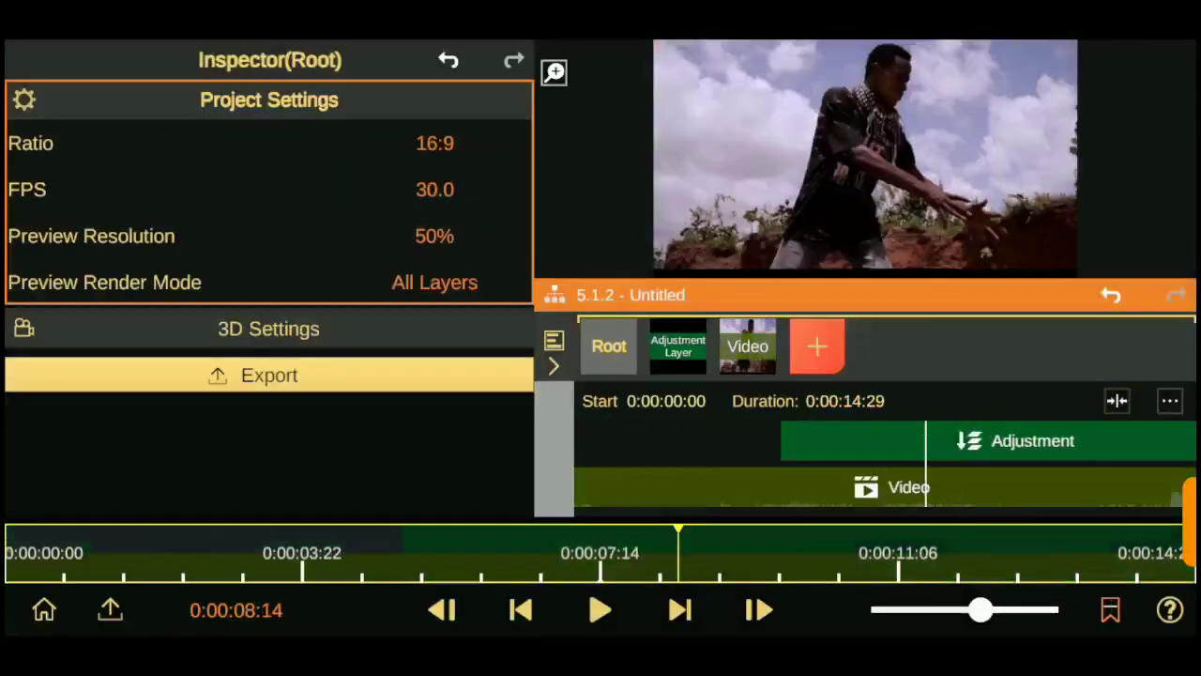
click(985, 441)
drag(780, 441, 929, 441)
Add a Shake effect to the adjustment layer with a lowered amplitude and preview it
click(268, 144)
click(138, 302)
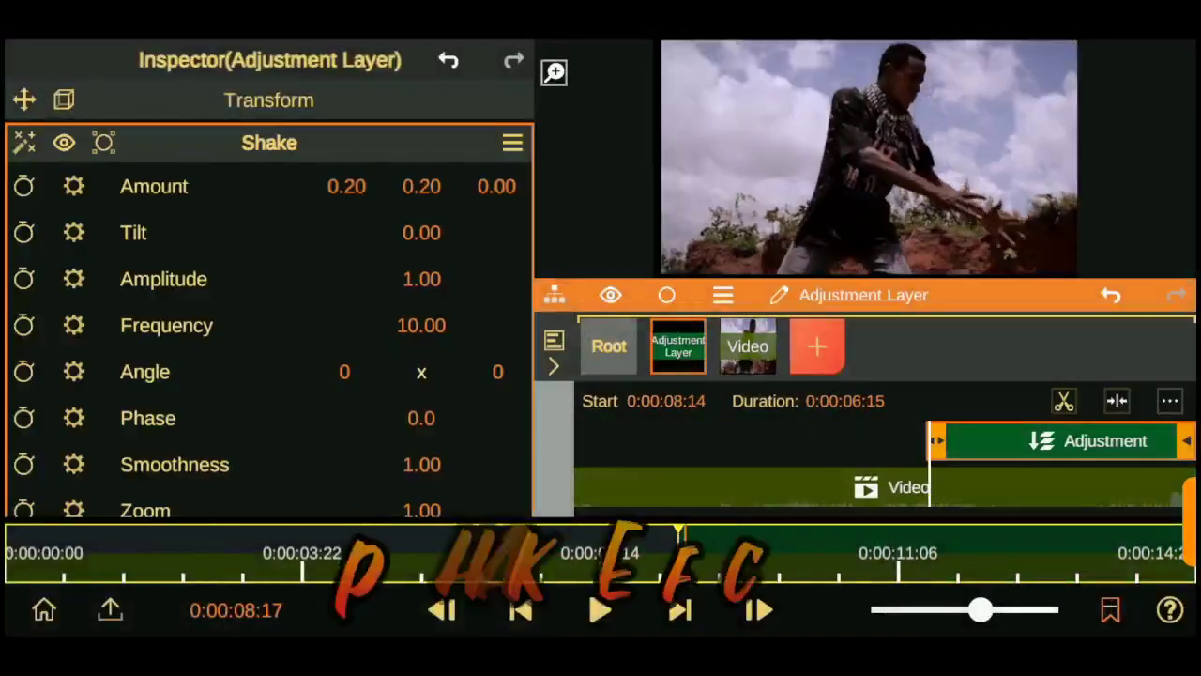
drag(421, 278, 281, 525)
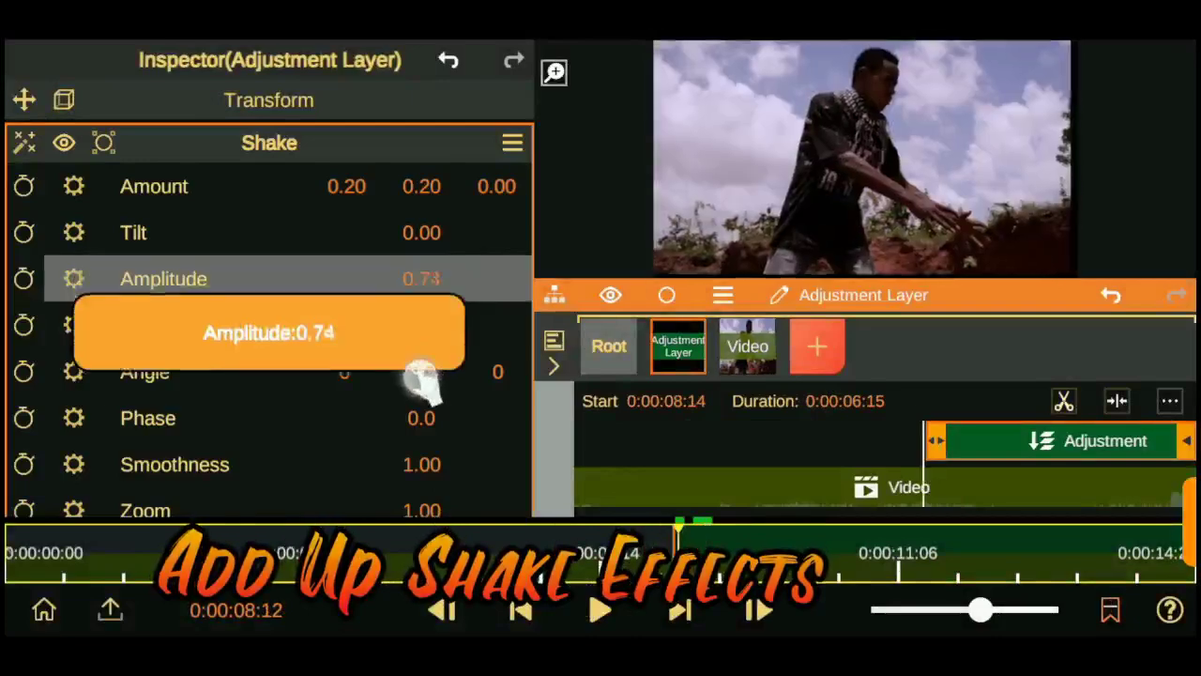
click(600, 610)
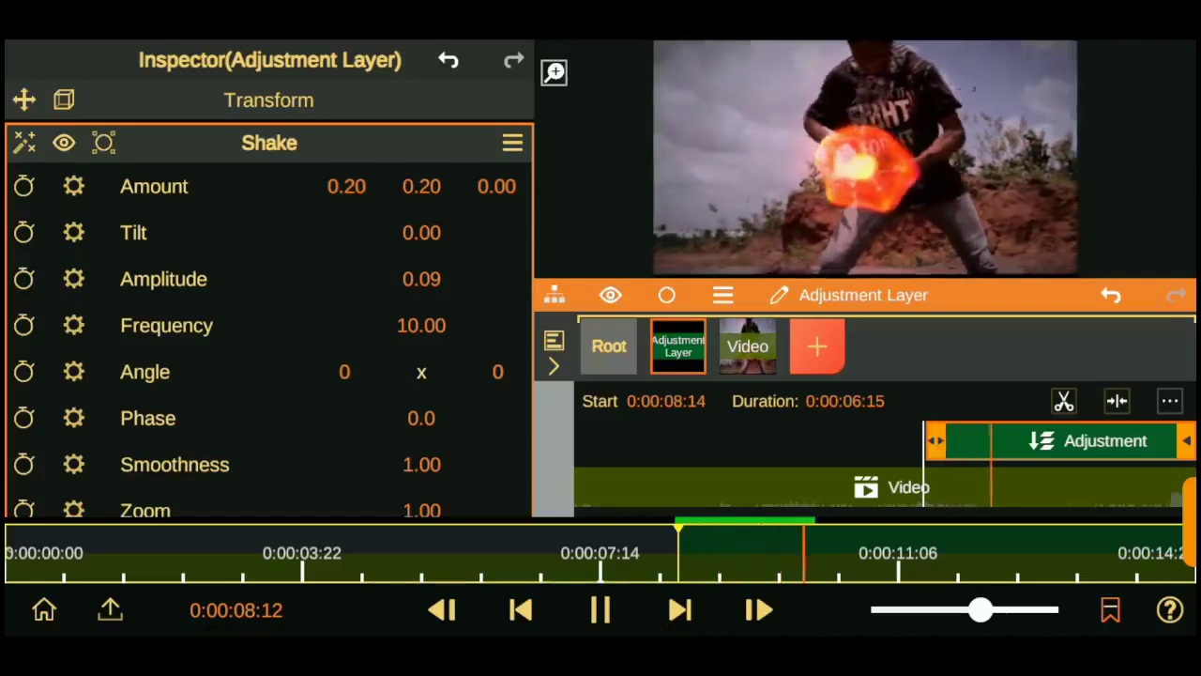
click(600, 610)
Tune the shake to Amount 0.20/0.20, Amplitude 0.18 and Frequency 10.17, undoing the tilt change
drag(421, 186, 442, 268)
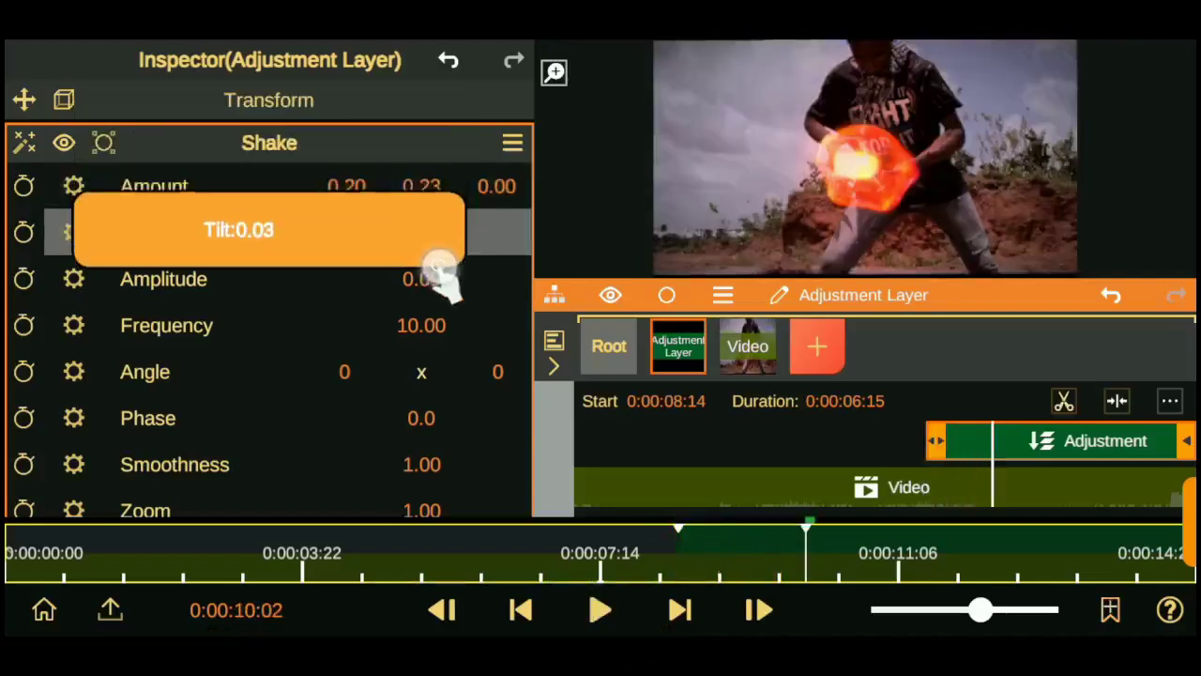
click(1111, 294)
click(1111, 295)
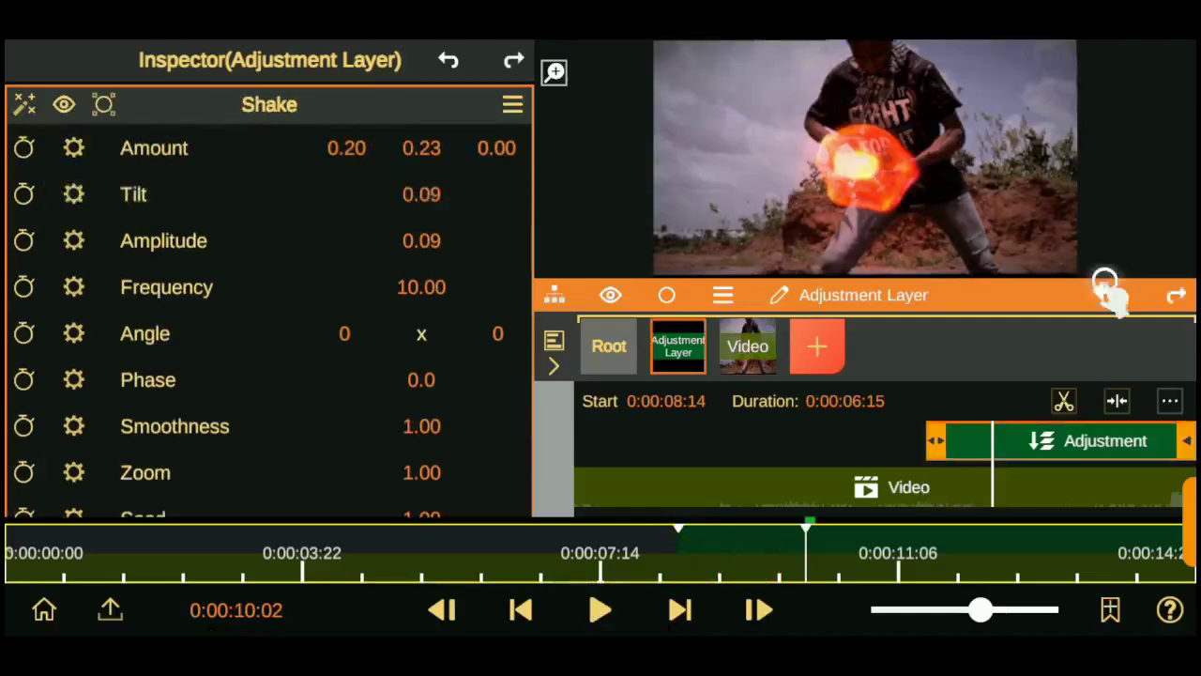
drag(421, 240, 424, 222)
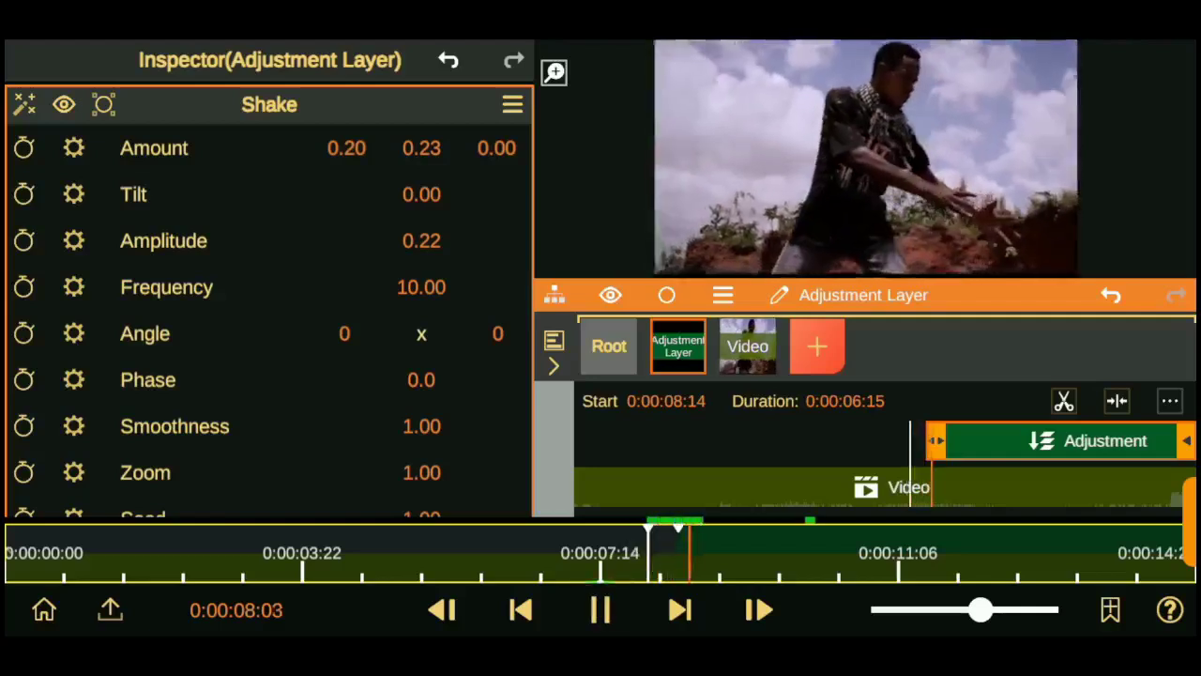
click(601, 609)
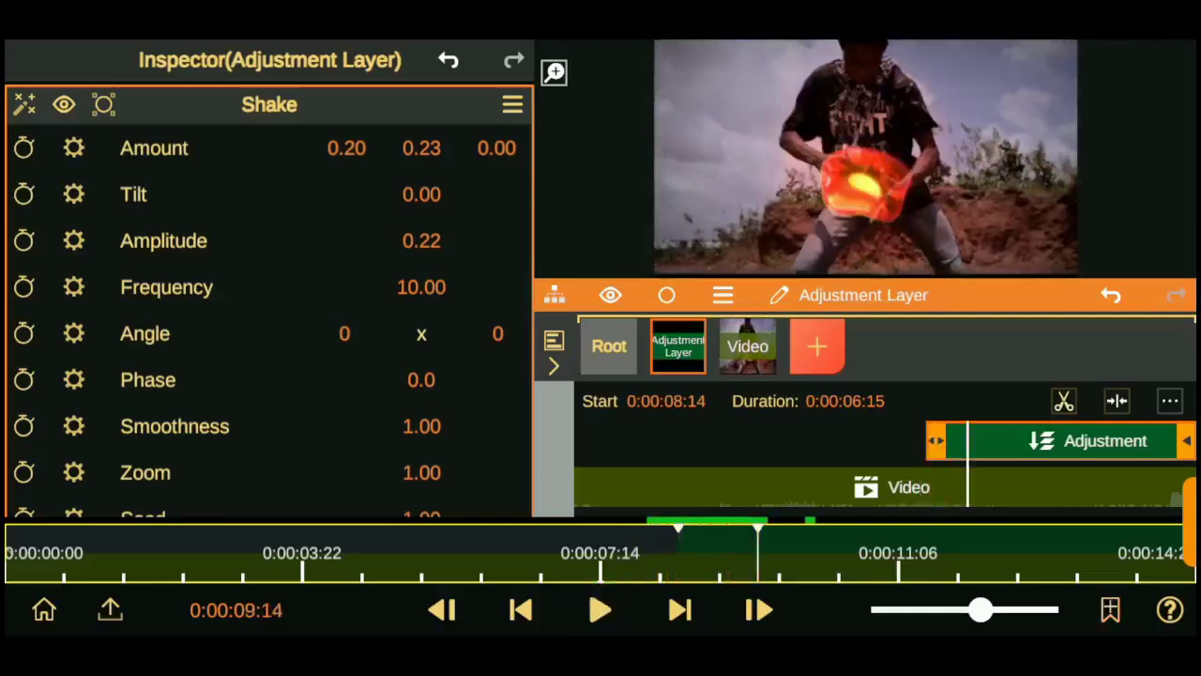
drag(451, 152, 429, 127)
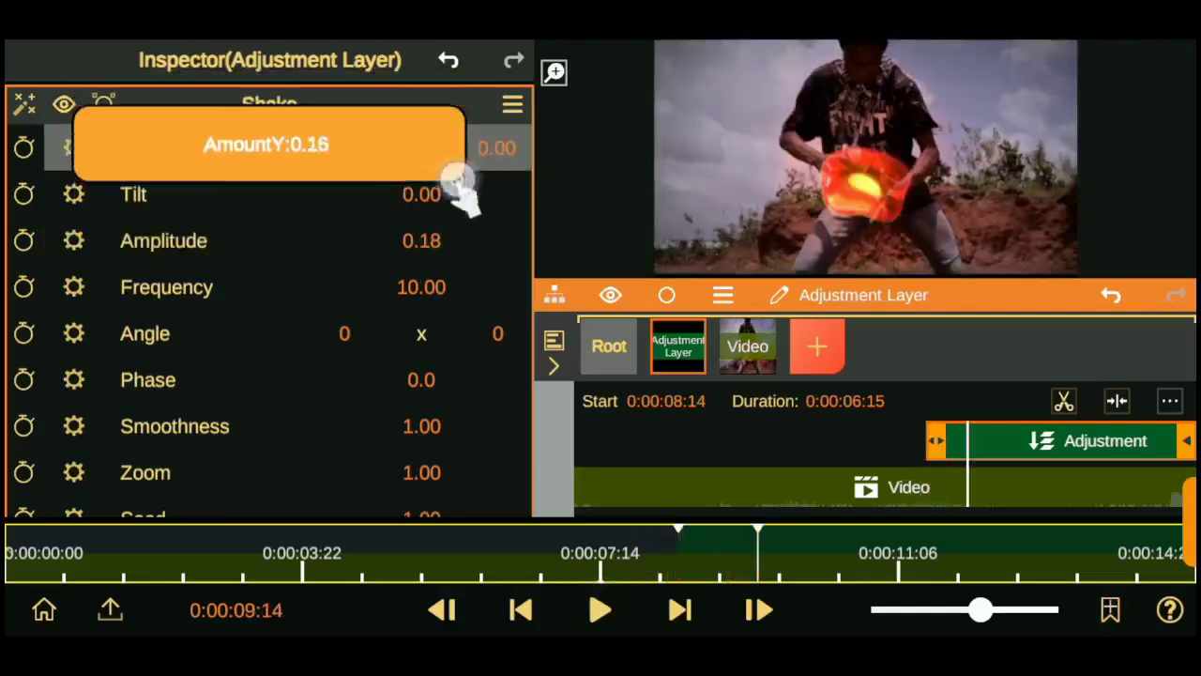
drag(422, 288, 427, 287)
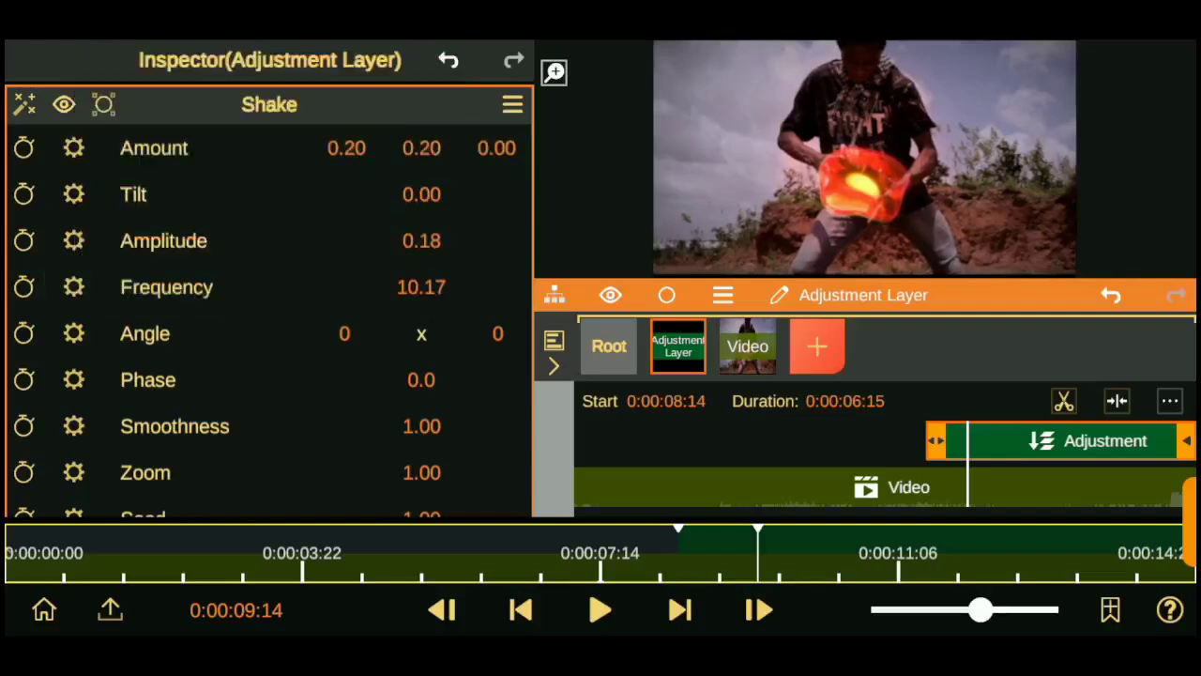
Scale the shaken adjustment layer up to 1.04
click(196, 101)
mouse_move(365, 190)
mouse_down()
mouse_move(356, 183)
mouse_move(371, 183)
mouse_up()
drag(478, 142, 491, 154)
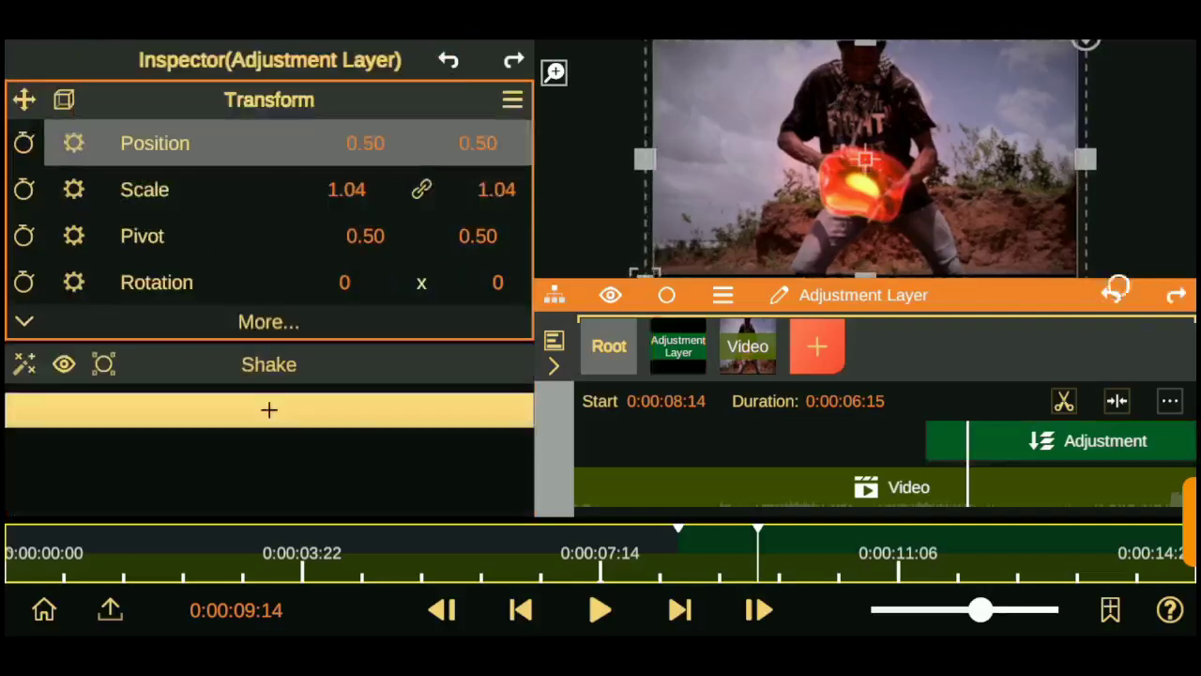
Keyframe the Image layer's Scale at 1.00, then raise it to about 1.10 a few frames later
click(909, 487)
drag(346, 189, 344, 182)
drag(477, 143, 482, 161)
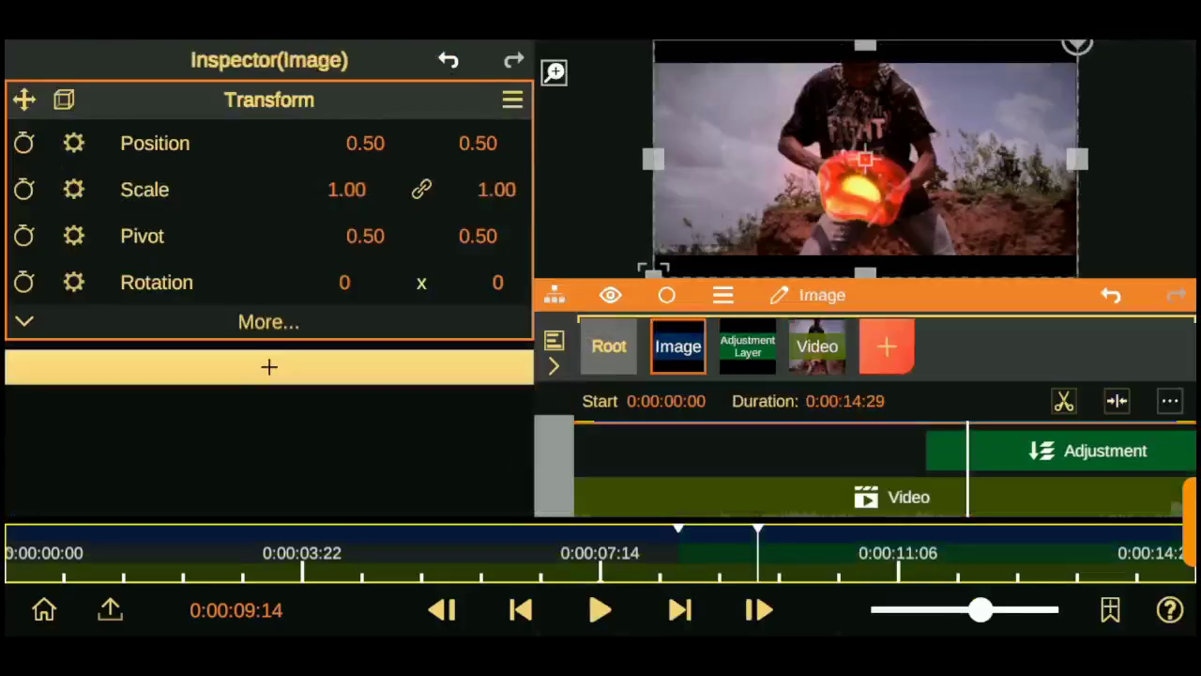
click(24, 190)
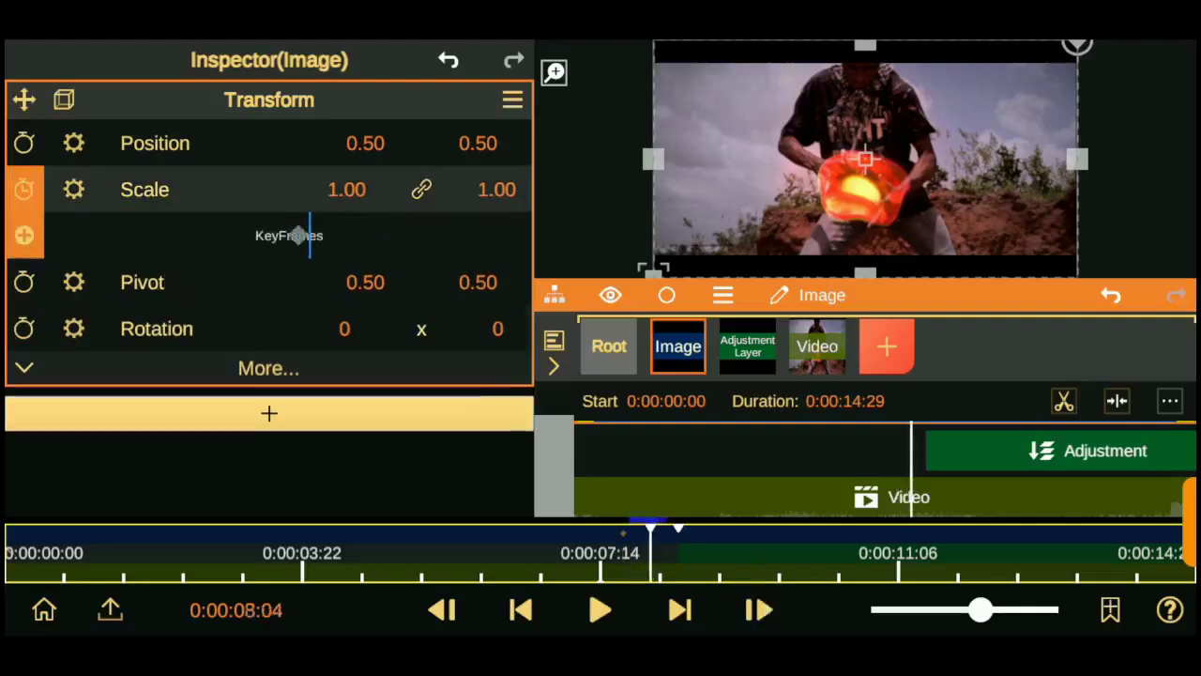
click(24, 235)
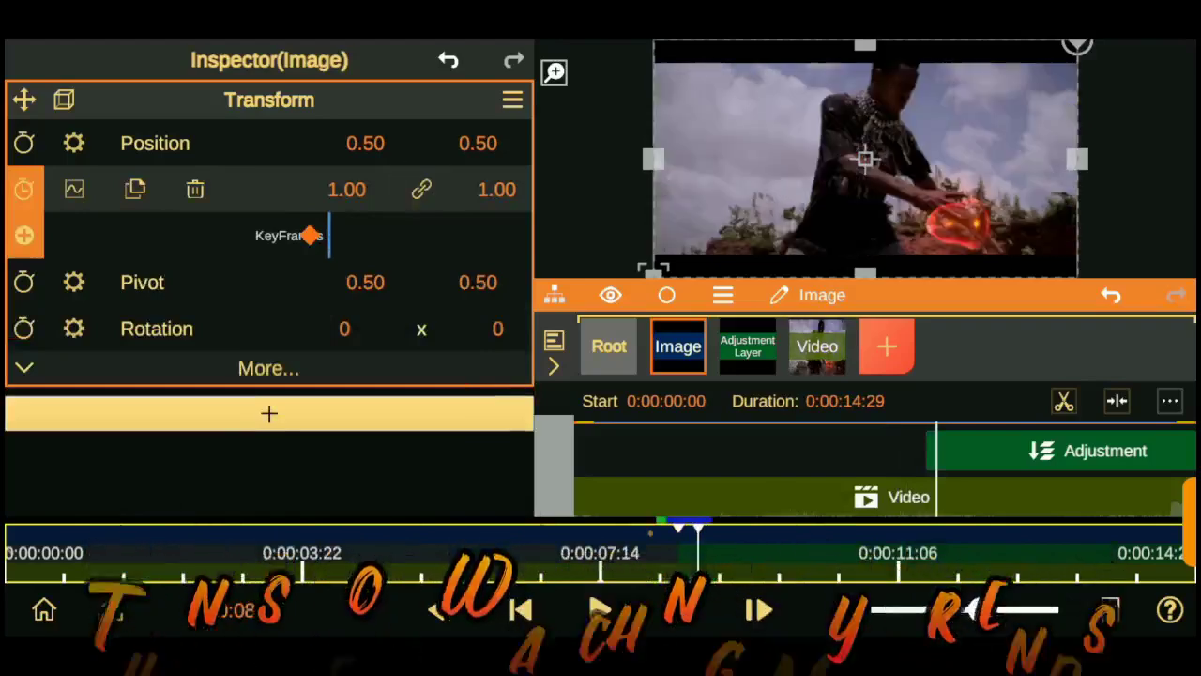
drag(496, 190, 490, 133)
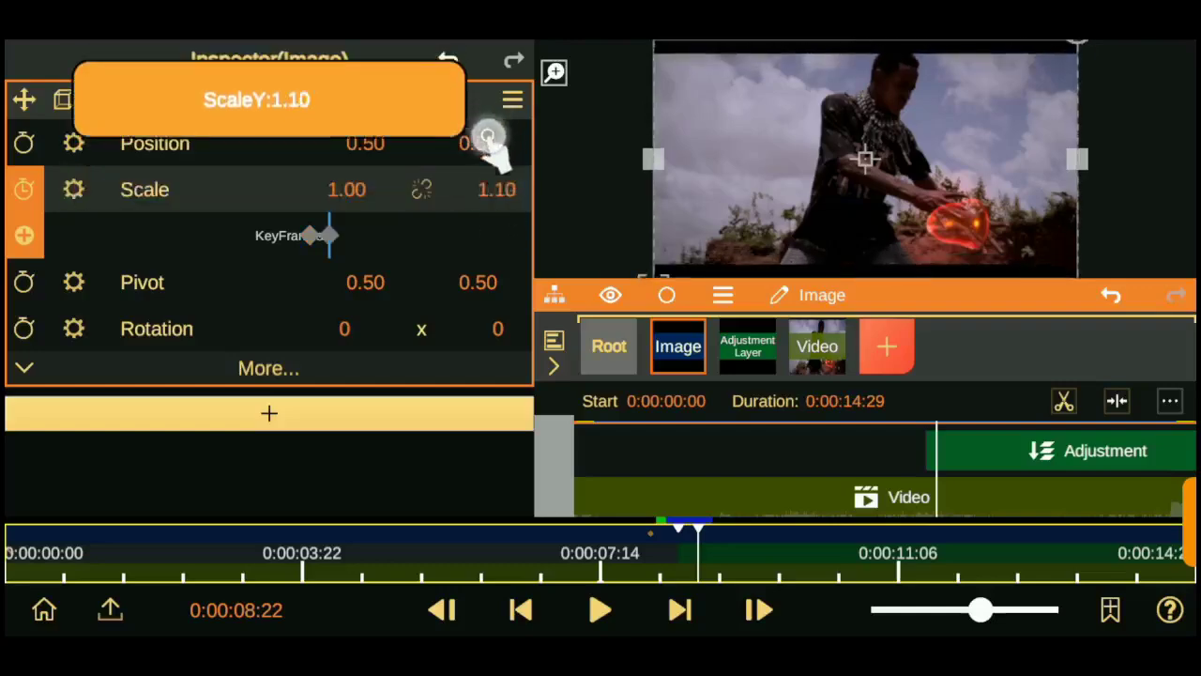
click(609, 347)
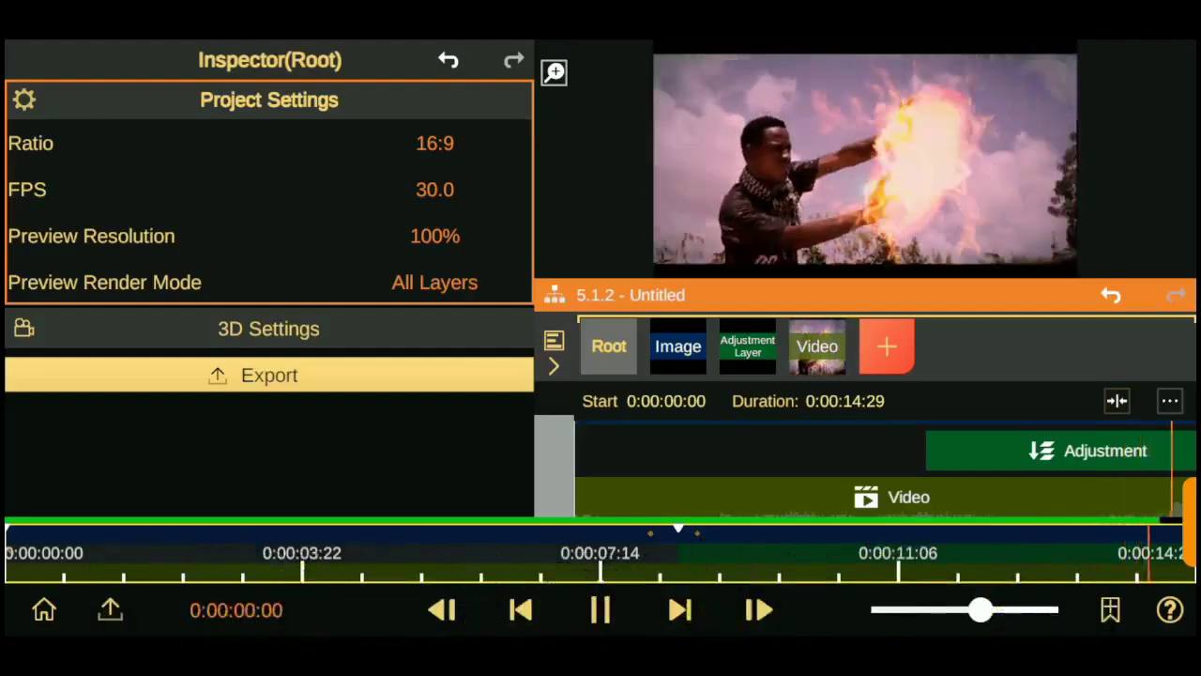
Play through the finished fireball clip and bring up the 1080P Export screen
click(600, 610)
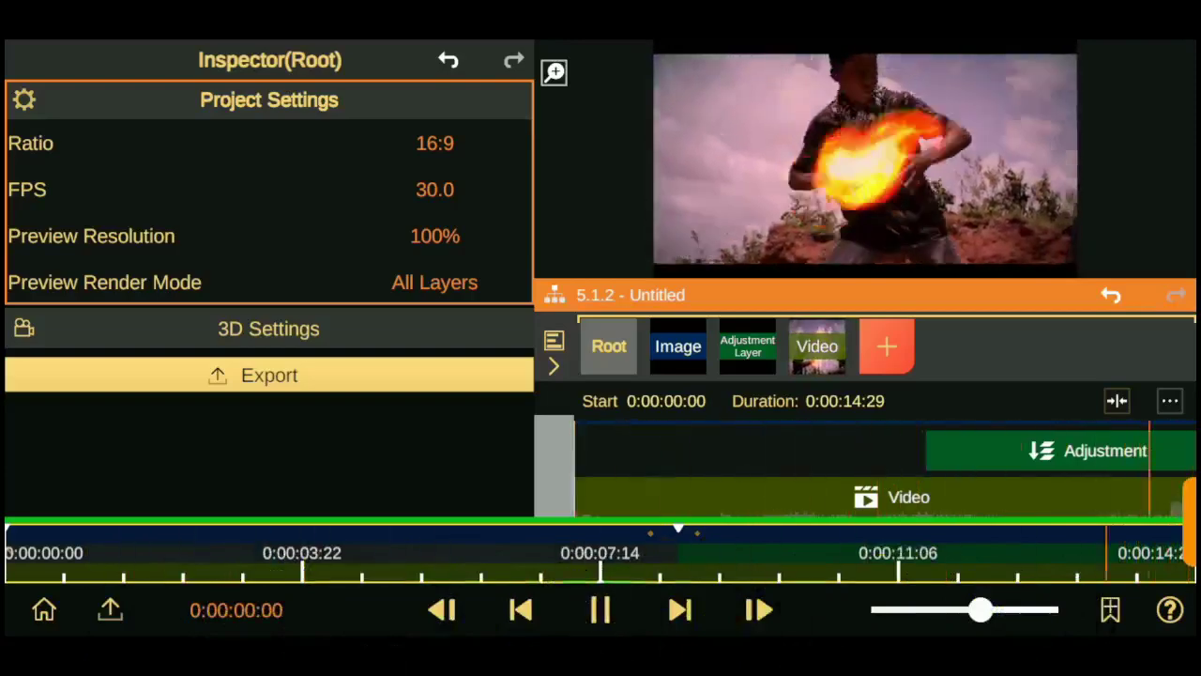
click(109, 610)
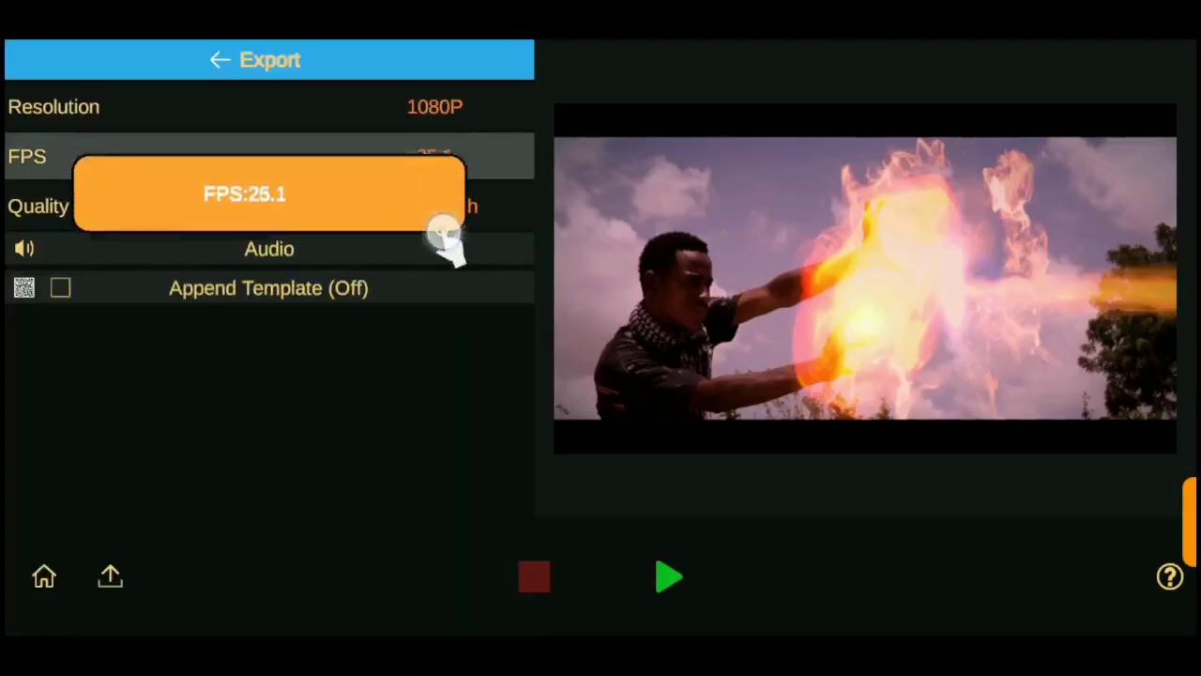